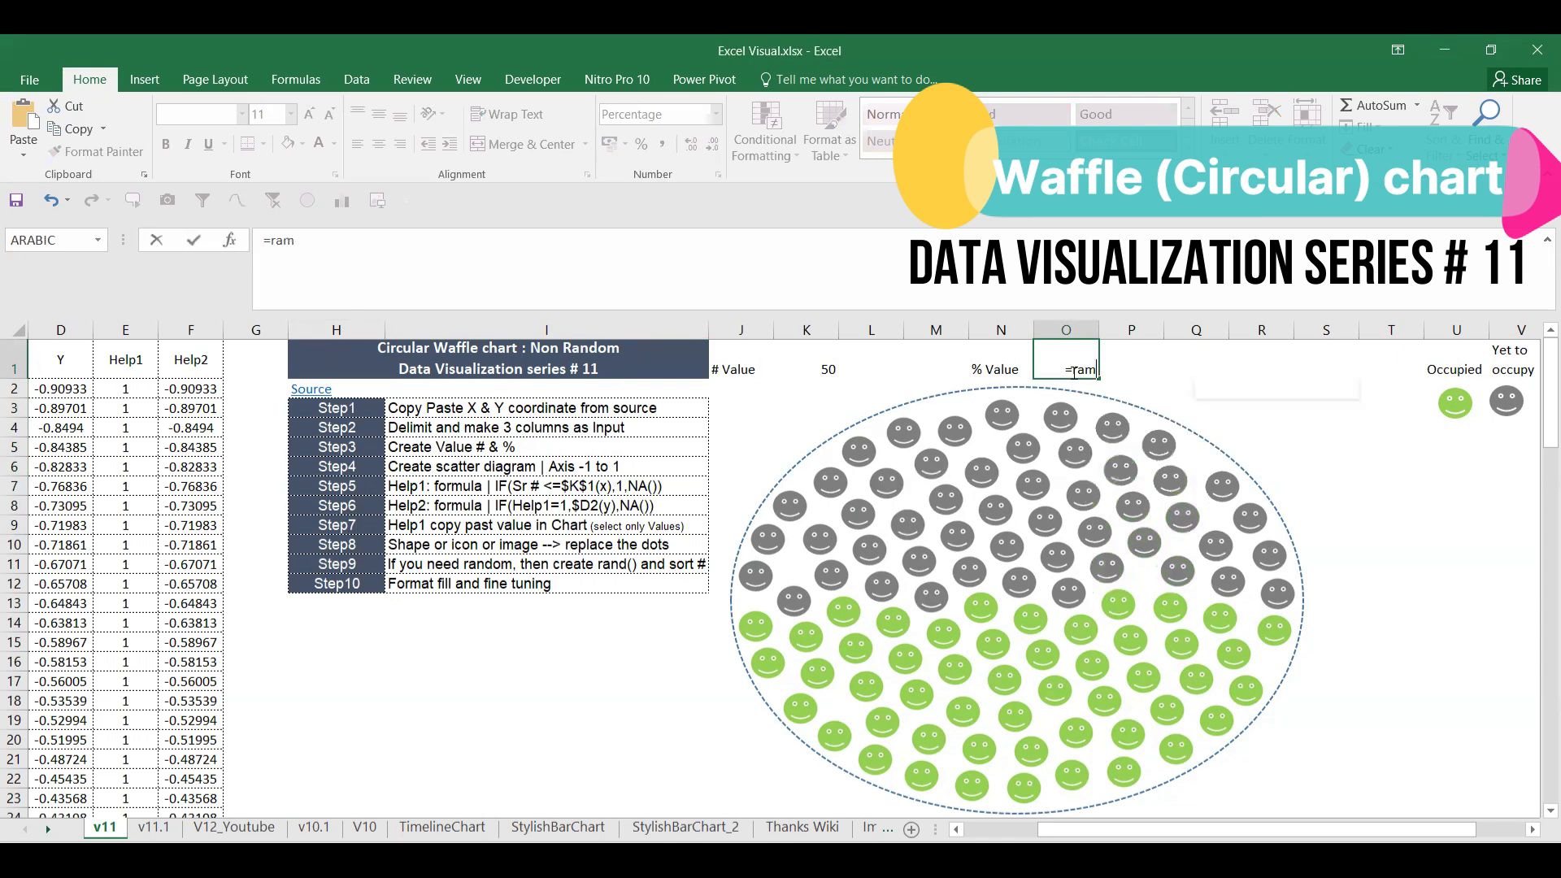
Step: Make the % Value in O1 =RAND() and recalculate twice with F9 to refill the smileys
type("d")
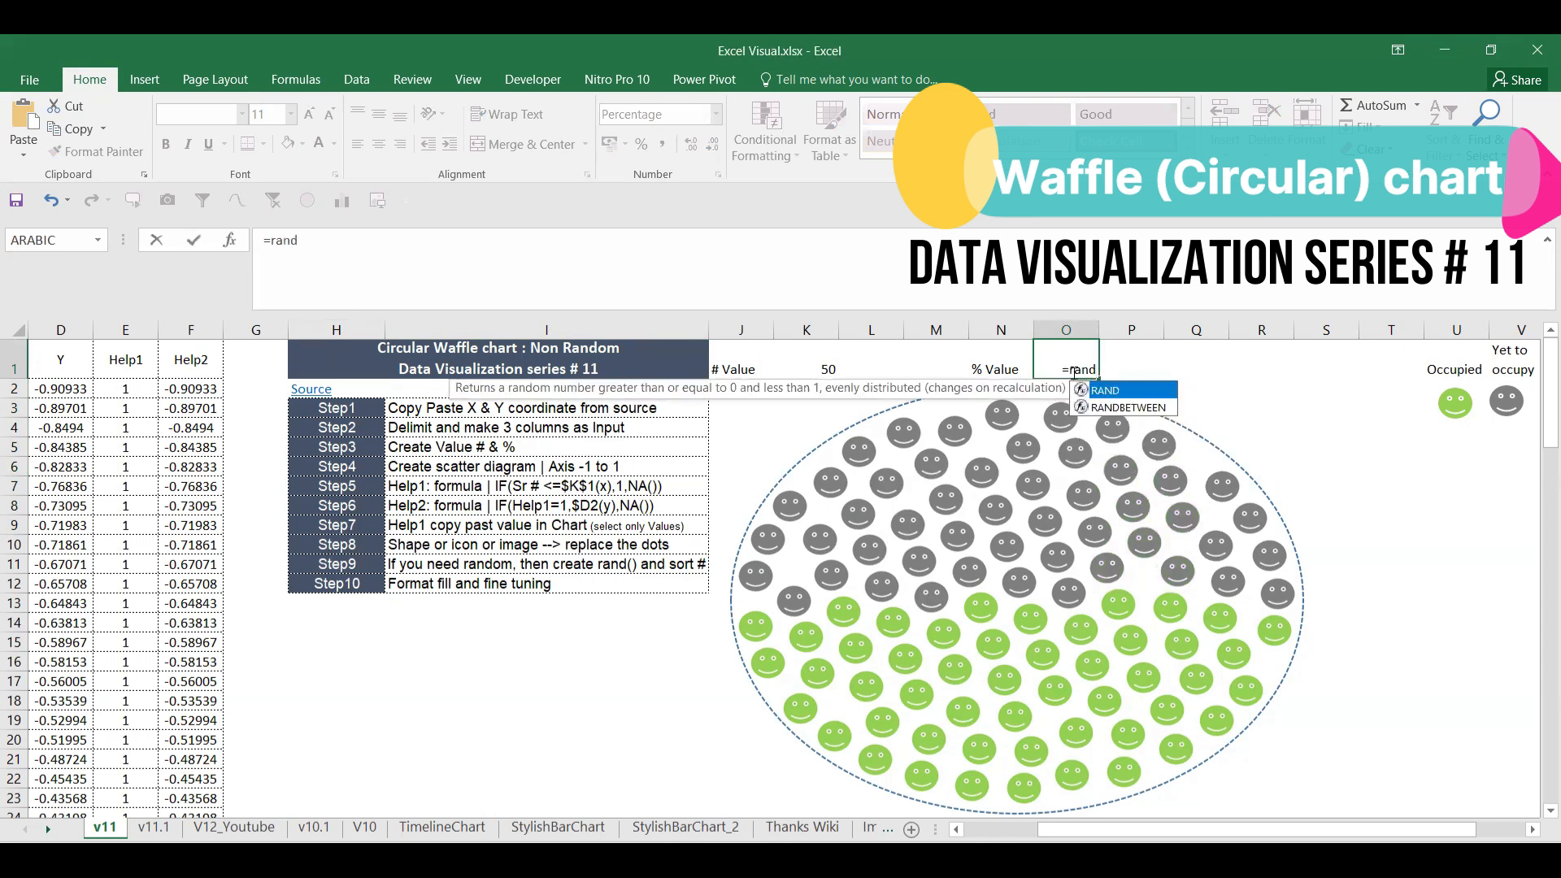
type("()")
key("Return")
left_click(1073, 372)
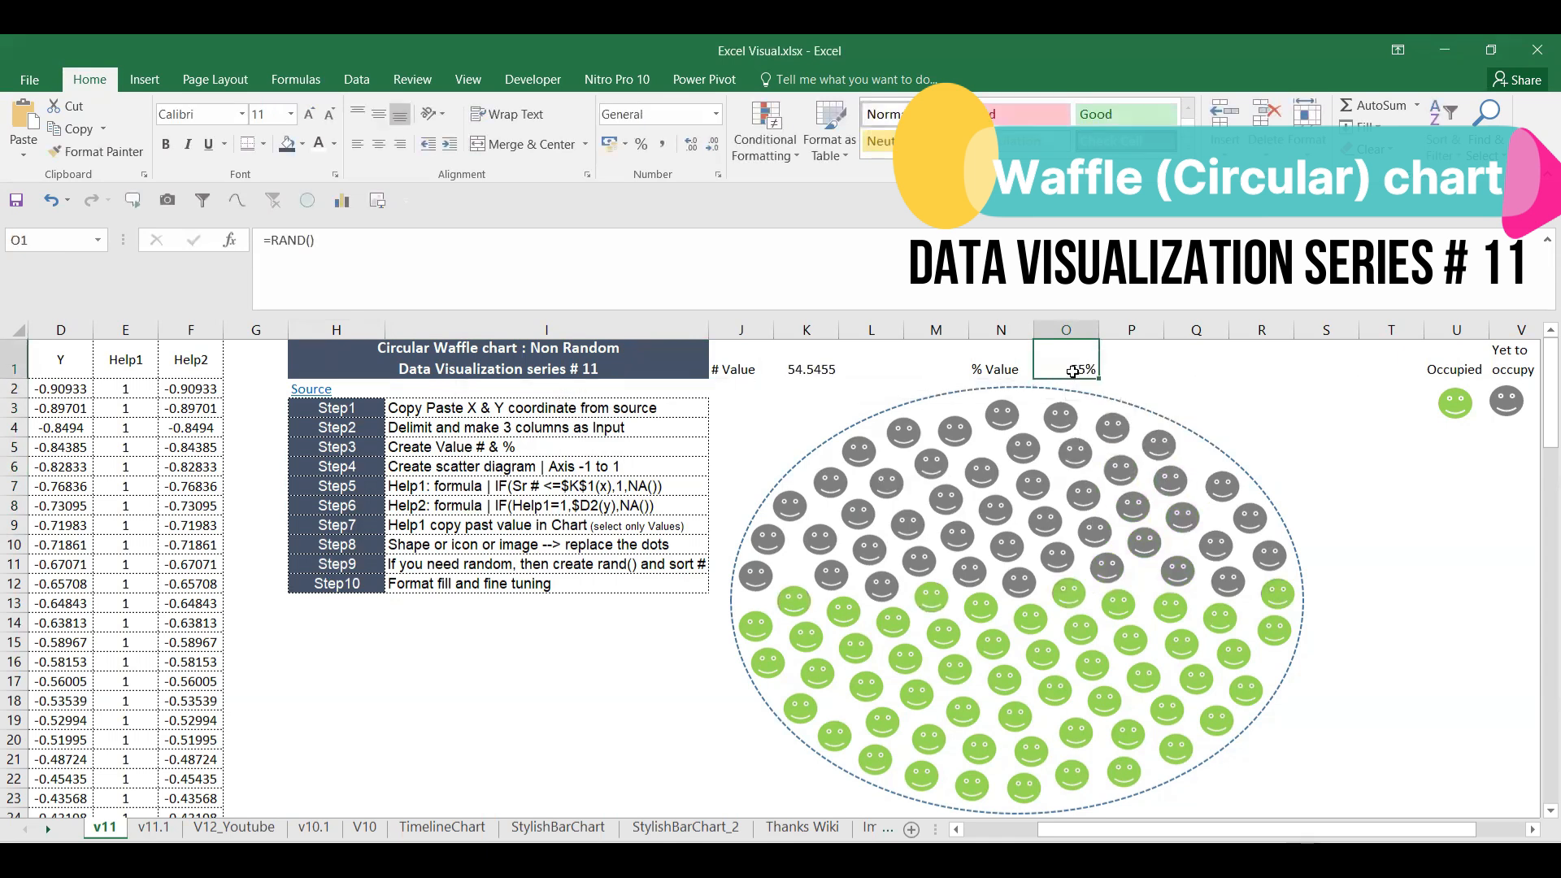
left_click(1142, 371)
key("F9")
key("F9")
key("F9")
key("F9")
key("F9")
key("F9")
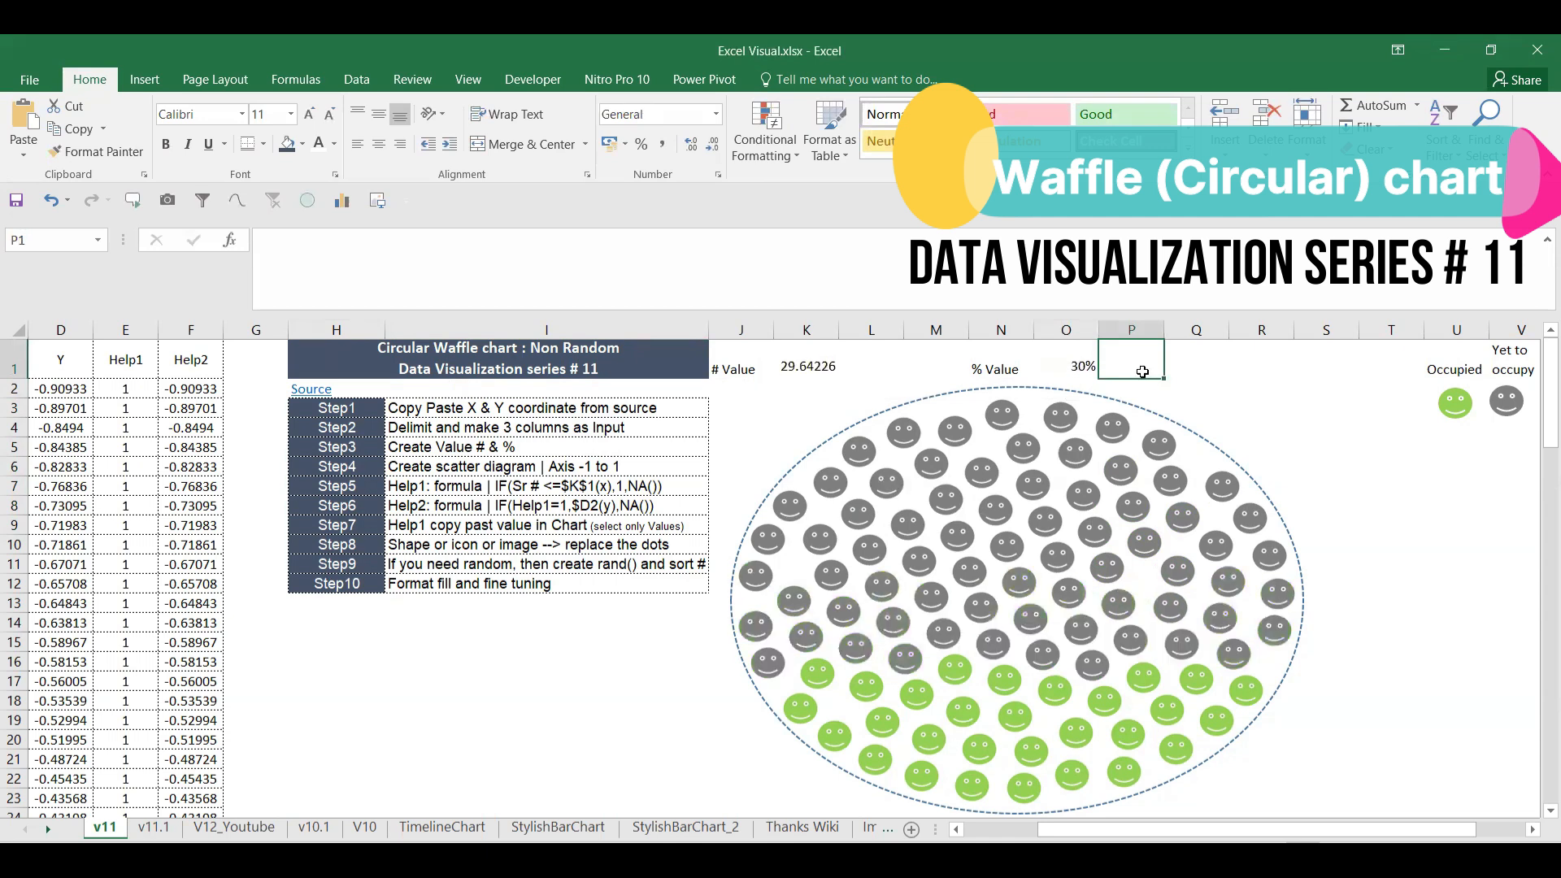
key("F9")
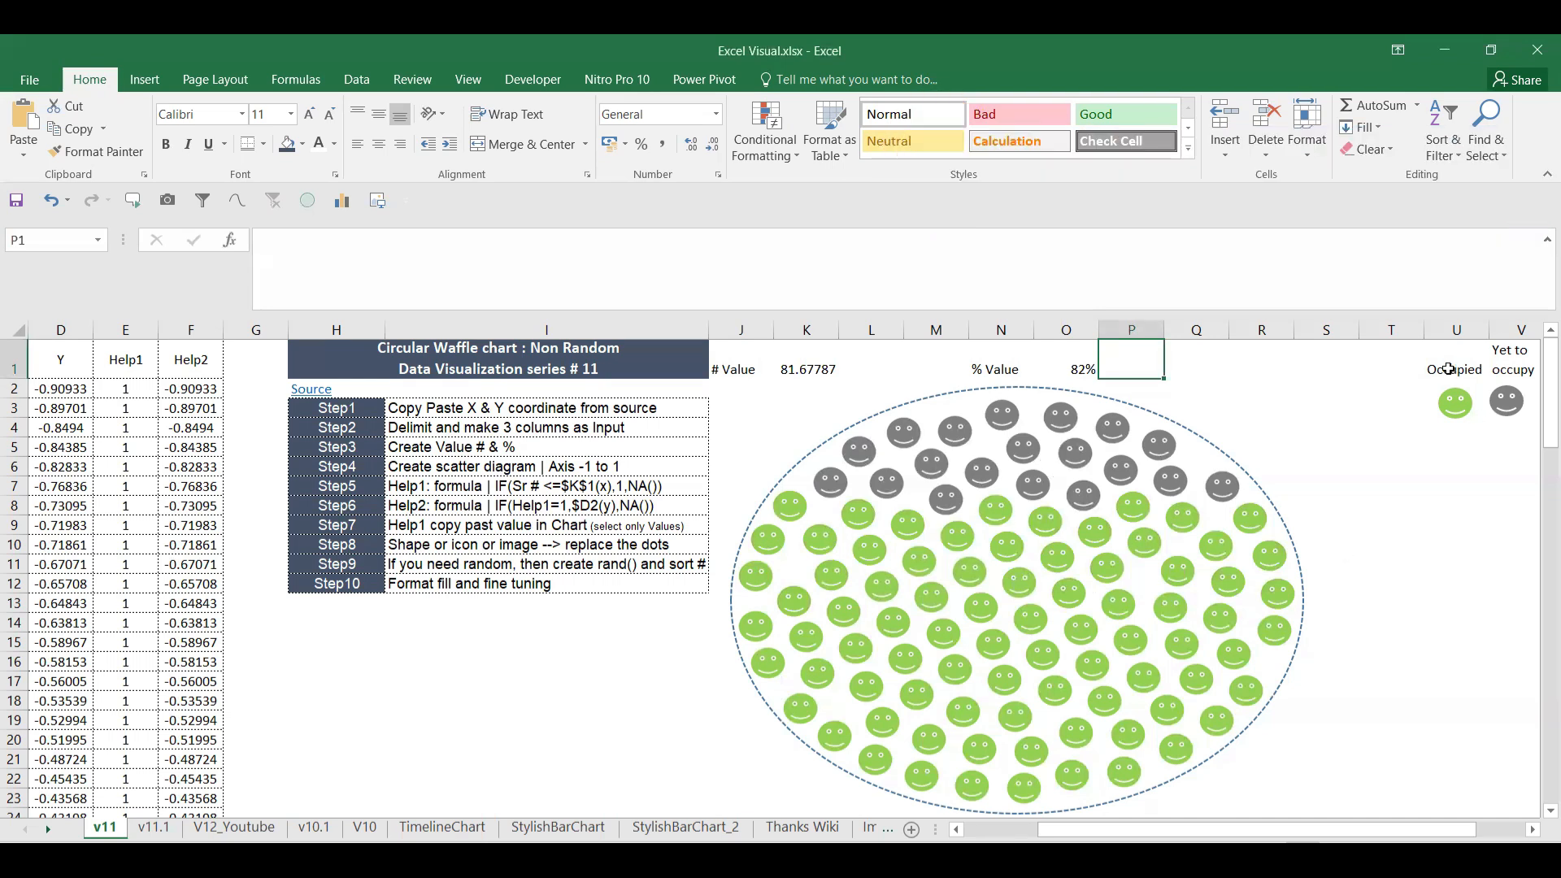
Step: Check the Occupied legend cell and the plotted series, then move to sheet v11.1
left_click(1452, 370)
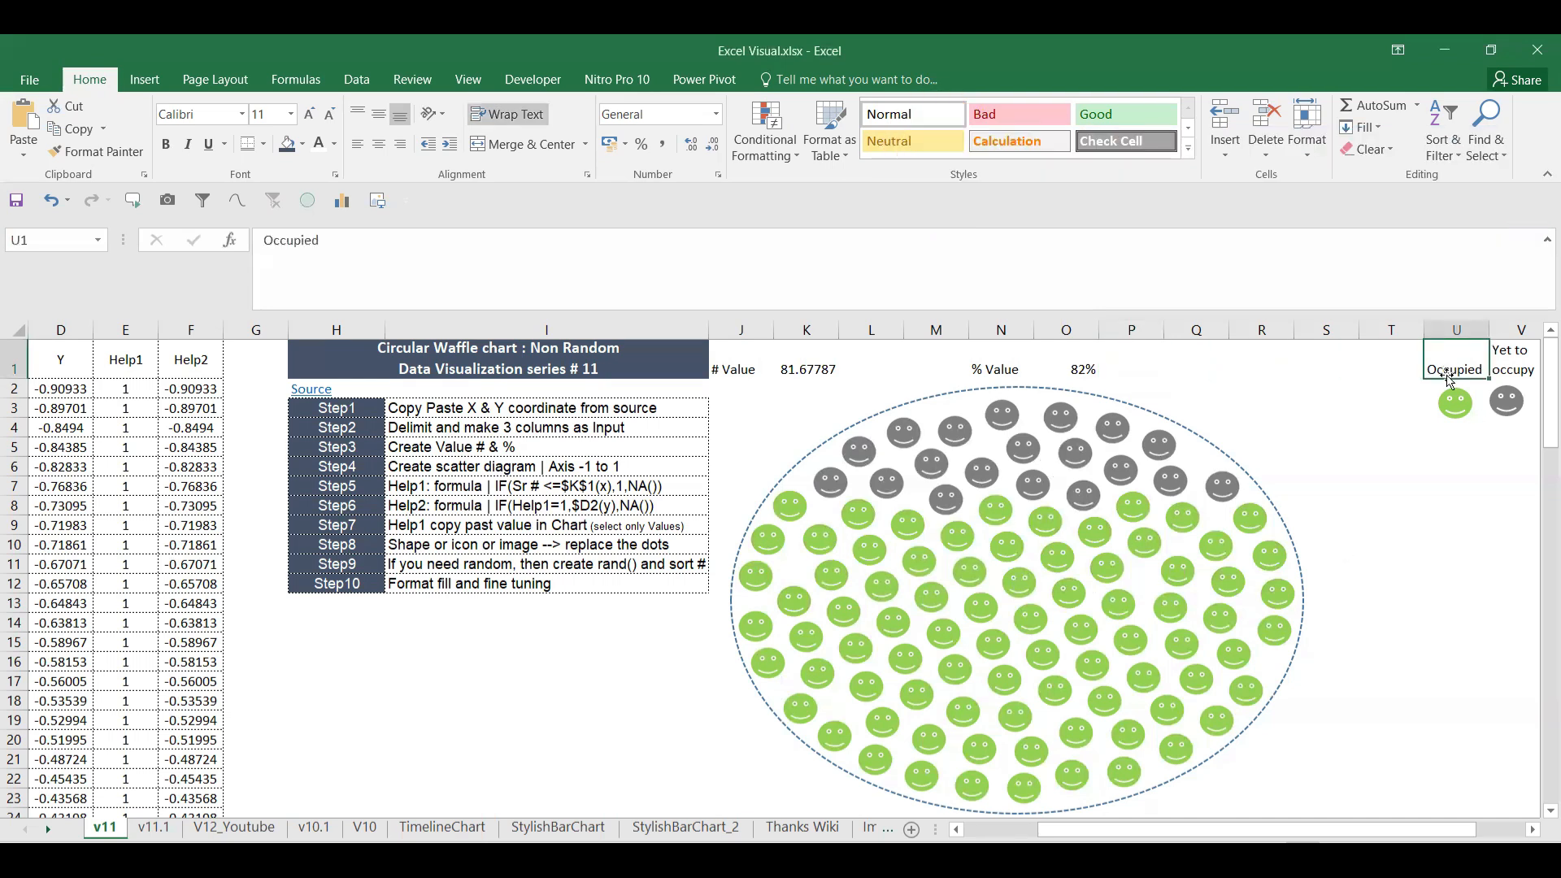
left_click(1075, 454)
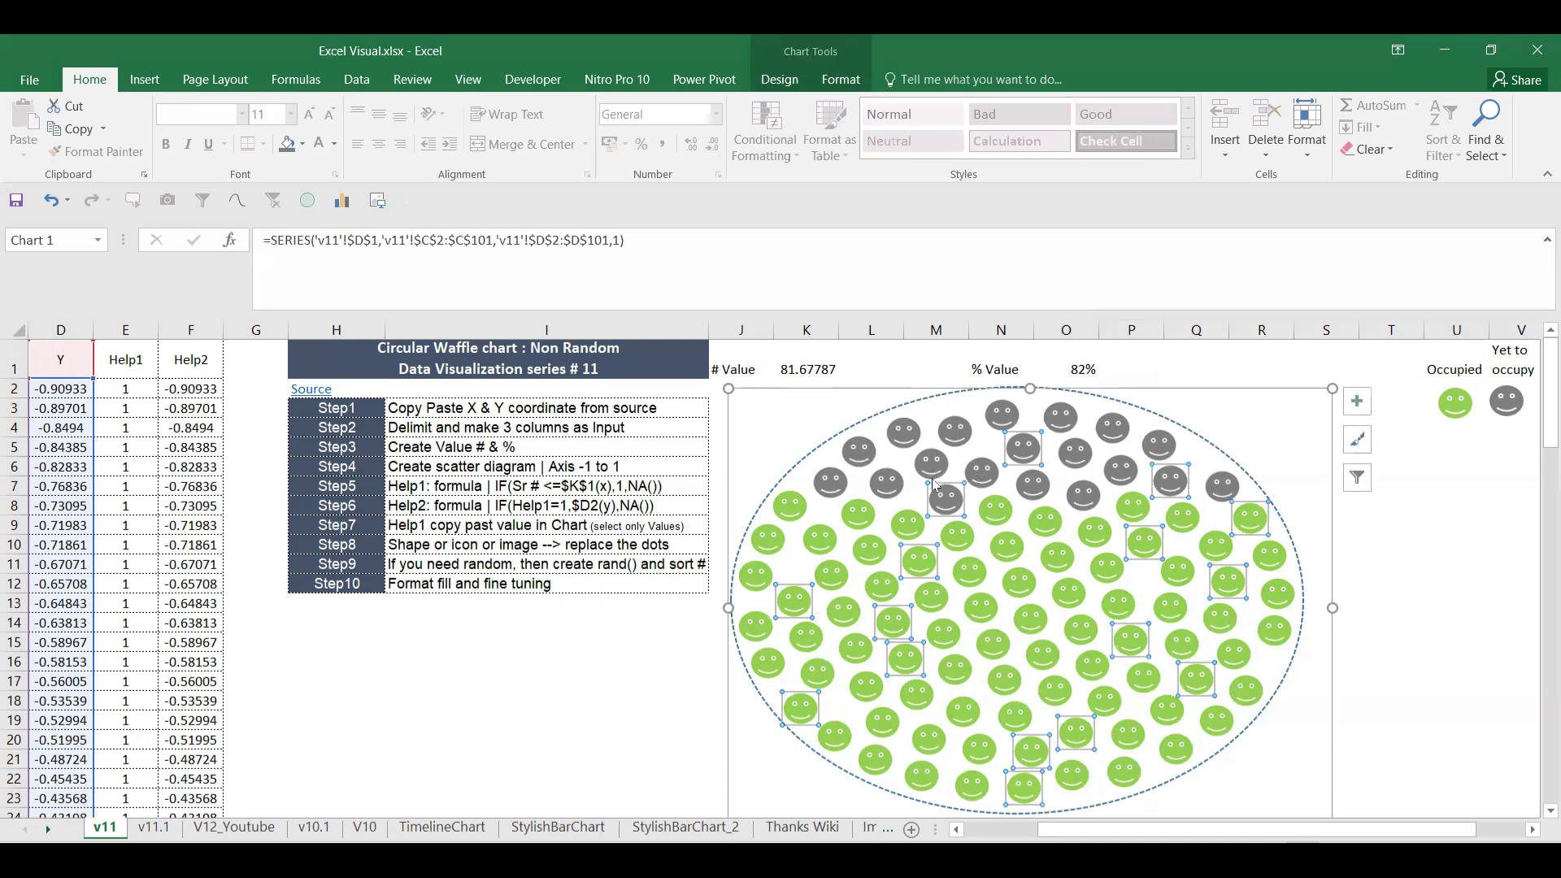
key("ctrl+Page_Down")
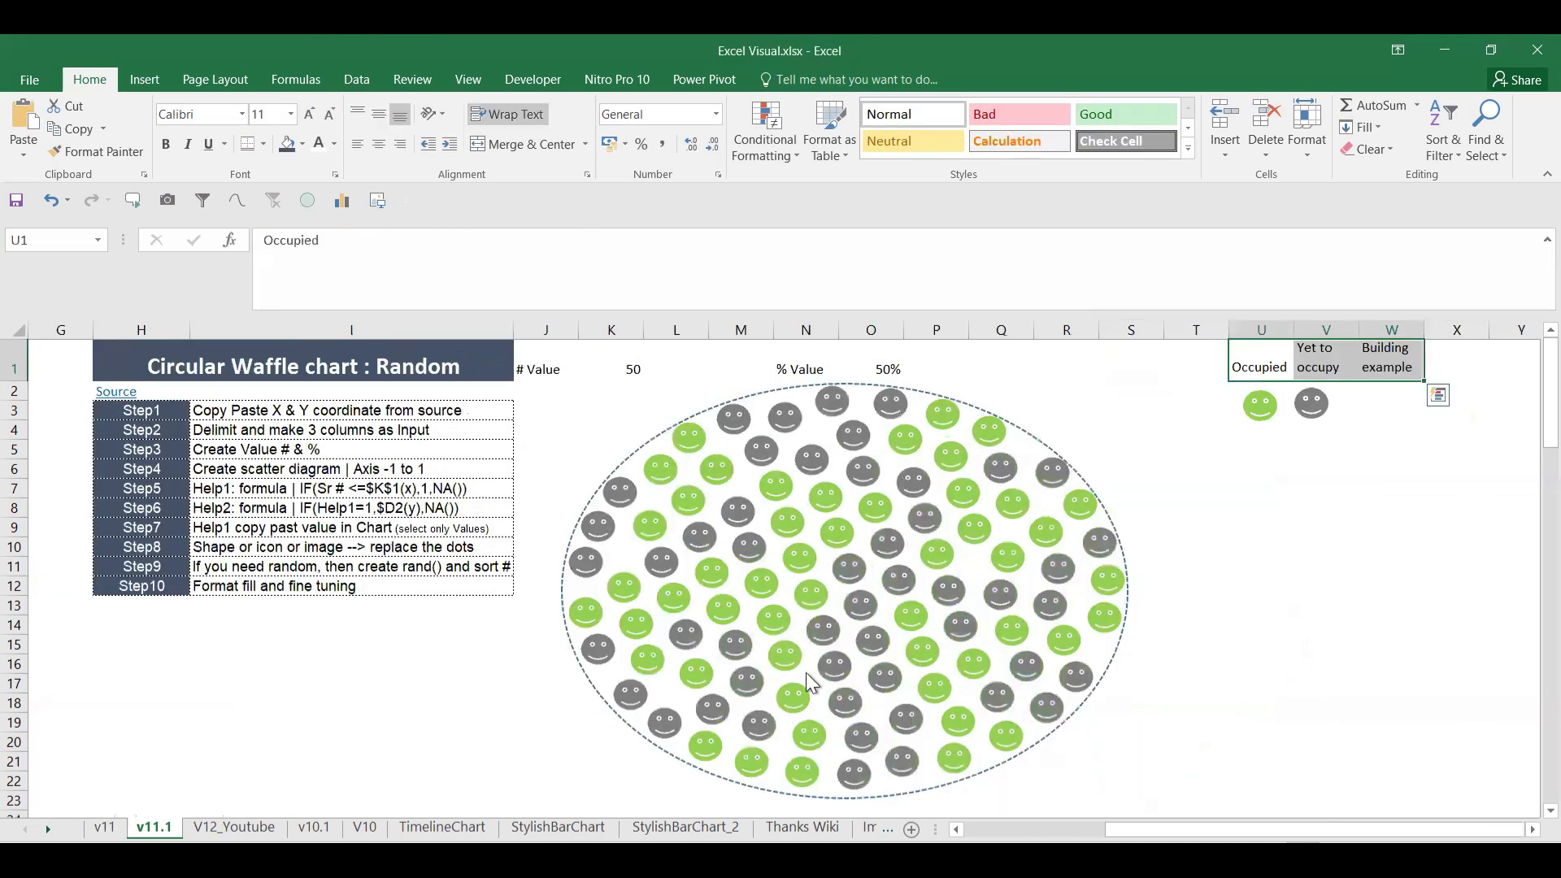
Step: Enter =rand() in O1 on v11.1 and recalculate three times with F9, landing at 60%
left_click(870, 366)
type("=rand")
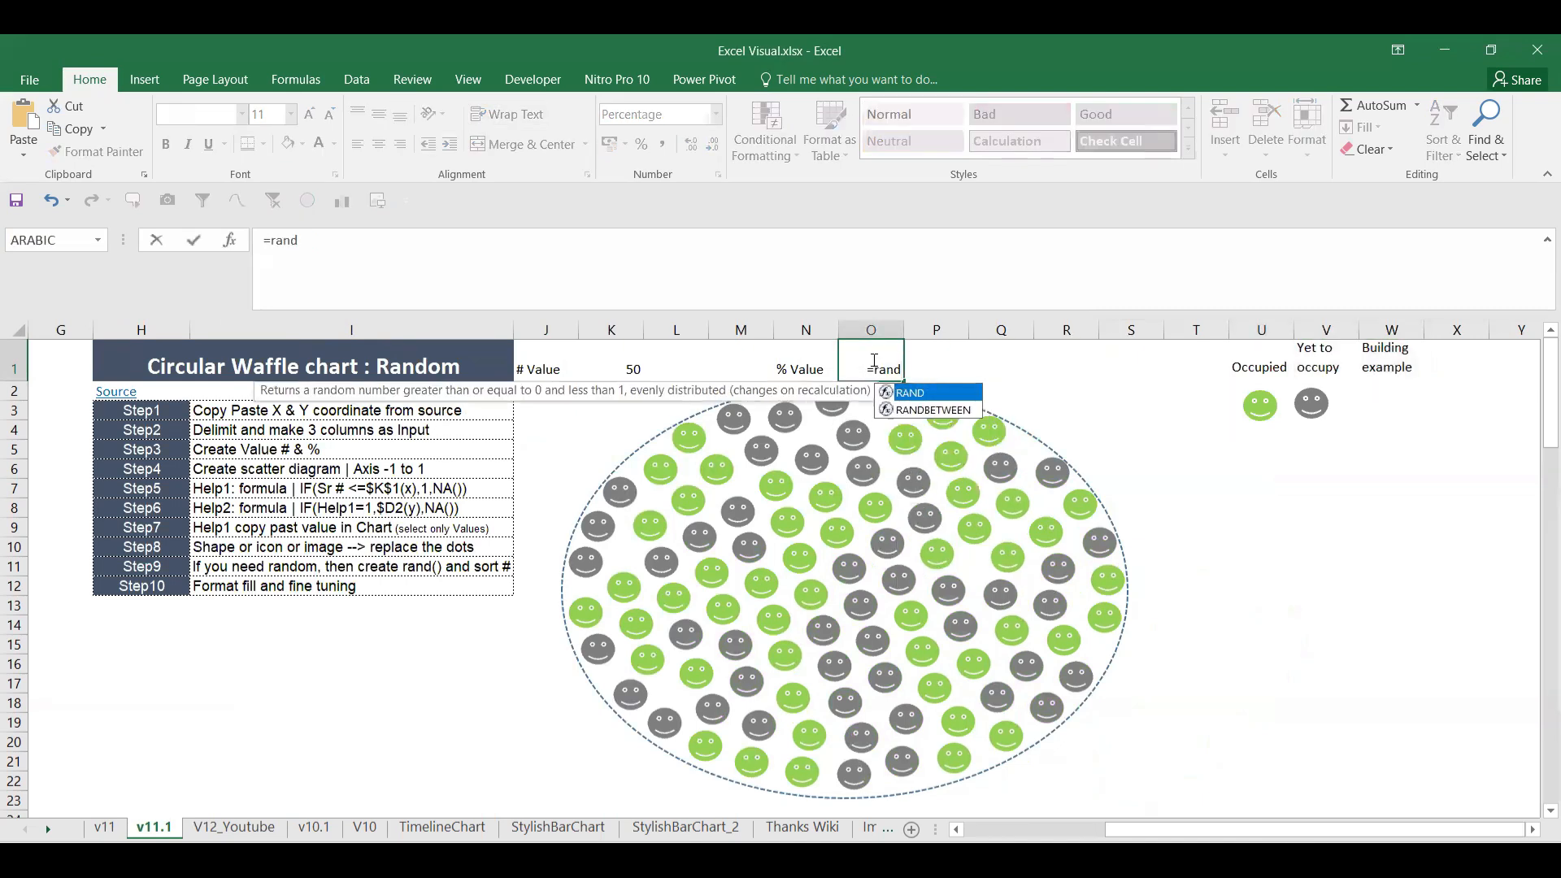
type("()")
left_click(1022, 386)
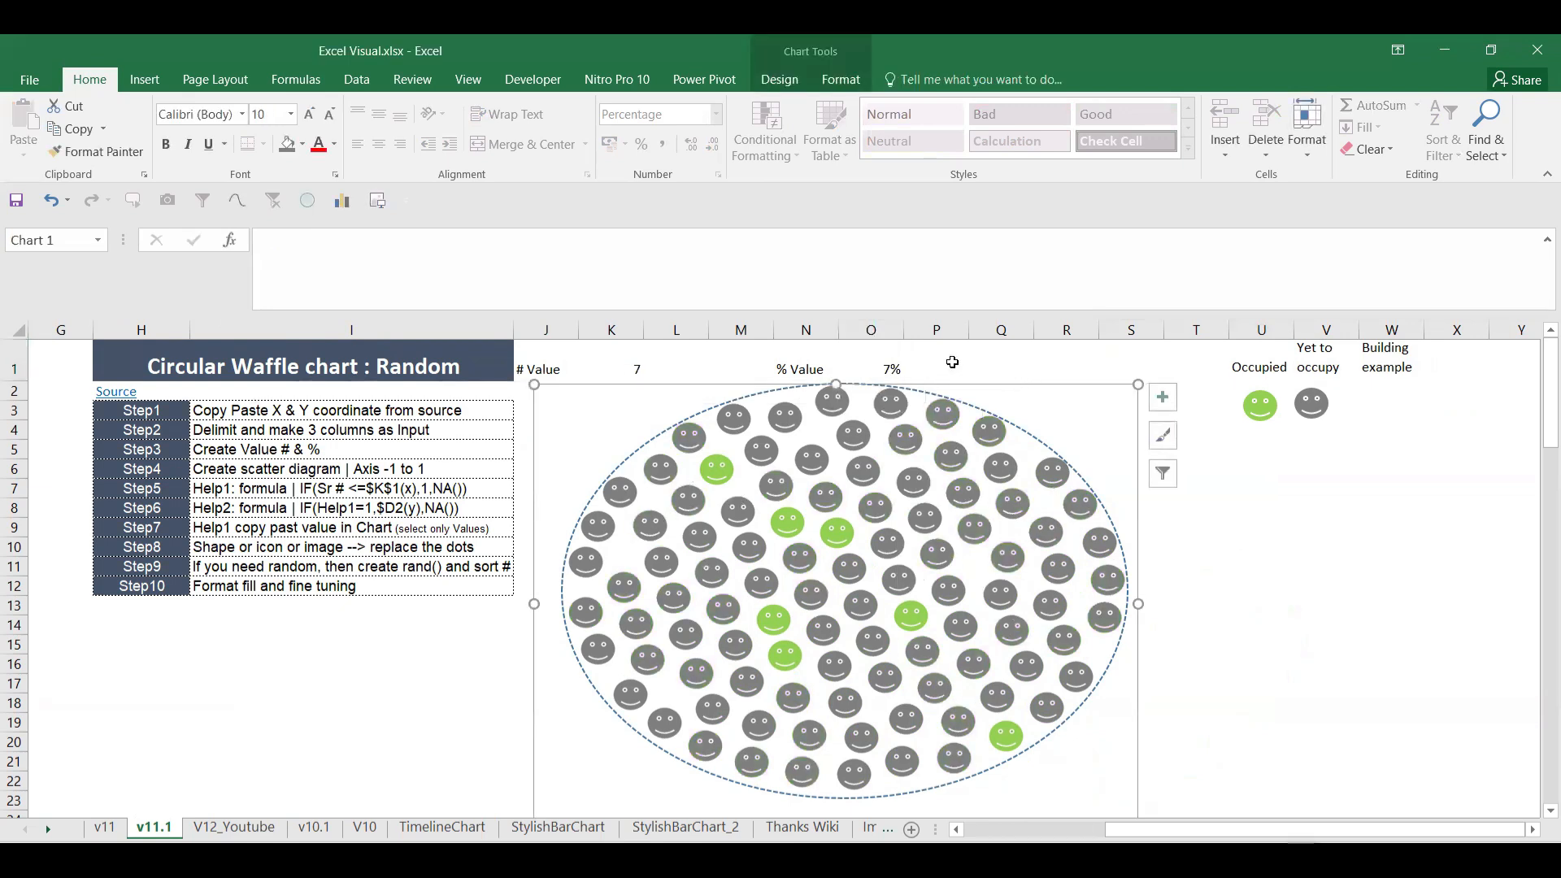
left_click(952, 362)
key("F9")
key("F9")
key("F9")
key("F9")
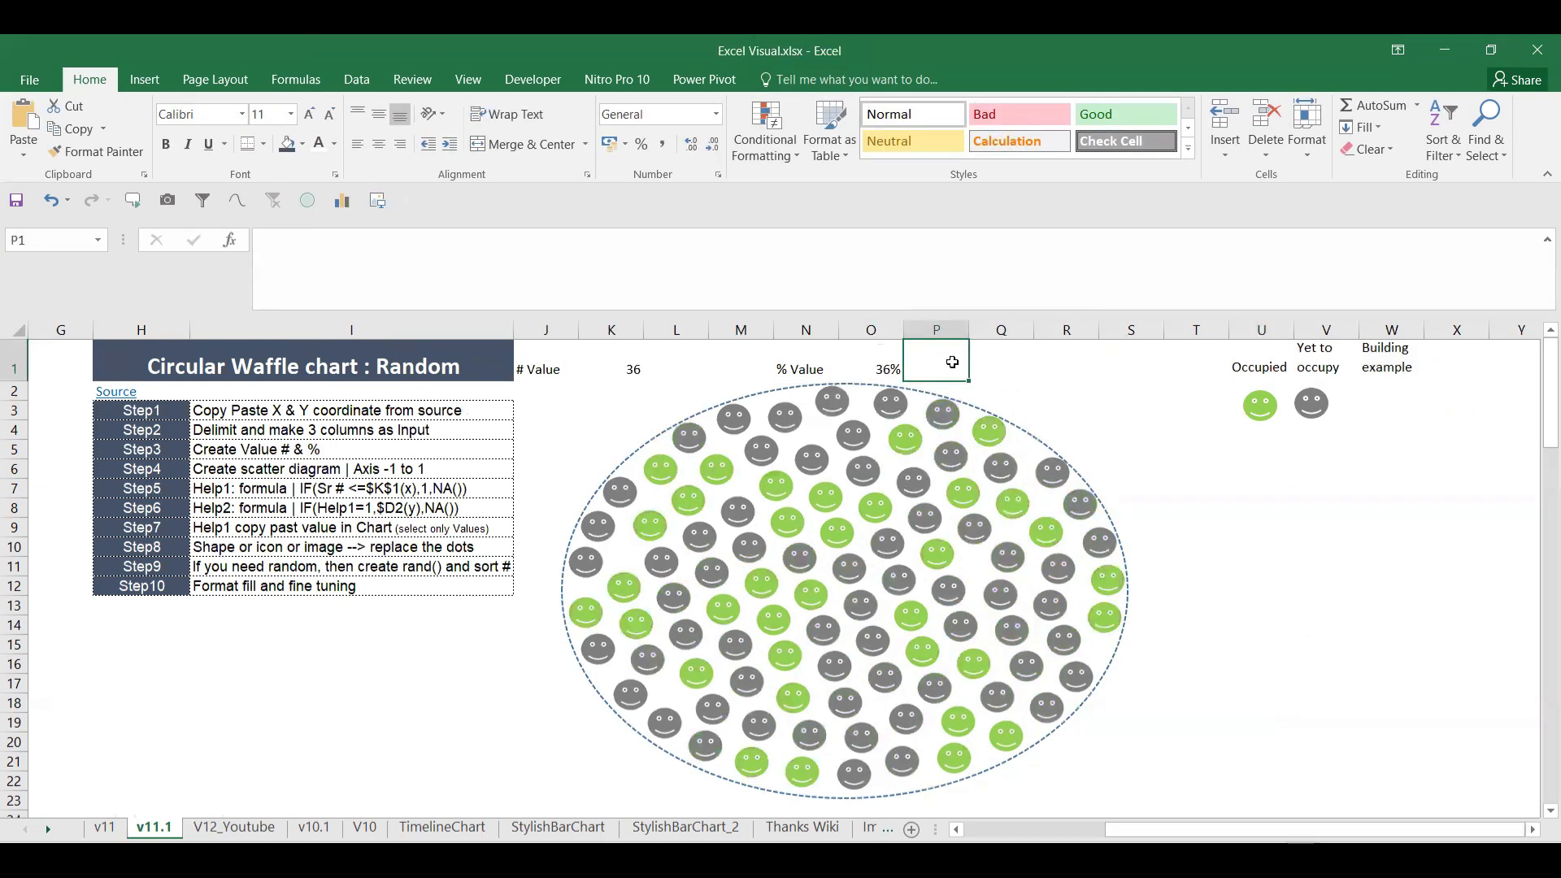
key("F9")
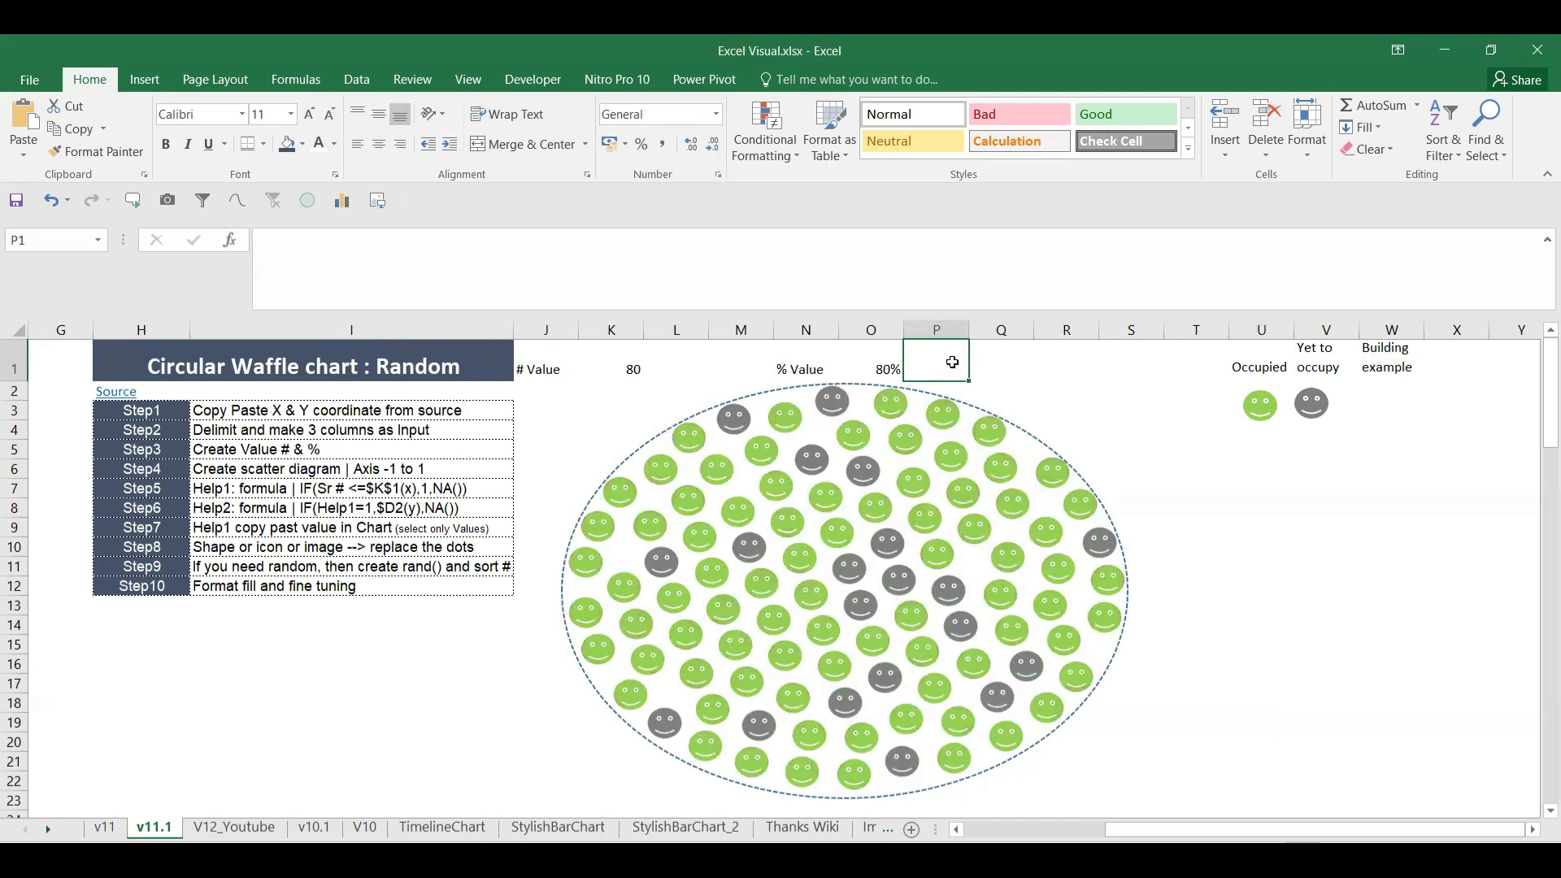
key("F9")
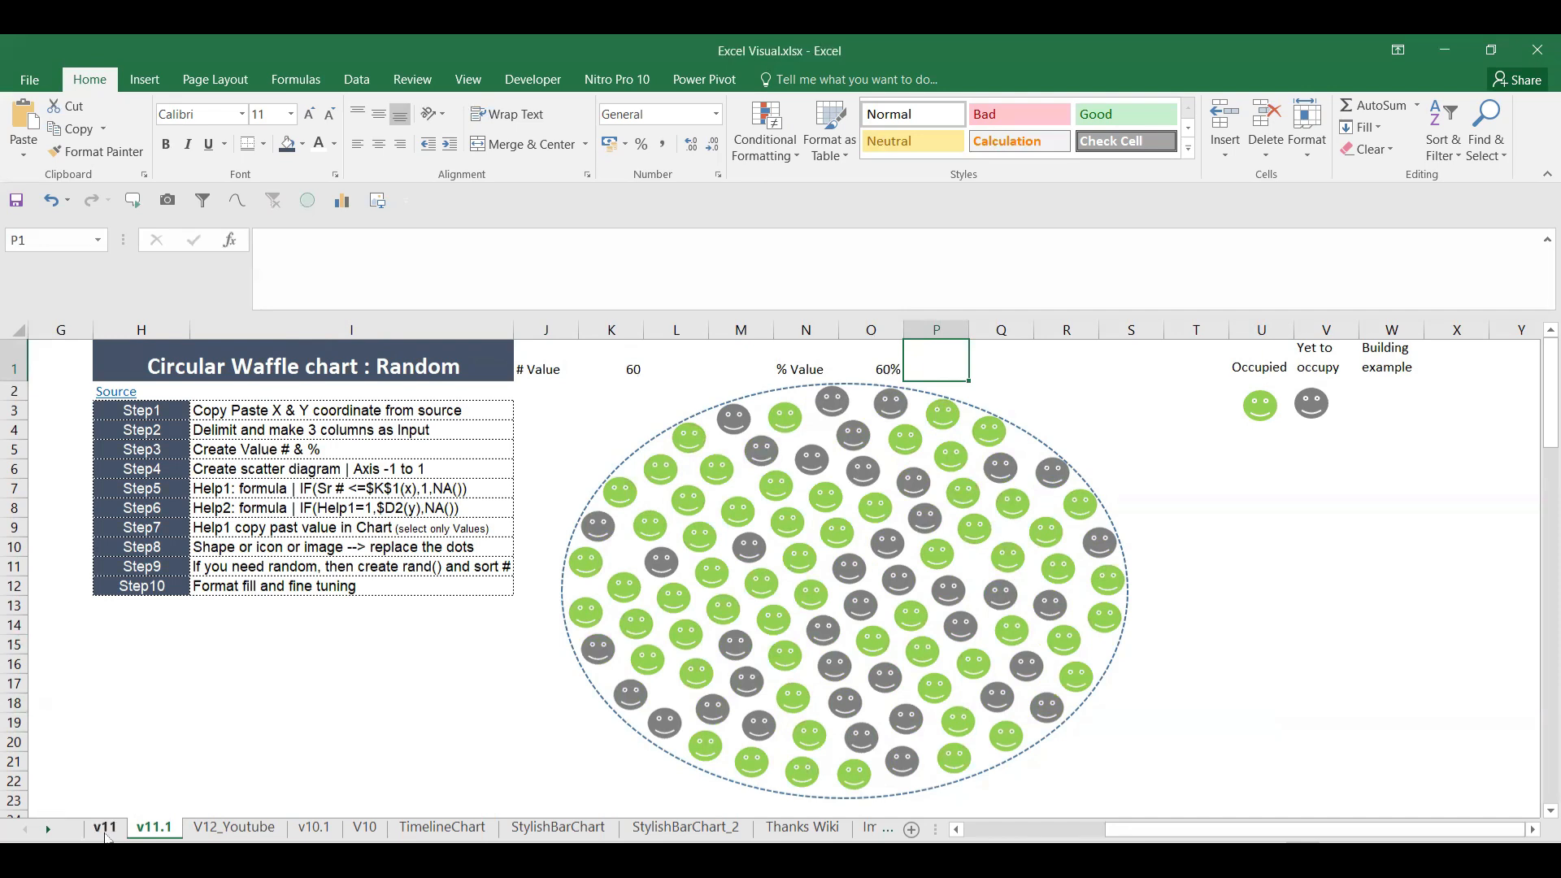
Step: Glance at the empty V12_Youtube sheet, return to v11.1's I3, and bring up the 100 circles in a circle page
left_click(234, 827)
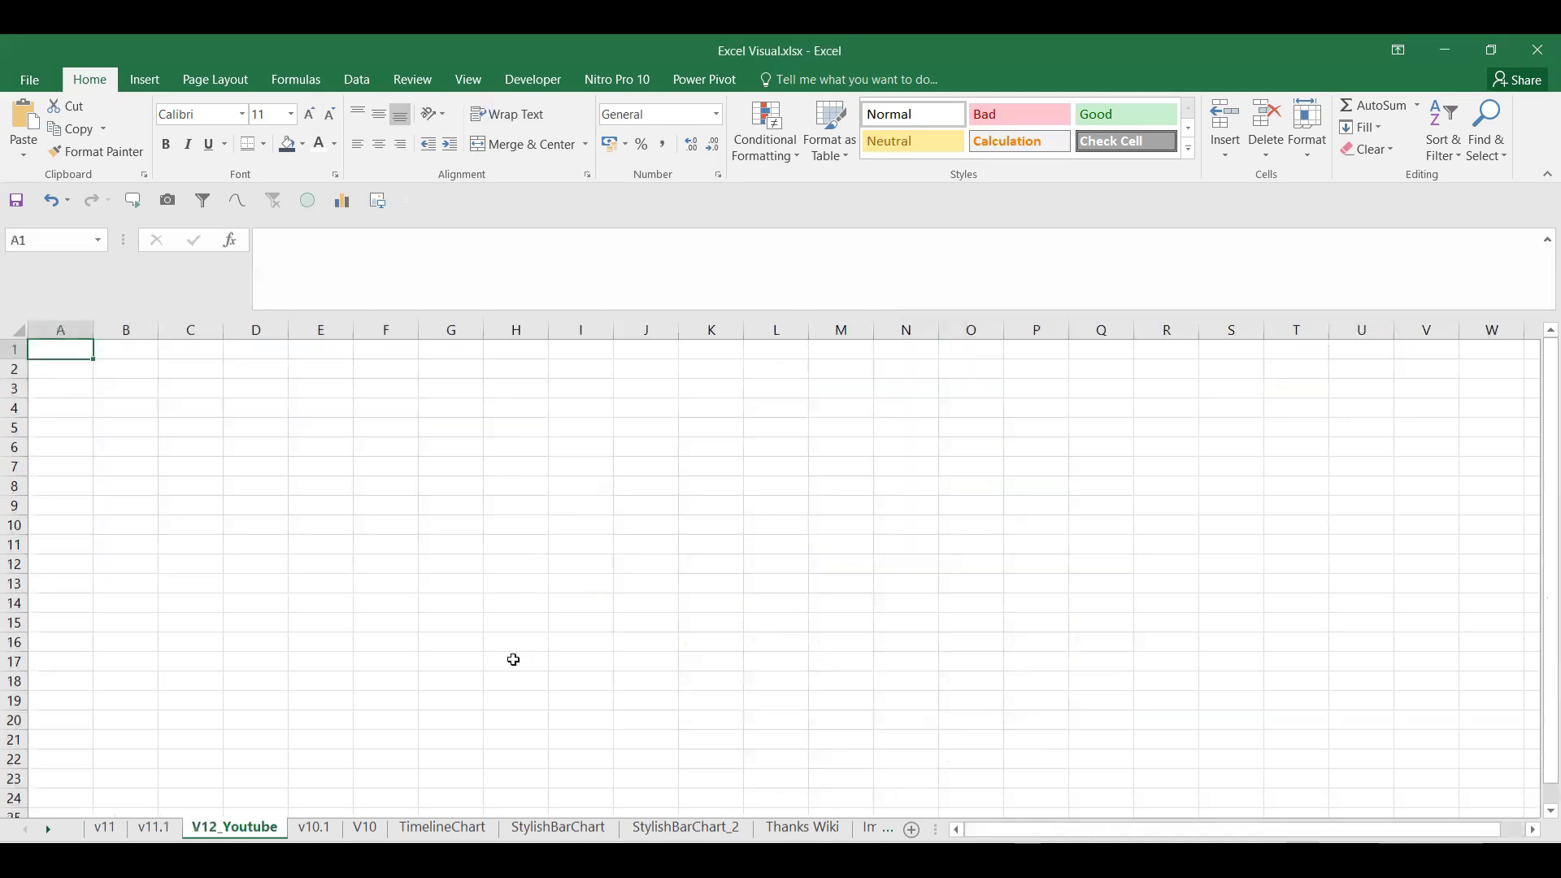
type("S")
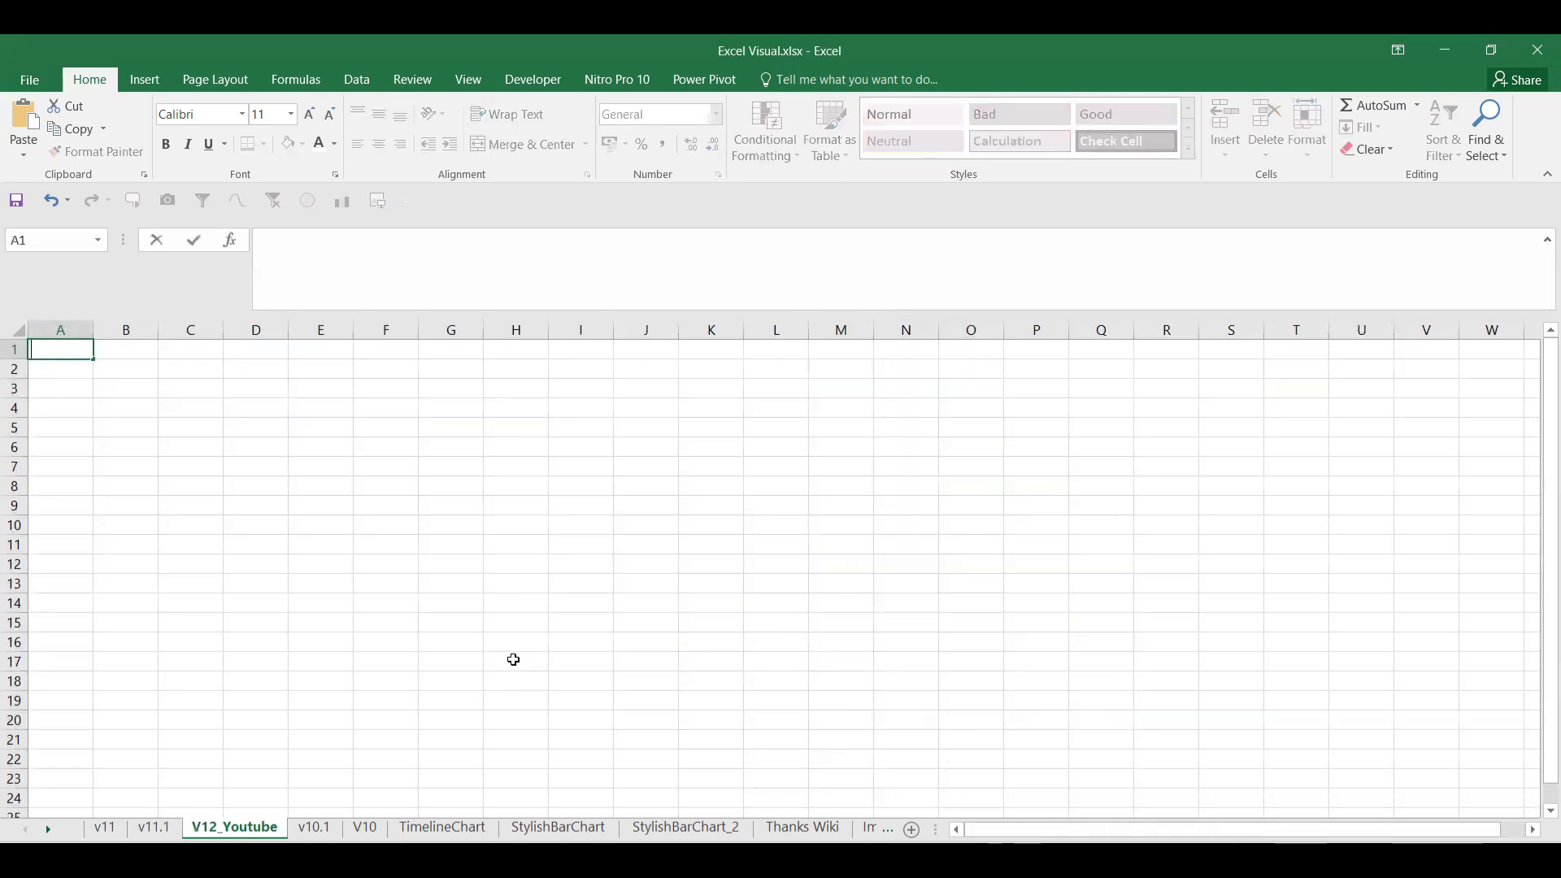
left_click(169, 827)
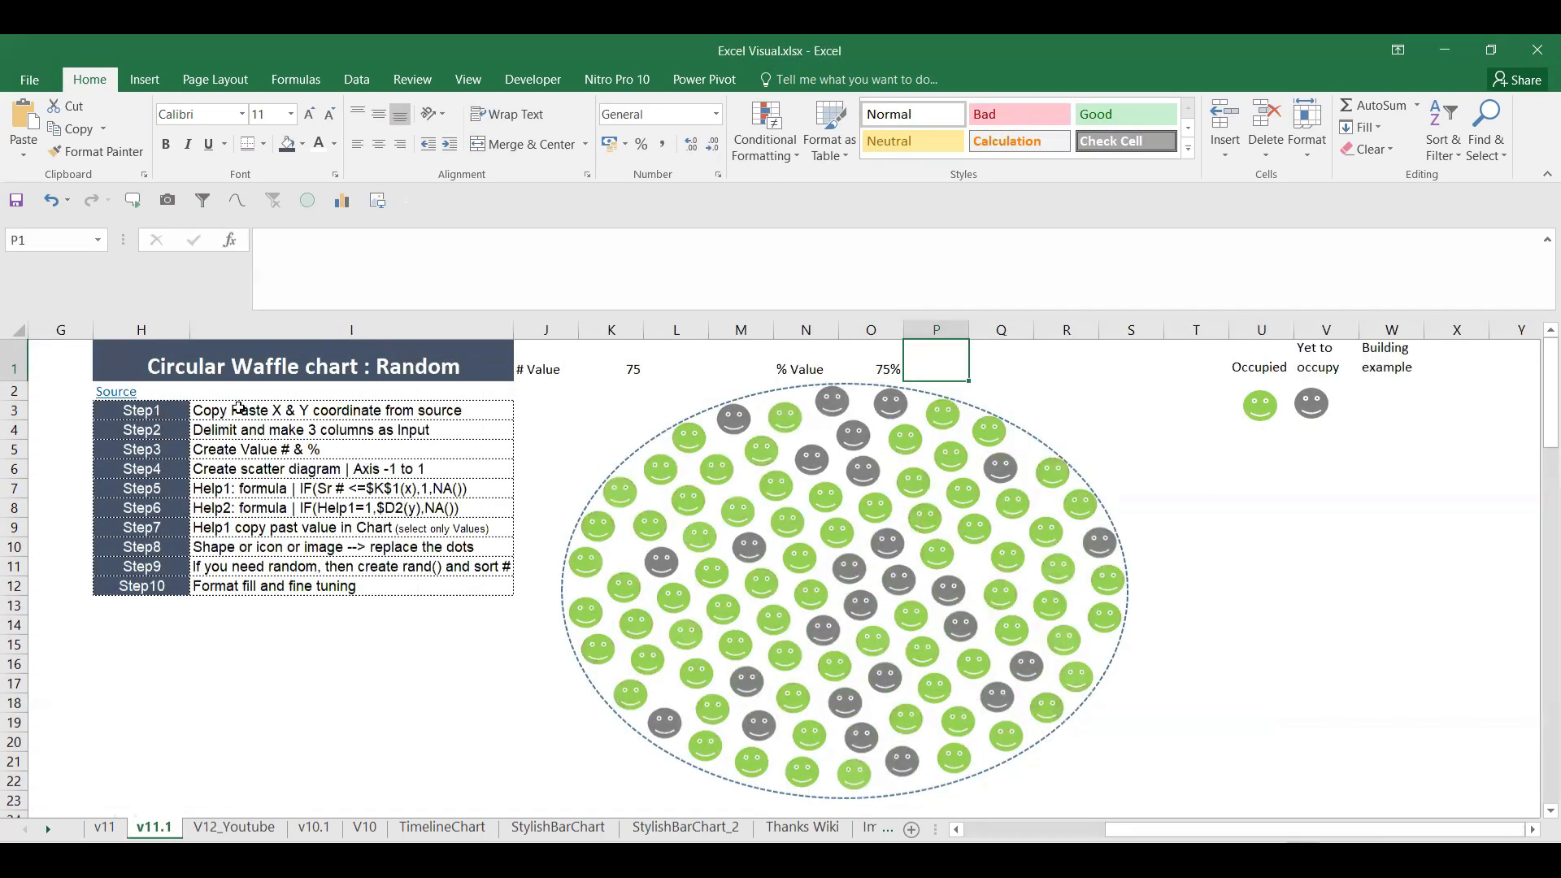
left_click(238, 409)
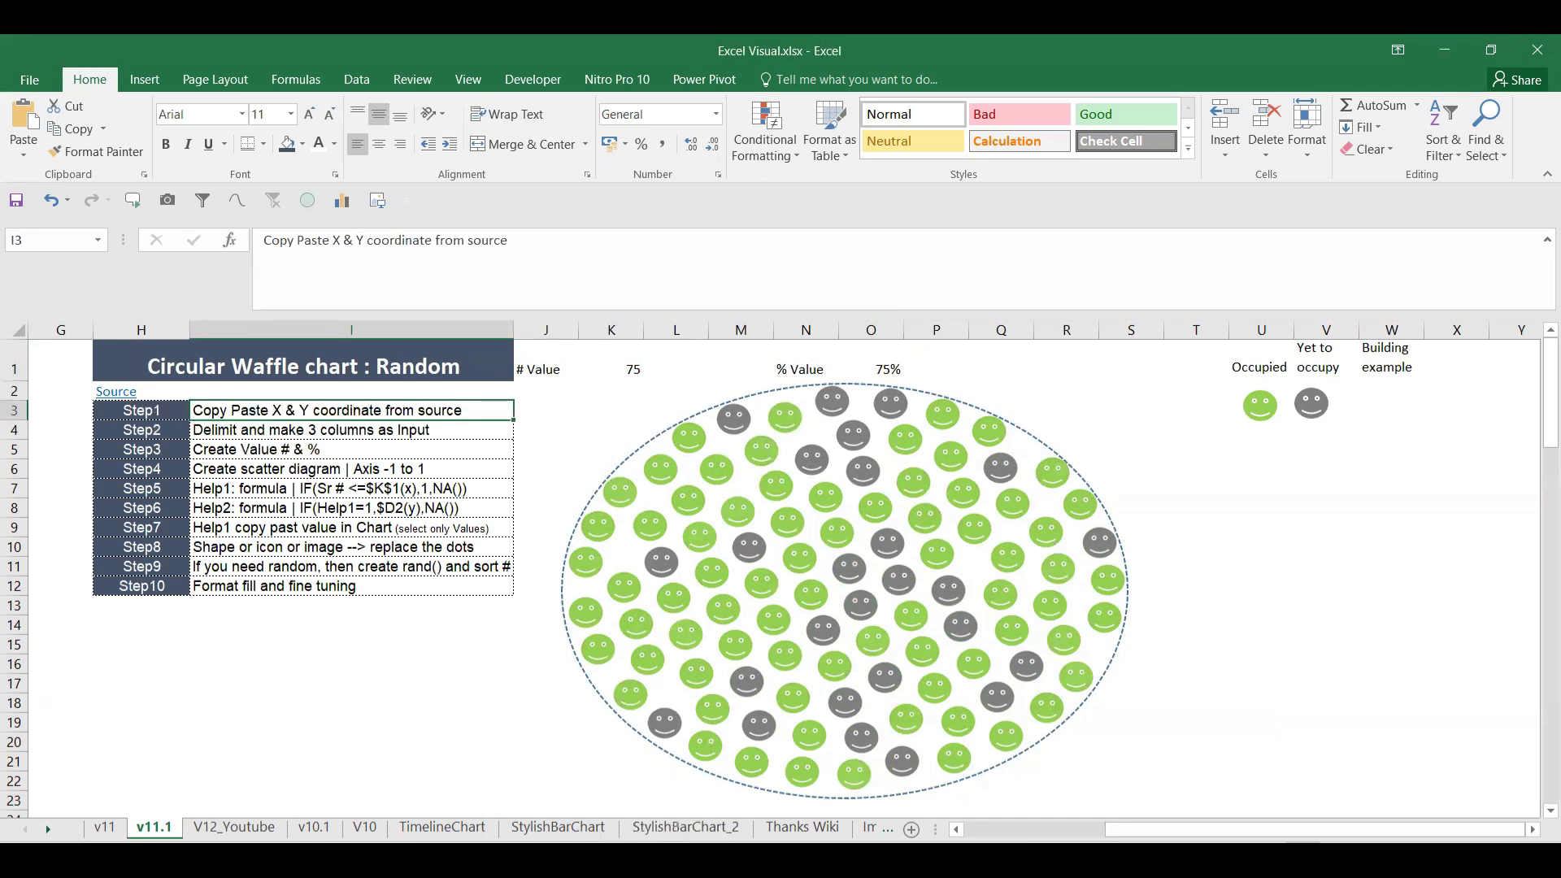
left_click(1057, 859)
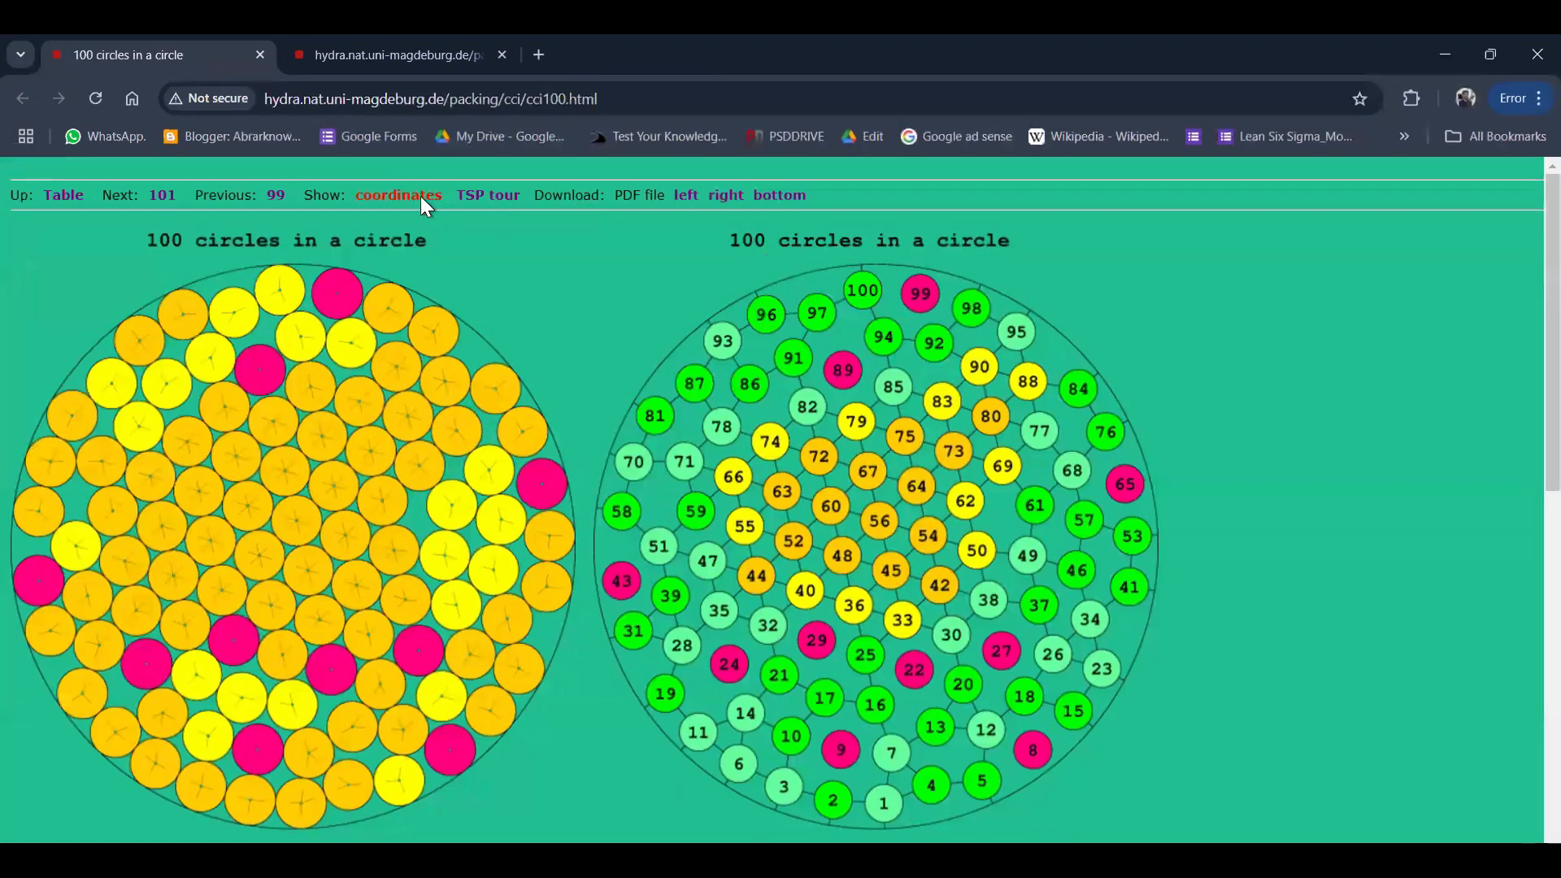
Step: Open the cci100.txt coordinates file and select all of its coordinate text
left_click(398, 195)
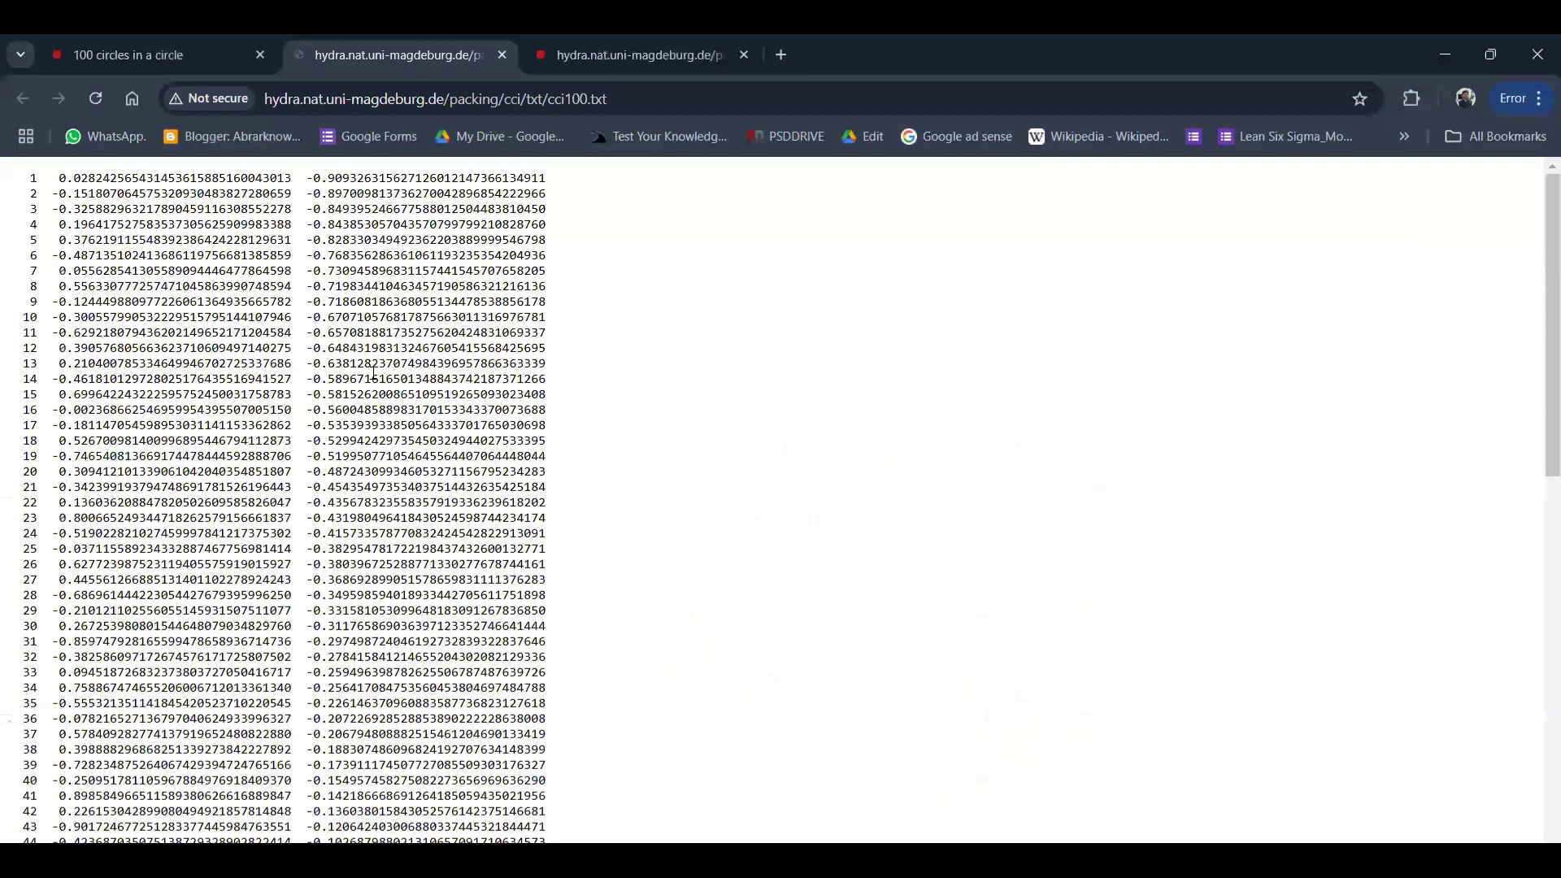
key("ctrl+a")
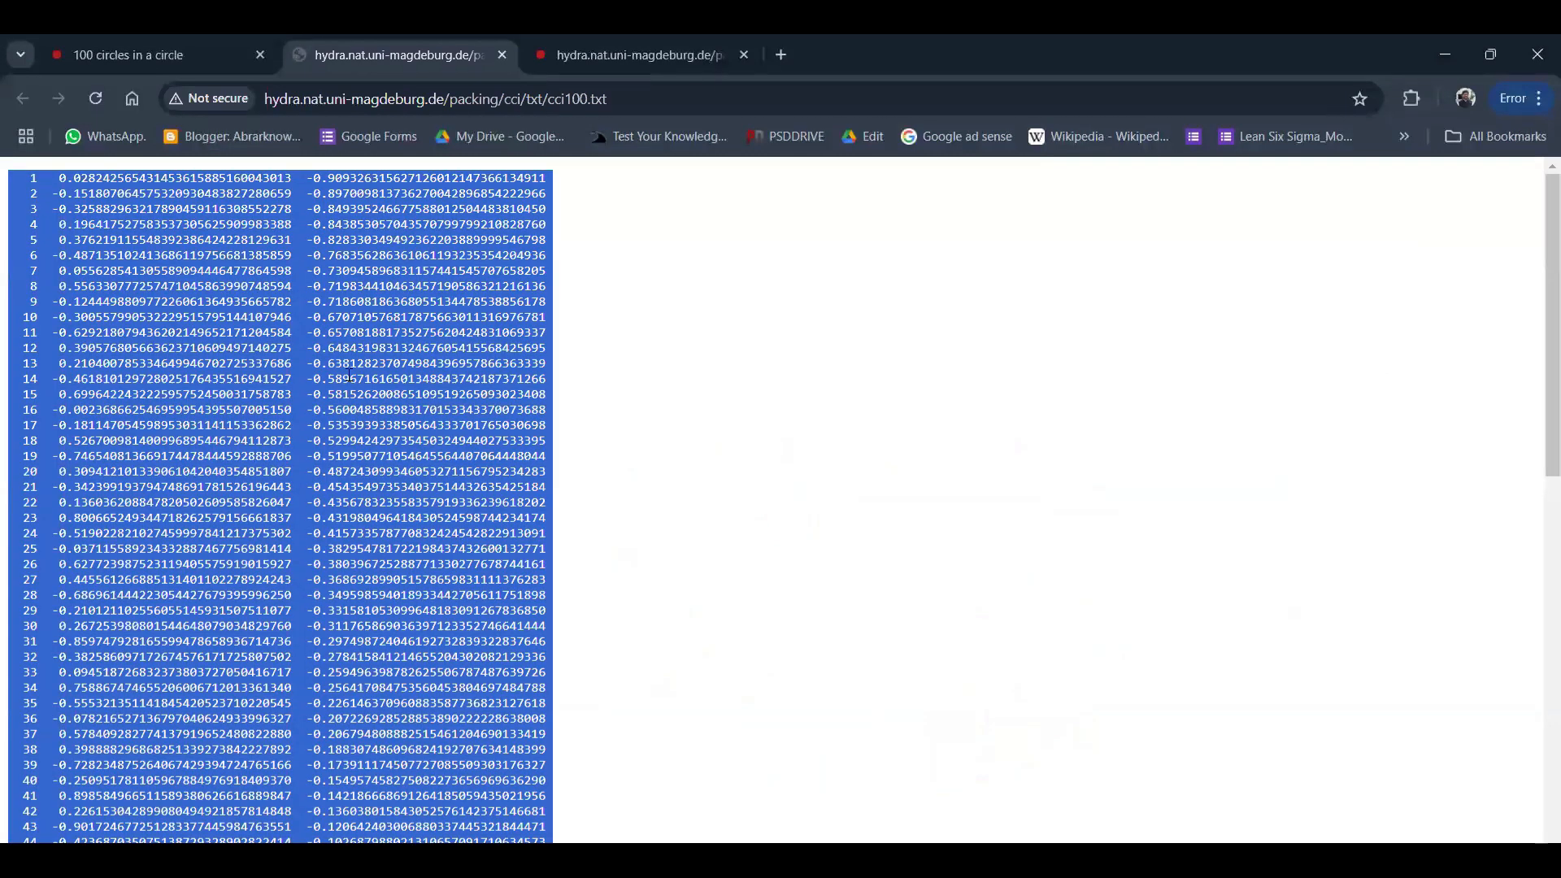
left_click(918, 859)
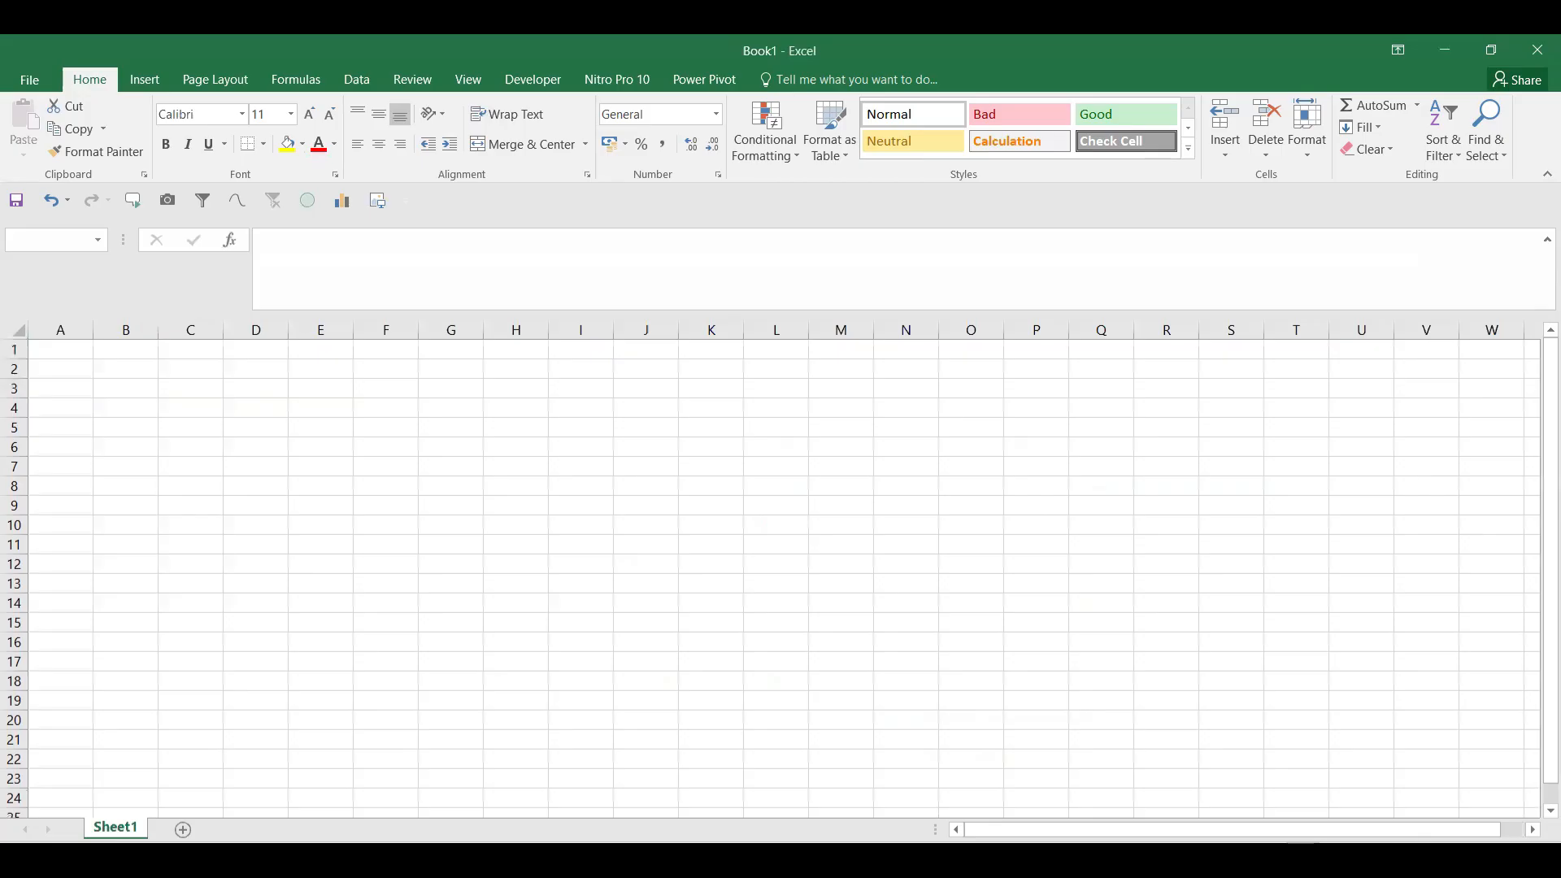
Step: Back in the Excel workbook, autofit column A to the pasted coordinate text
left_click(904, 859)
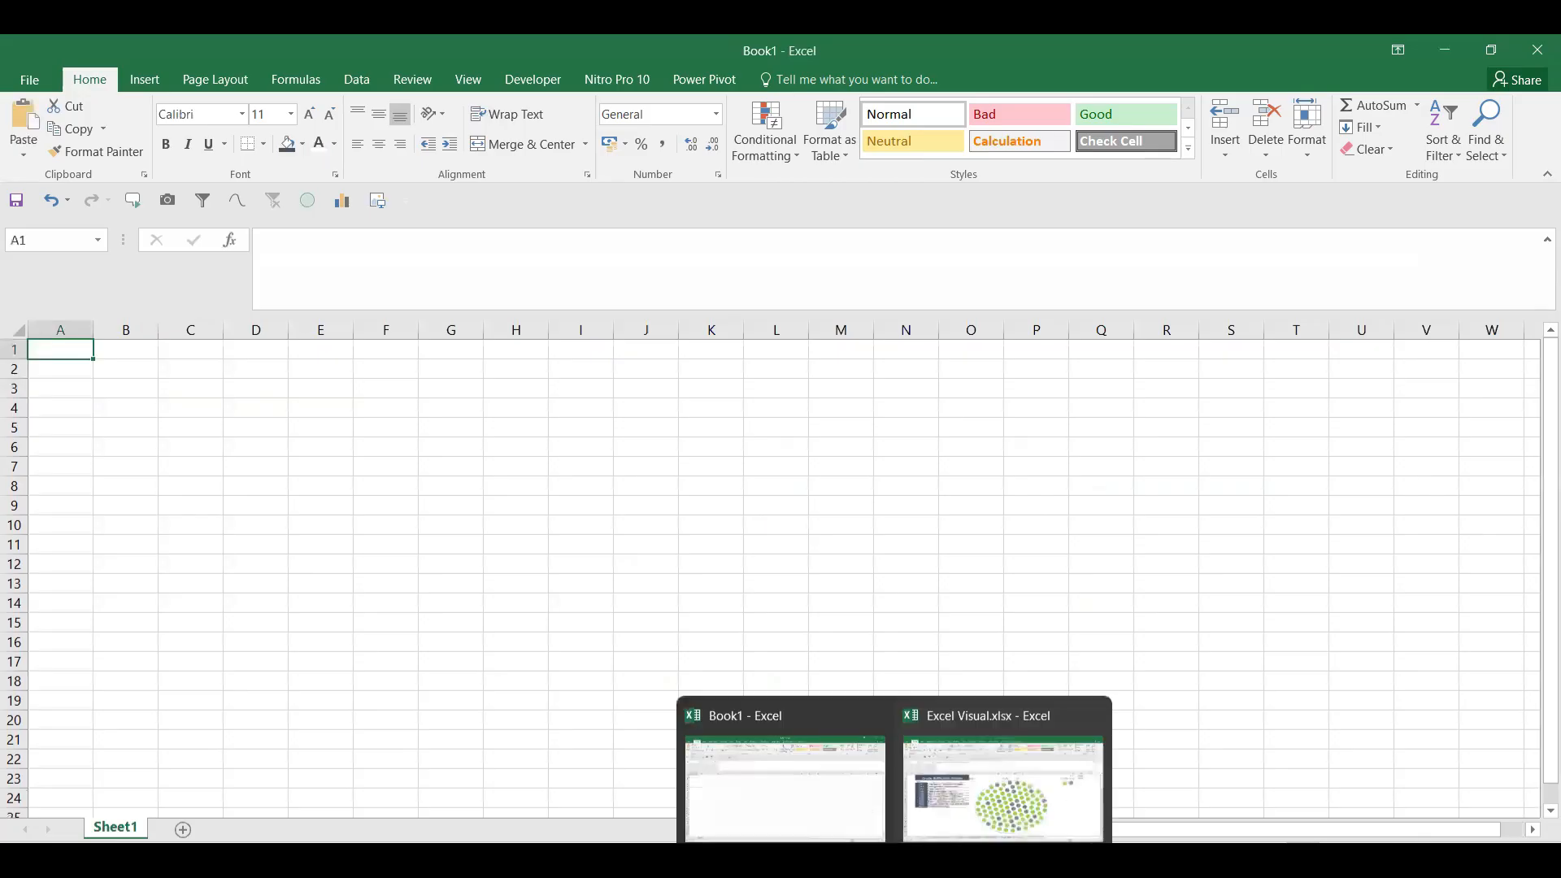
left_click(1003, 793)
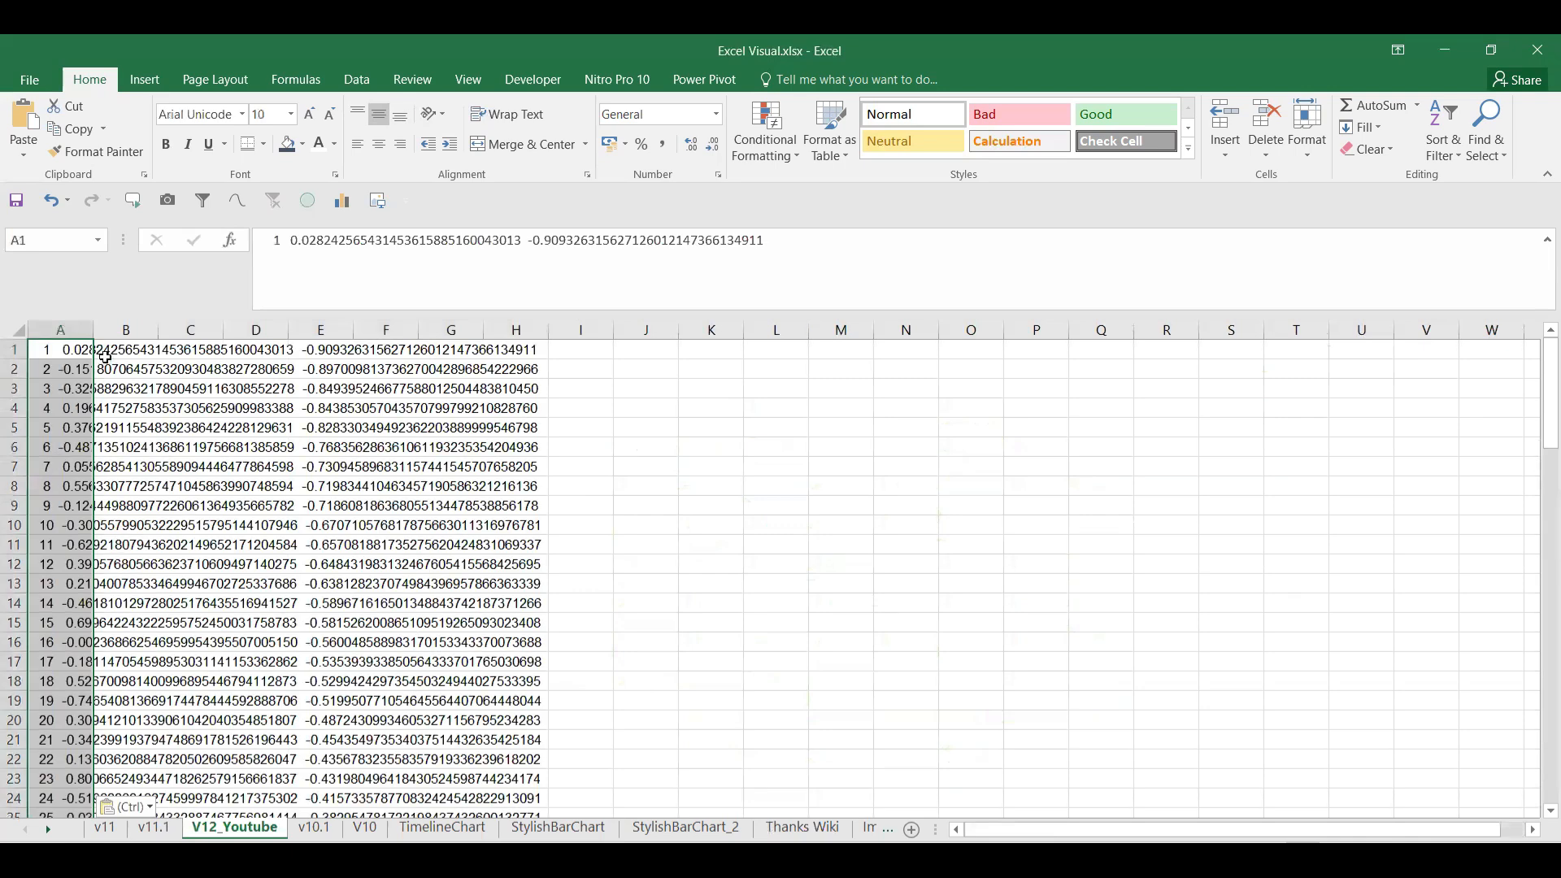
double_click(94, 334)
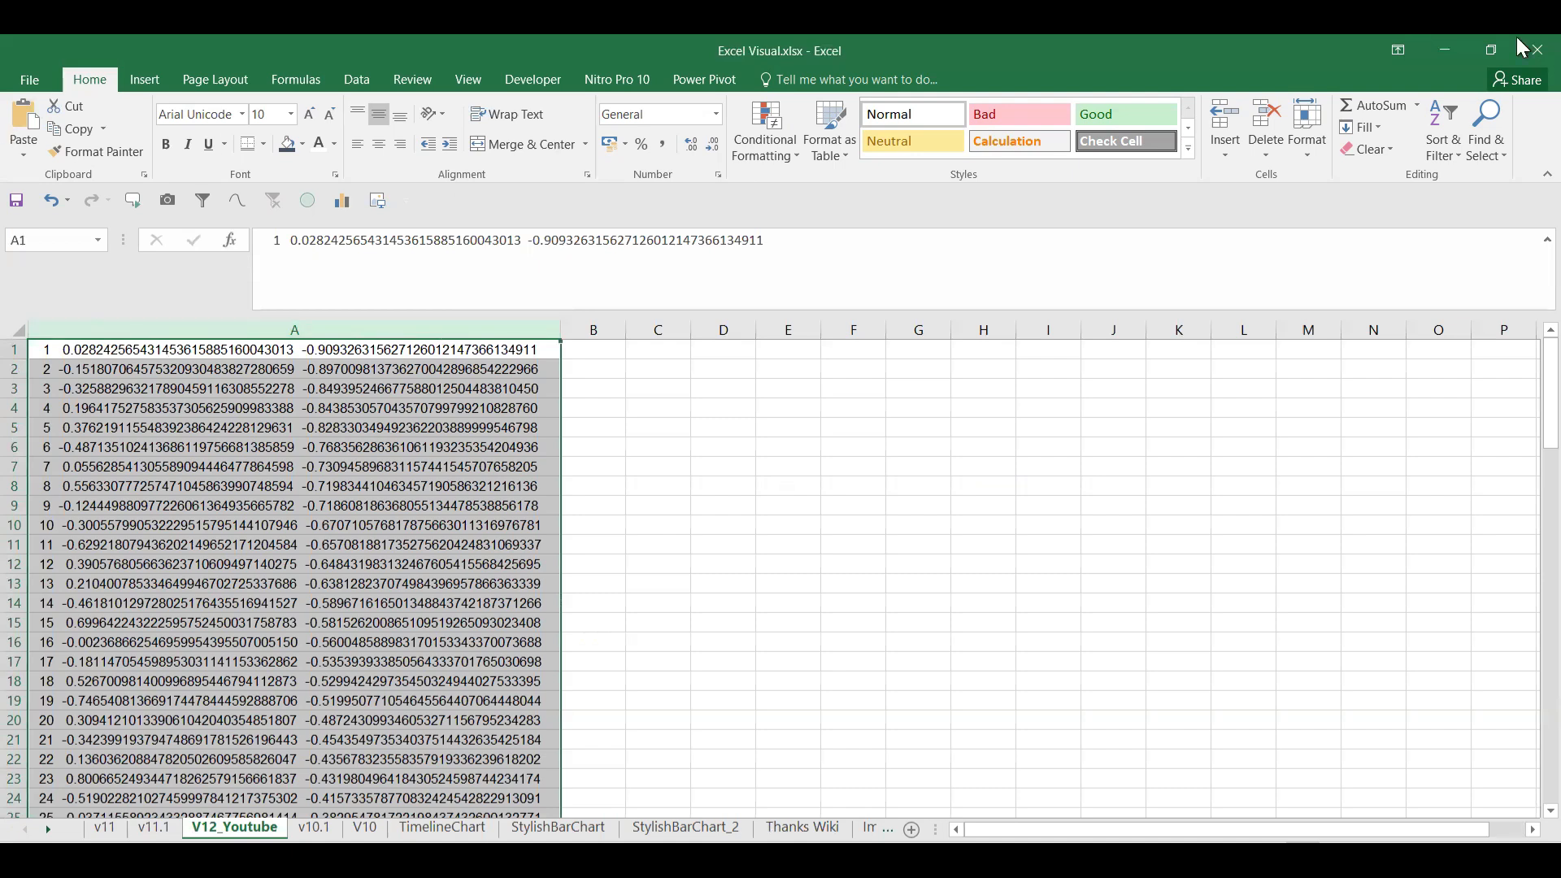
Step: Split the pasted text with delimited Text to Columns into number, X and Y columns
left_click(356, 81)
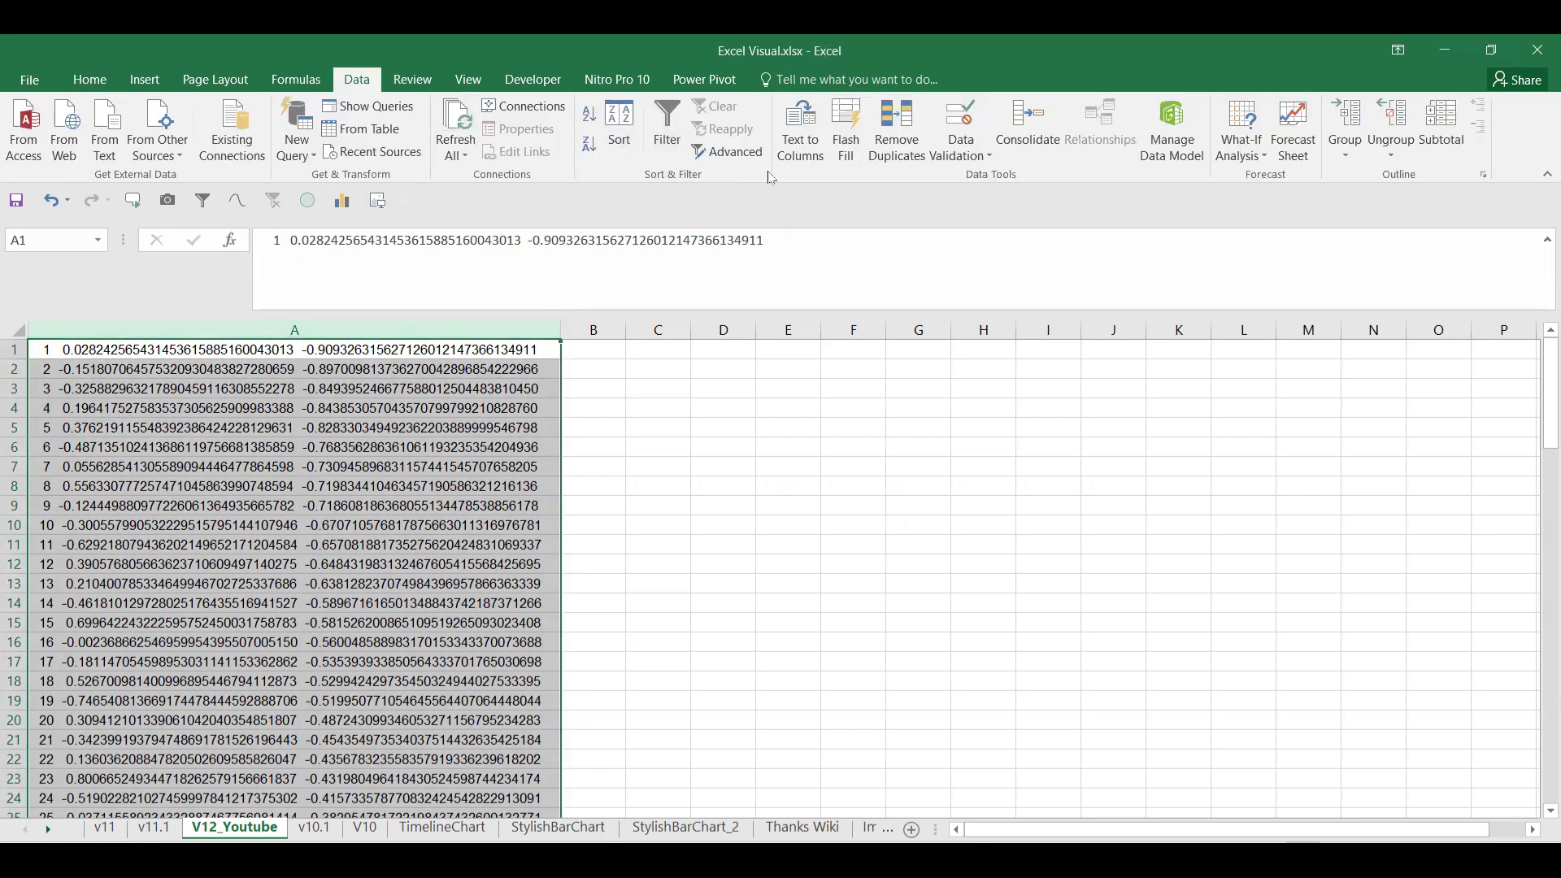
left_click(813, 161)
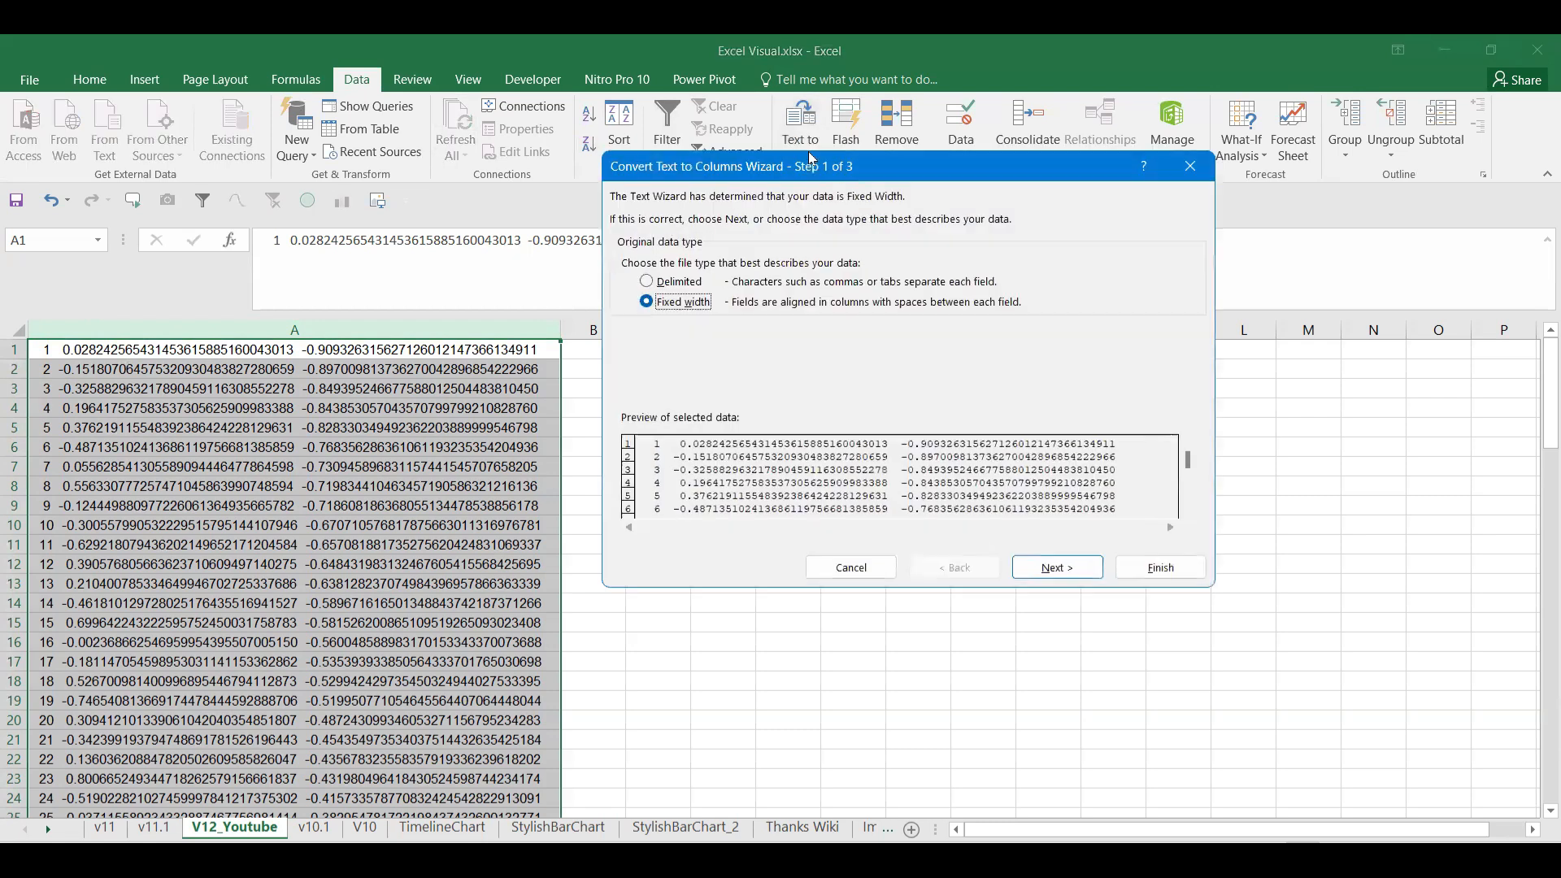
left_click(696, 282)
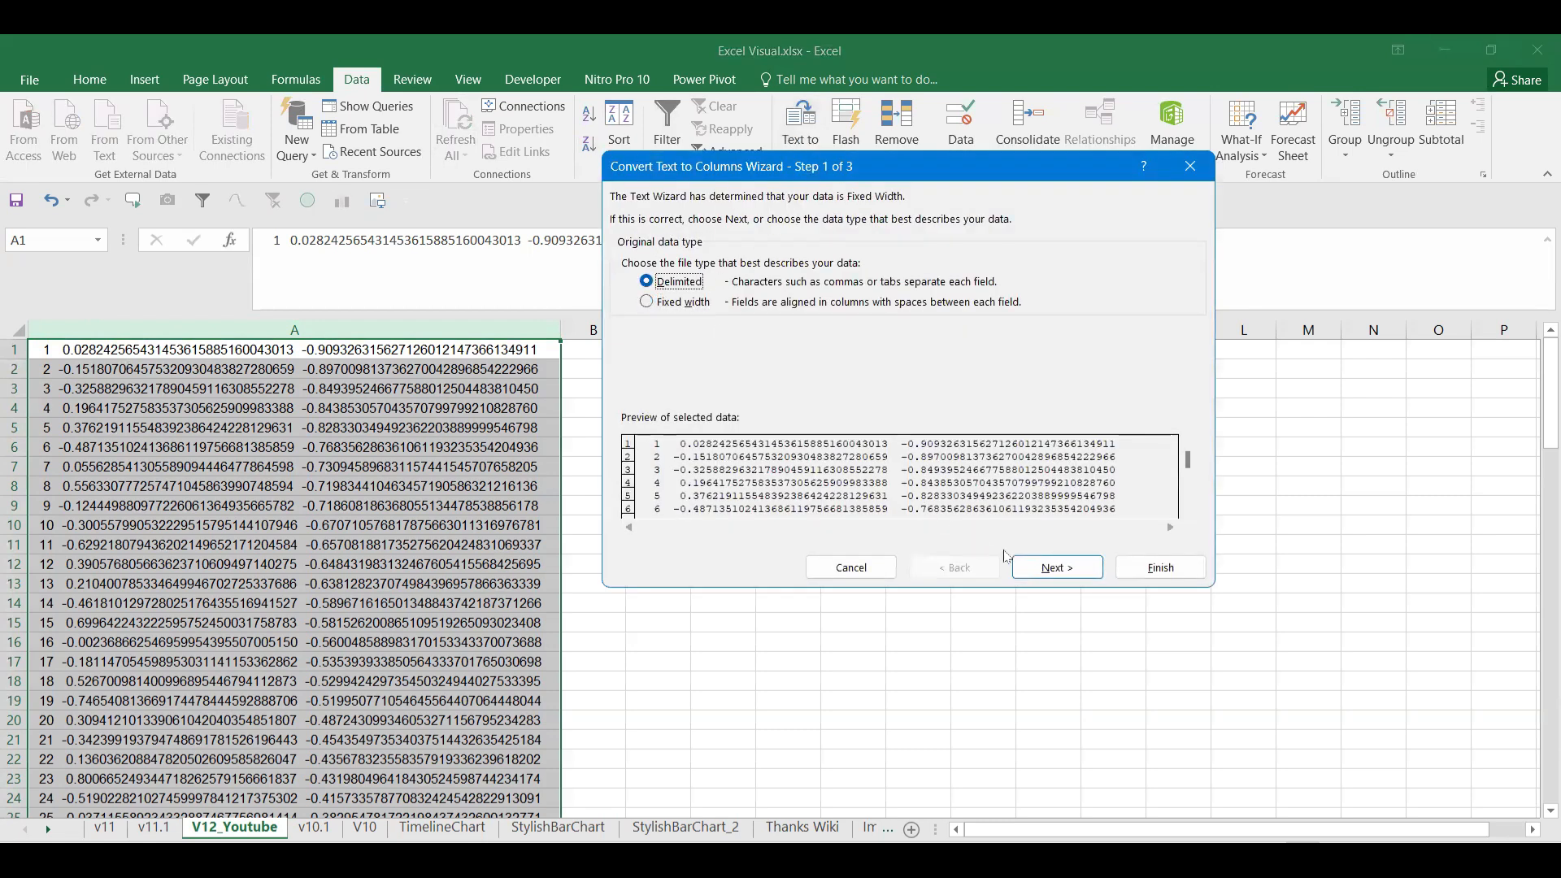
left_click(1057, 567)
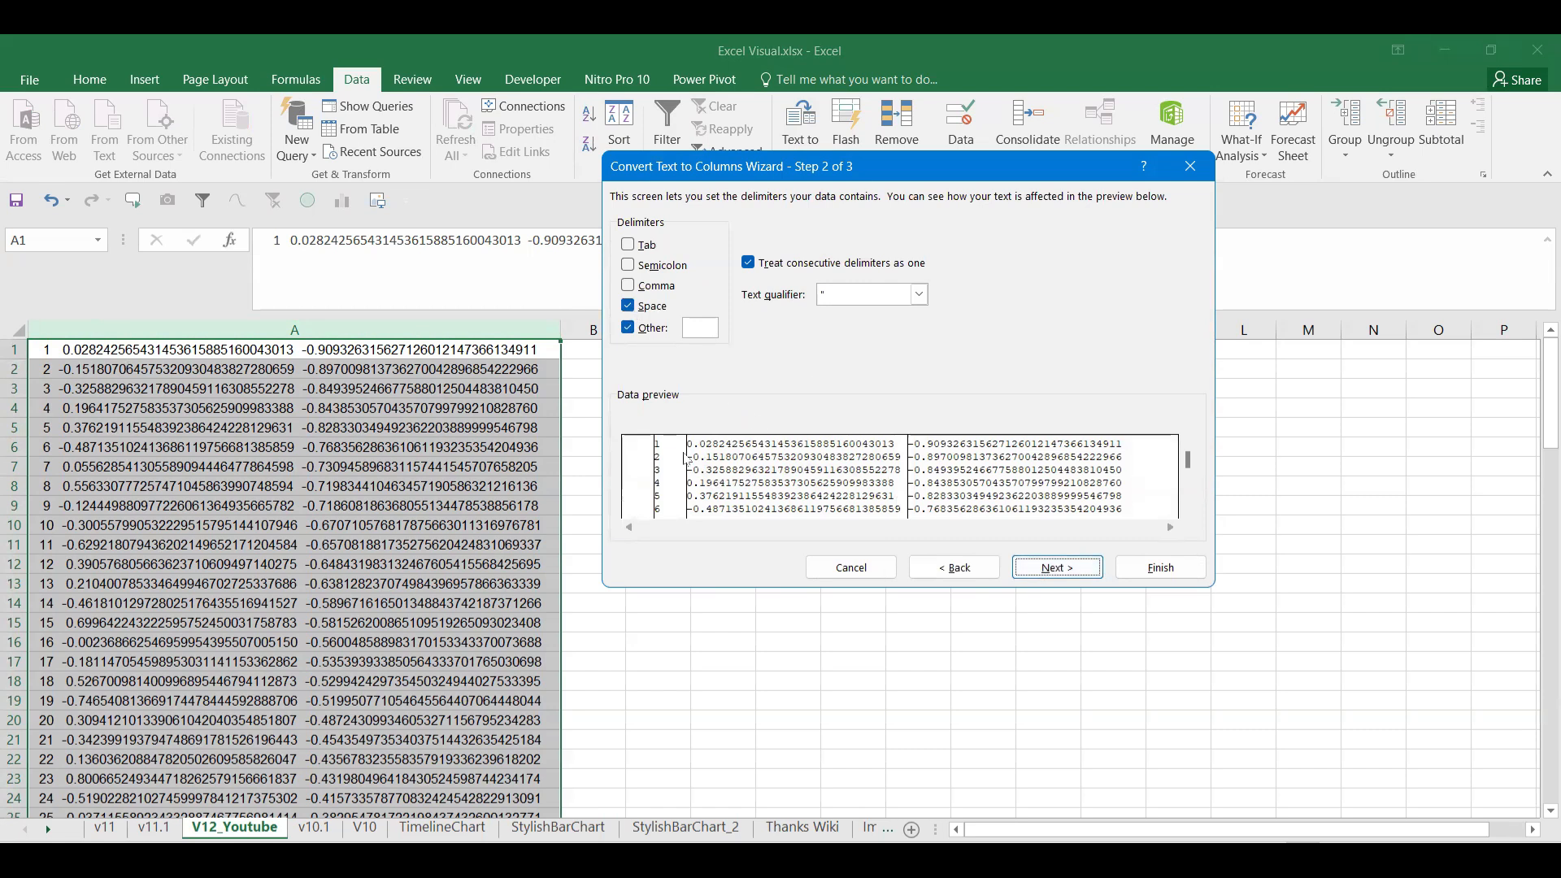
left_click(632, 330)
left_click(1051, 569)
left_click(1160, 567)
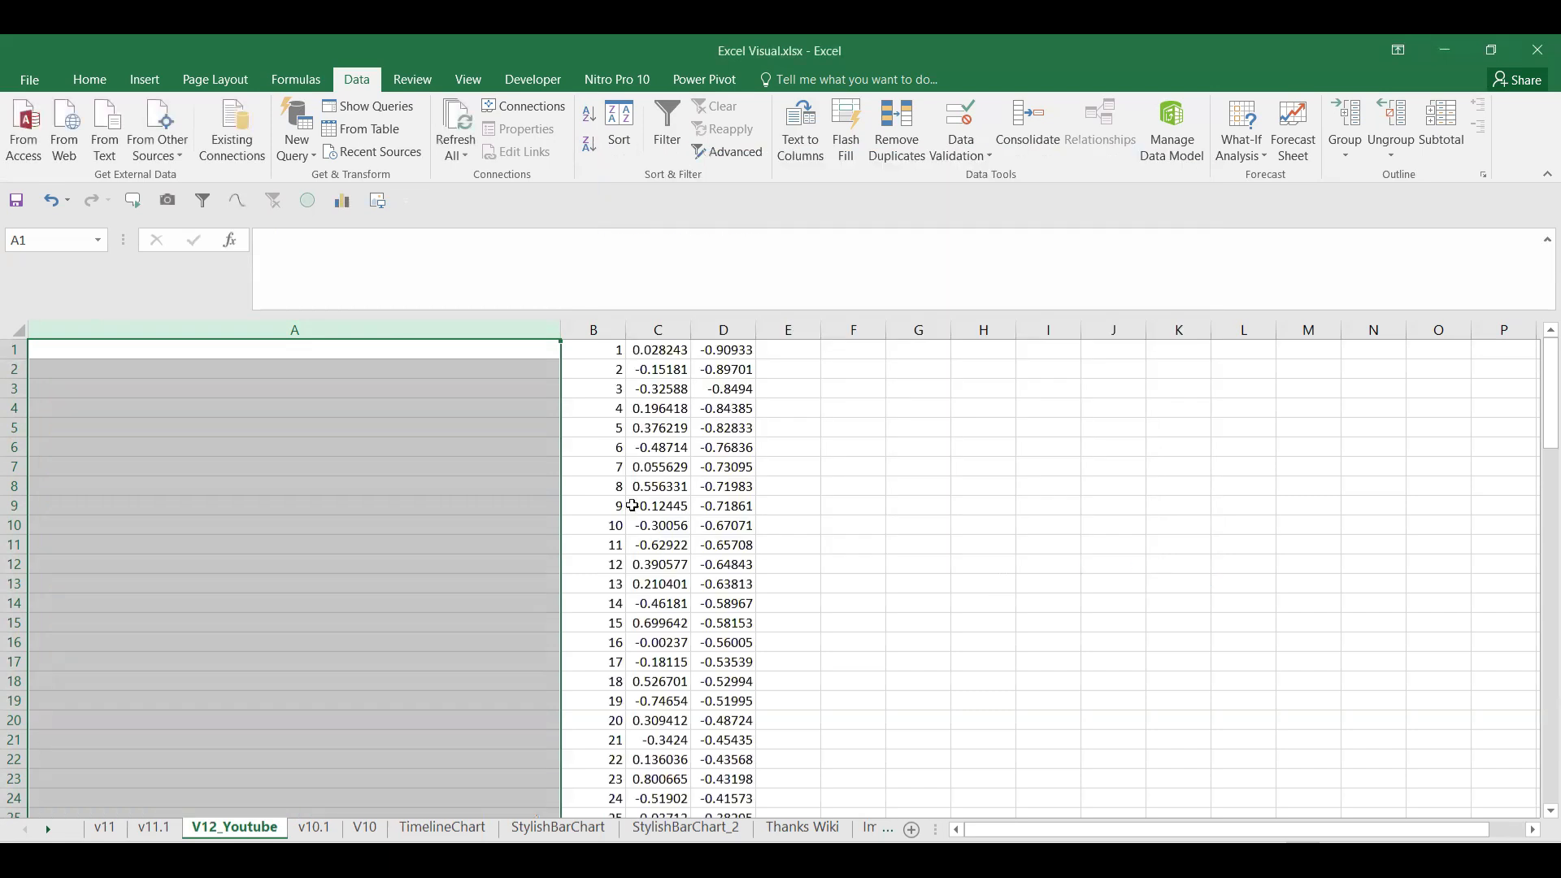
left_click(598, 489)
Step: Delete the empty column A and insert a blank header row above the data
right_click(232, 331)
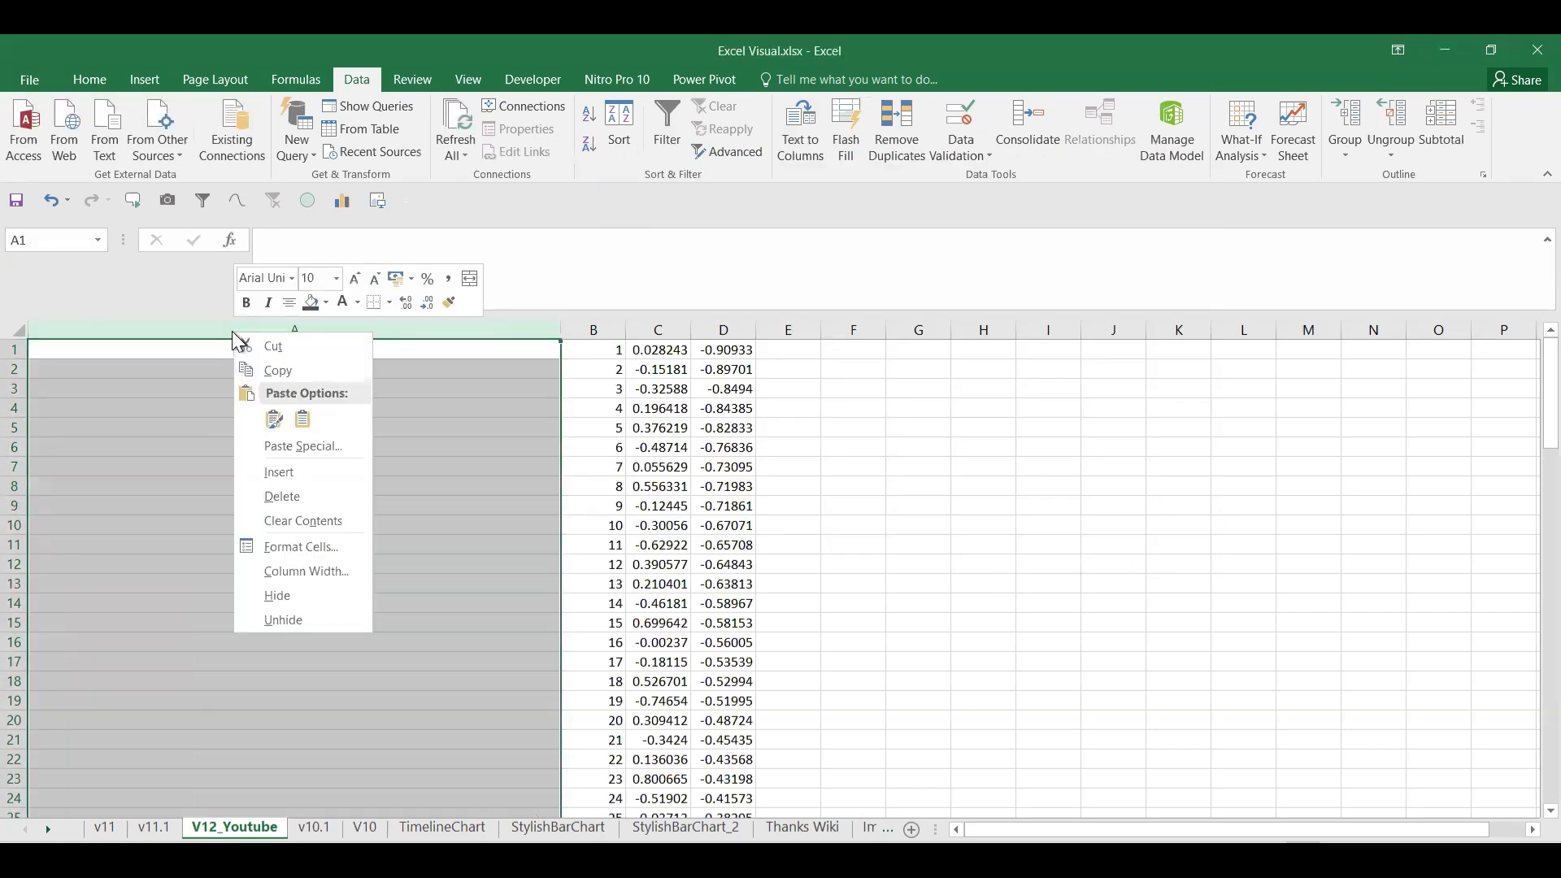
left_click(338, 501)
left_click(80, 423)
left_click(13, 350)
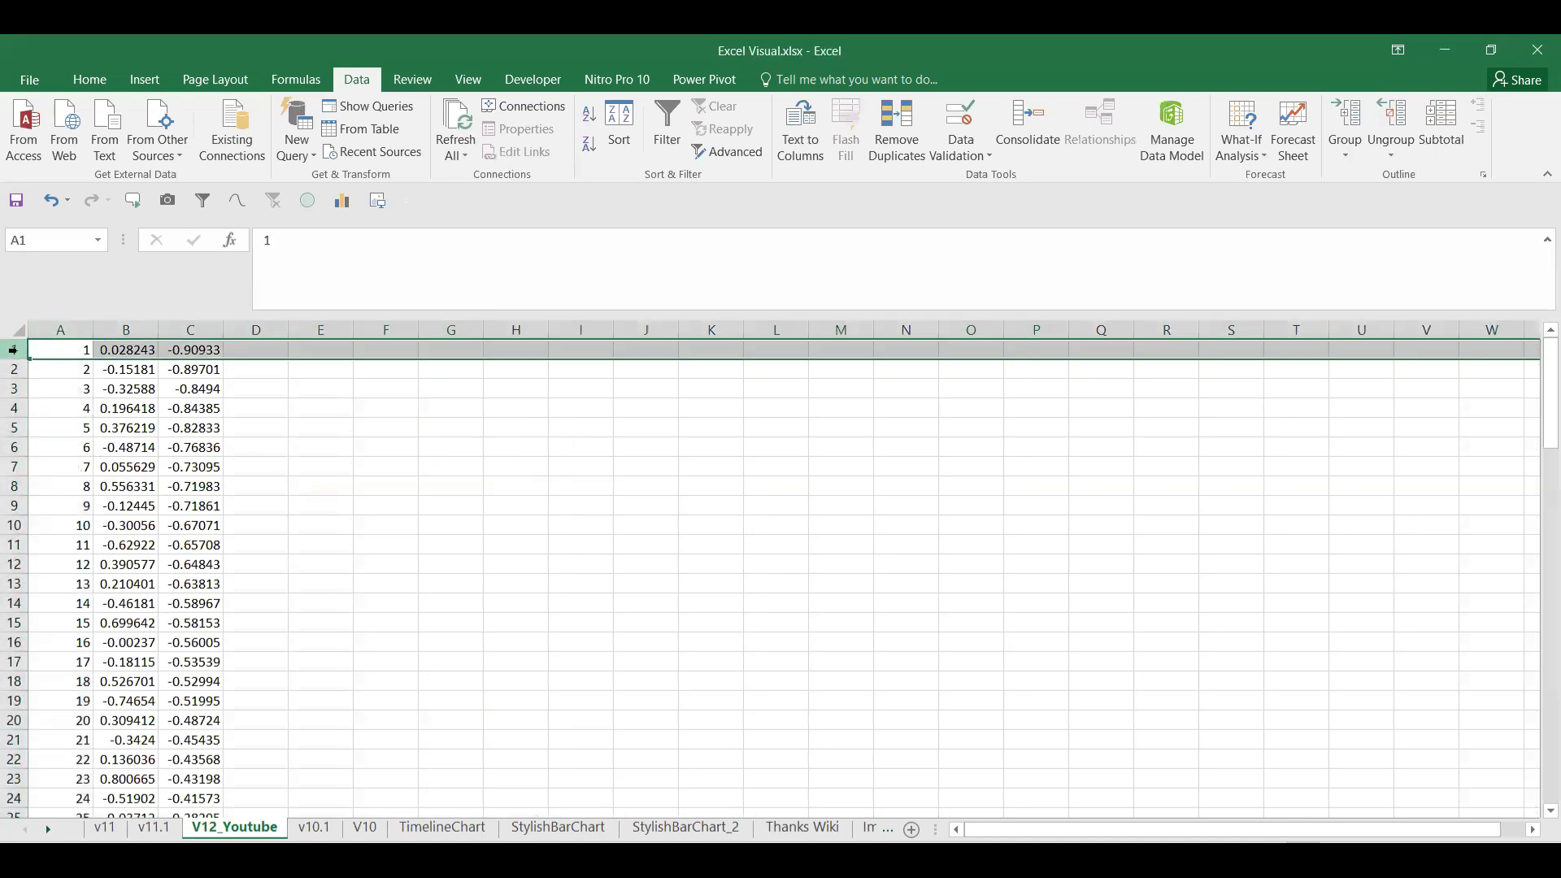
key("ctrl+shift+plus")
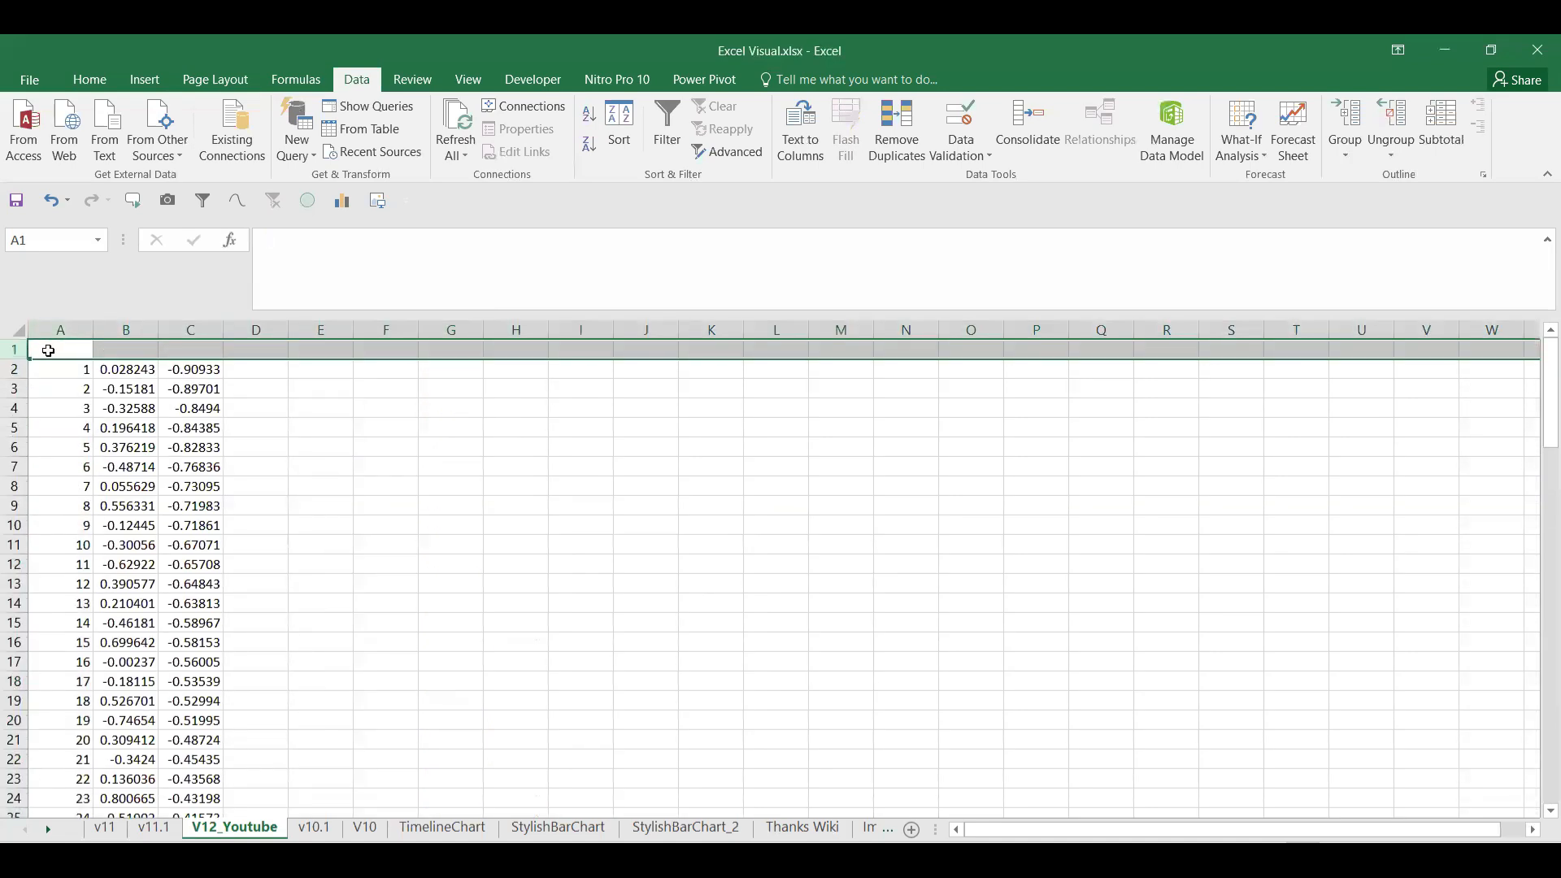
Step: Enter headers Sr #, X and Y in A1:C1
left_click(48, 351)
type("Sr #")
key("Return")
left_click(104, 352)
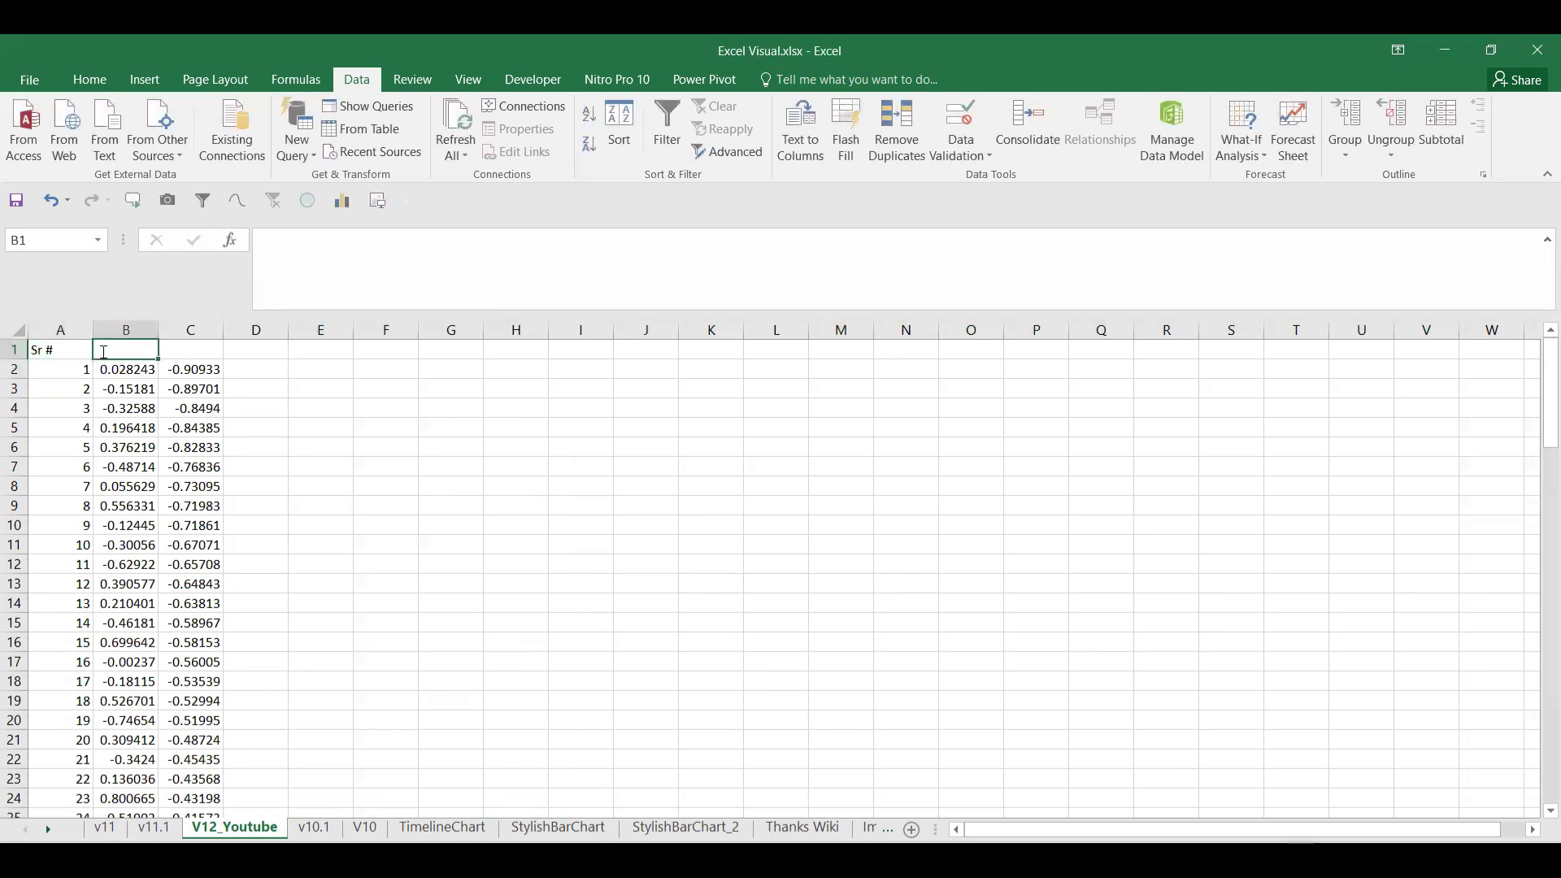
type("x")
left_click(216, 356)
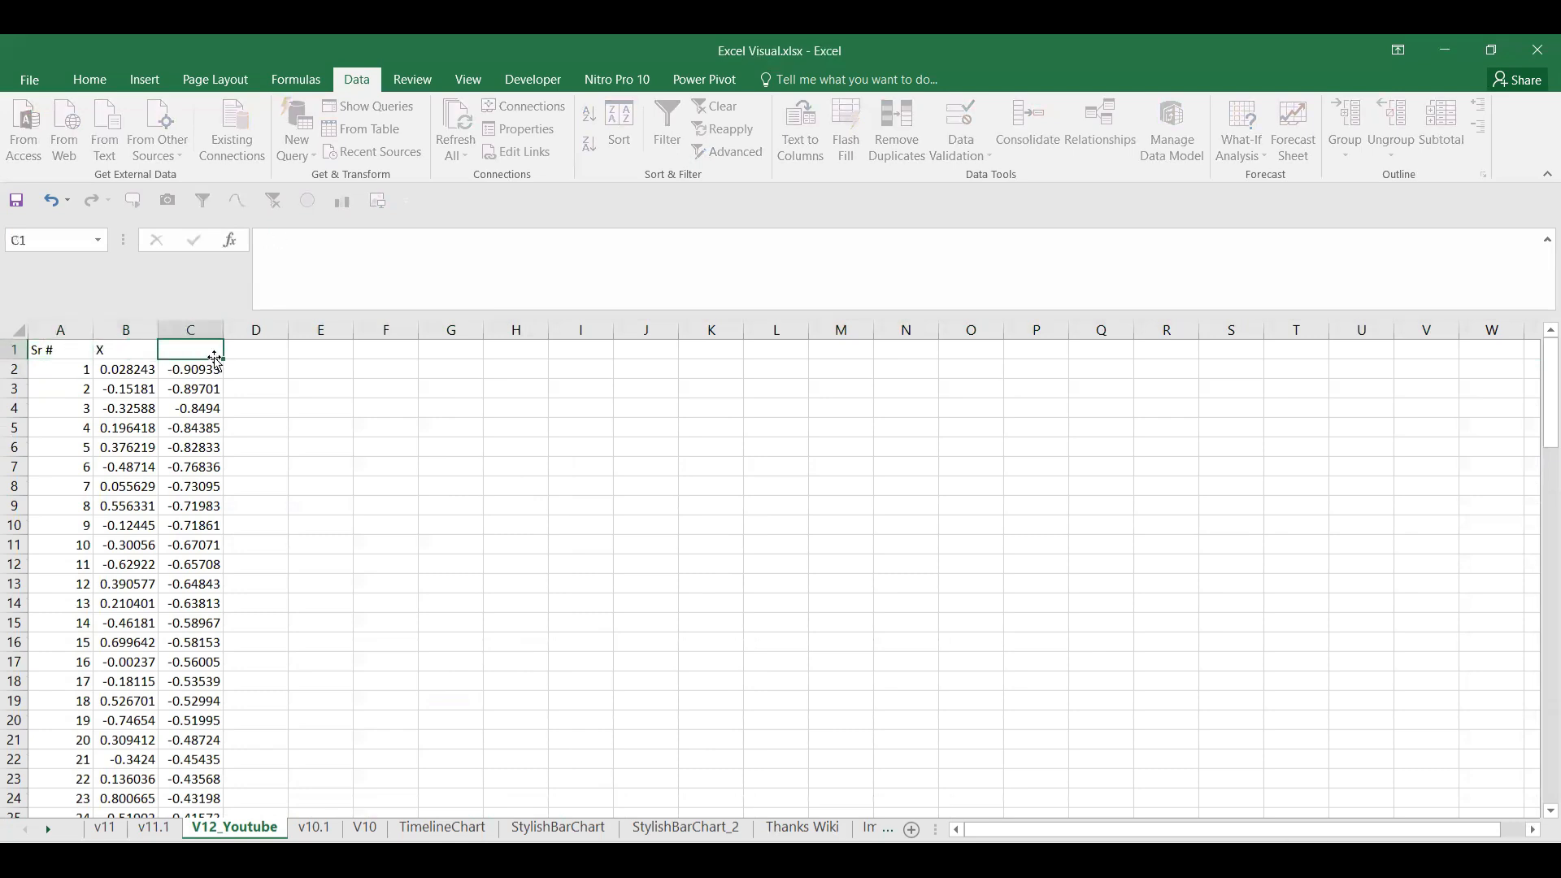
type("Y")
key("Return")
Step: Centre-align columns A to C
left_click_drag(57, 330, 194, 329)
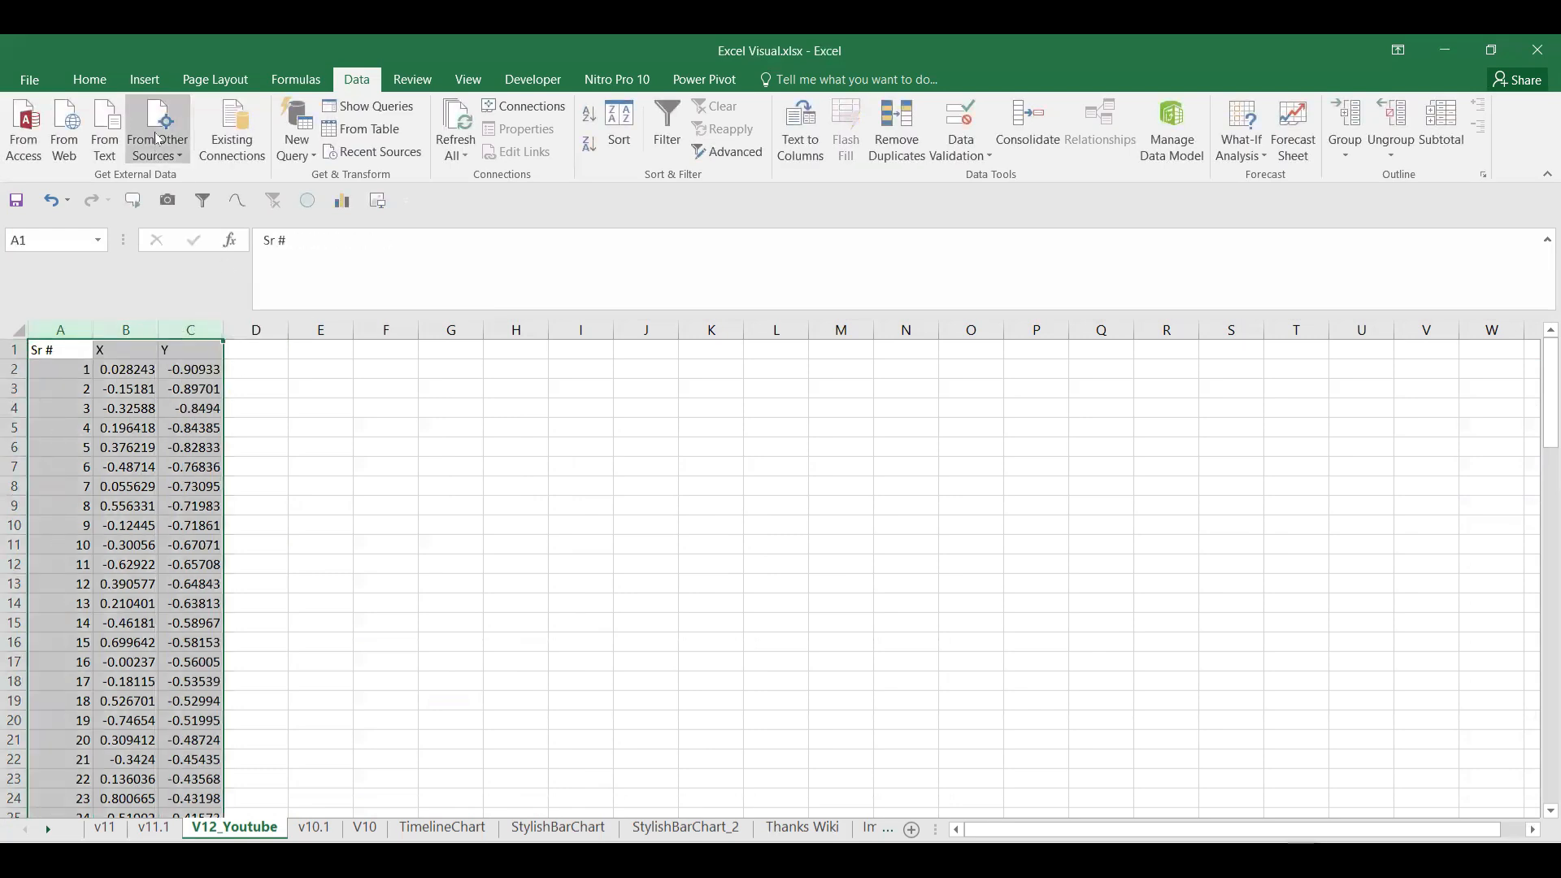
left_click(90, 78)
left_click(388, 144)
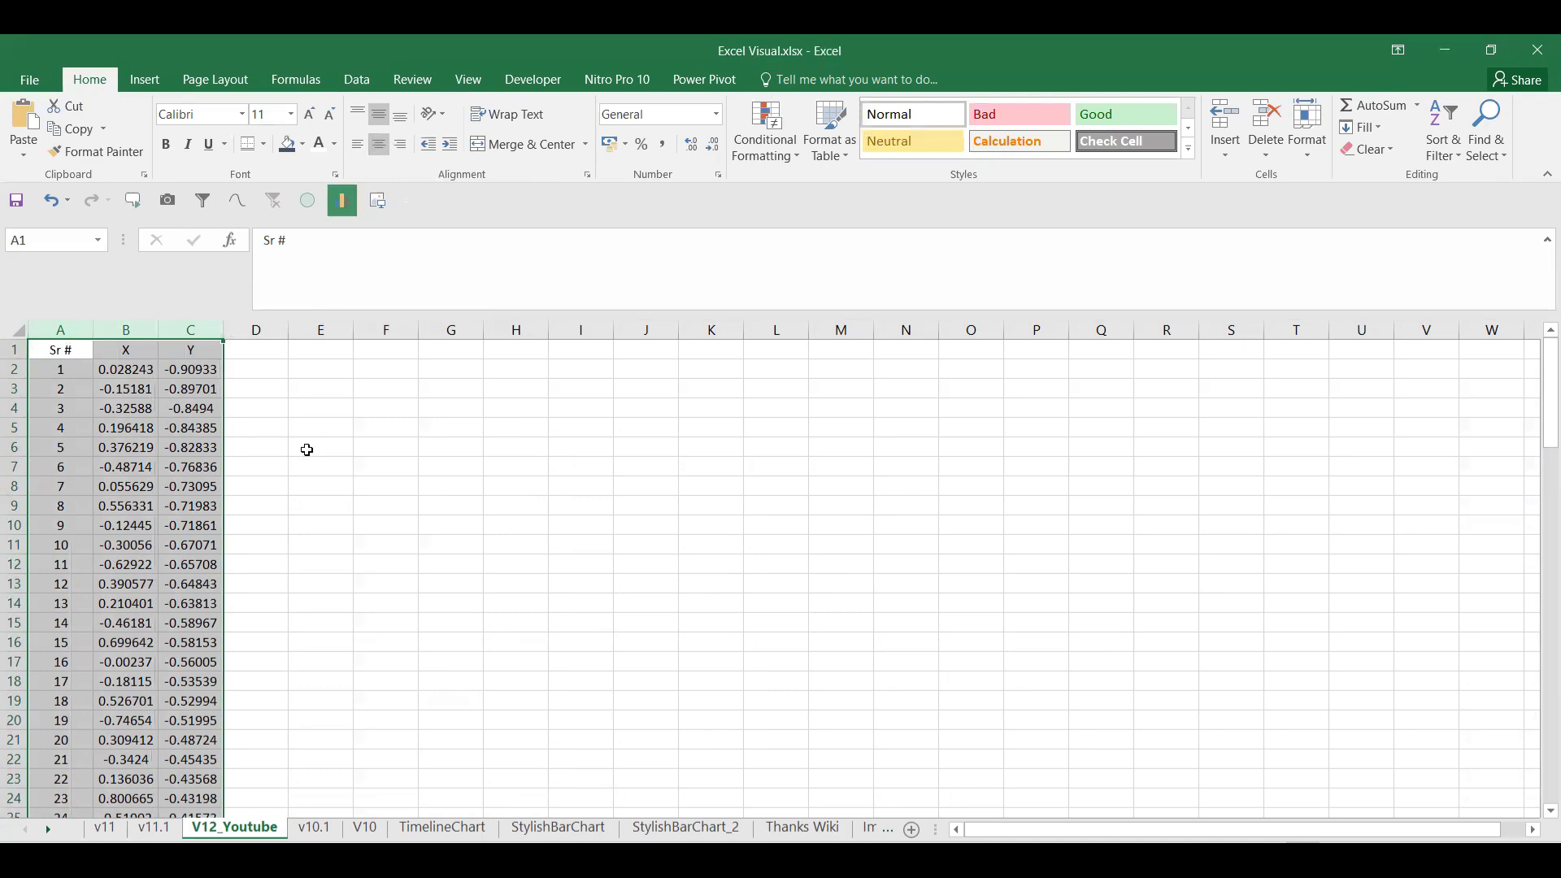
left_click(299, 466)
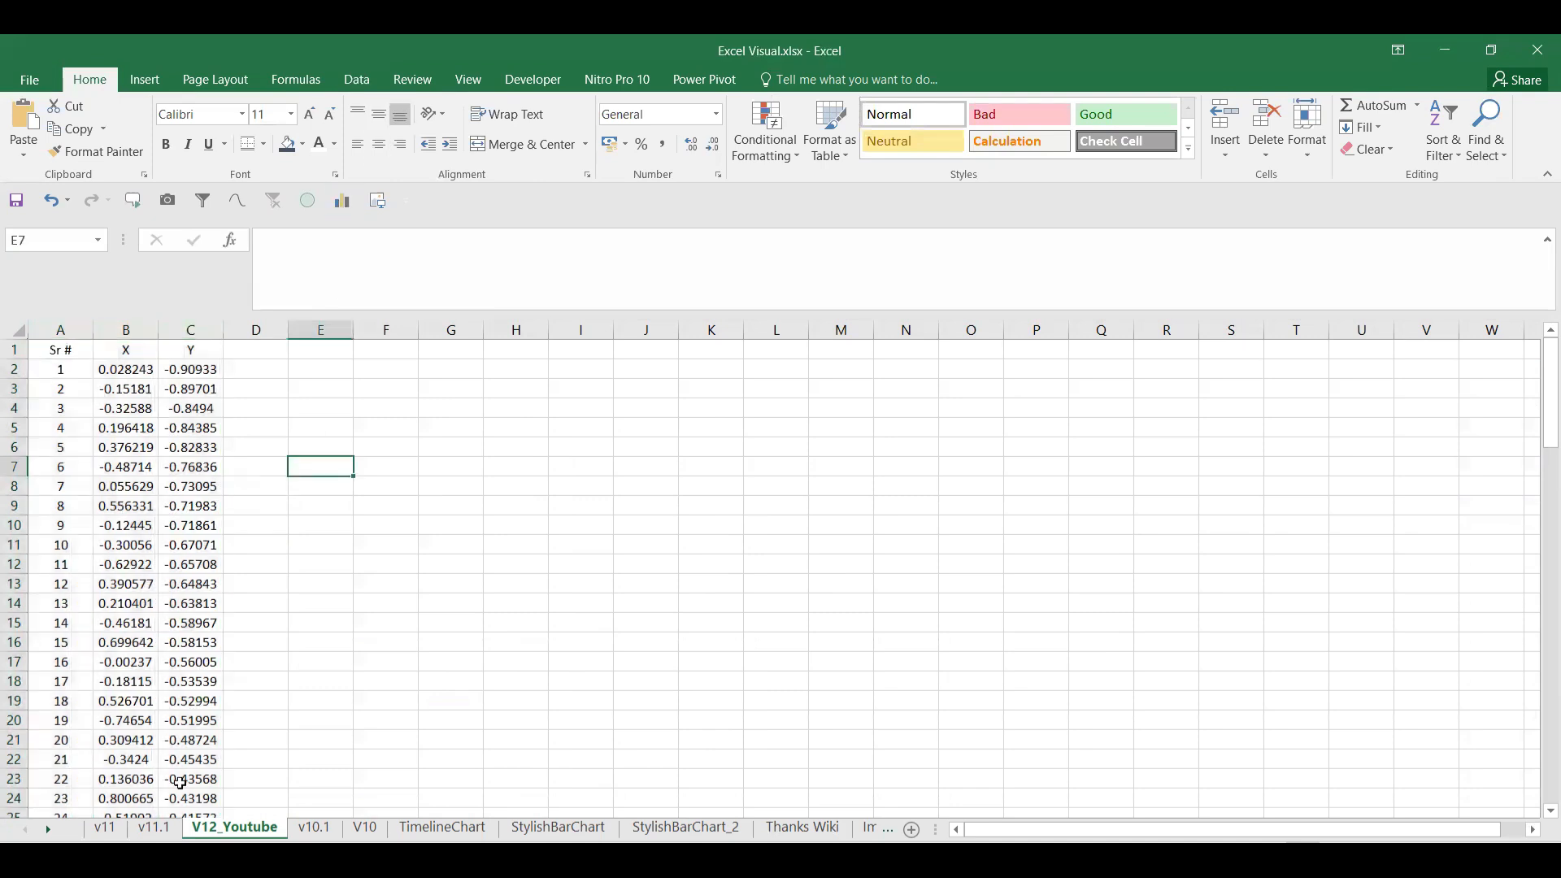
Step: Add Help1 in D1 and fill Help2 into E1
left_click(238, 351)
type("Help1")
key("Return")
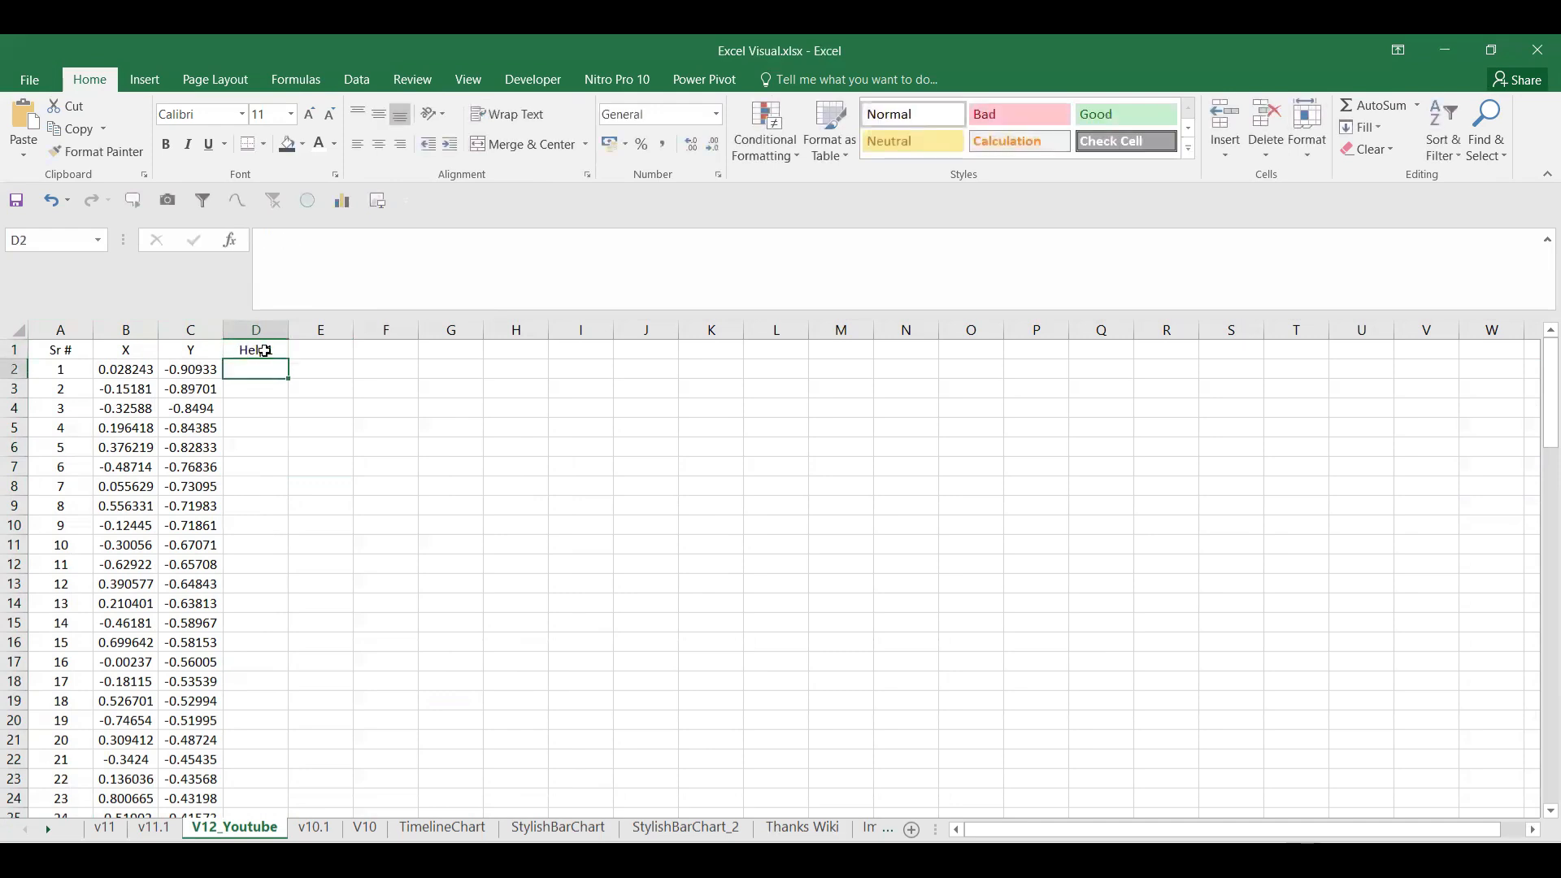
left_click(259, 351)
left_click_drag(289, 359, 329, 356)
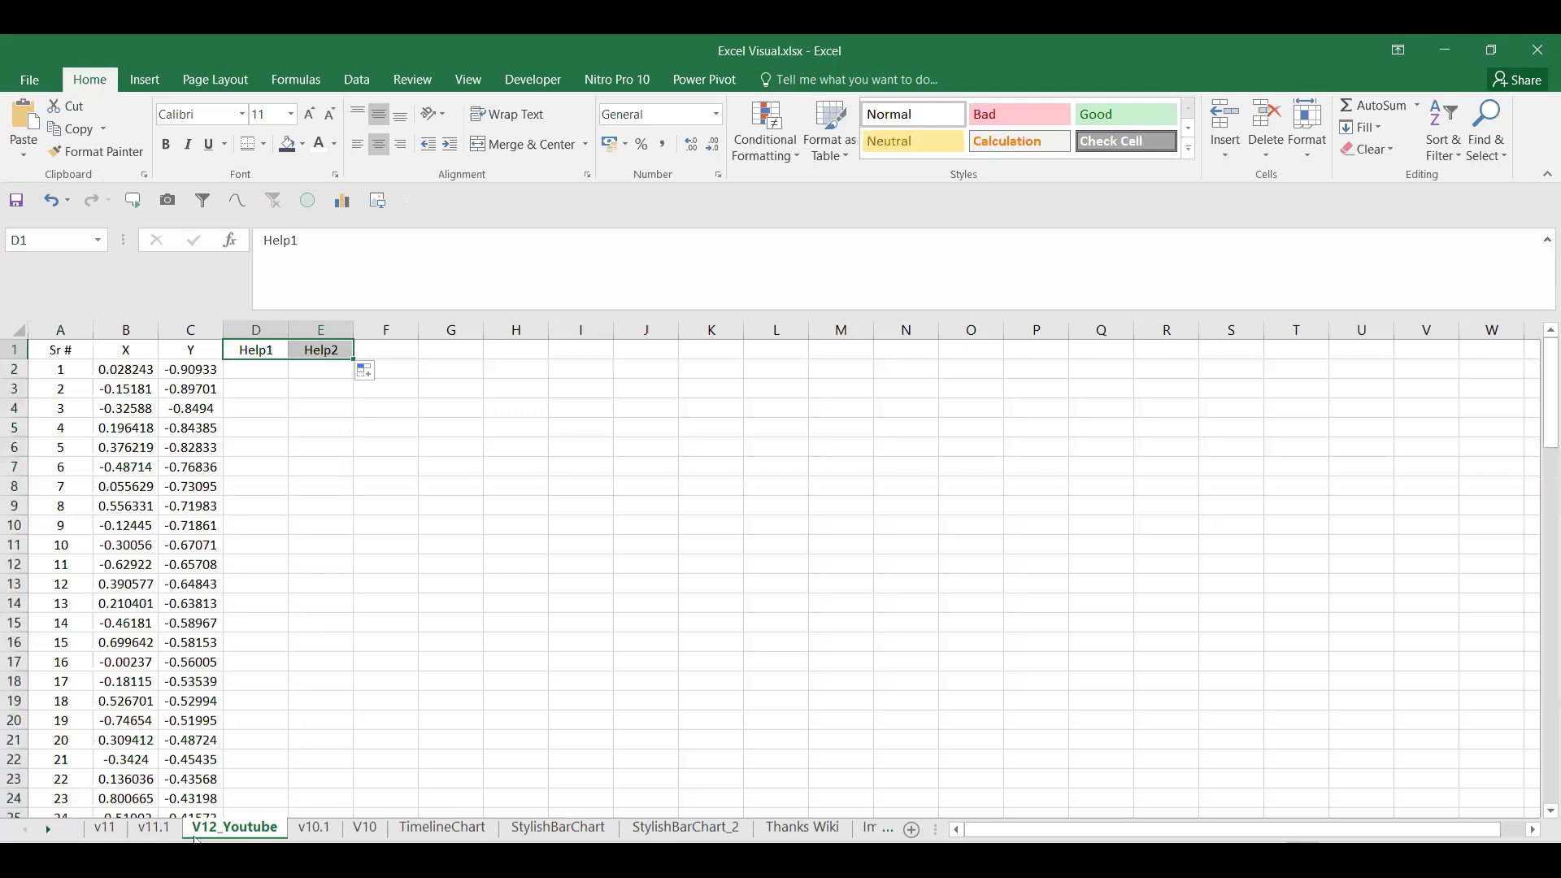
Step: On v11.1, look at the Help1 formula in E2 for reference
left_click(148, 827)
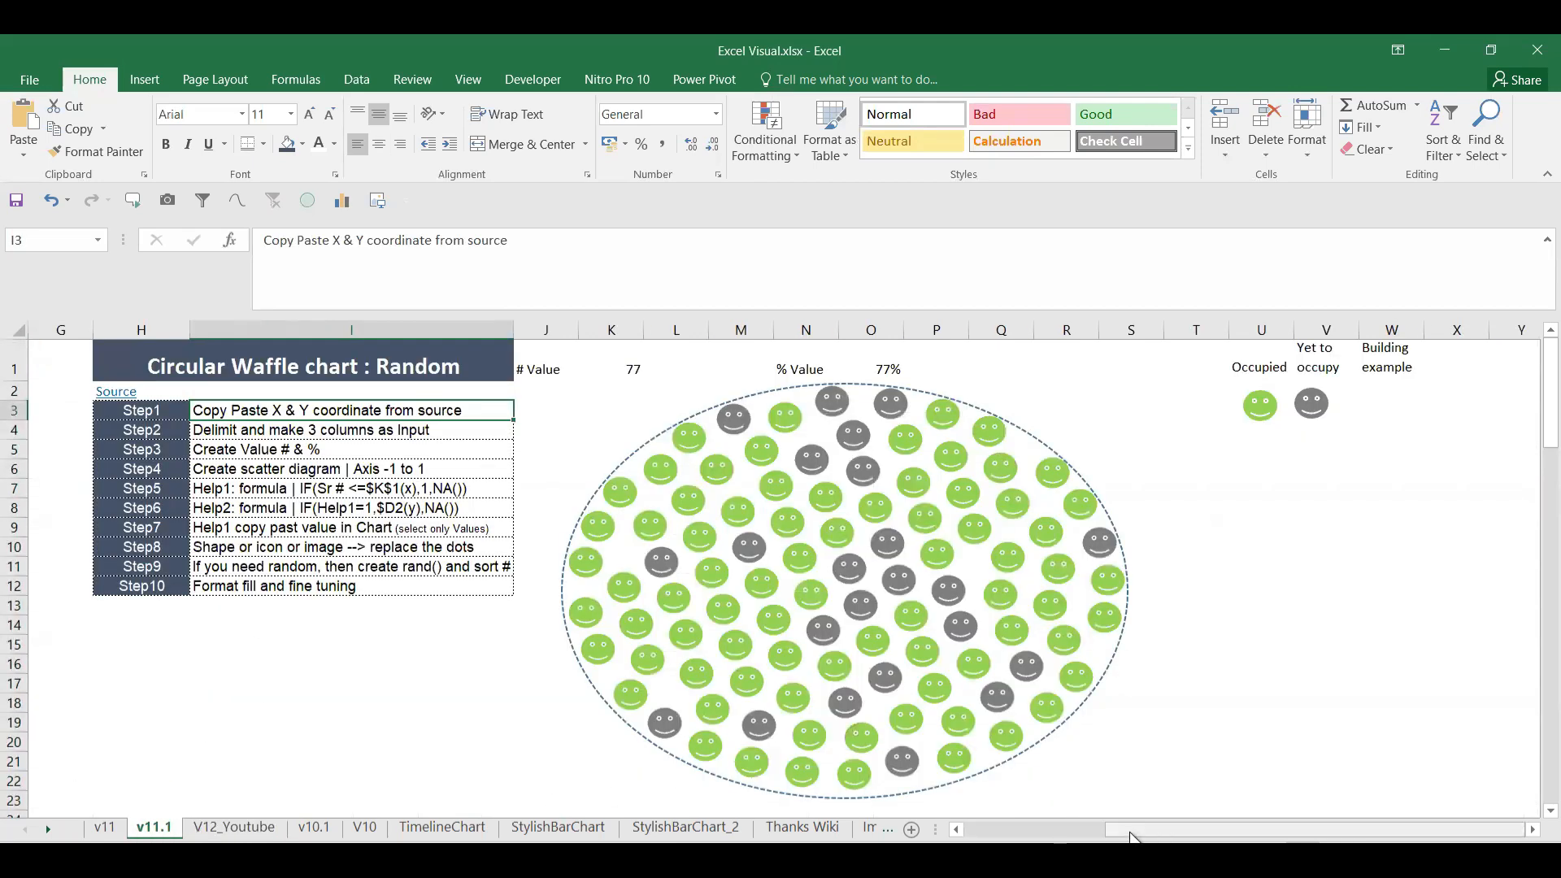
left_click(1056, 838)
left_click(300, 393)
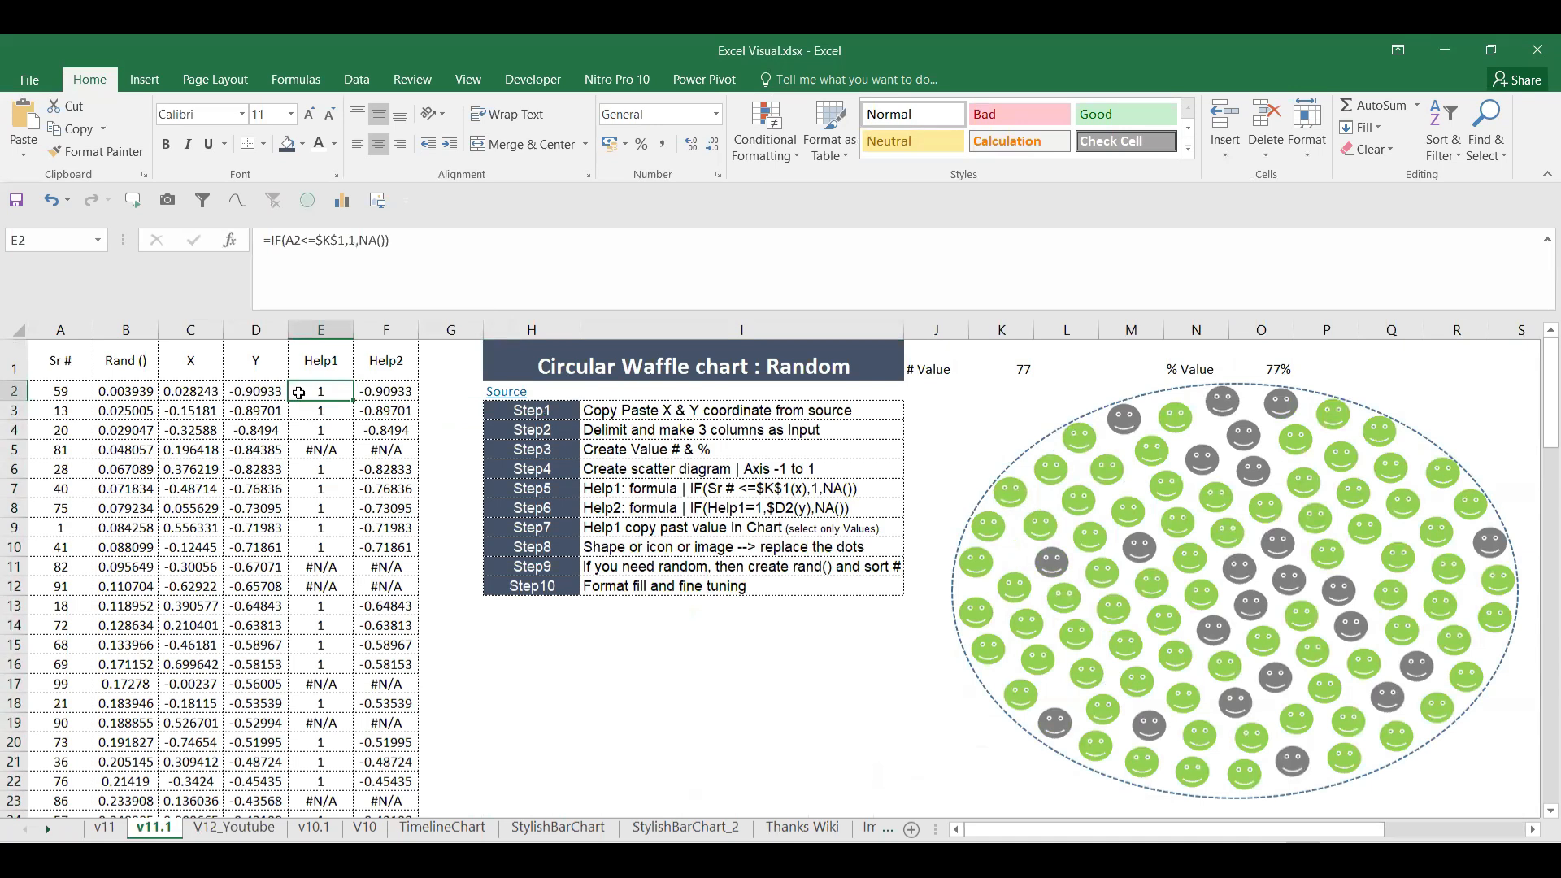
Step: On V12_Youtube, label I1 'Value (Number)' and autofit column I
left_click(234, 827)
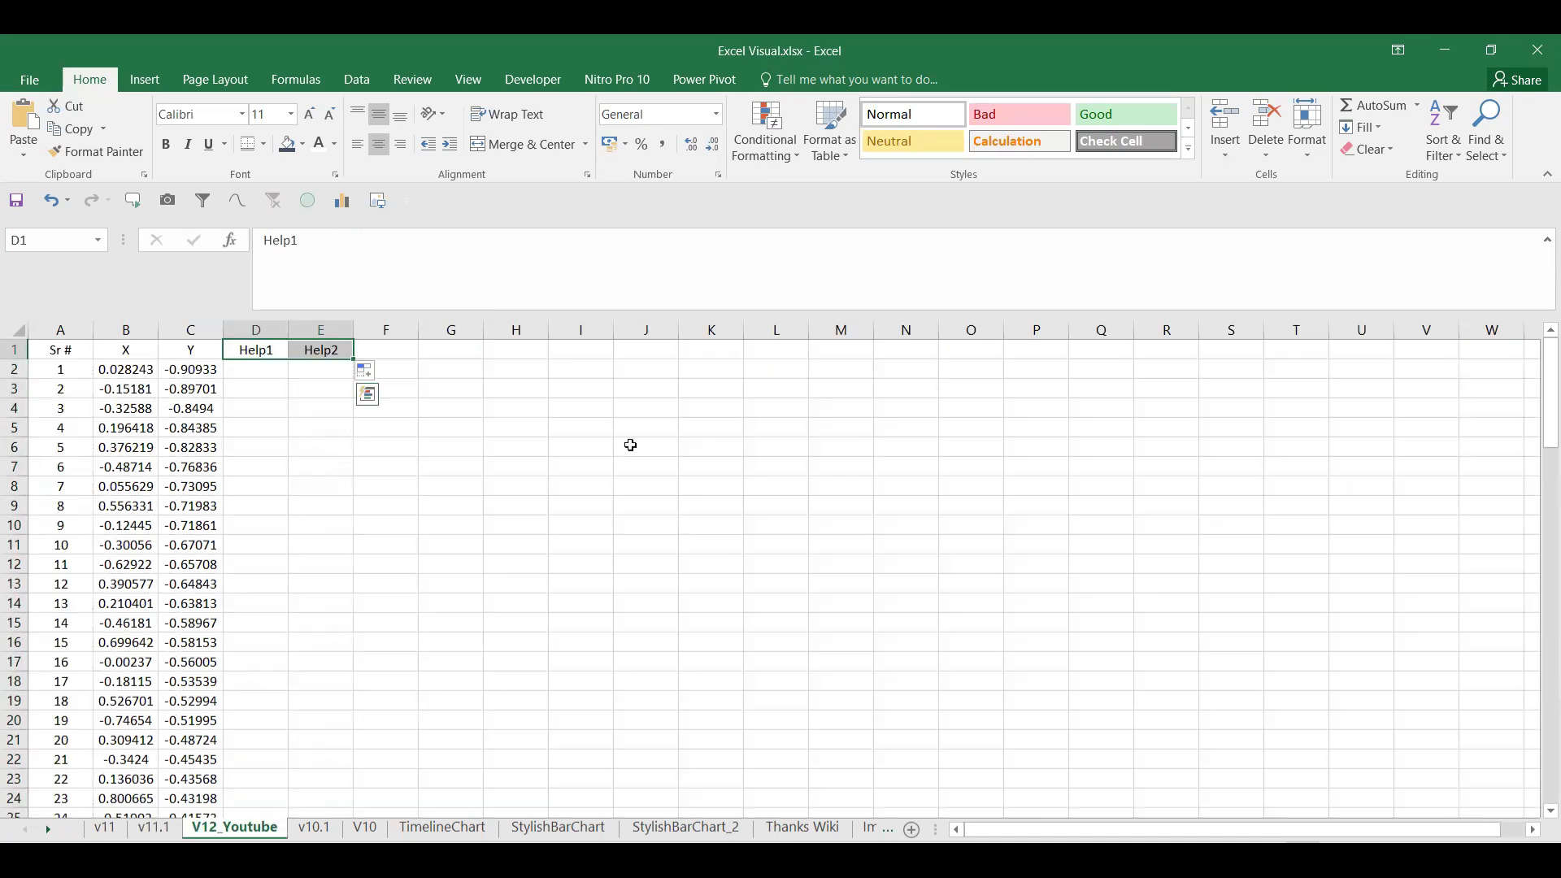
left_click(558, 350)
type("Val")
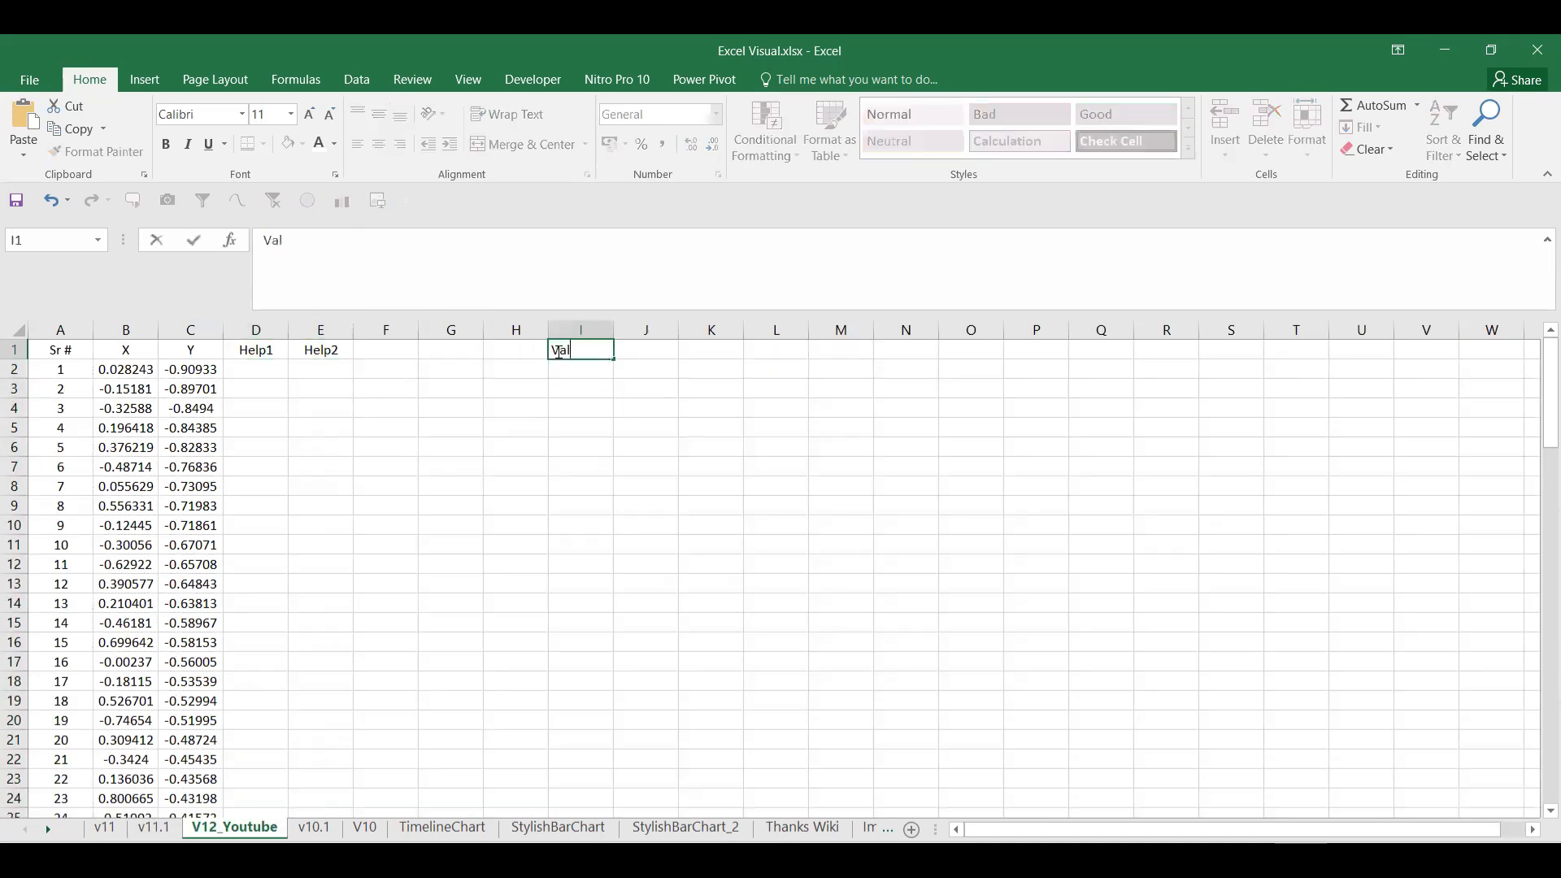
type("ue (Numbe")
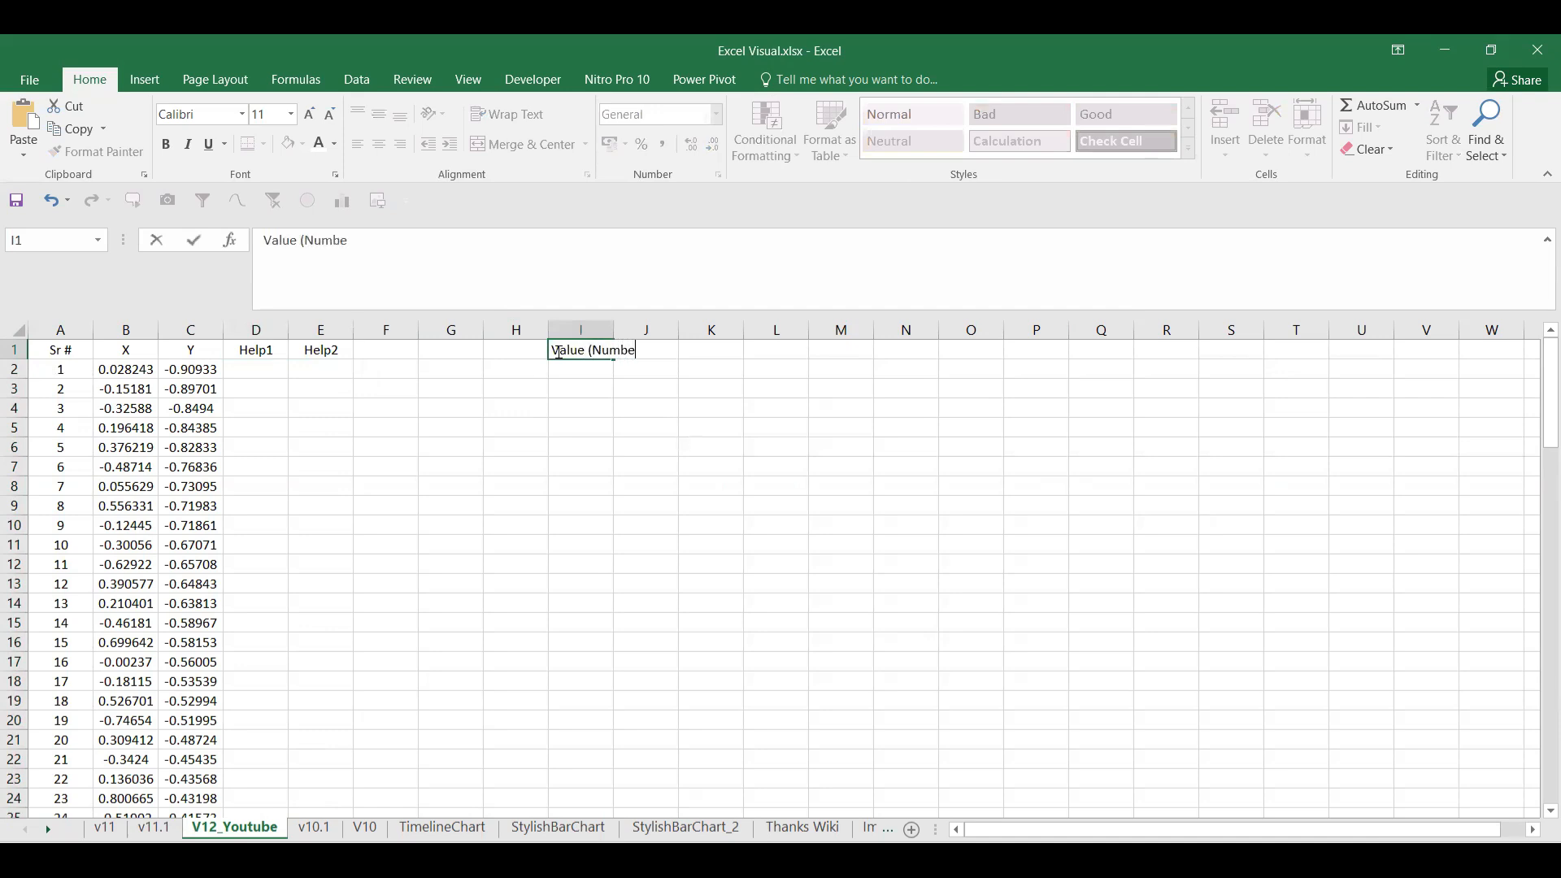
key("Return")
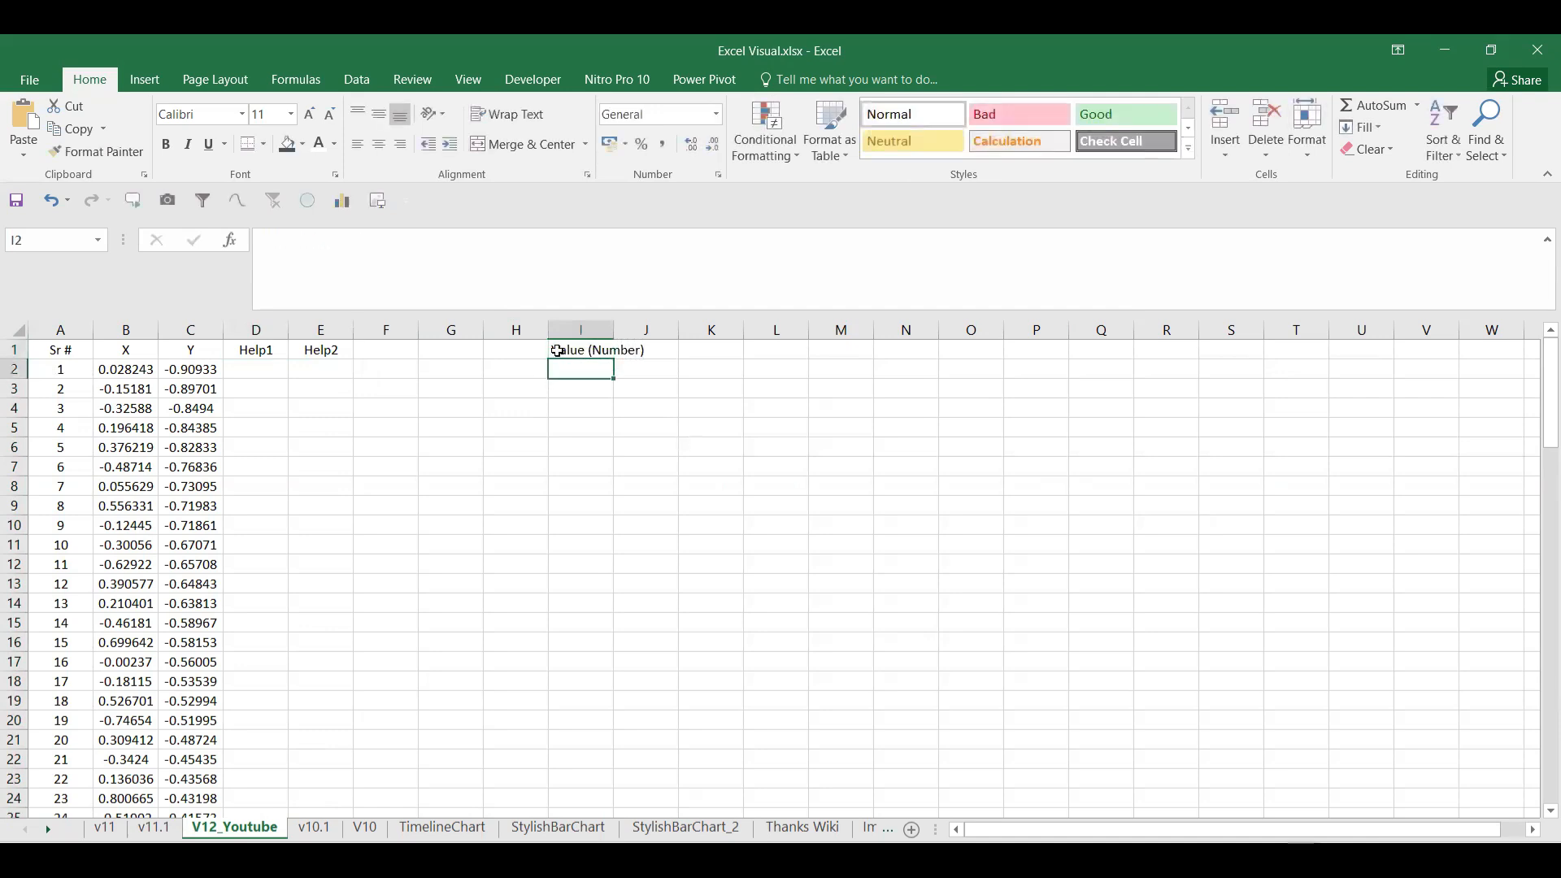
double_click(614, 330)
left_click(691, 352)
Step: Label L1 'Number in %', widen column L, and enter 10% in M1
left_click(812, 349)
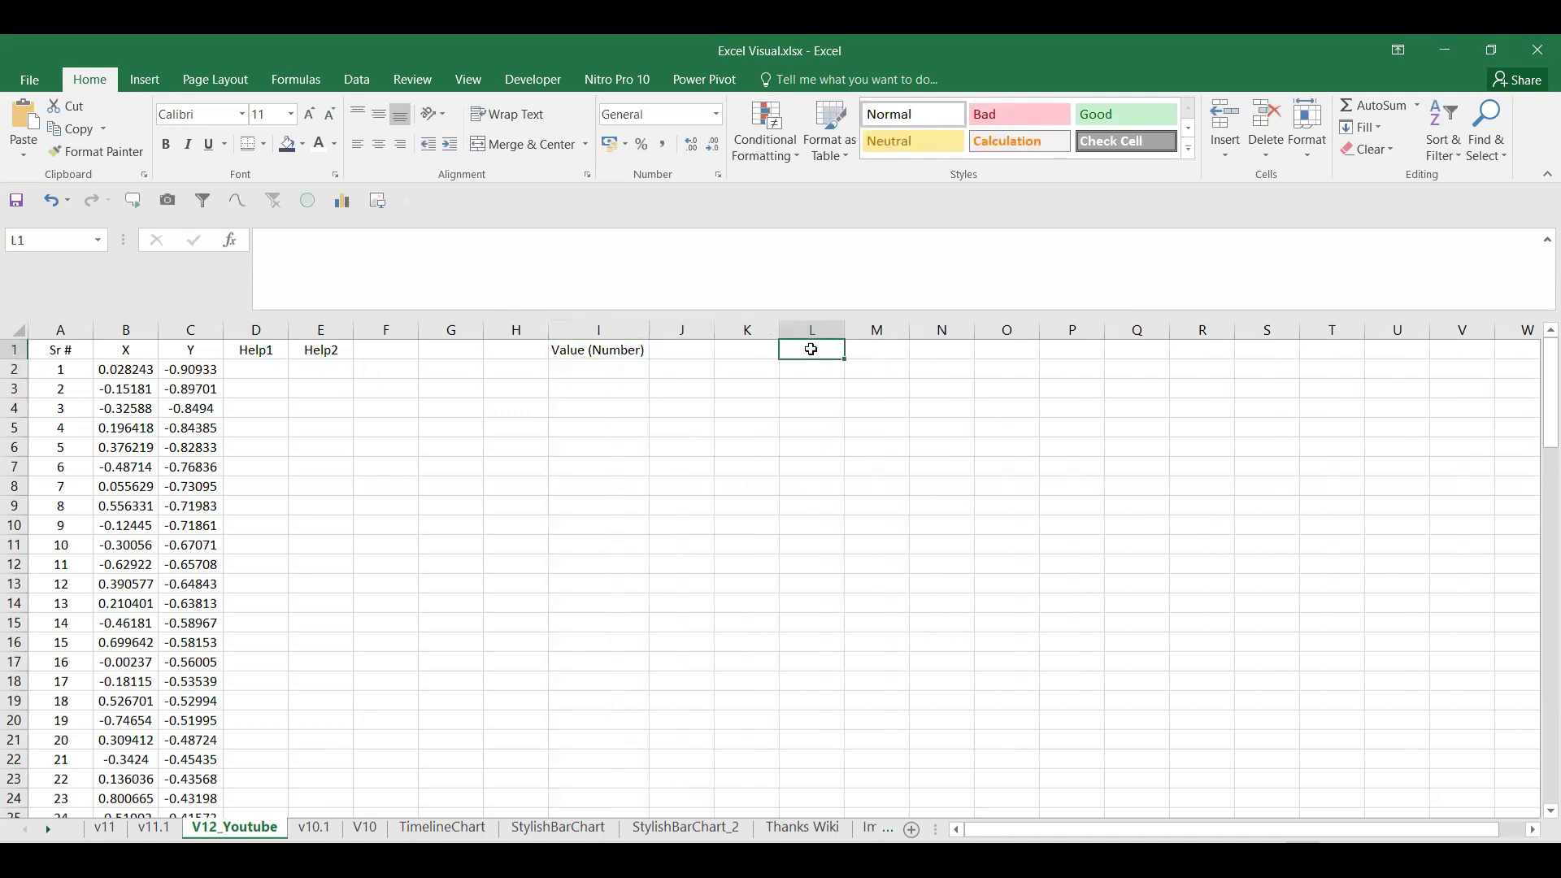
type("Number in %")
key("Return")
left_click_drag(854, 326, 885, 311)
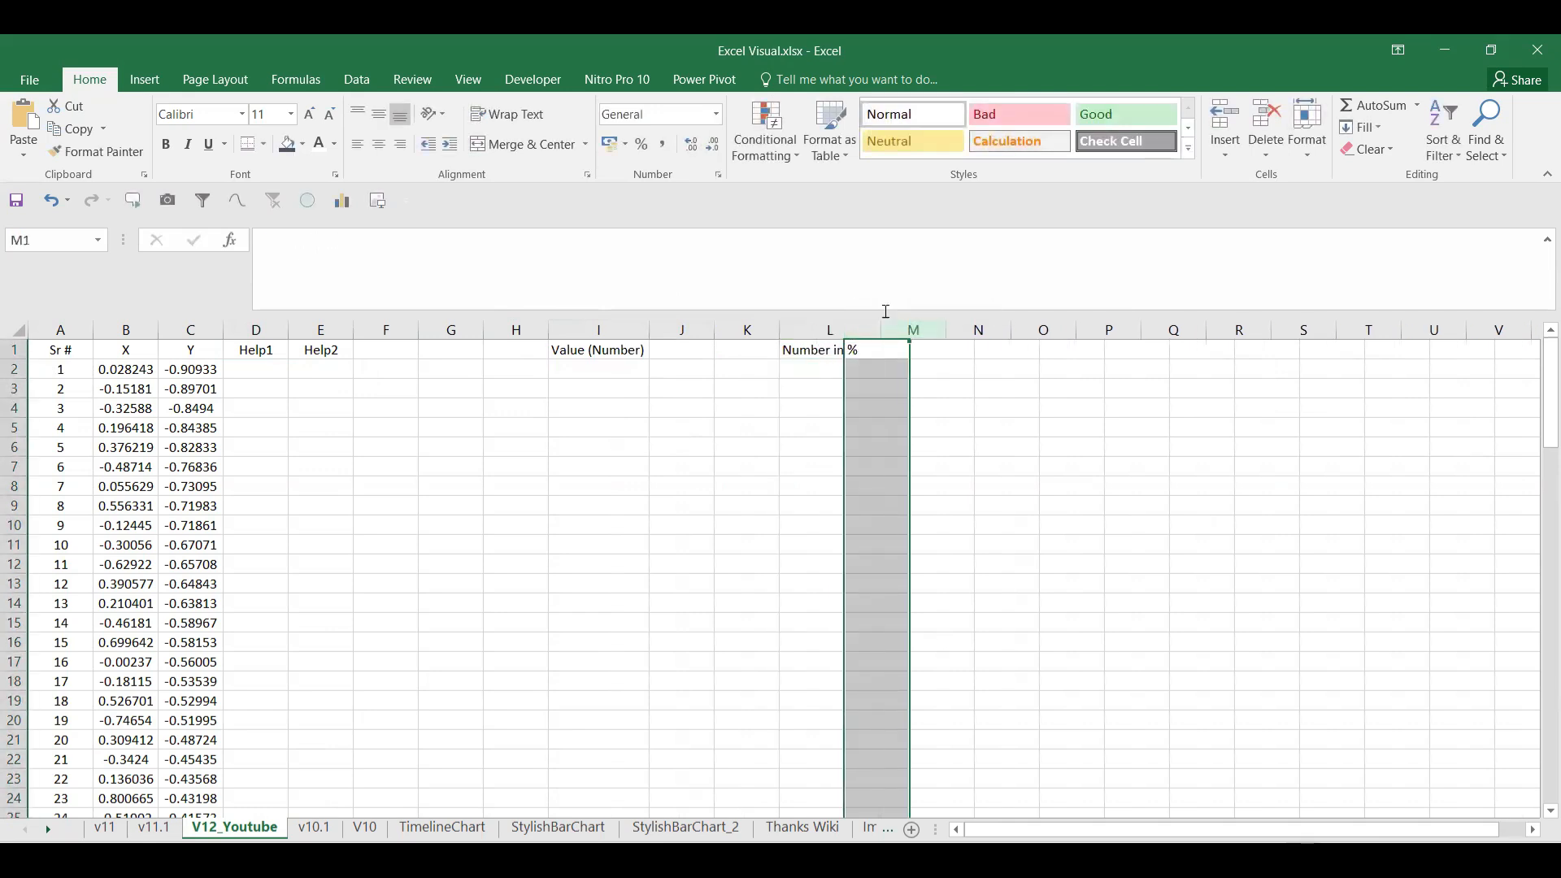
left_click(923, 355)
type("10%")
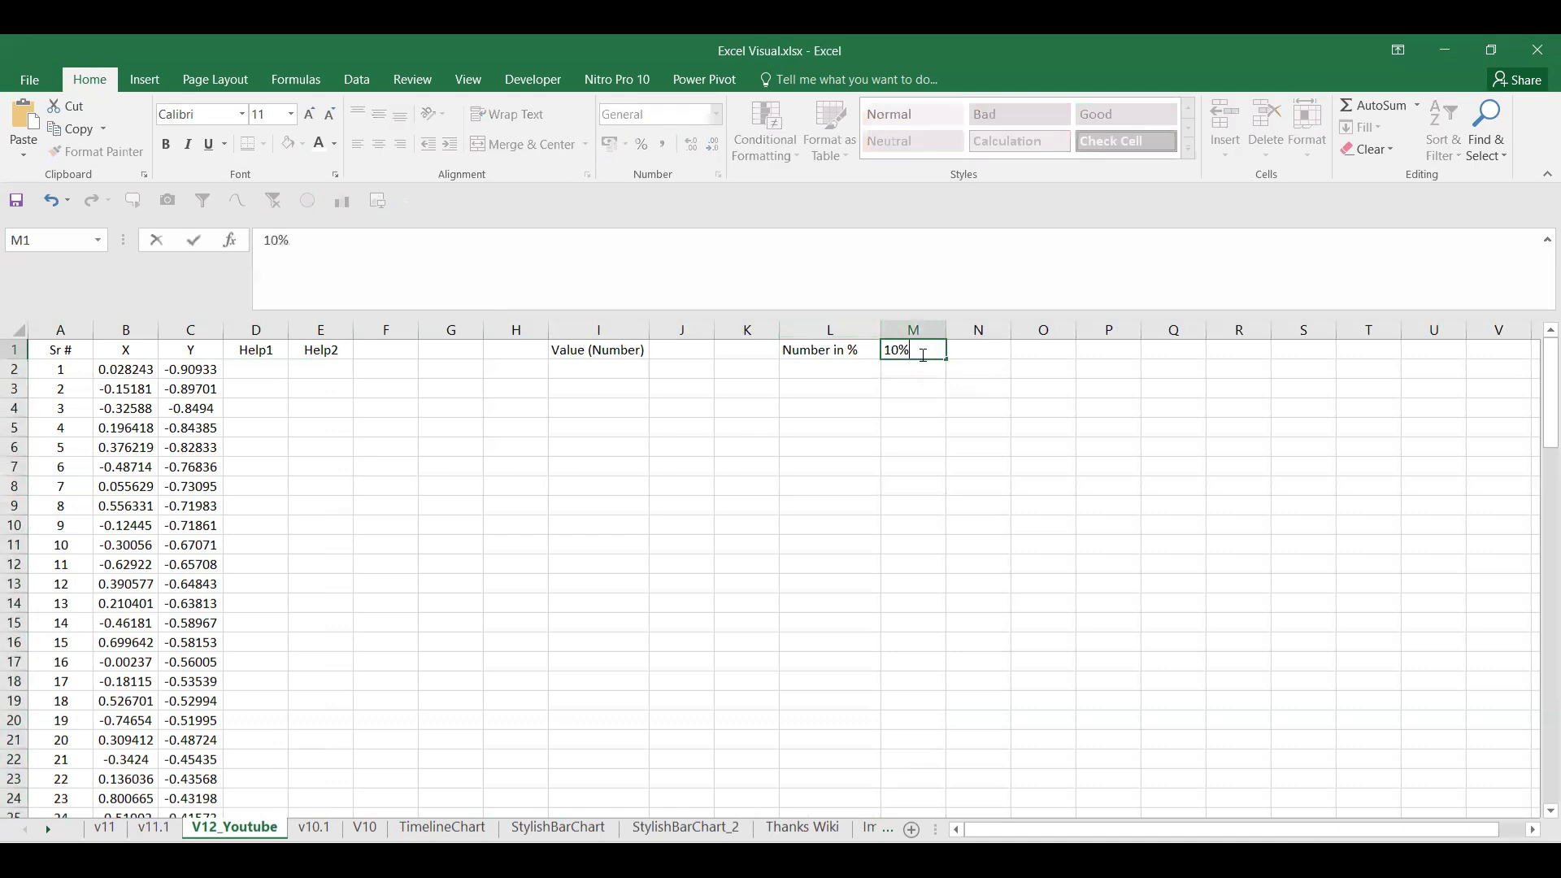
key("Return")
Step: Enter =M1*100 in J1 so the value shows 10
left_click(713, 358)
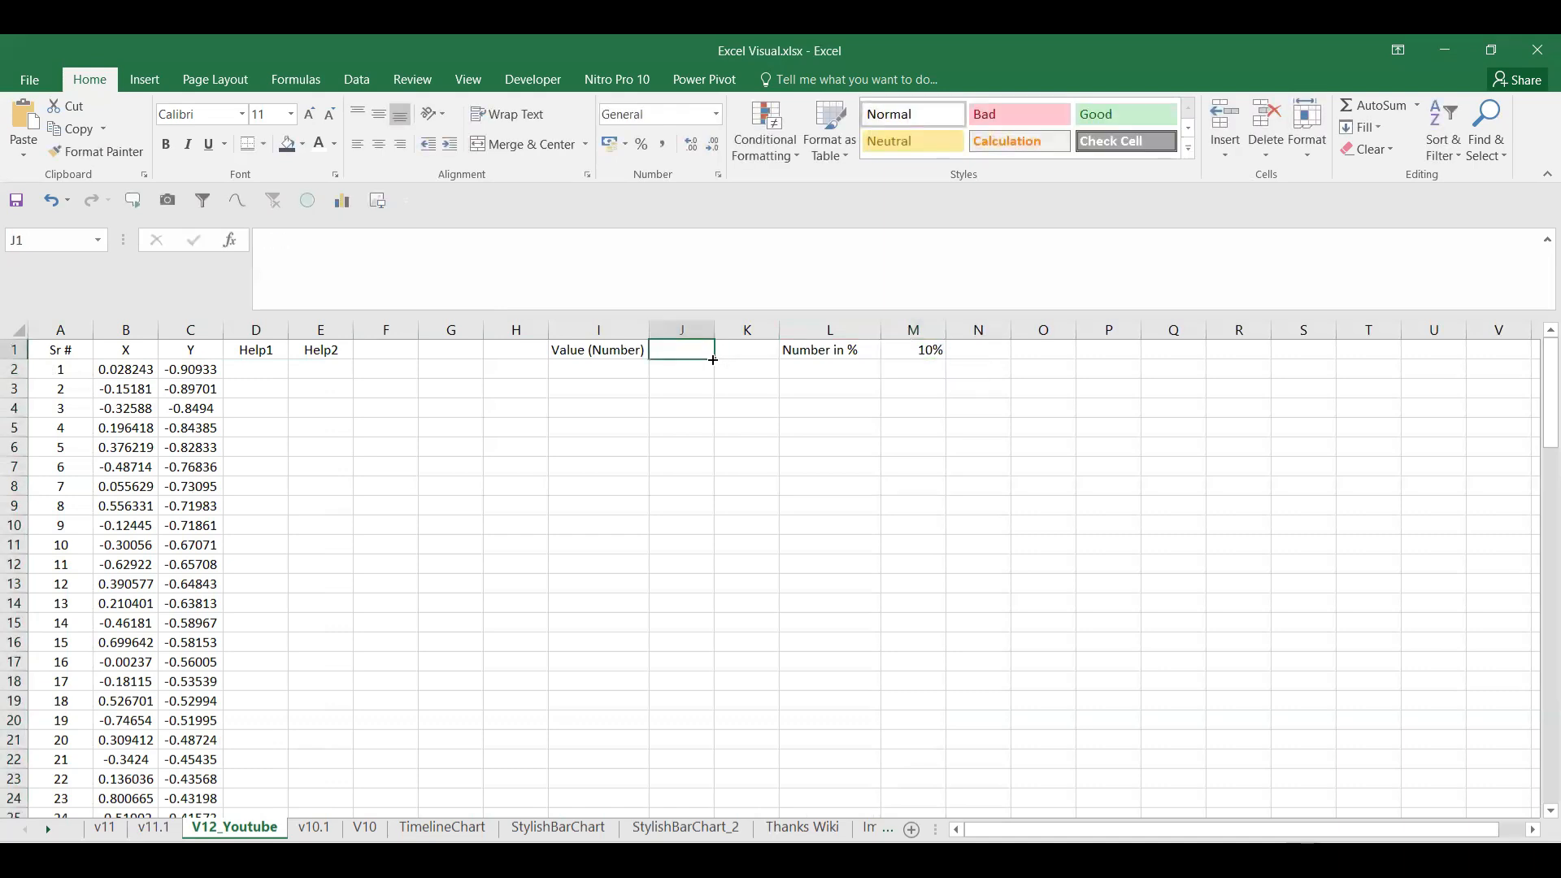
type("=")
left_click(930, 347)
type("*100")
key("Return")
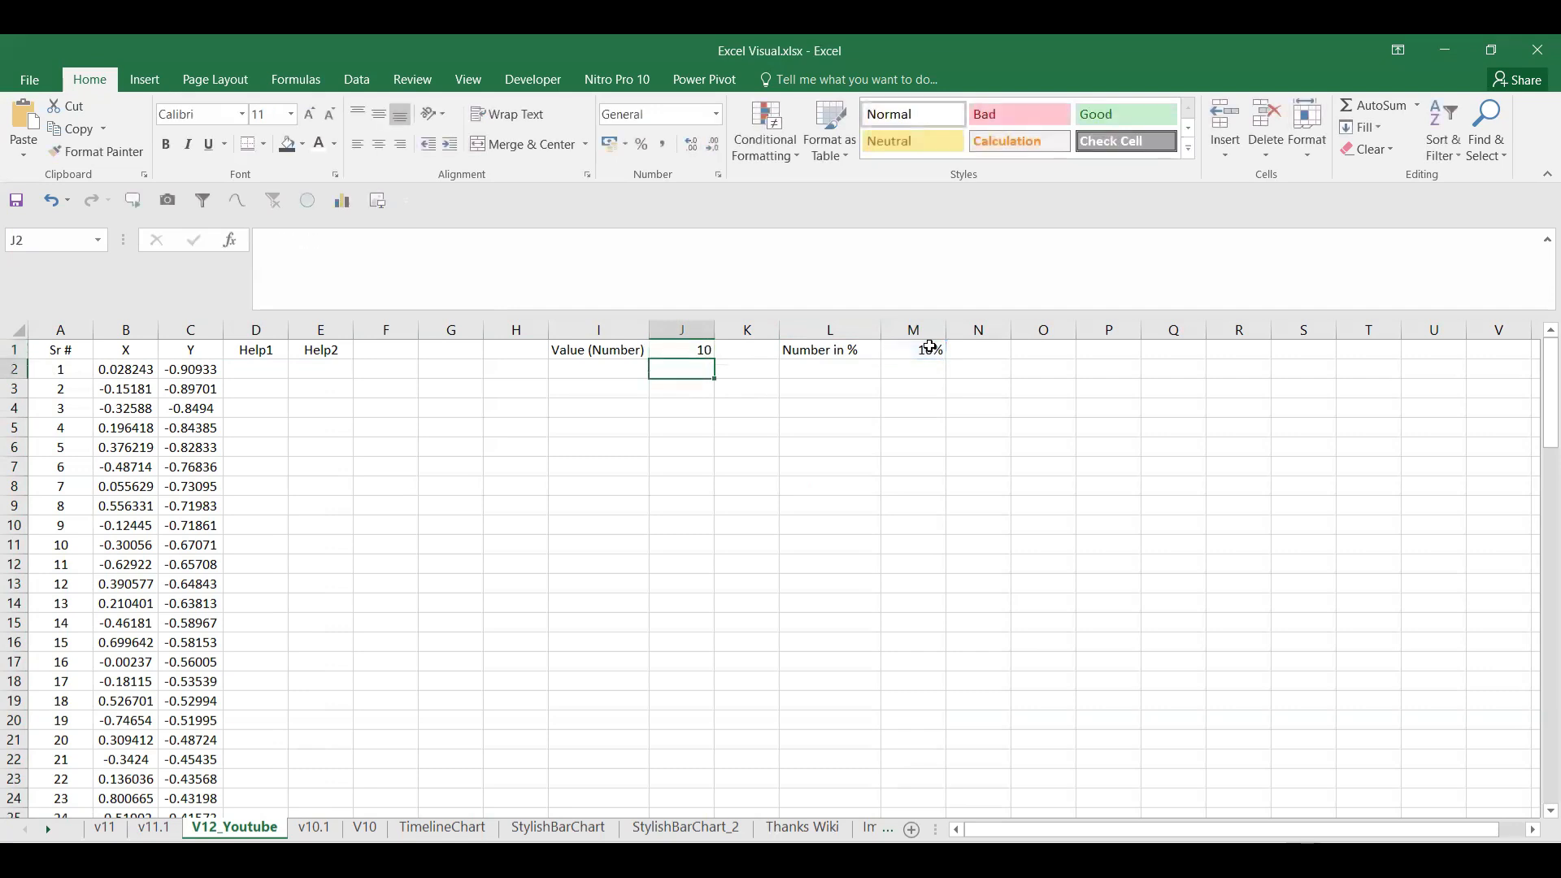
left_click(703, 349)
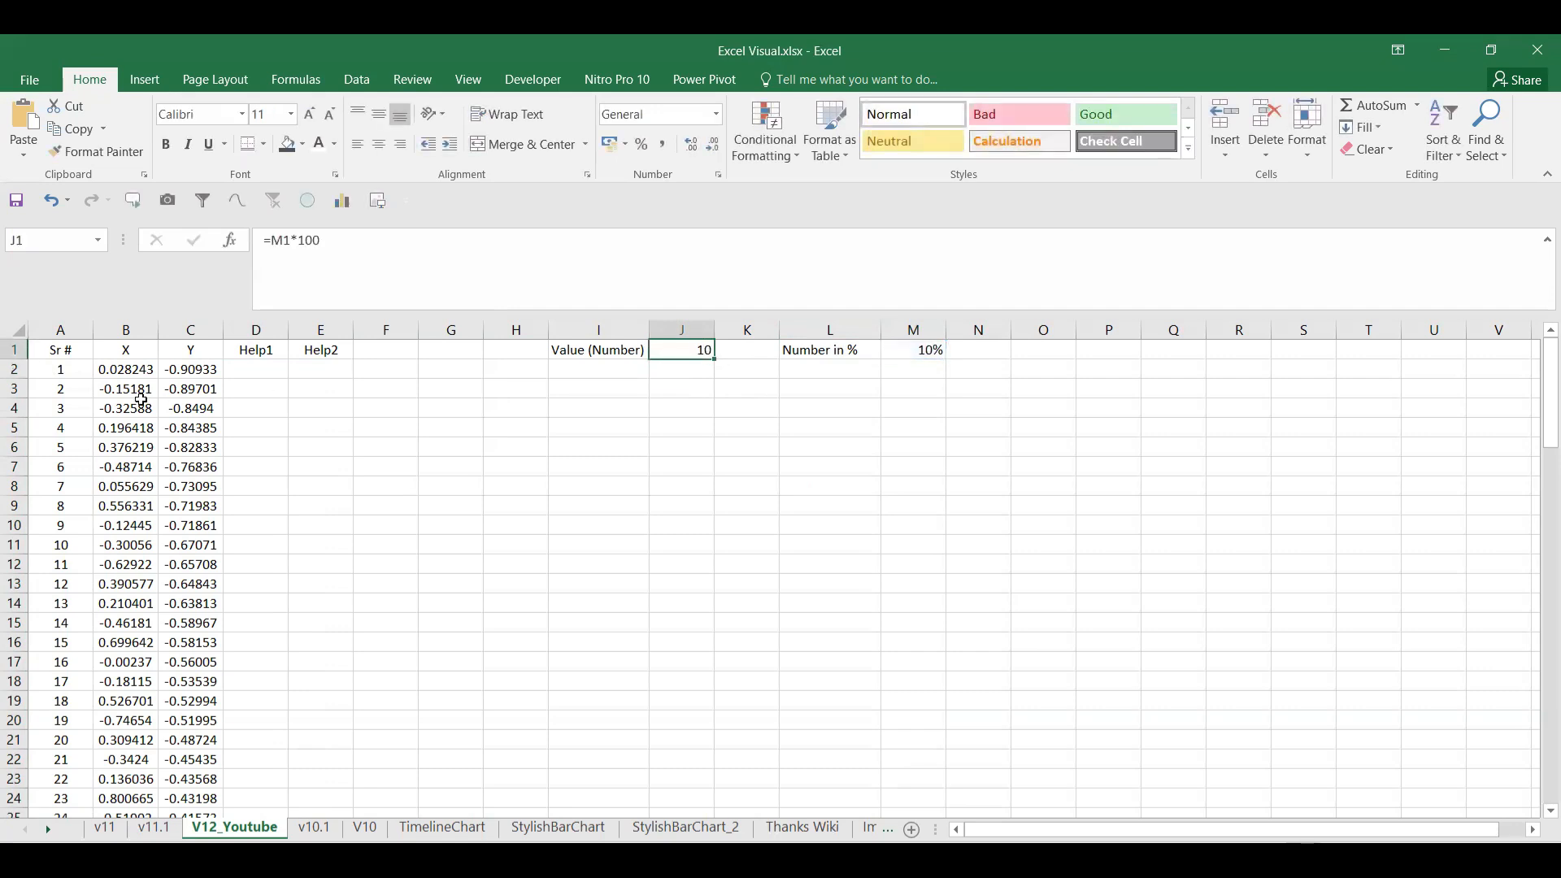
left_click(275, 377)
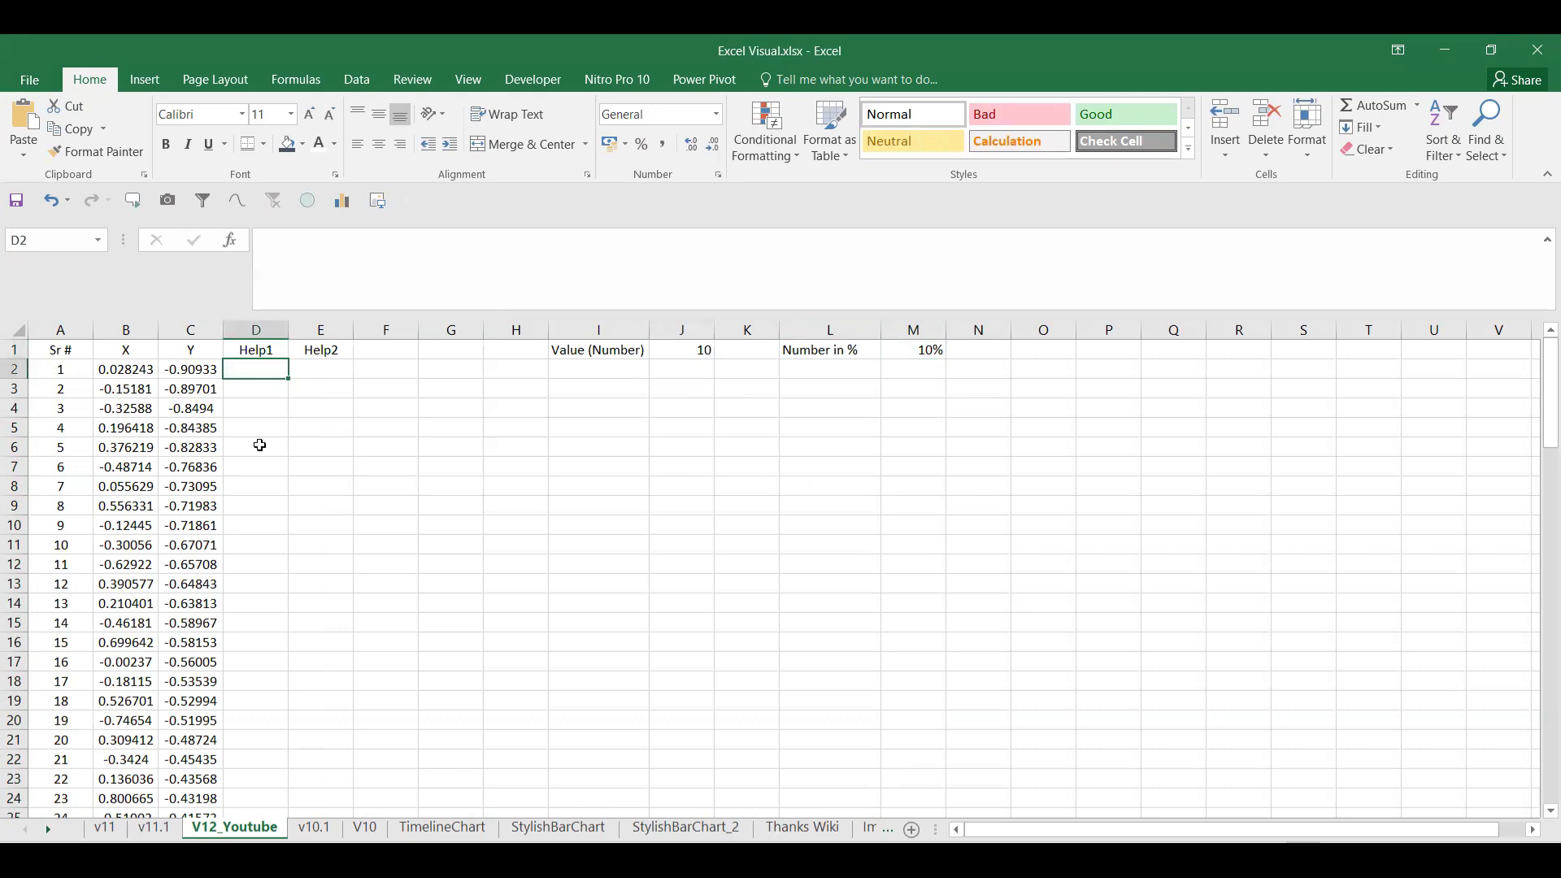
Step: On the v11 sheet, view Help1 cell E2's formula =IF(A2<=$K$1,1,NA())
left_click(150, 827)
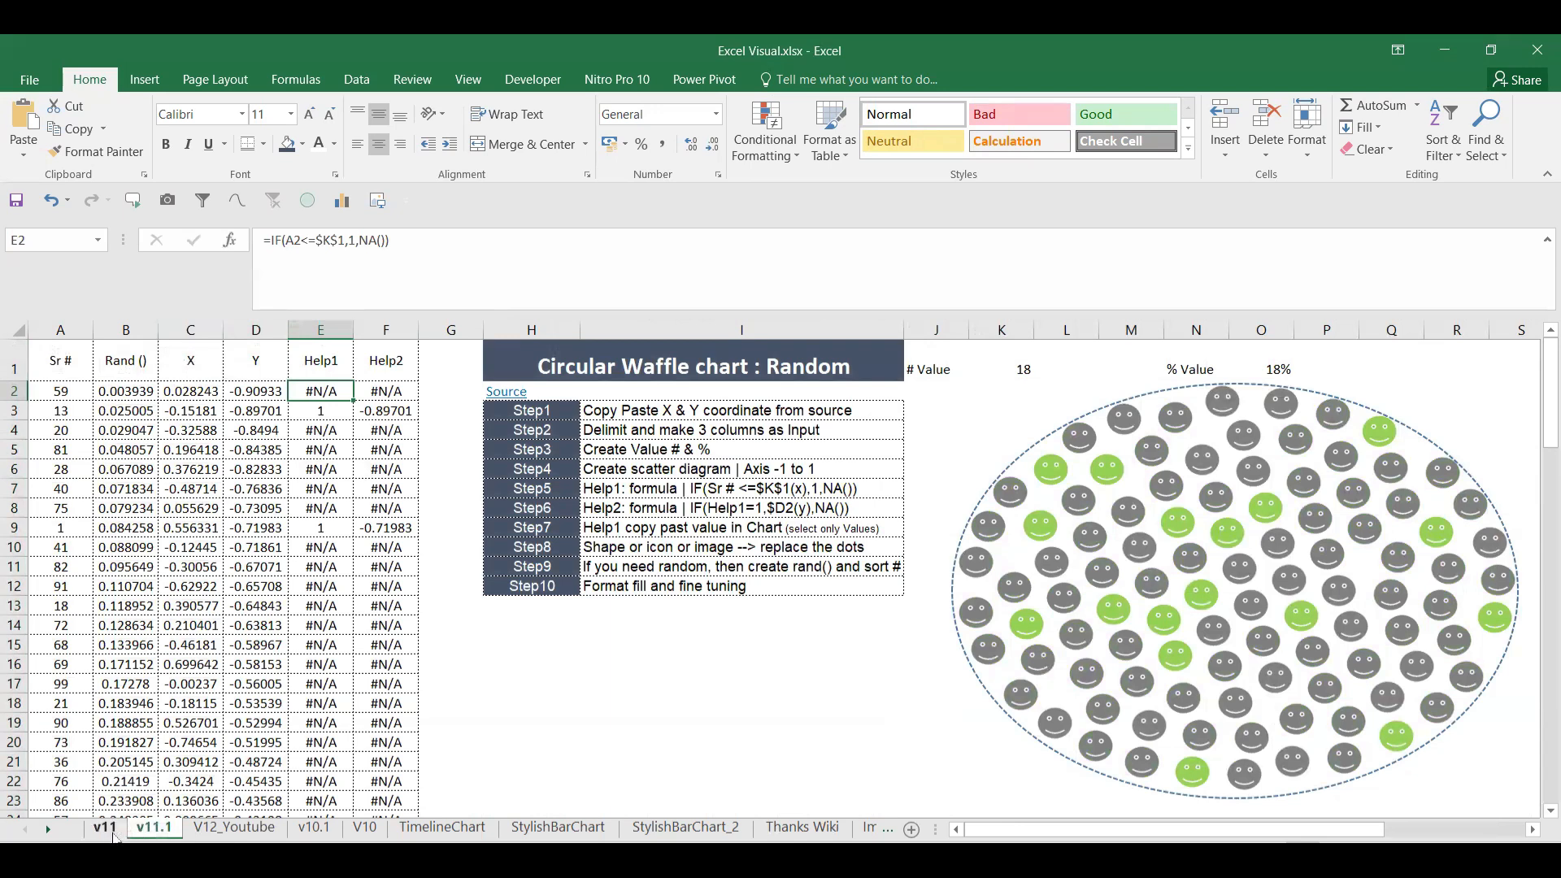
left_click(112, 833)
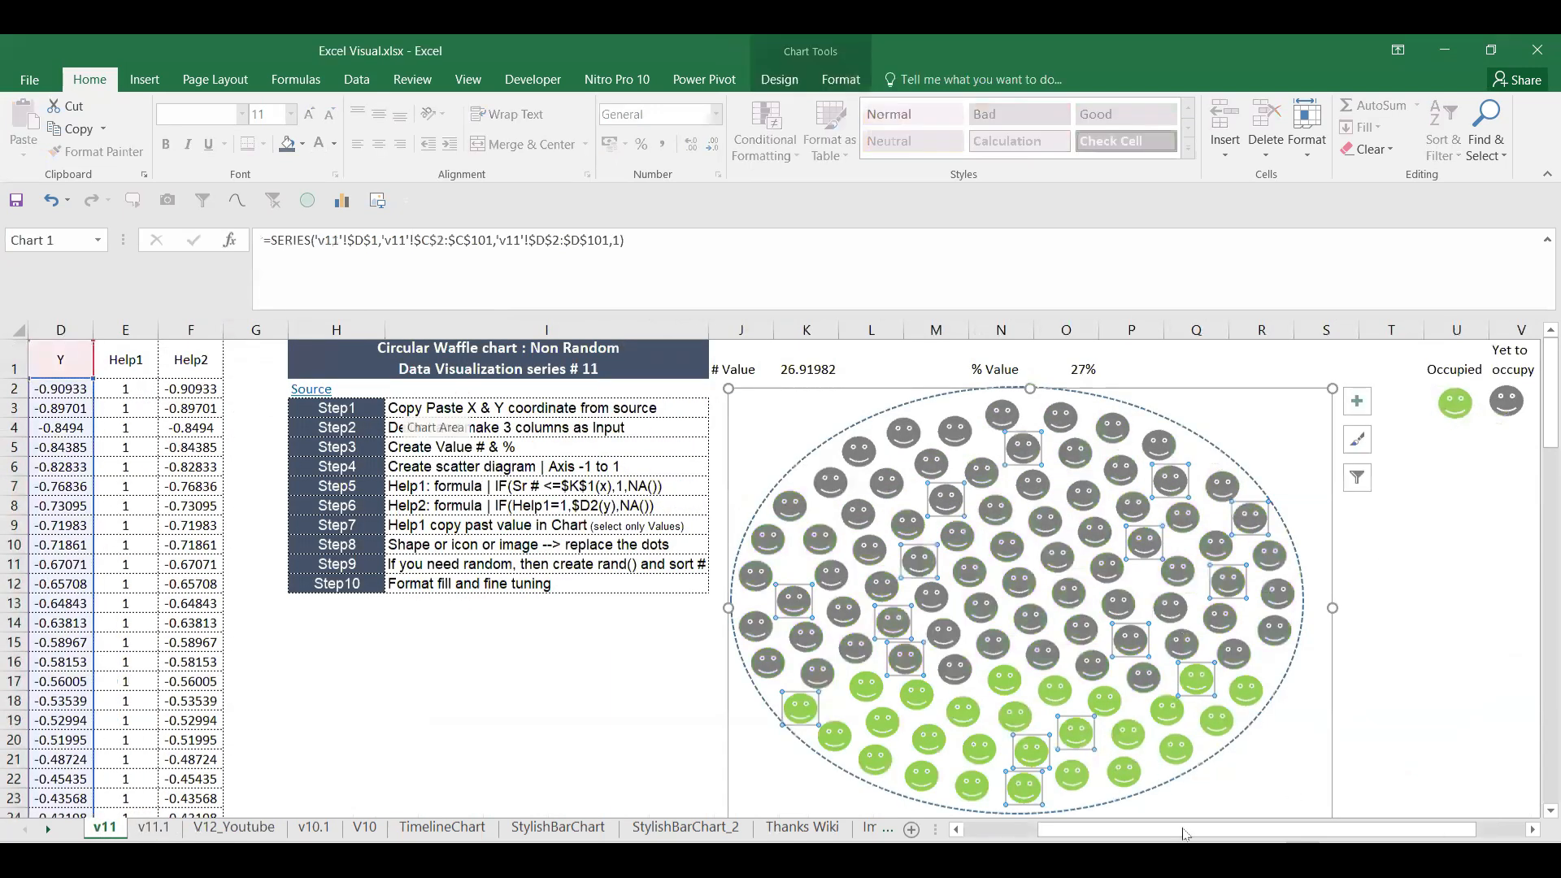
left_click(313, 388)
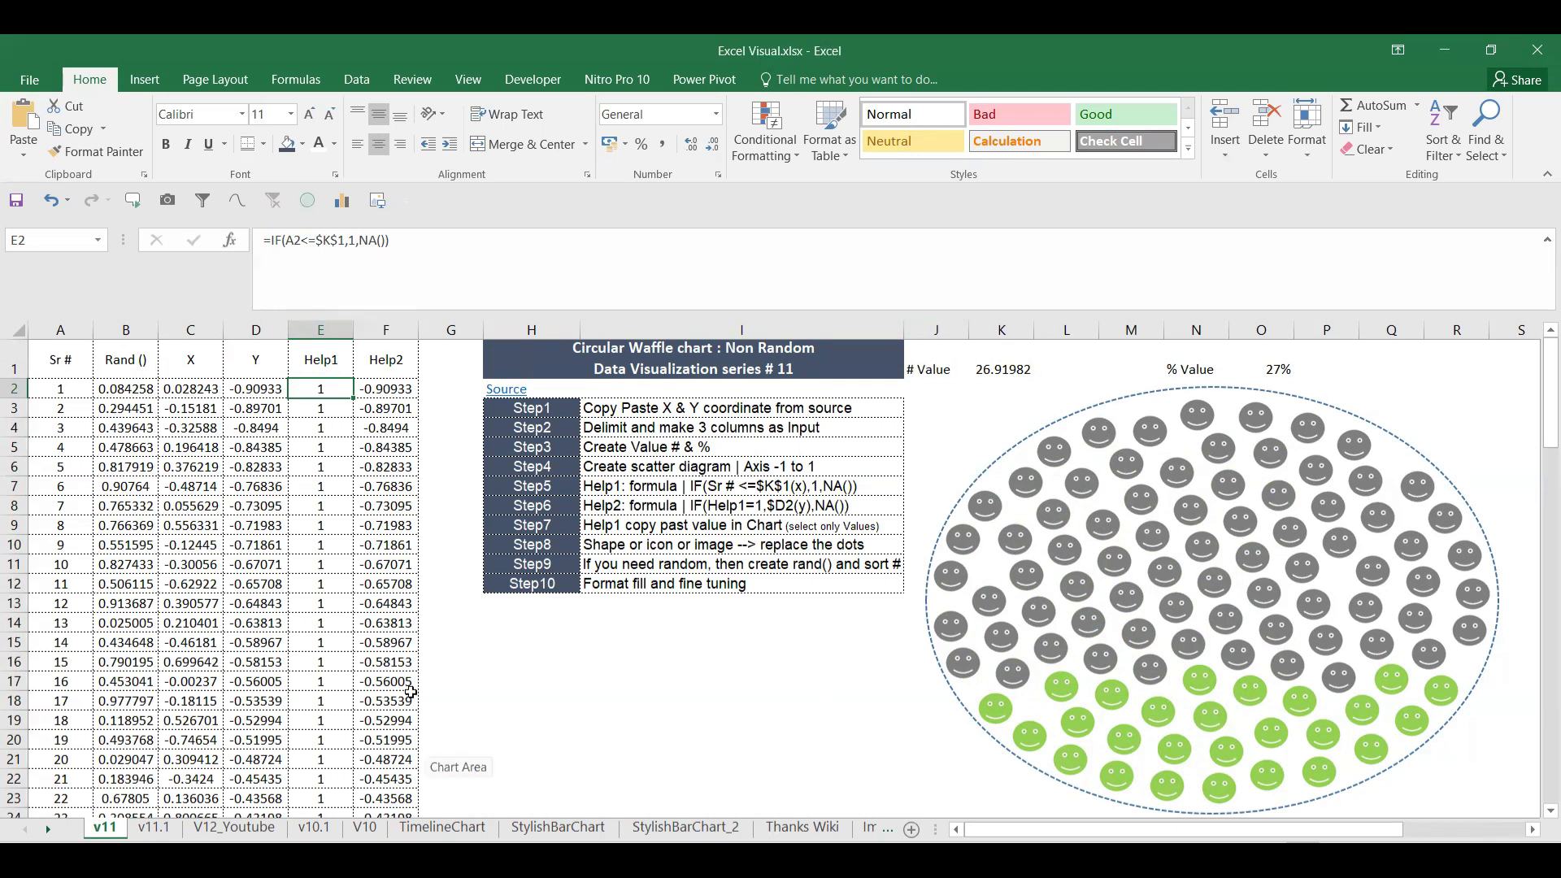
Step: Start an IF formula in D2, cancel it, and recheck the v11 reference sheet
left_click(234, 828)
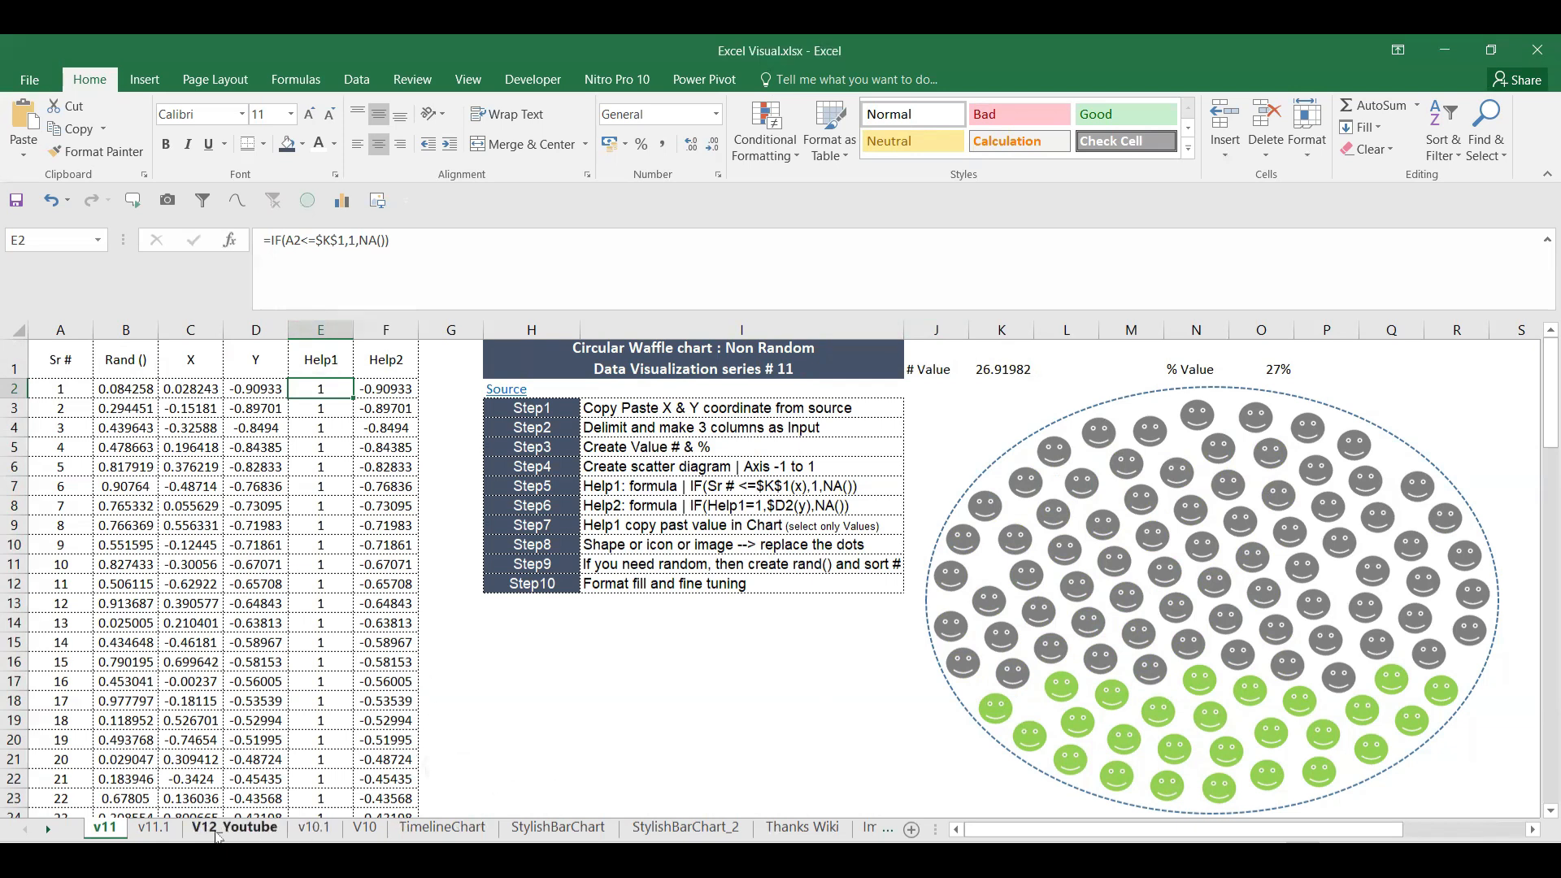
type("=IF(")
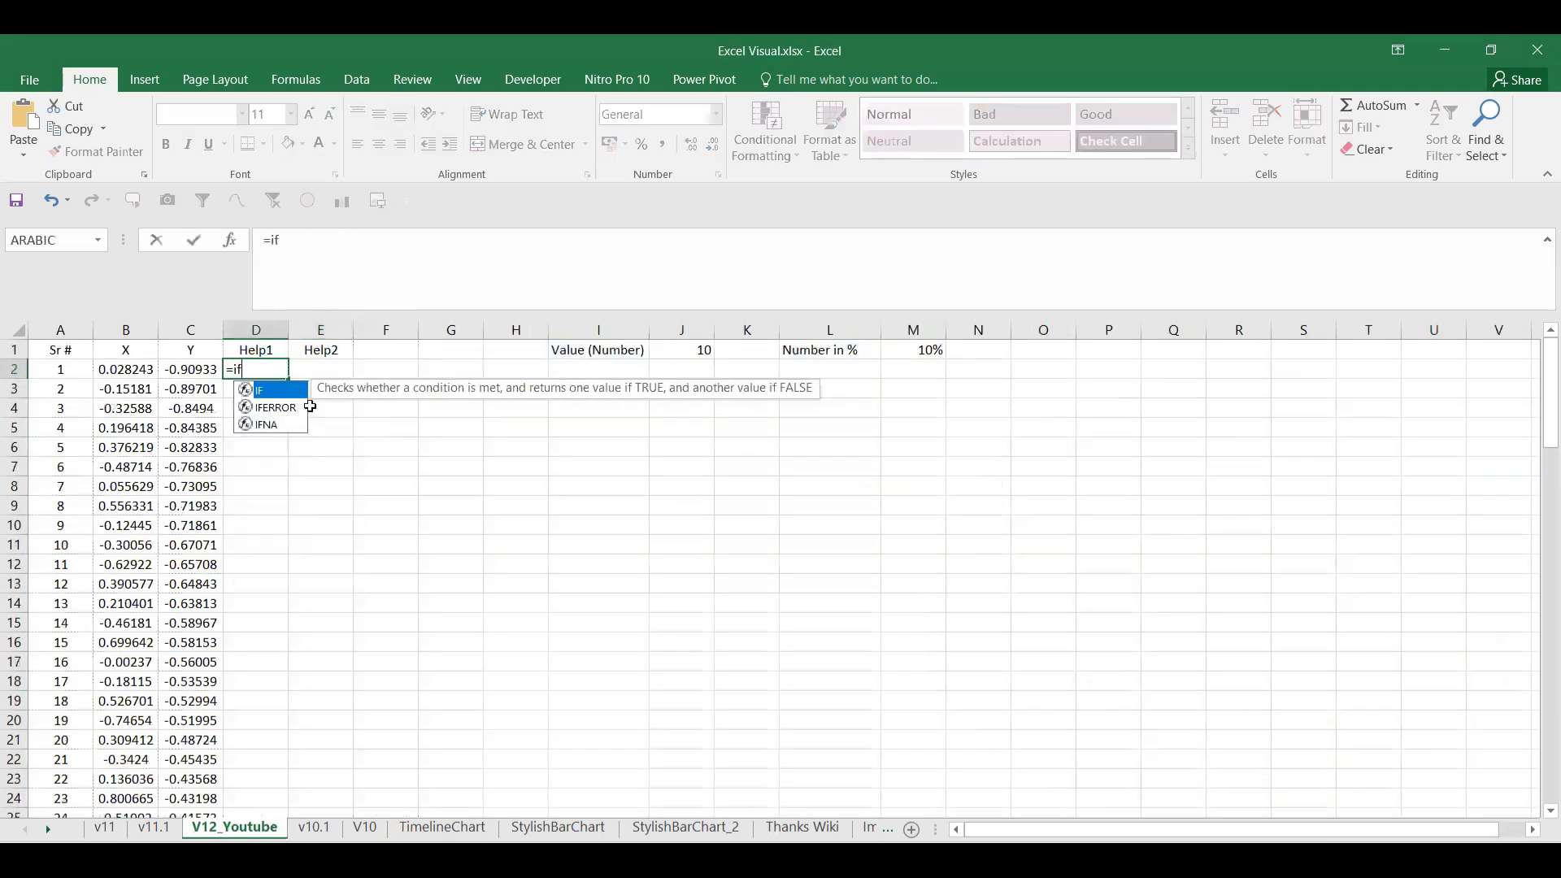
left_click(56, 375)
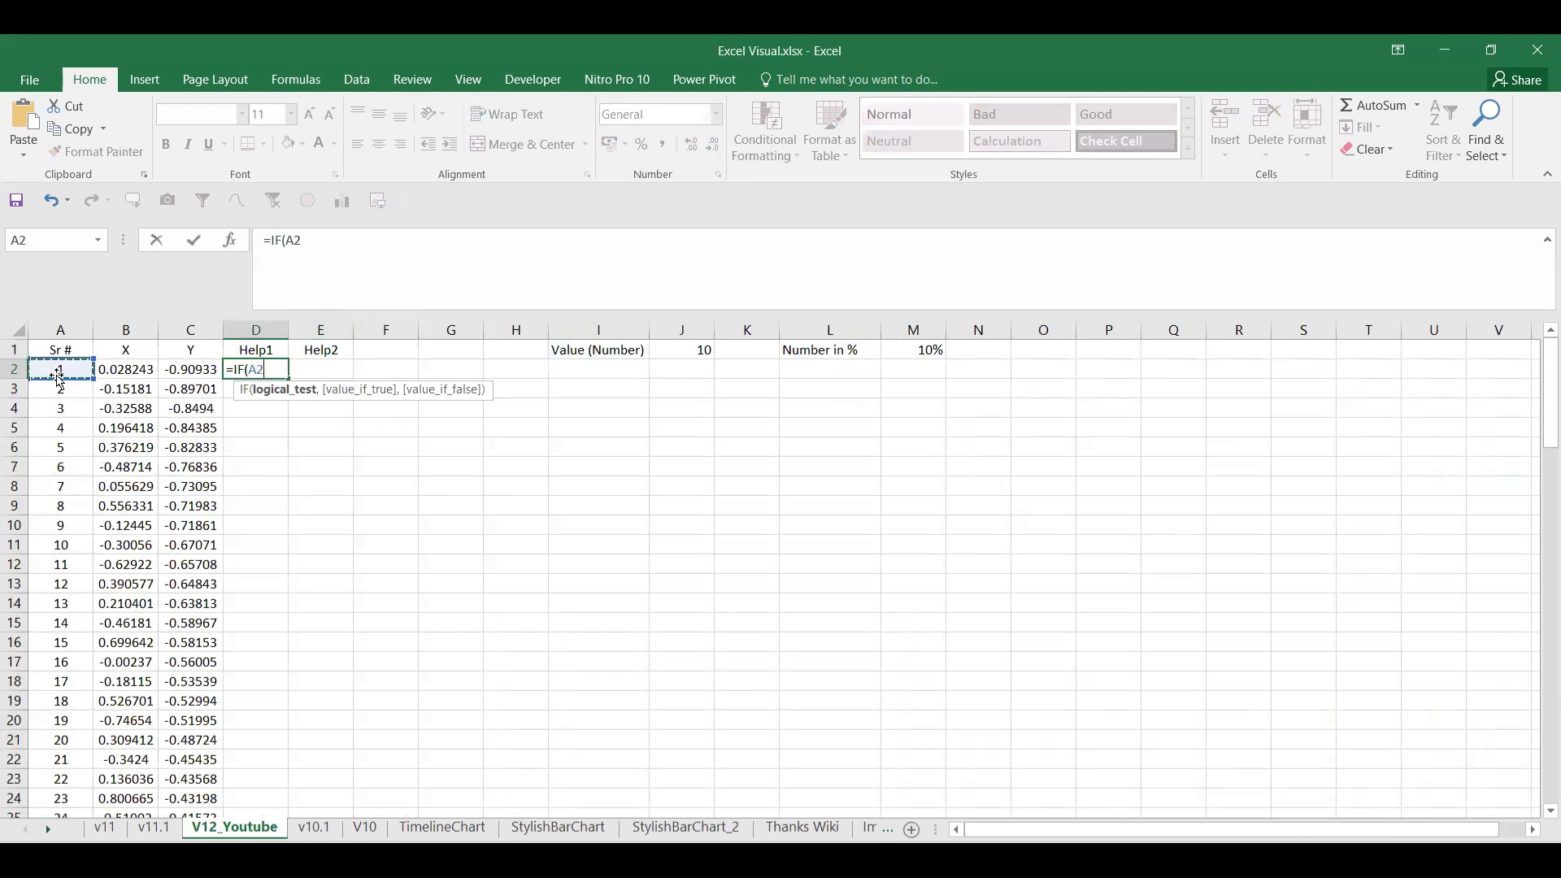
key("Escape")
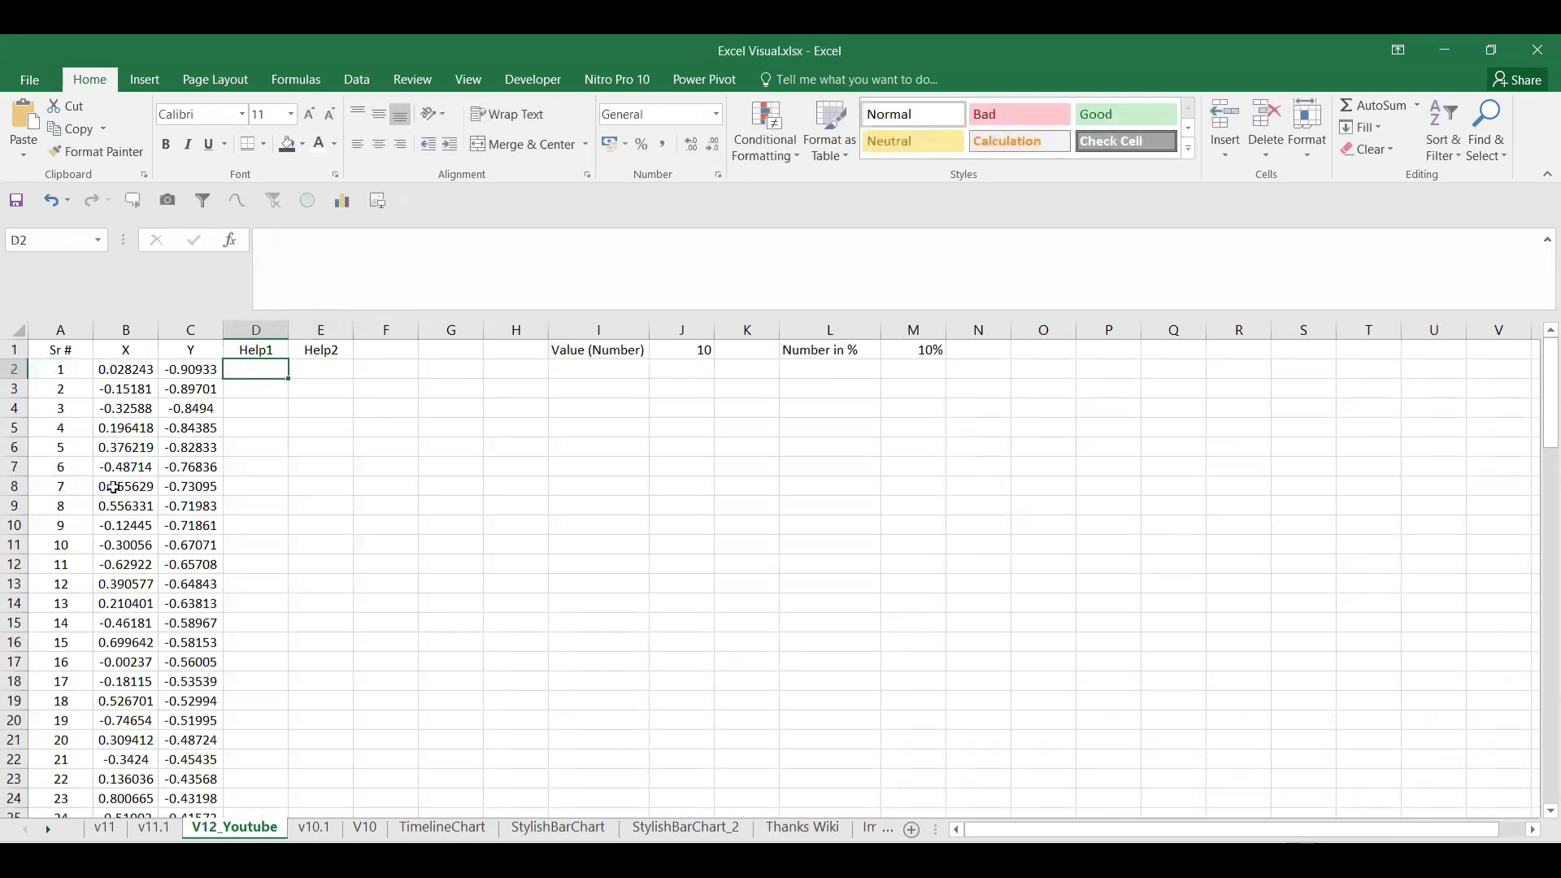
left_click(109, 830)
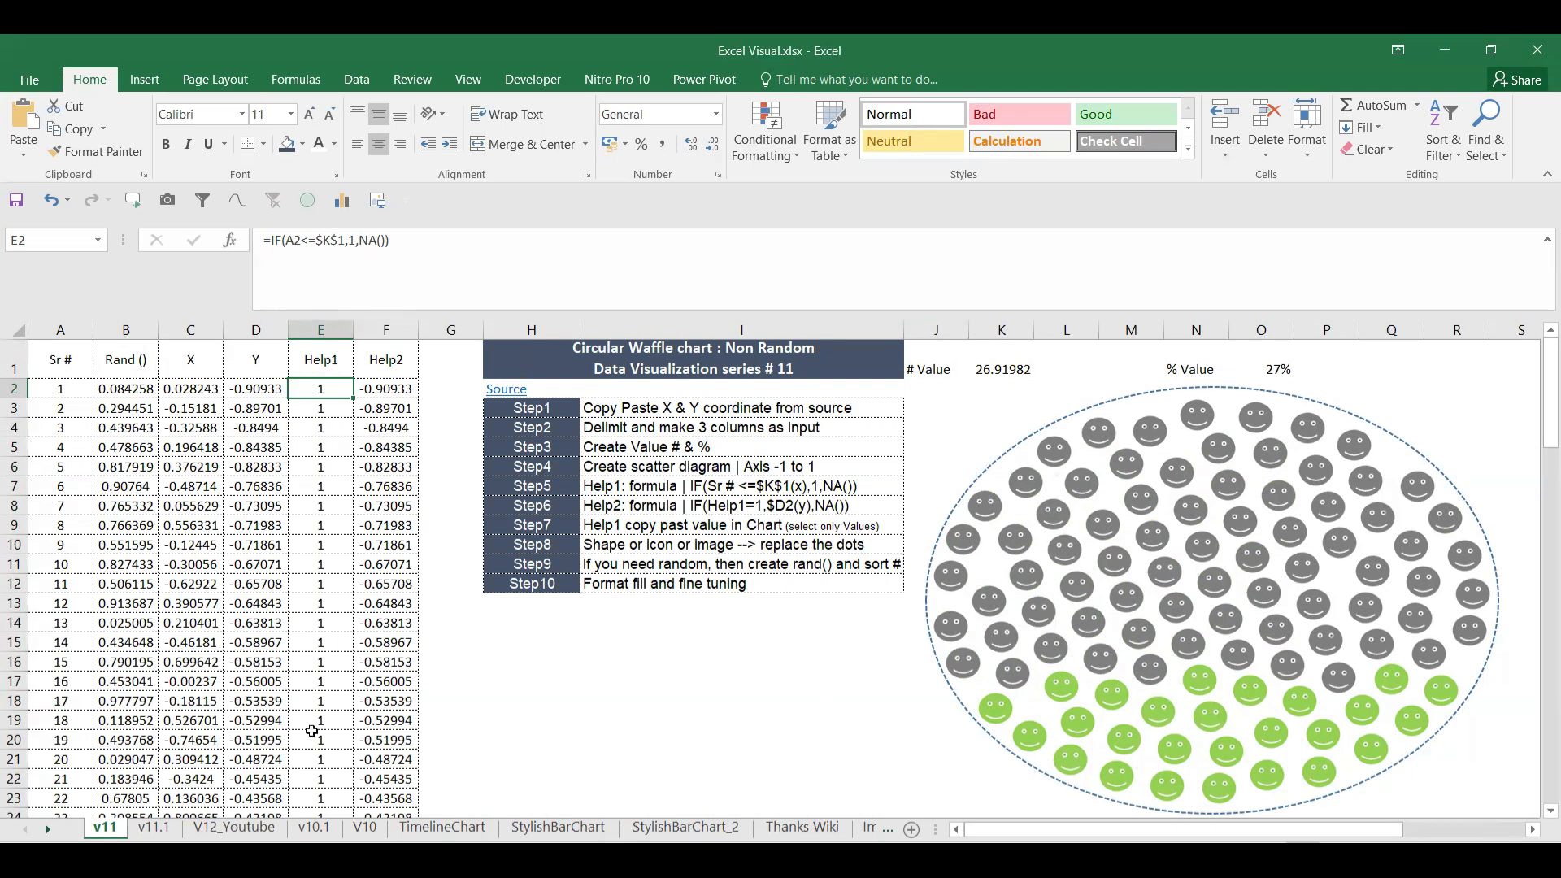
left_click(262, 831)
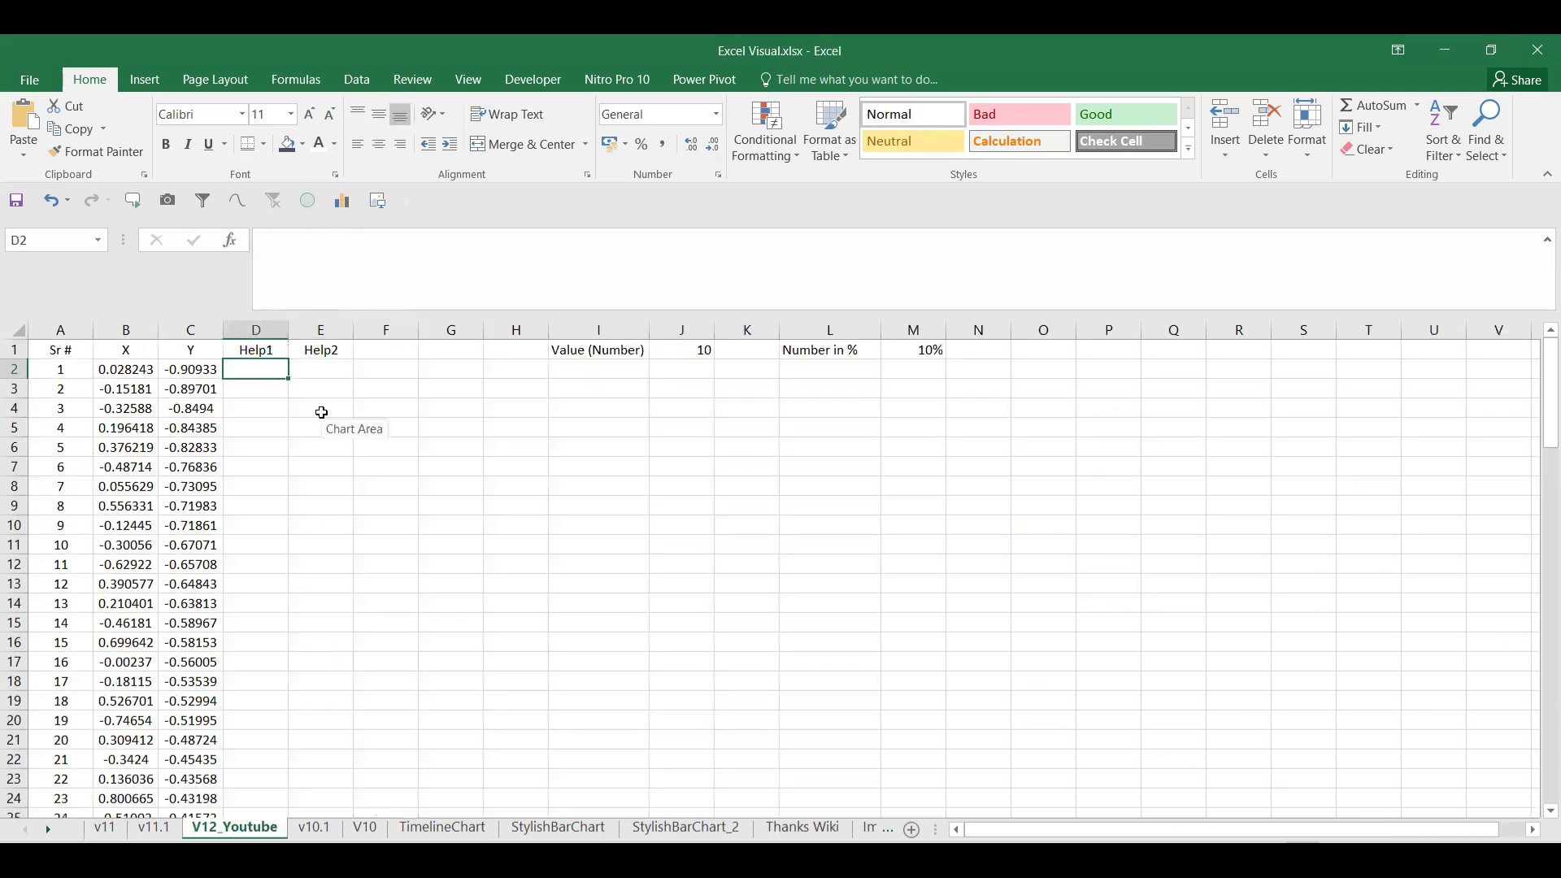
Step: Enter =IF(A2<=$J$1,1,NA()) in D2 with J1 locked as absolute
type("=if")
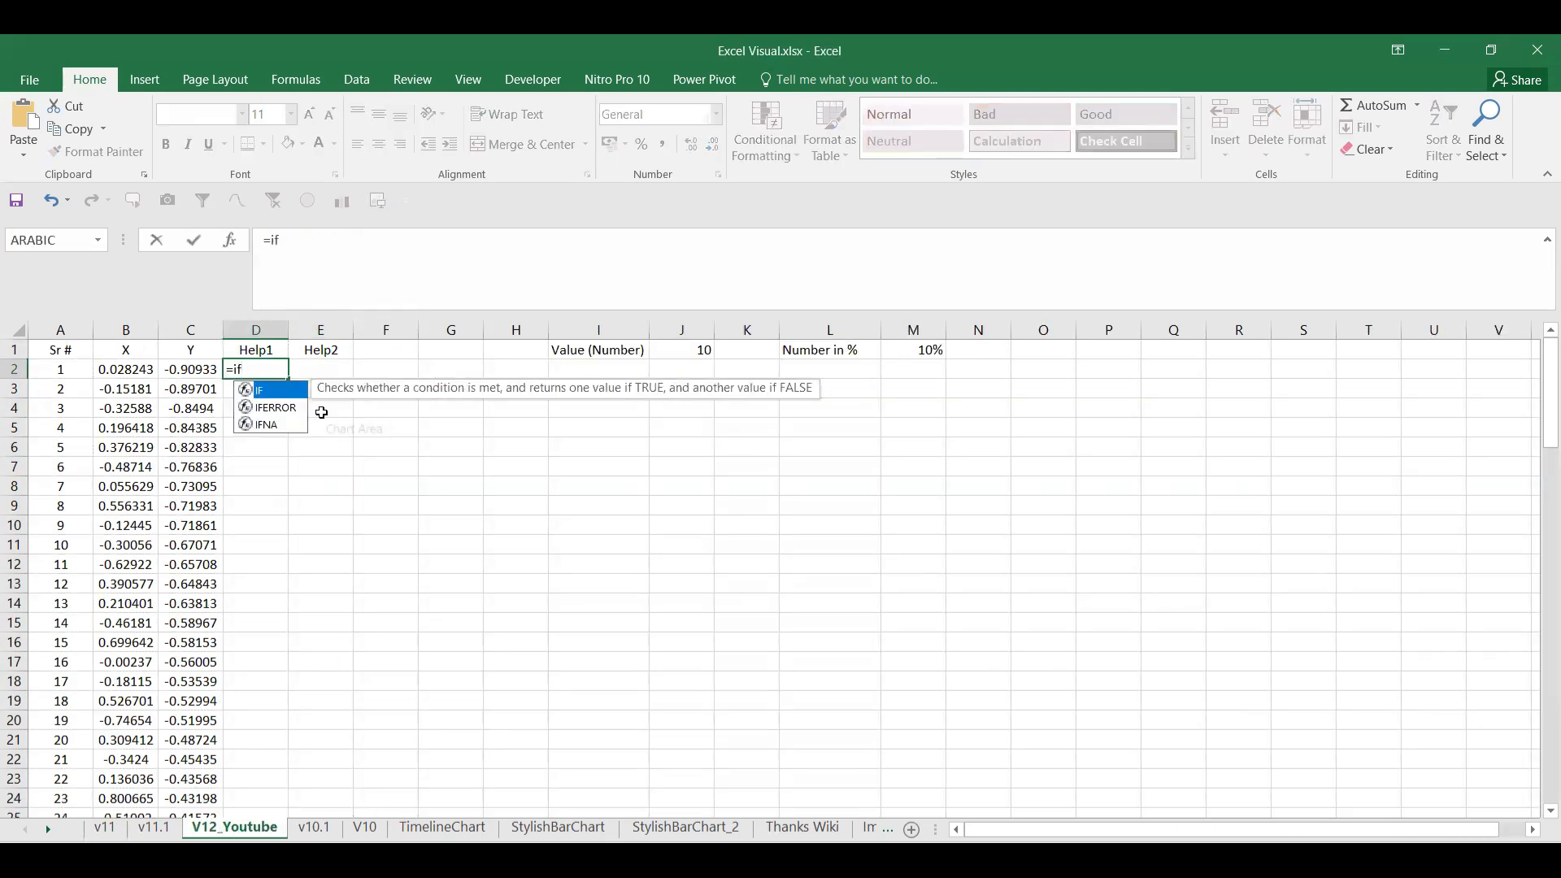
key("Tab")
left_click(23, 370)
left_click(61, 372)
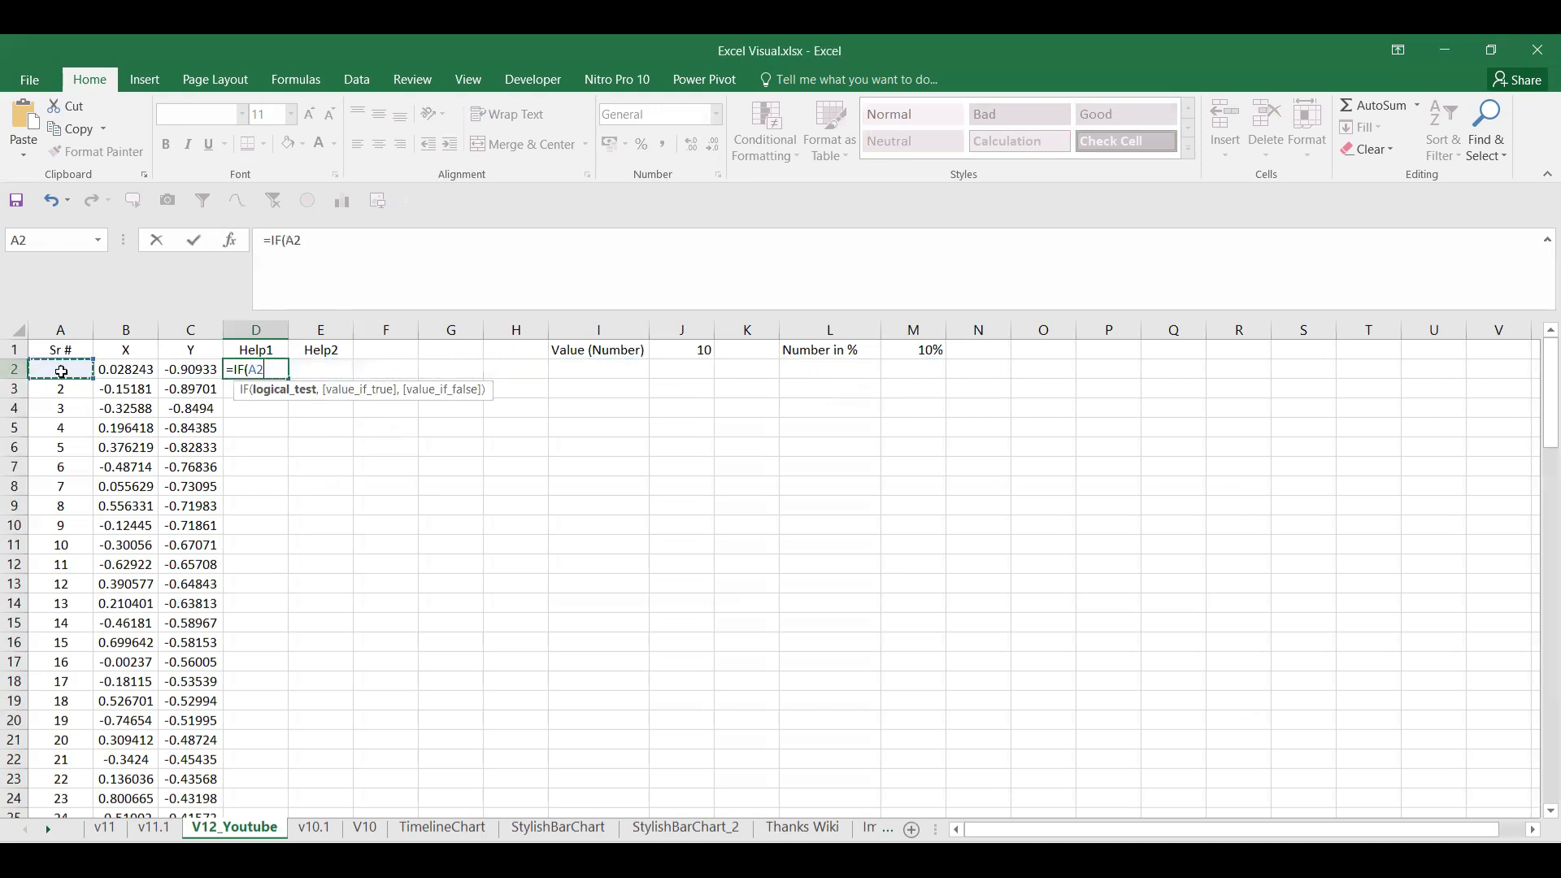
type("<=")
left_click(675, 349)
left_click_drag(329, 241, 318, 242)
key("F4")
left_click(395, 242)
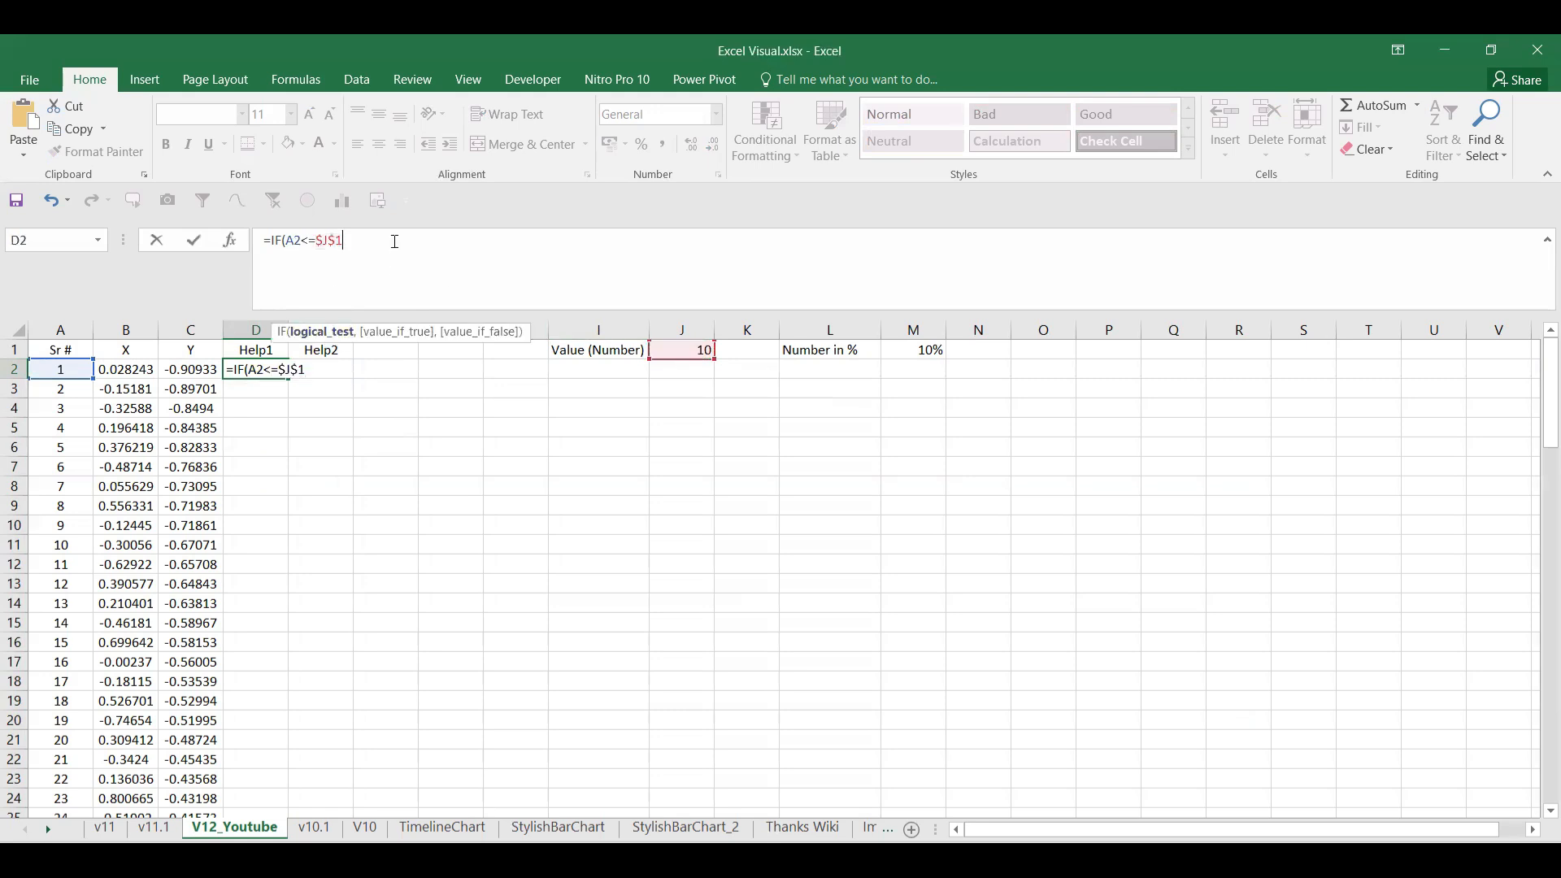
type(",1,NA(")
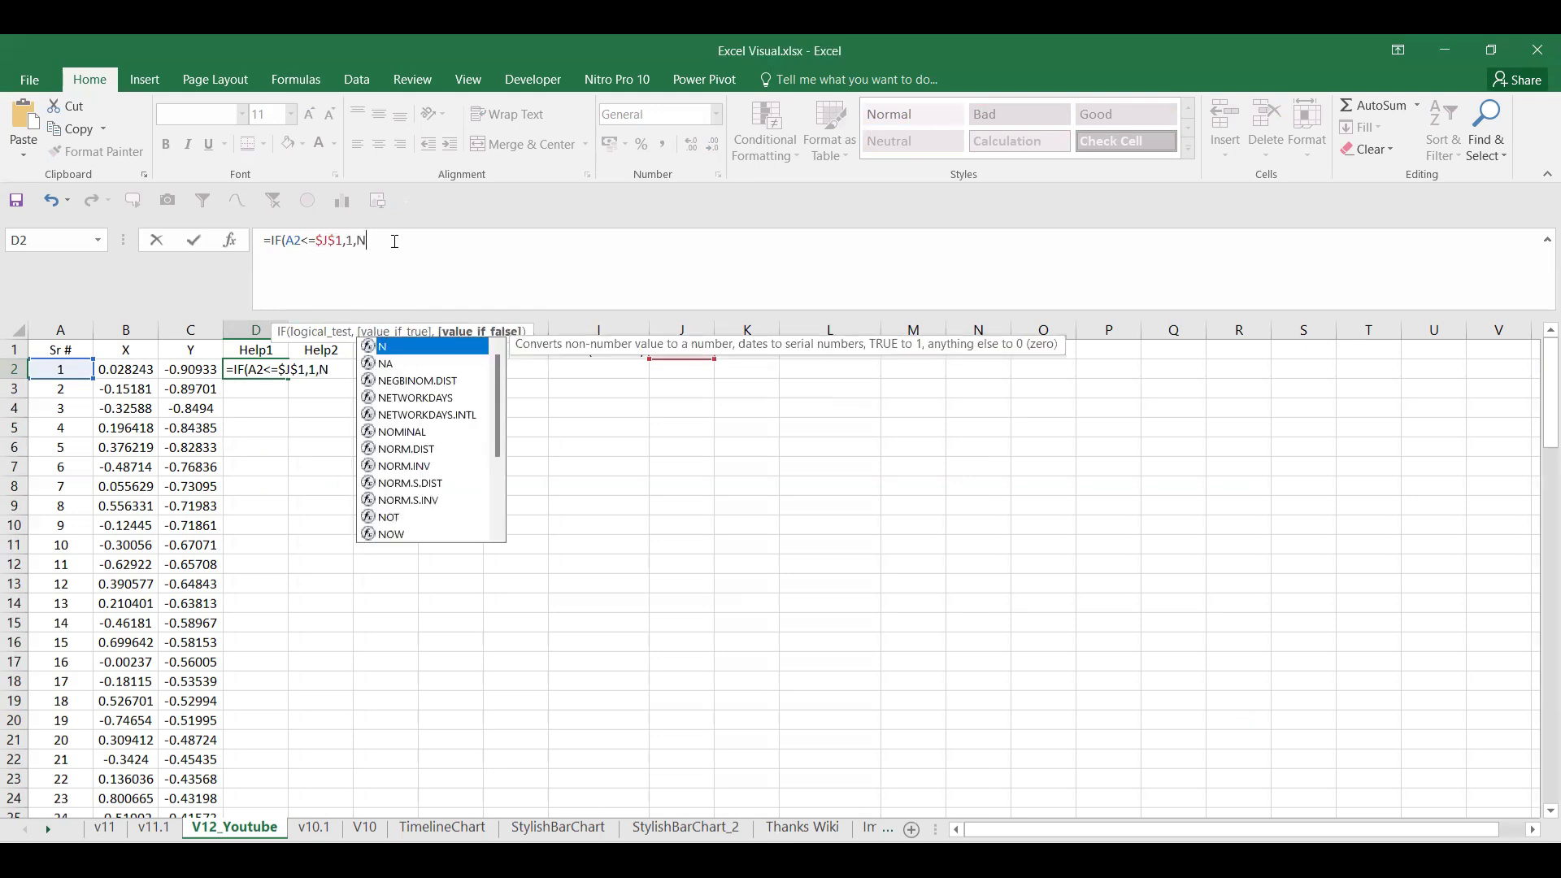
key("Return")
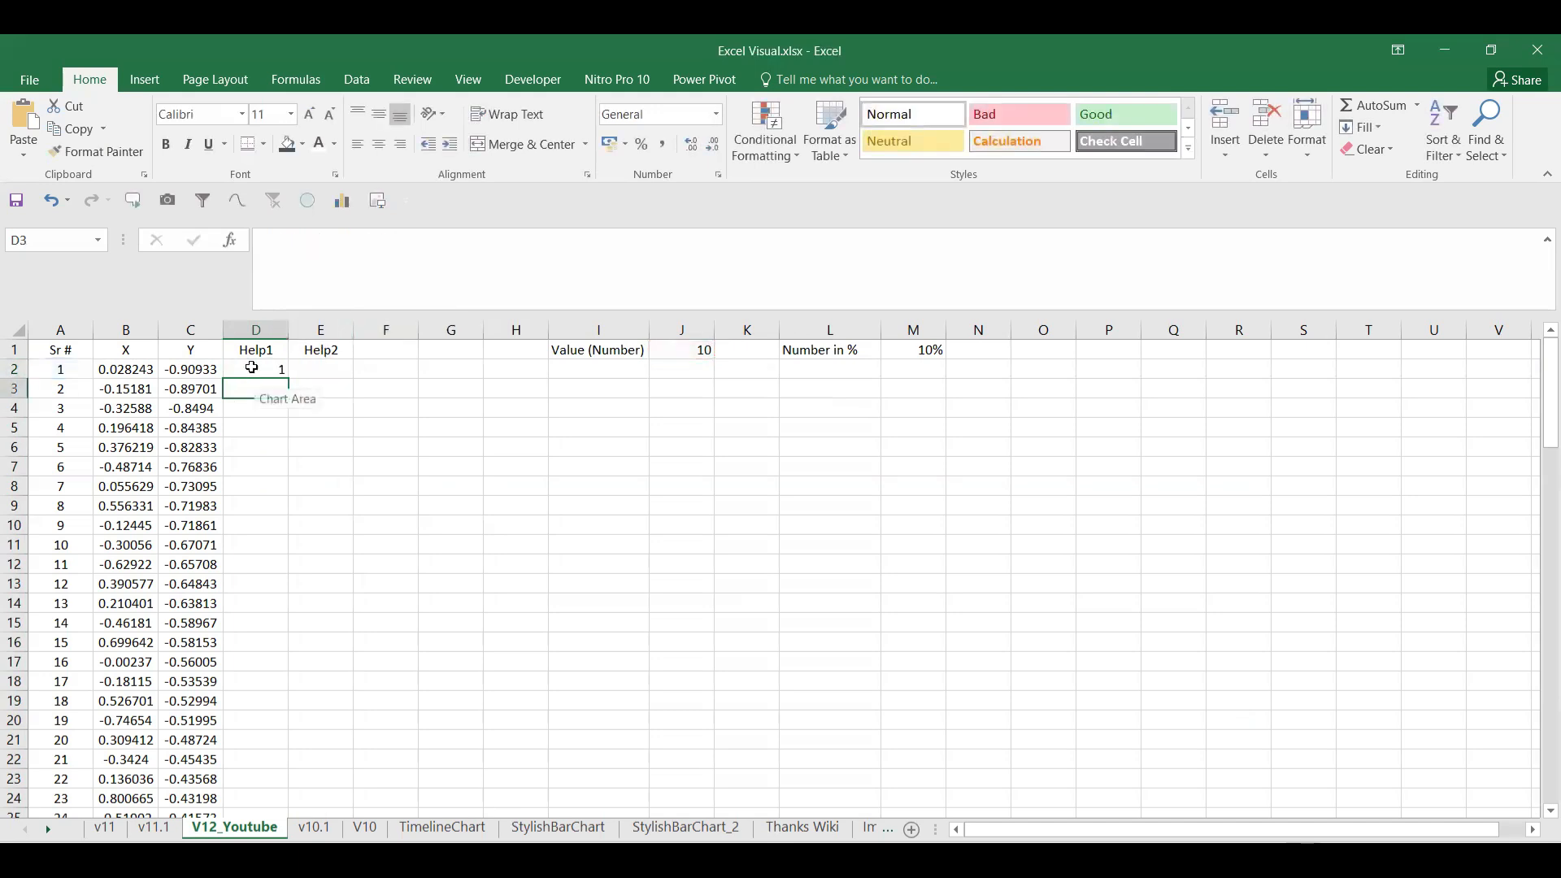
Step: Fill the Help1 formula from D2 down to row 101
left_click(283, 371)
left_click_drag(289, 377, 234, 804)
scroll(404, 631, "up", 13)
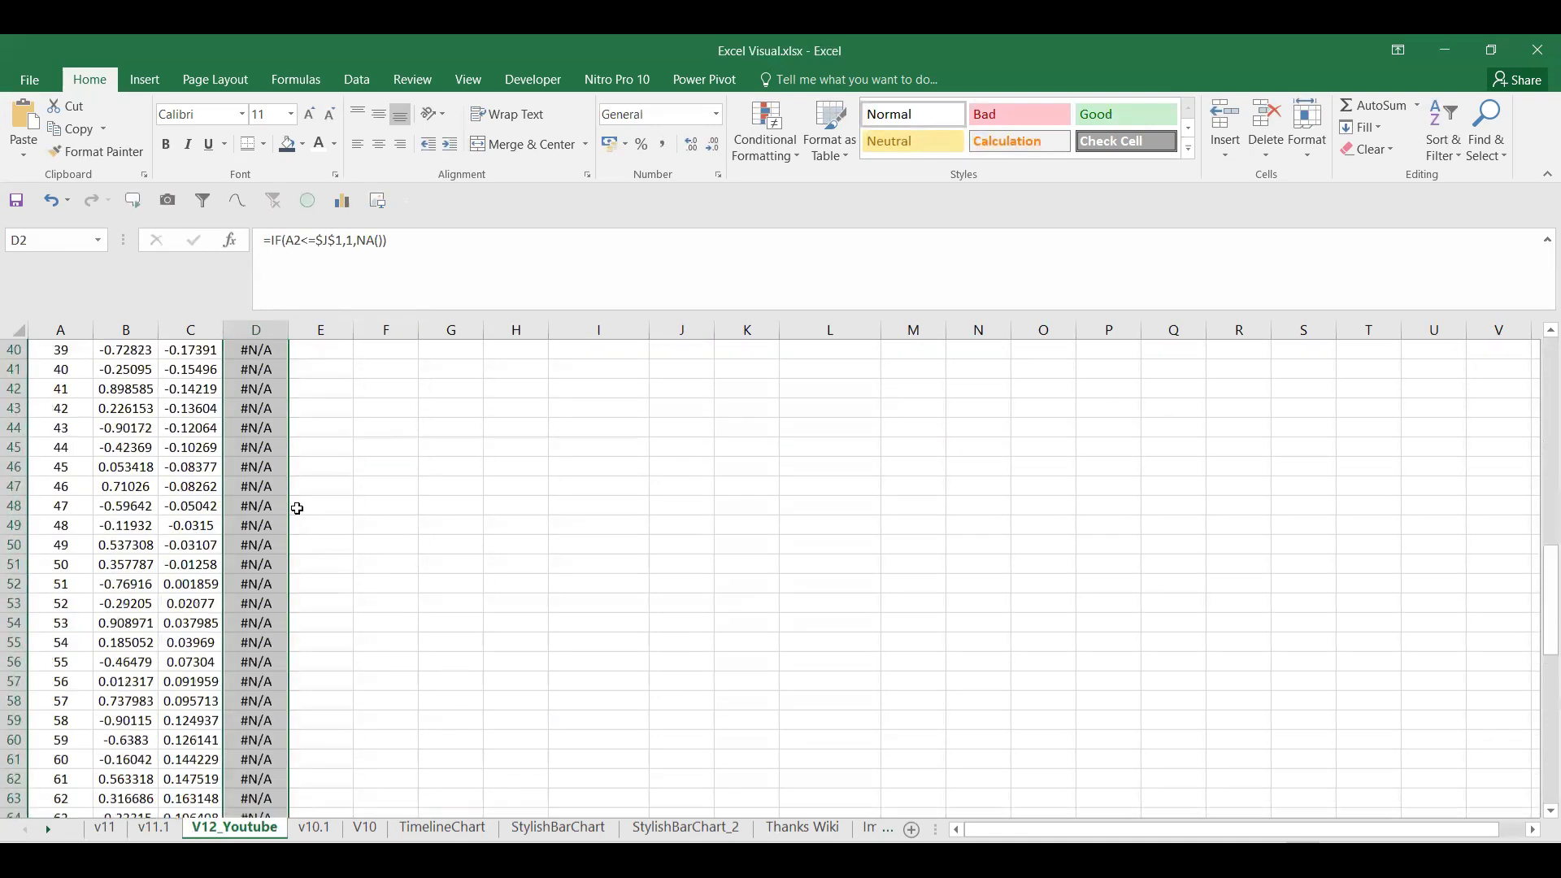
scroll(298, 509, "up", 13)
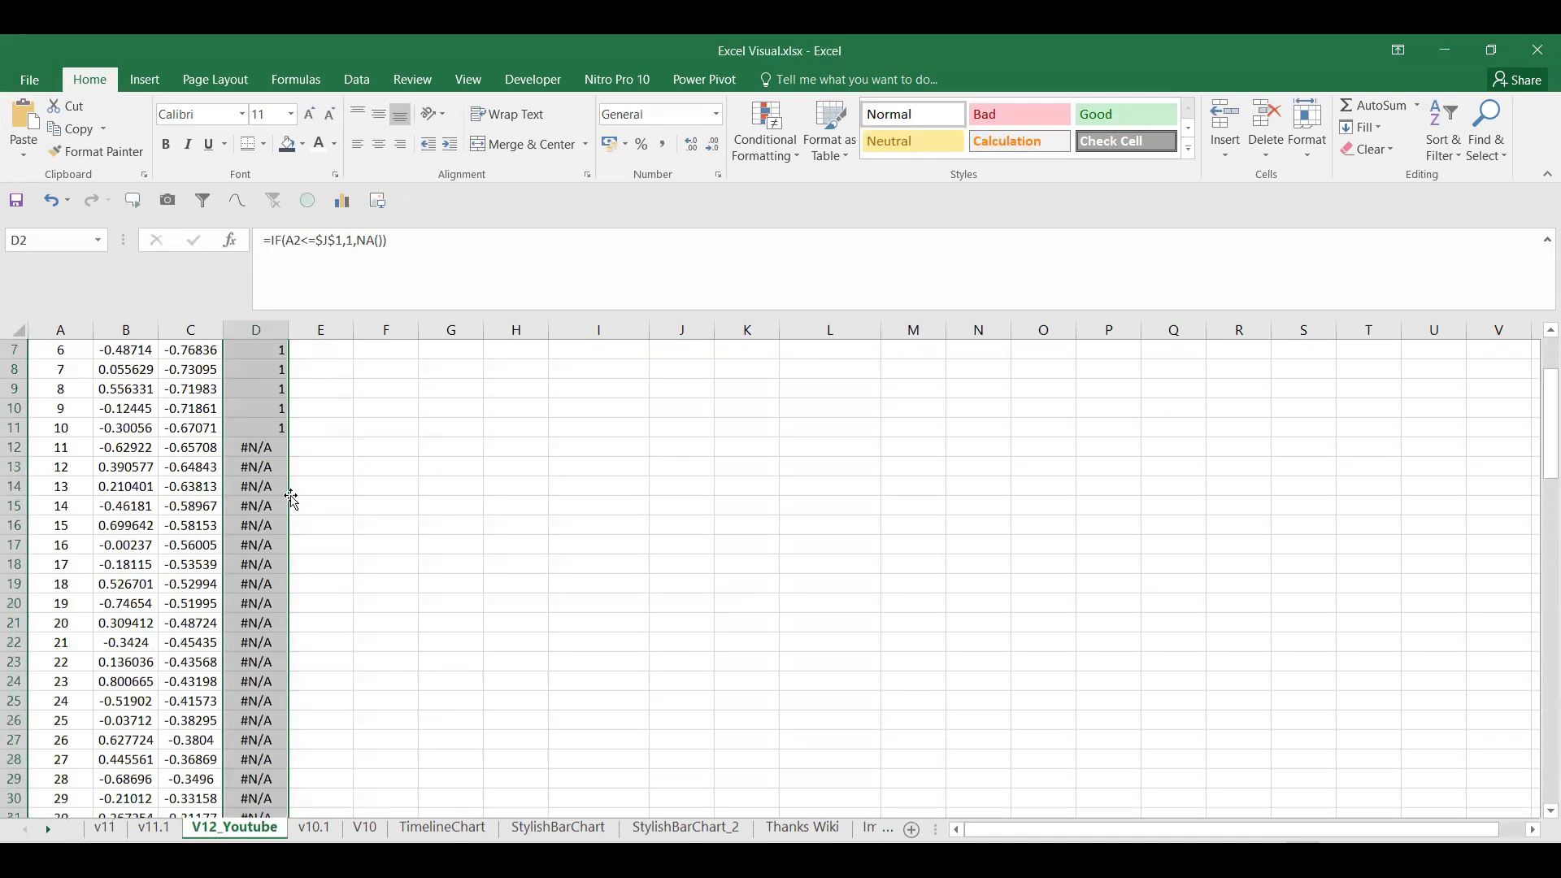
Step: Change M1 from 10% to 1% then 2%, leaving only two Help1 rows at 1
left_click(944, 351)
left_click_drag(264, 372, 283, 559)
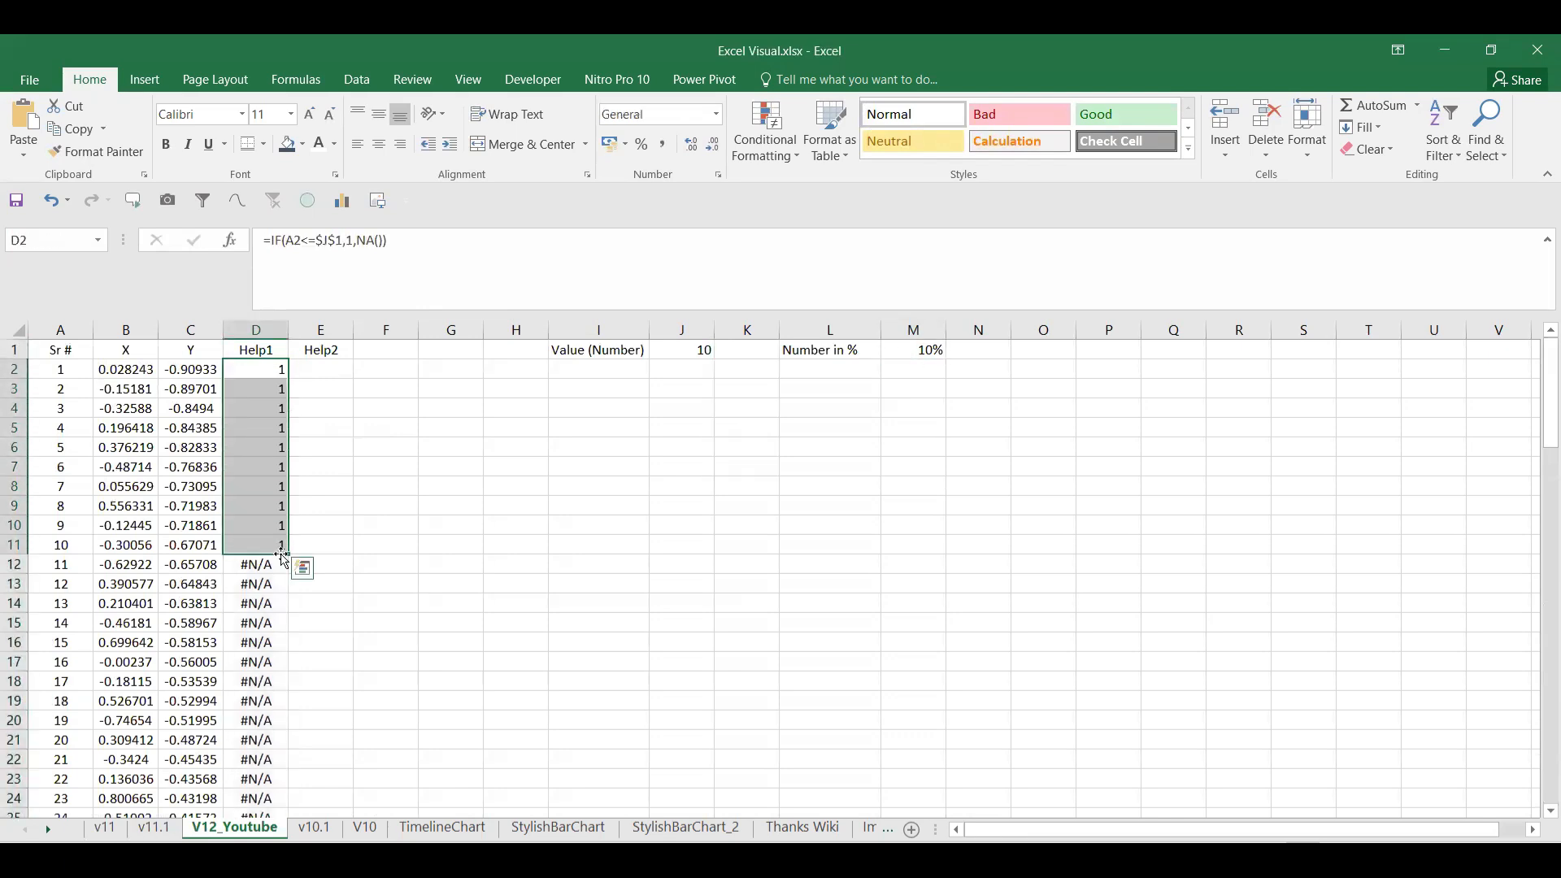
left_click(917, 359)
type("1%")
key("Return")
left_click(916, 352)
type("2%")
key("Return")
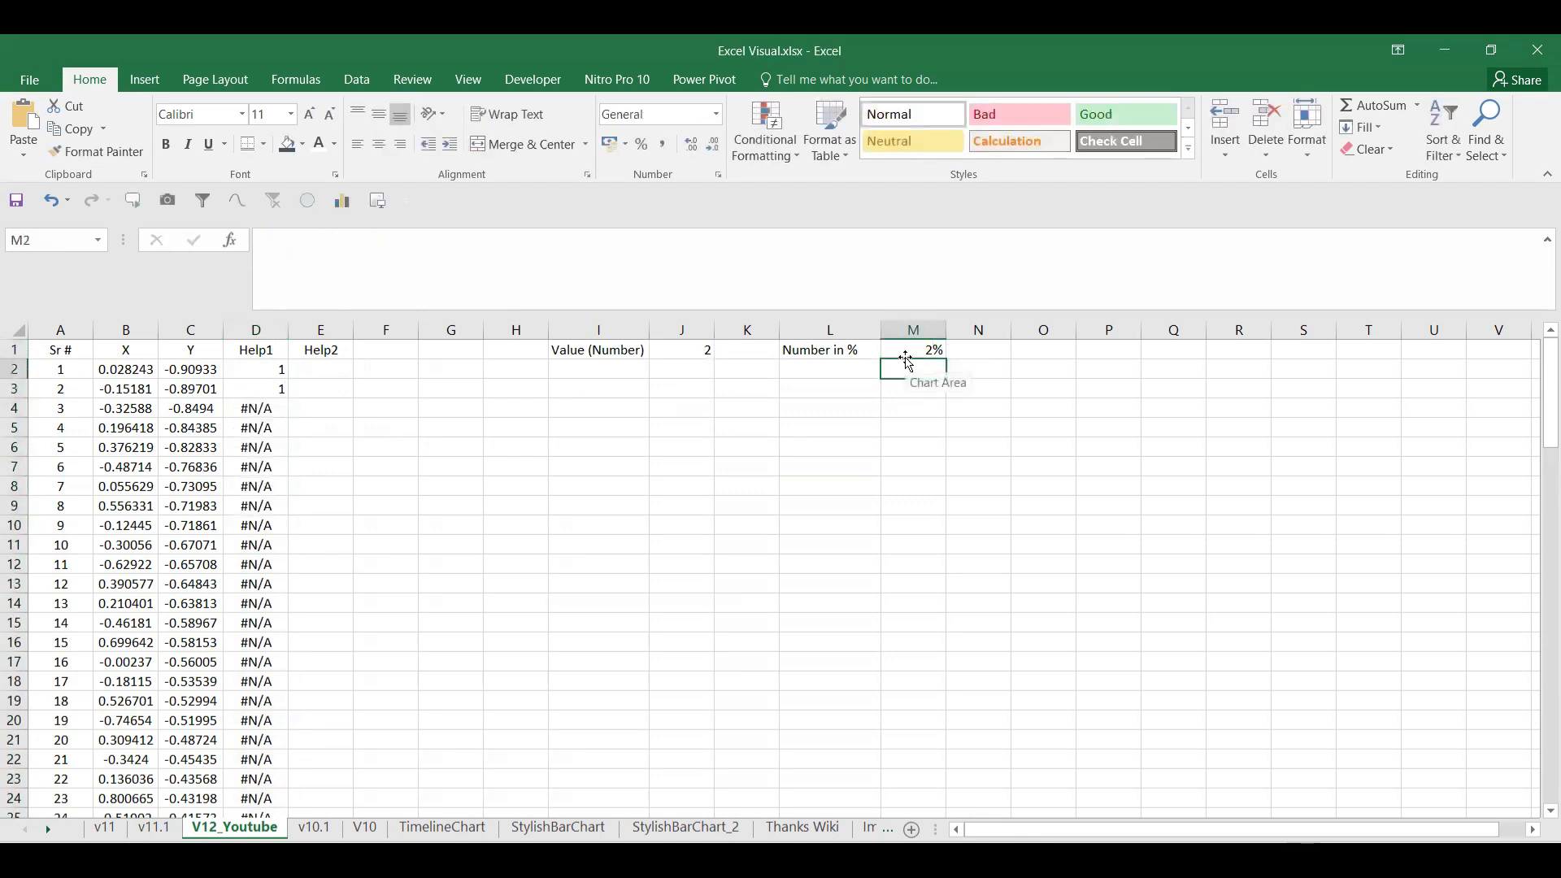
left_click(257, 332)
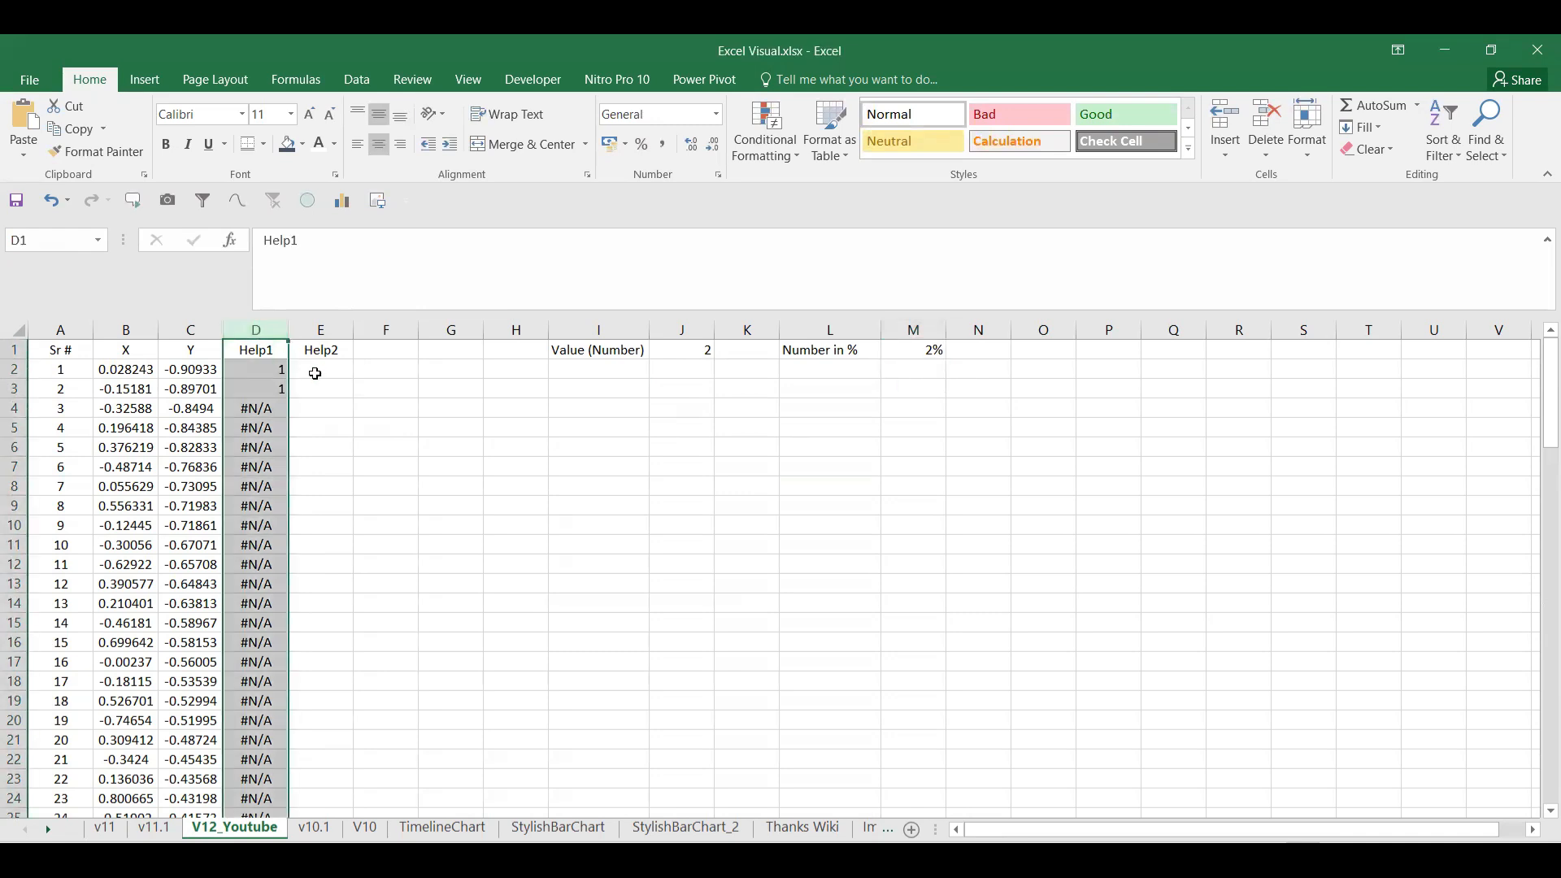
Step: On v11, view Help2 cell F2's formula =IF($E2=1,$D2,NA()) for reference
left_click(153, 829)
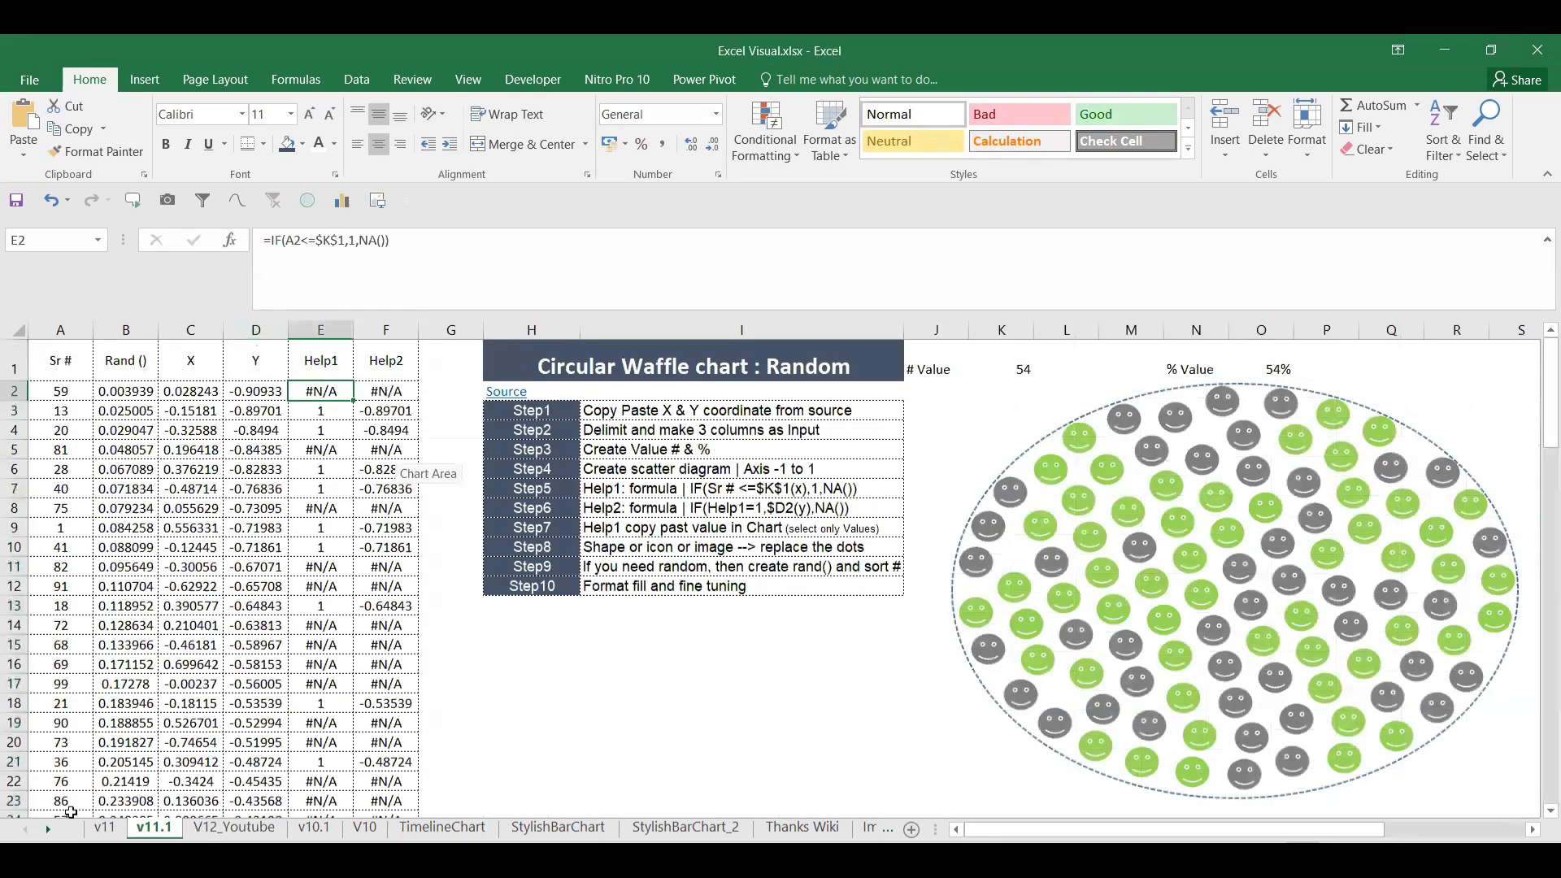
left_click(105, 827)
left_click(396, 391)
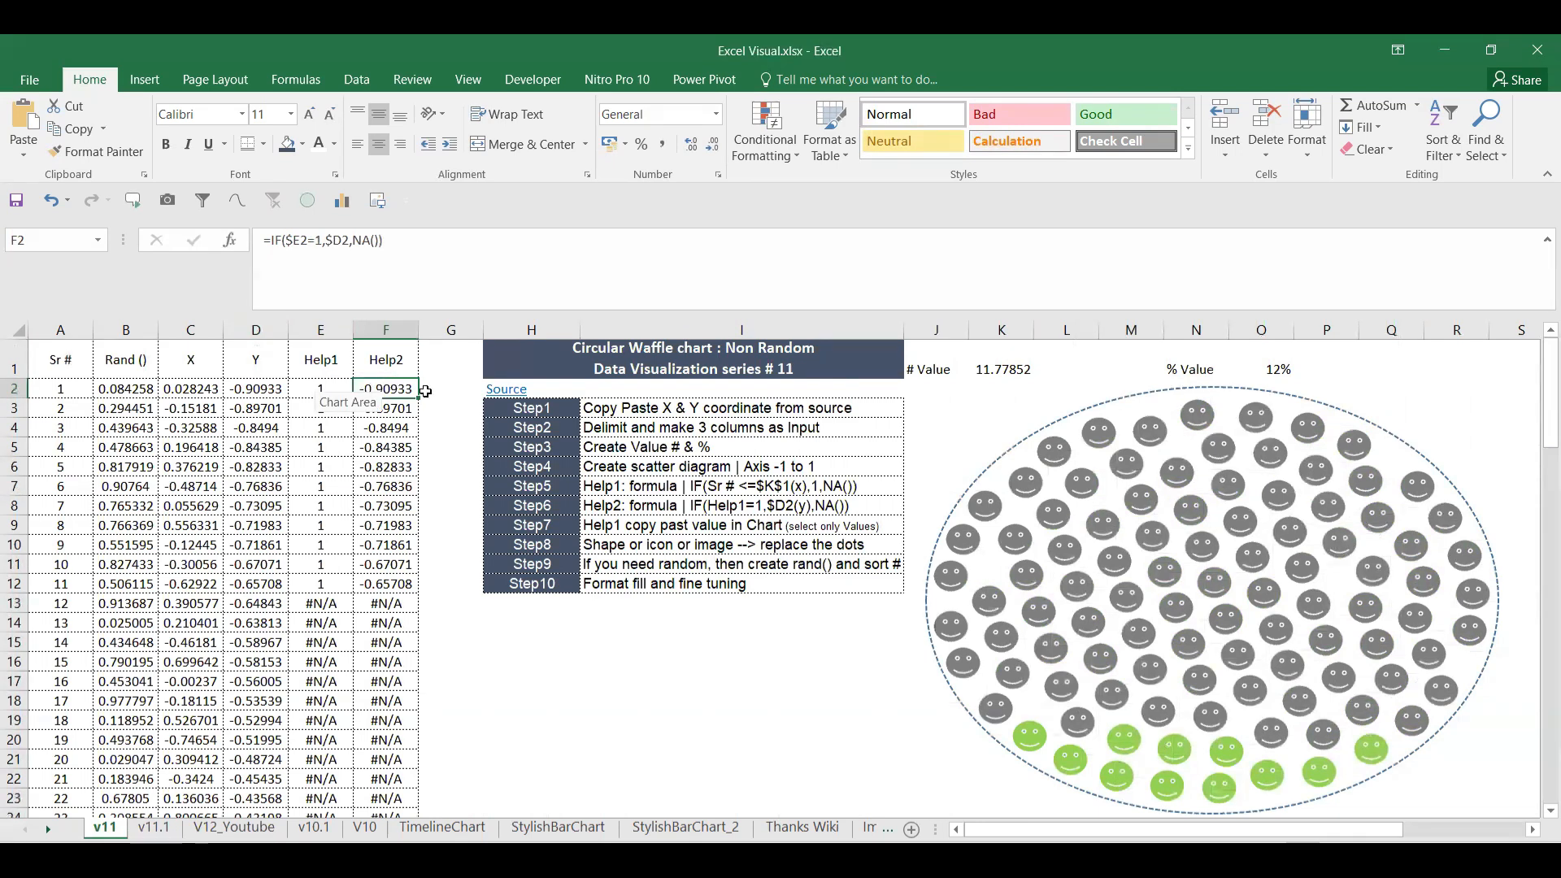
Step: On V12_Youtube, enter =IF($D2=1,1,NA()) in E2 and fill it down the Help2 column
left_click(234, 827)
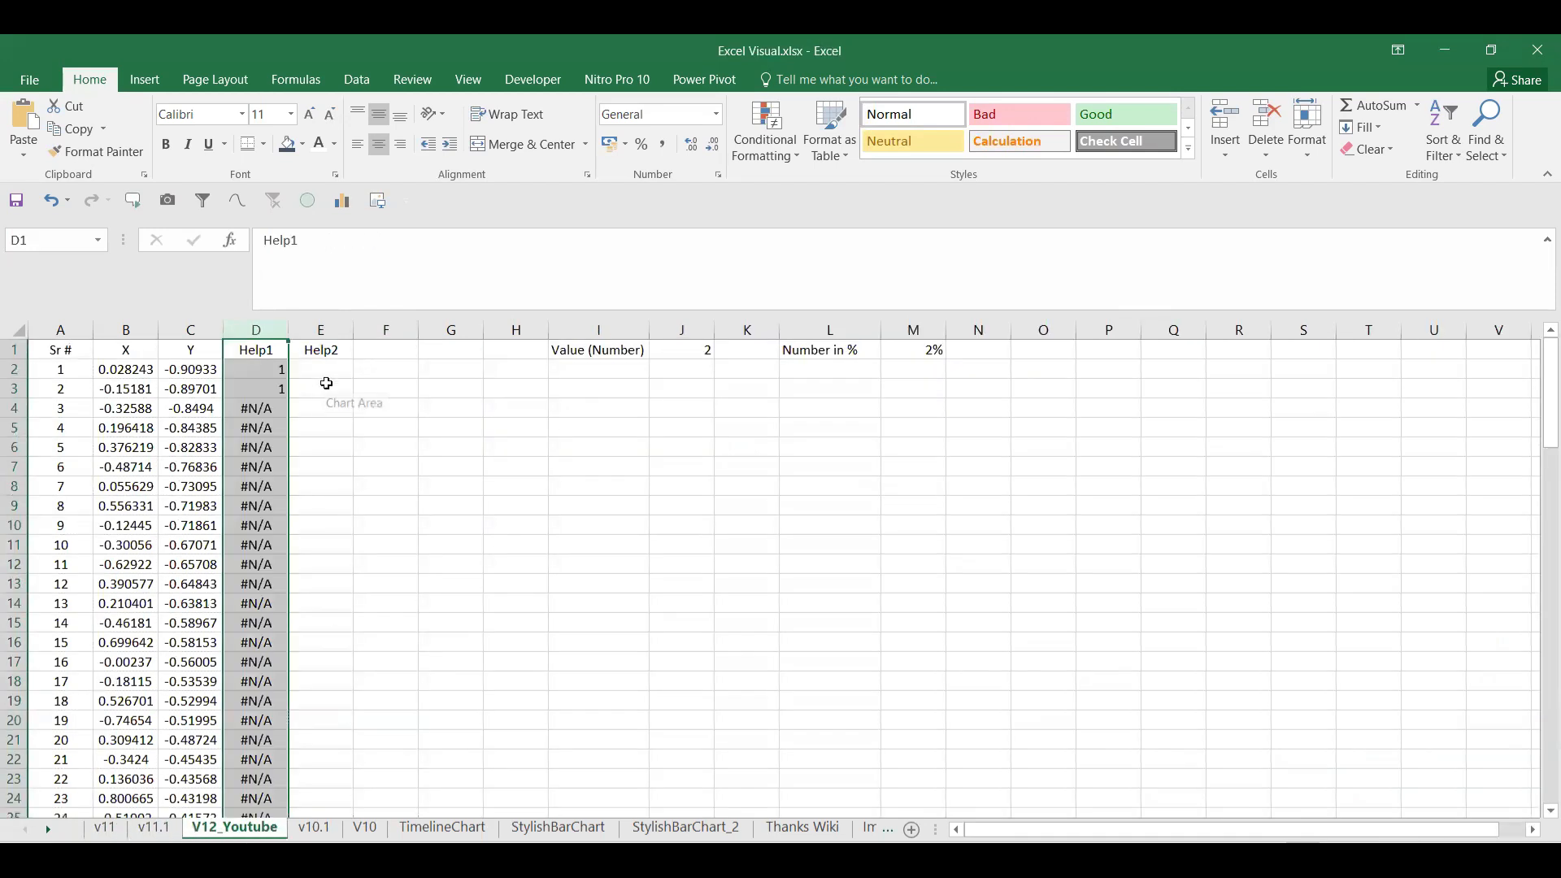
left_click(326, 376)
type("=I")
key("BackSpace")
type("I")
key("Tab")
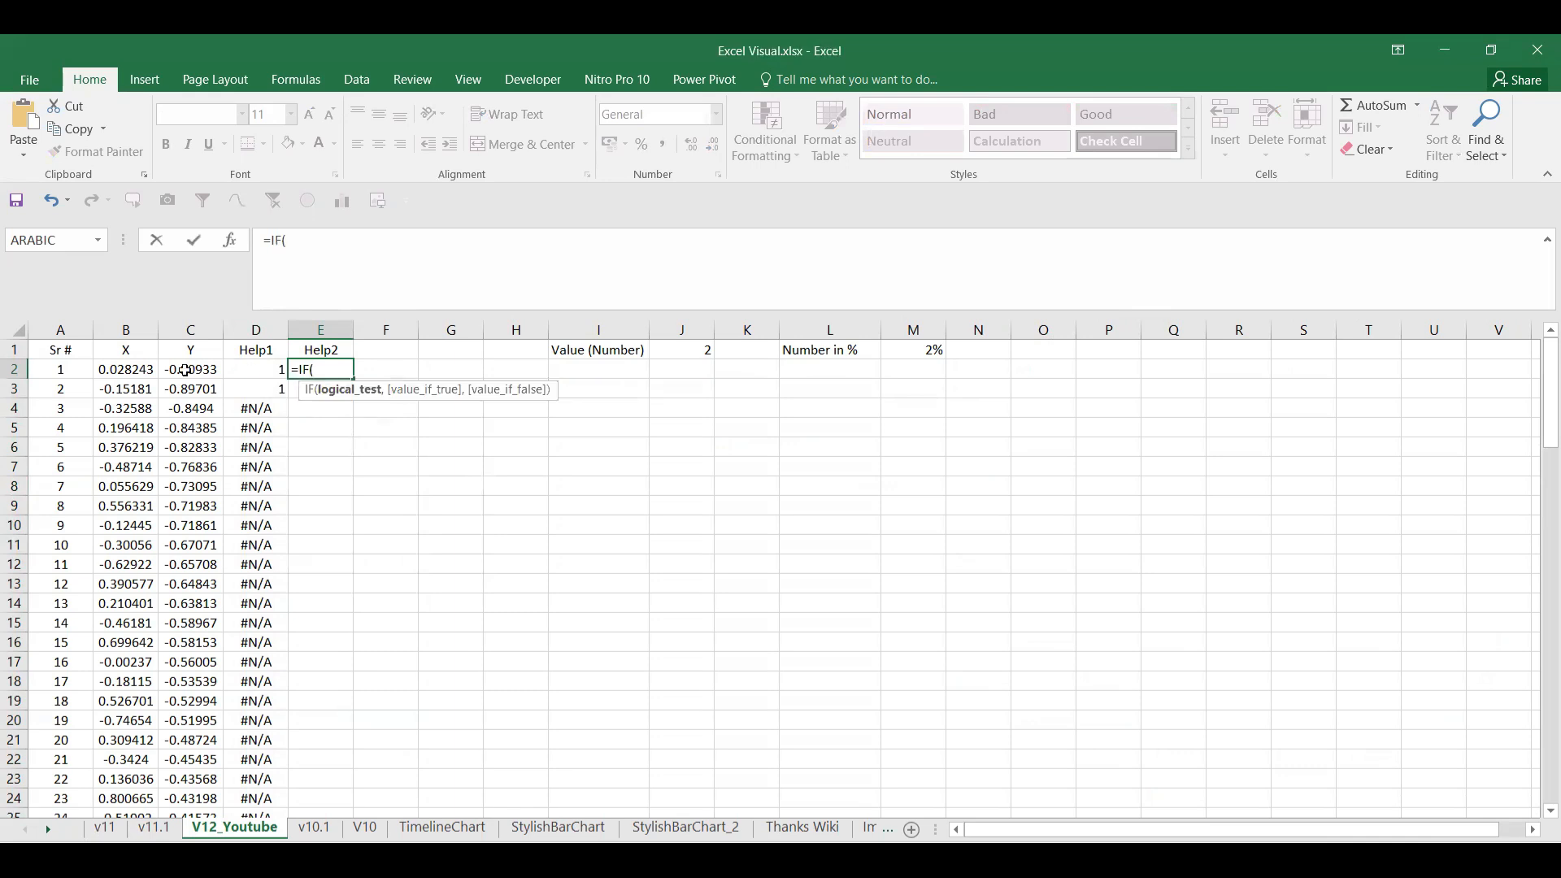
left_click(261, 370)
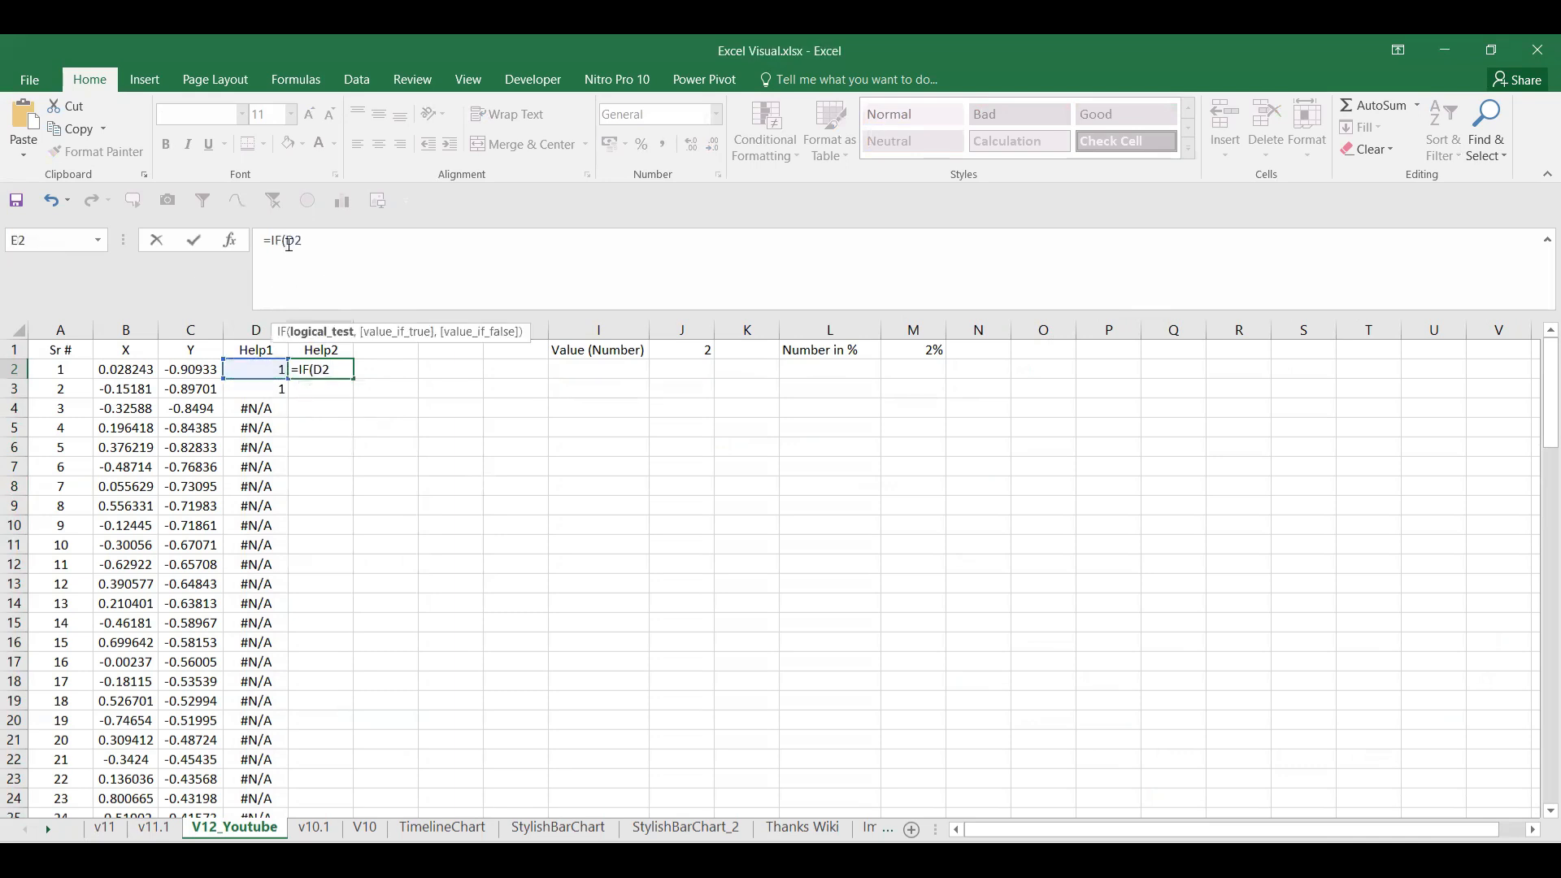
type("$")
type("=1,")
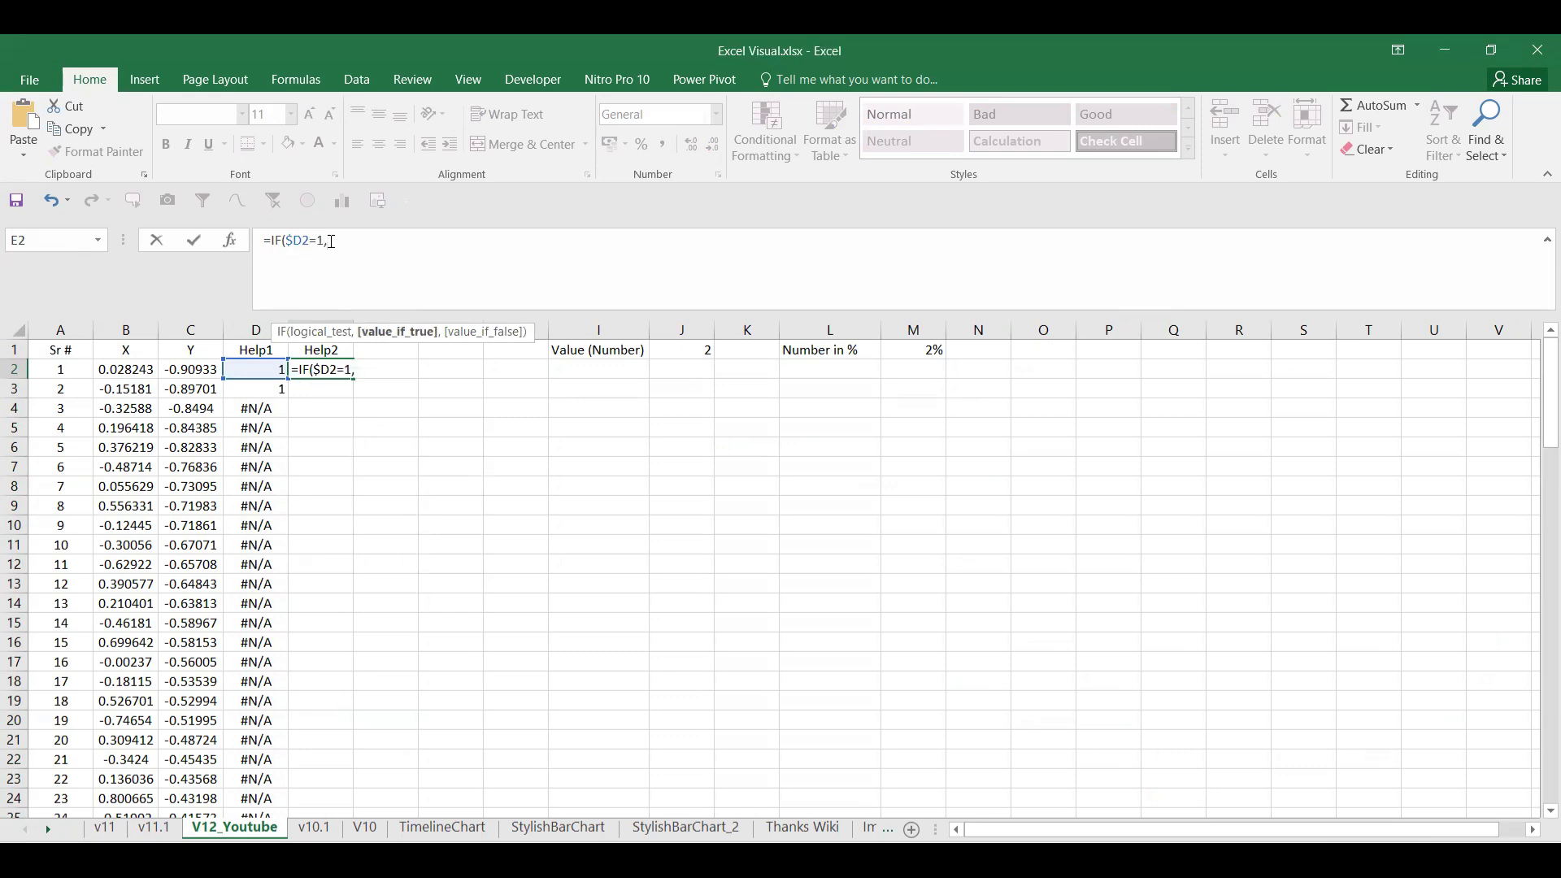
type("1,")
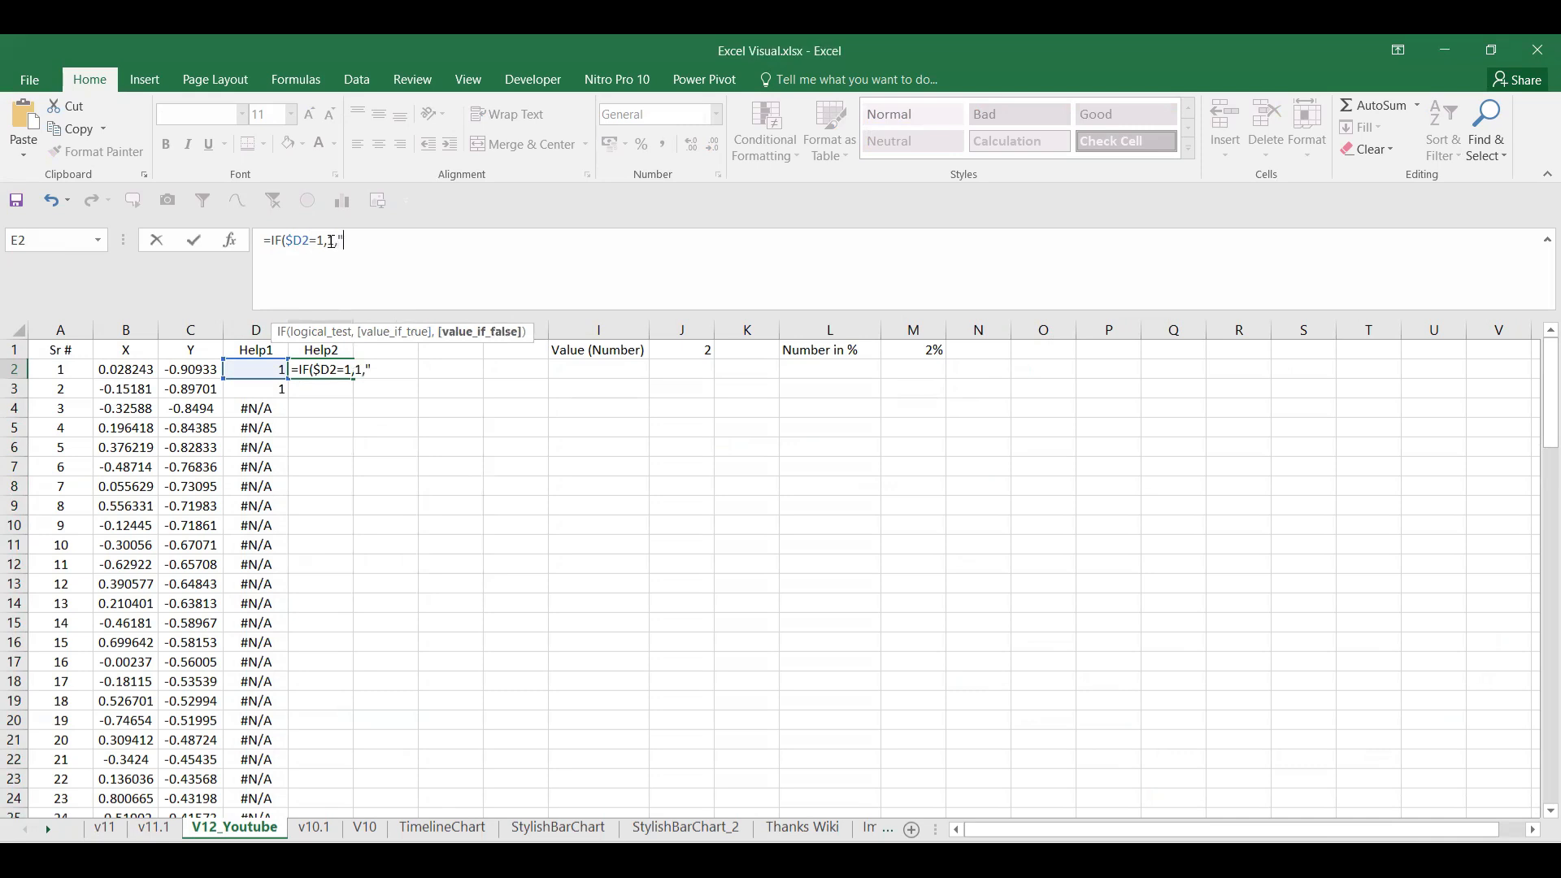
type("NA()")
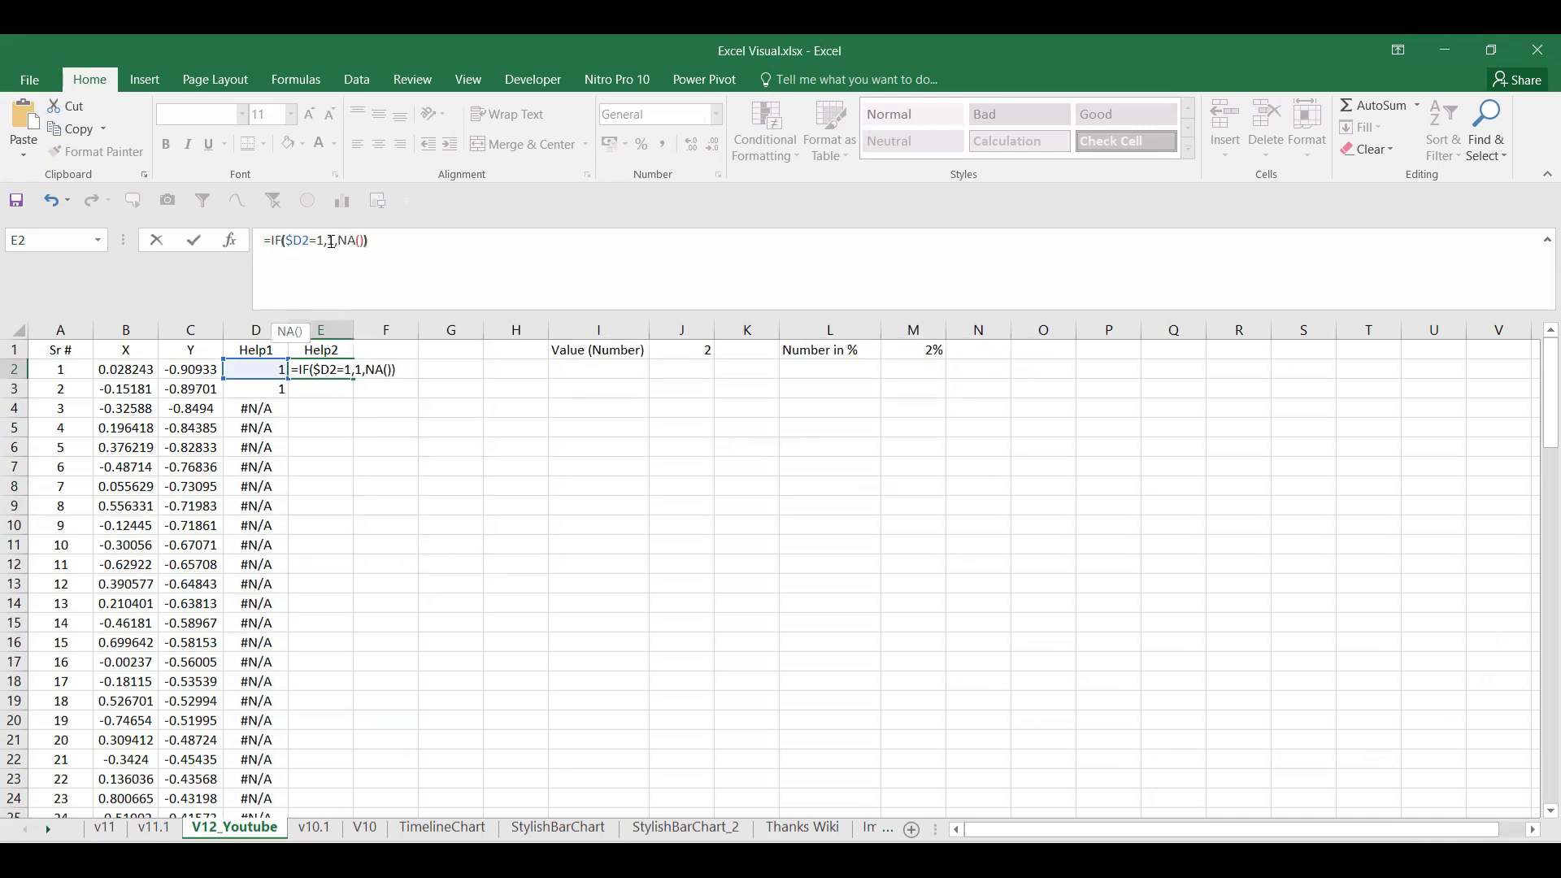
key("Return")
left_click(325, 370)
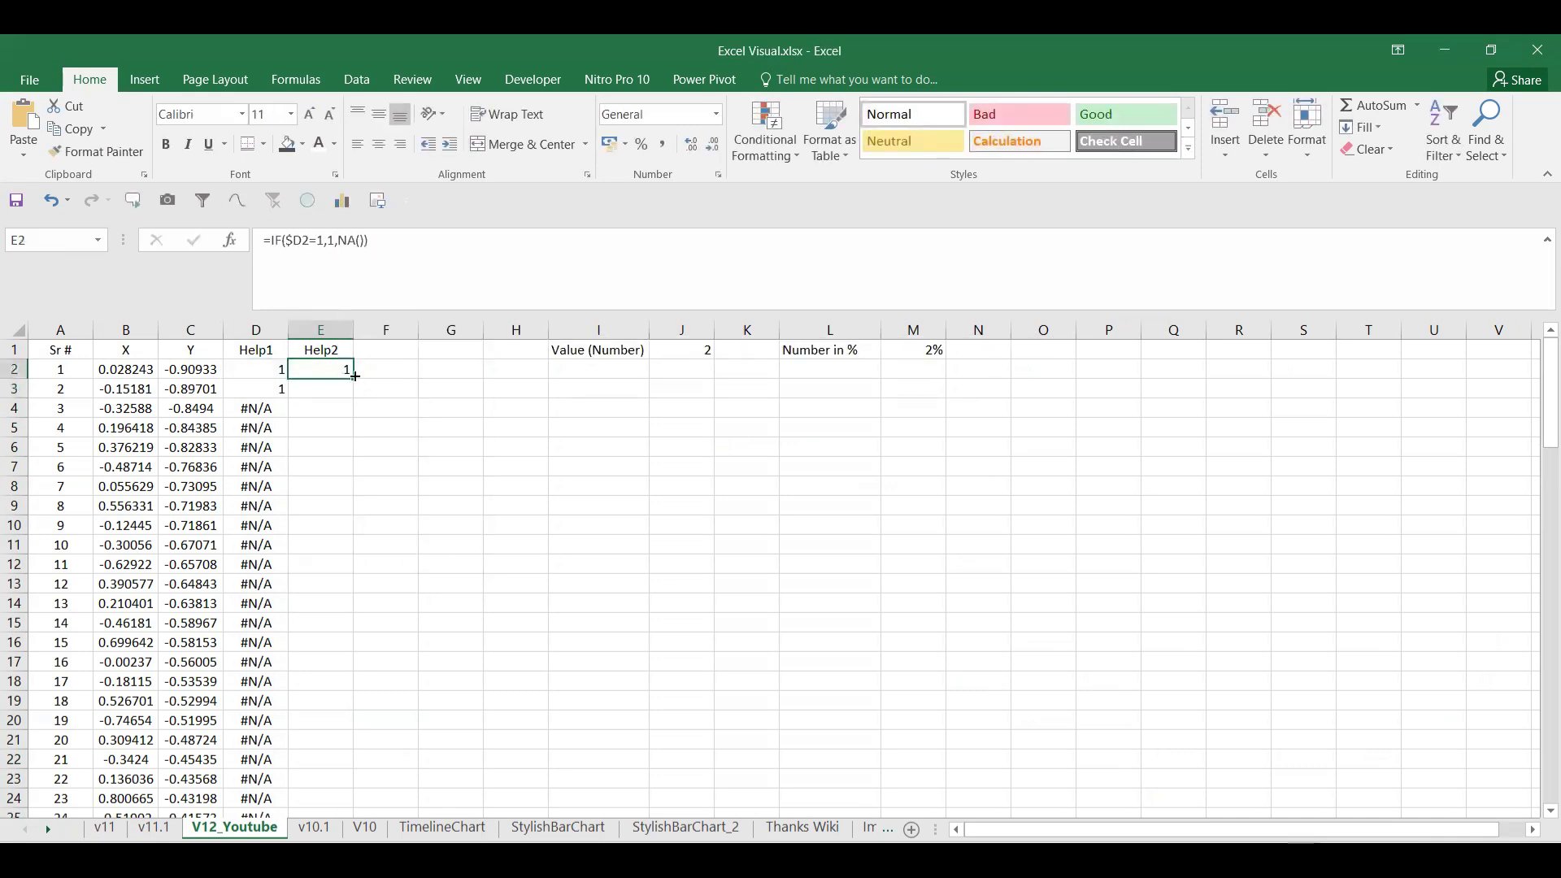
double_click(354, 379)
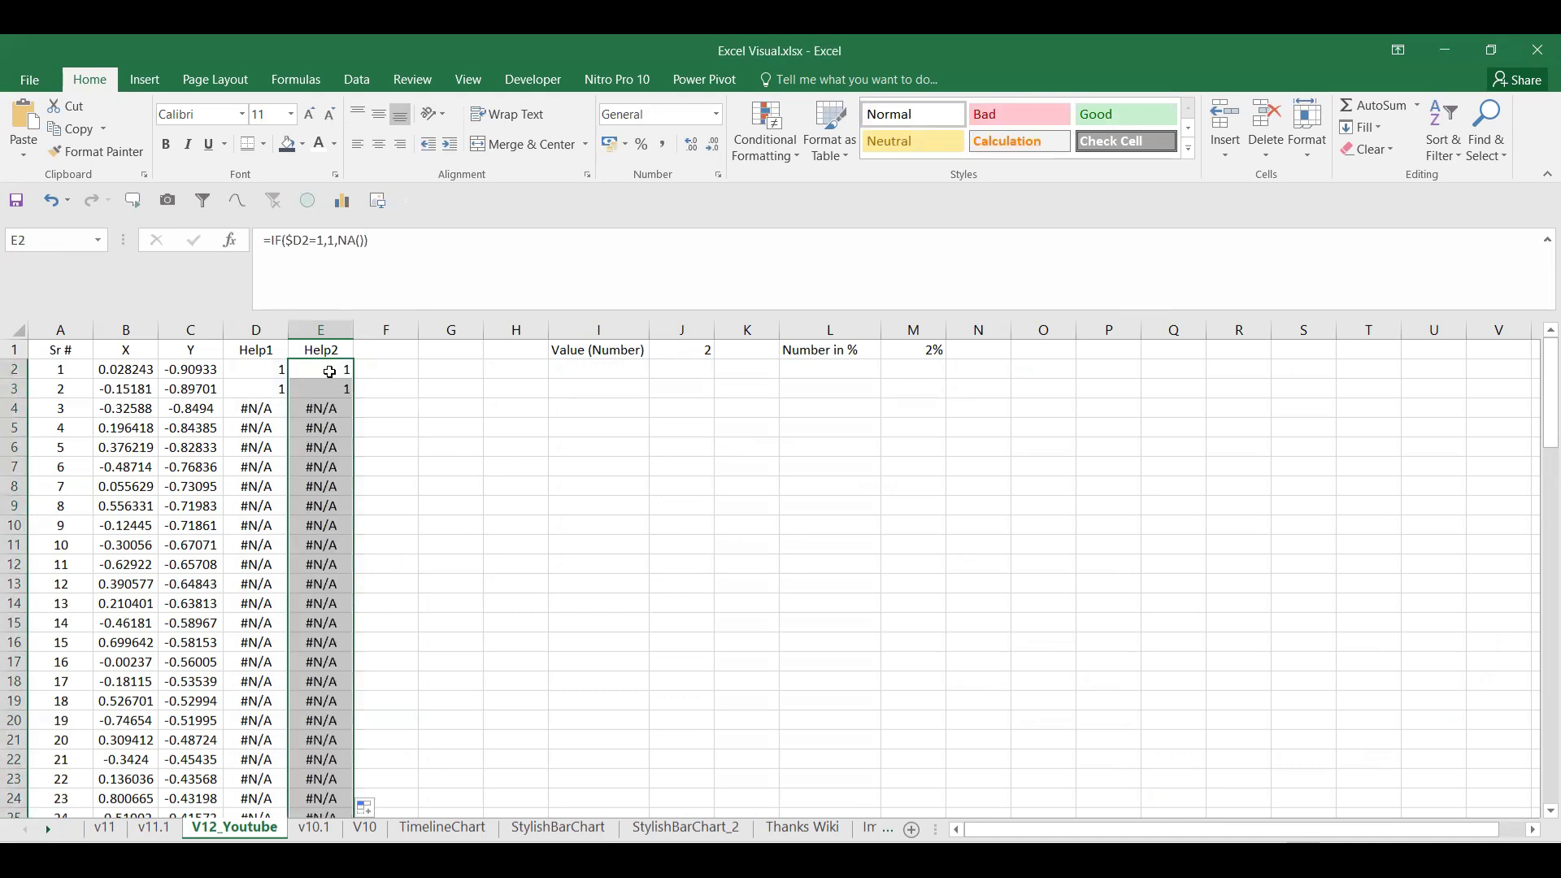
Step: After checking the v11 sheets, make E2 return the Y value from C2 and refill the column
left_click(105, 828)
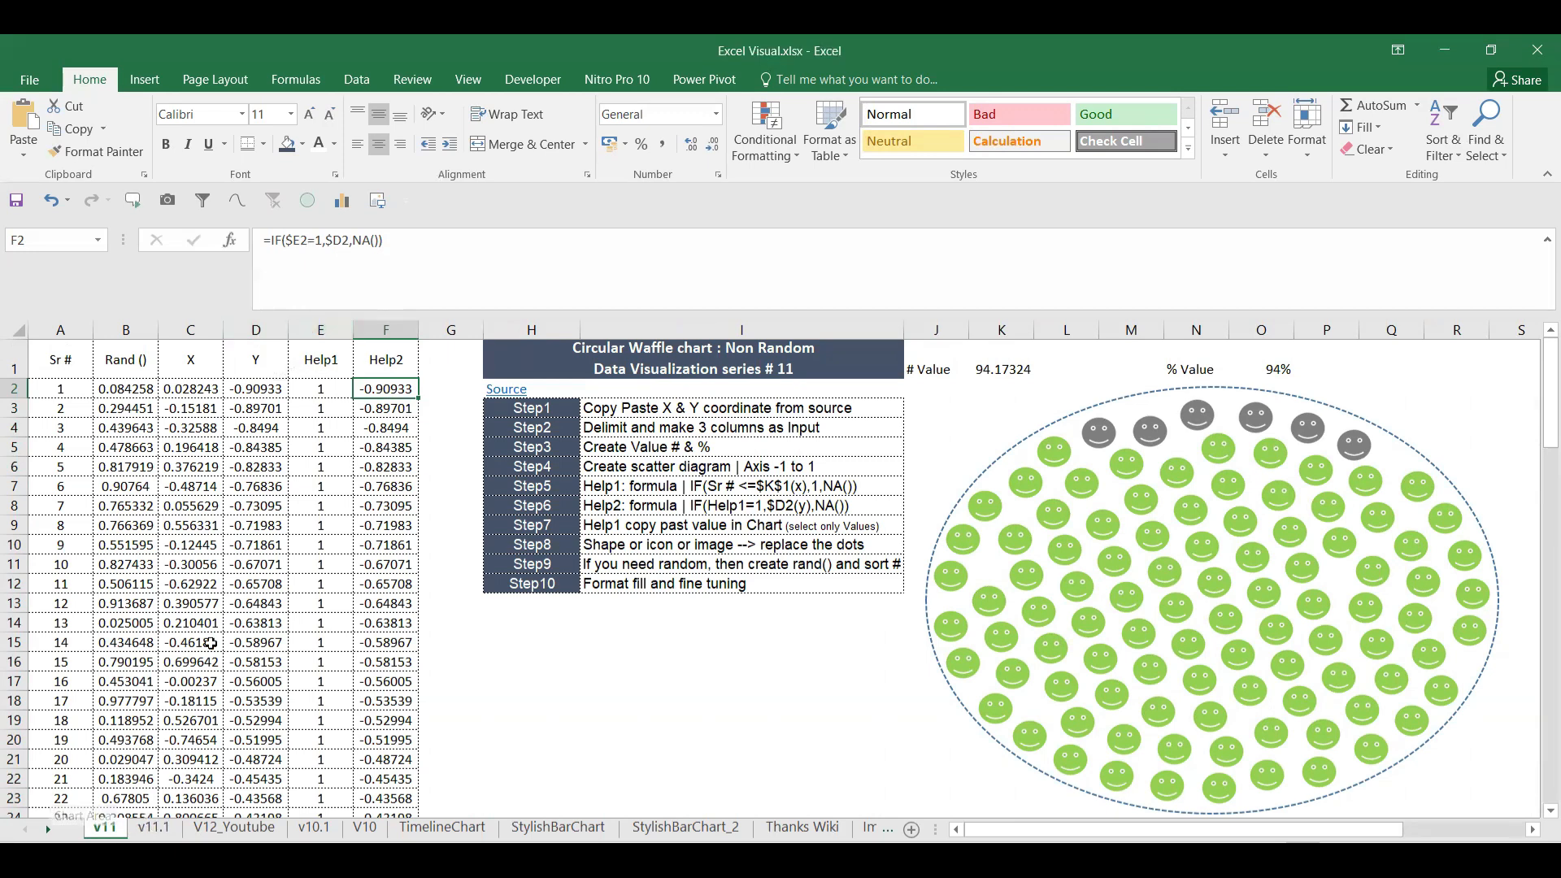
left_click(146, 827)
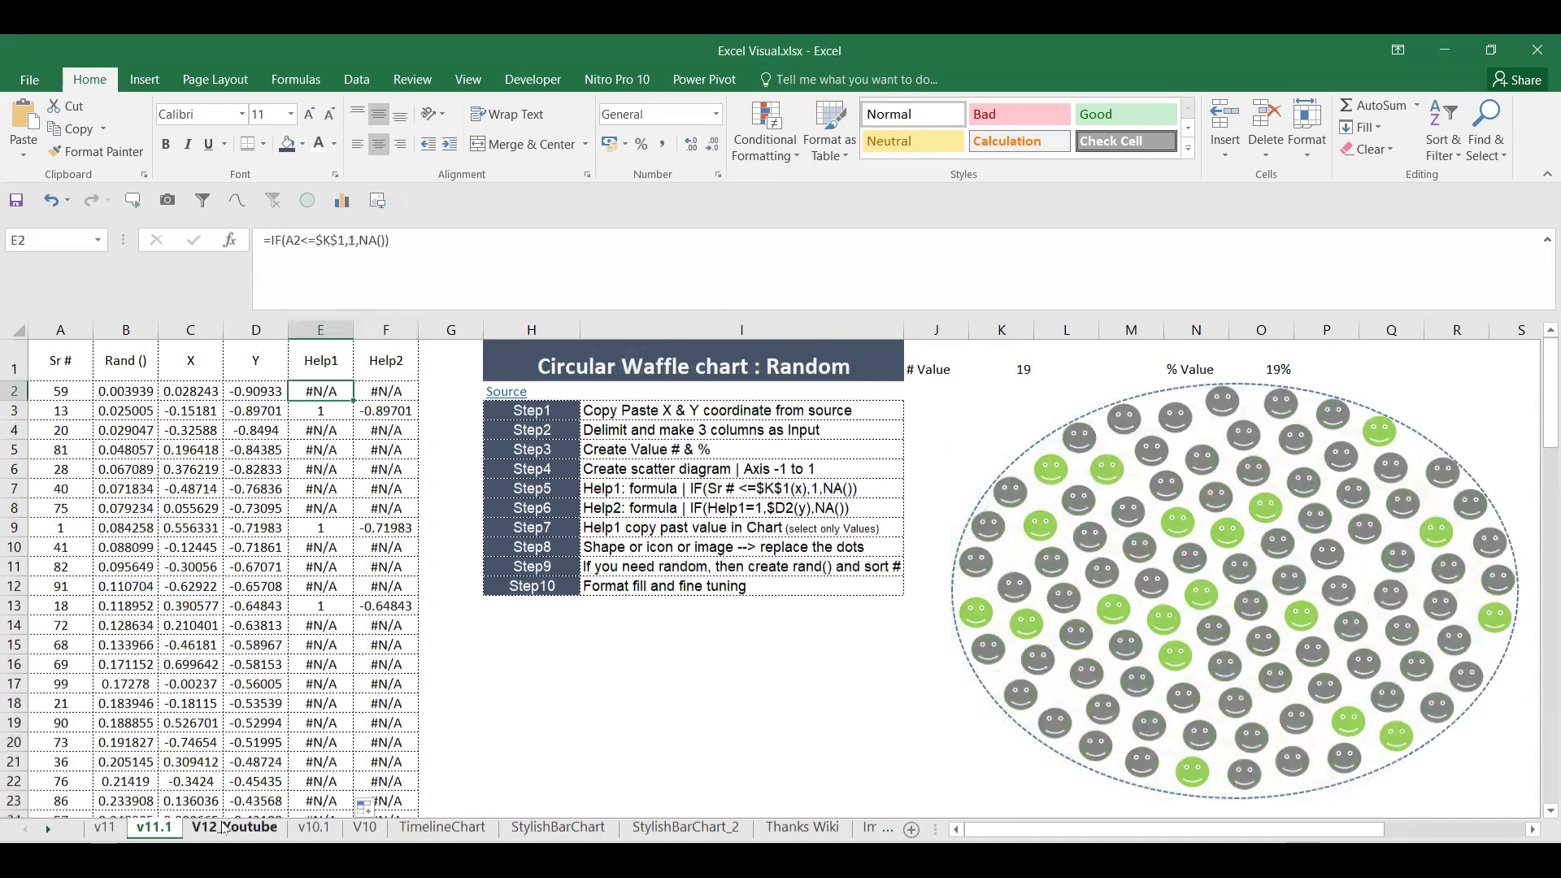
left_click(235, 826)
left_click(337, 368)
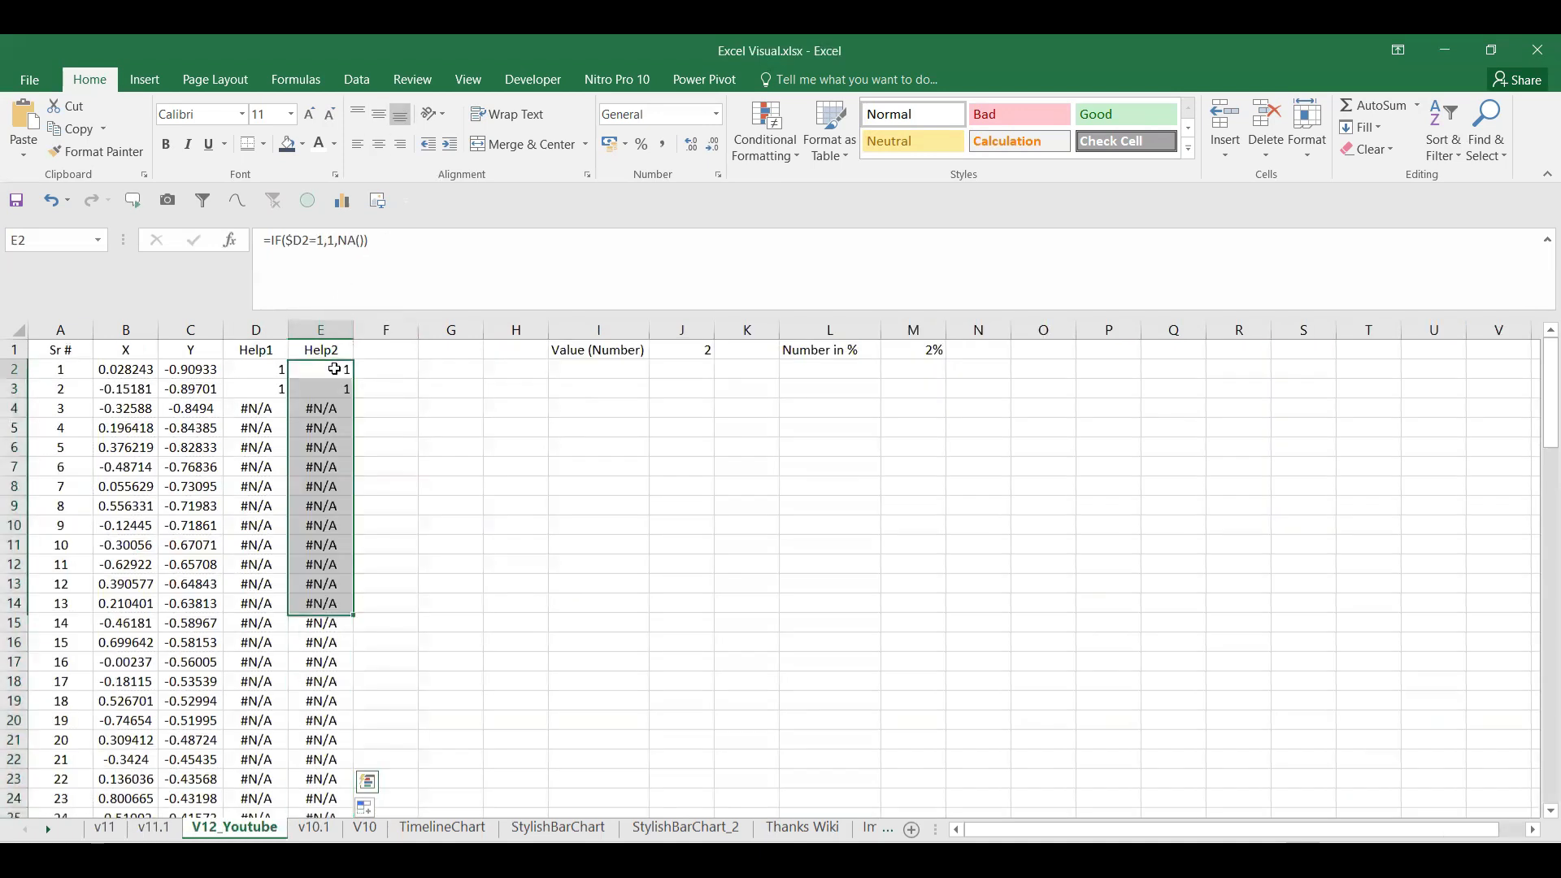
left_click(335, 240)
key("BackSpace")
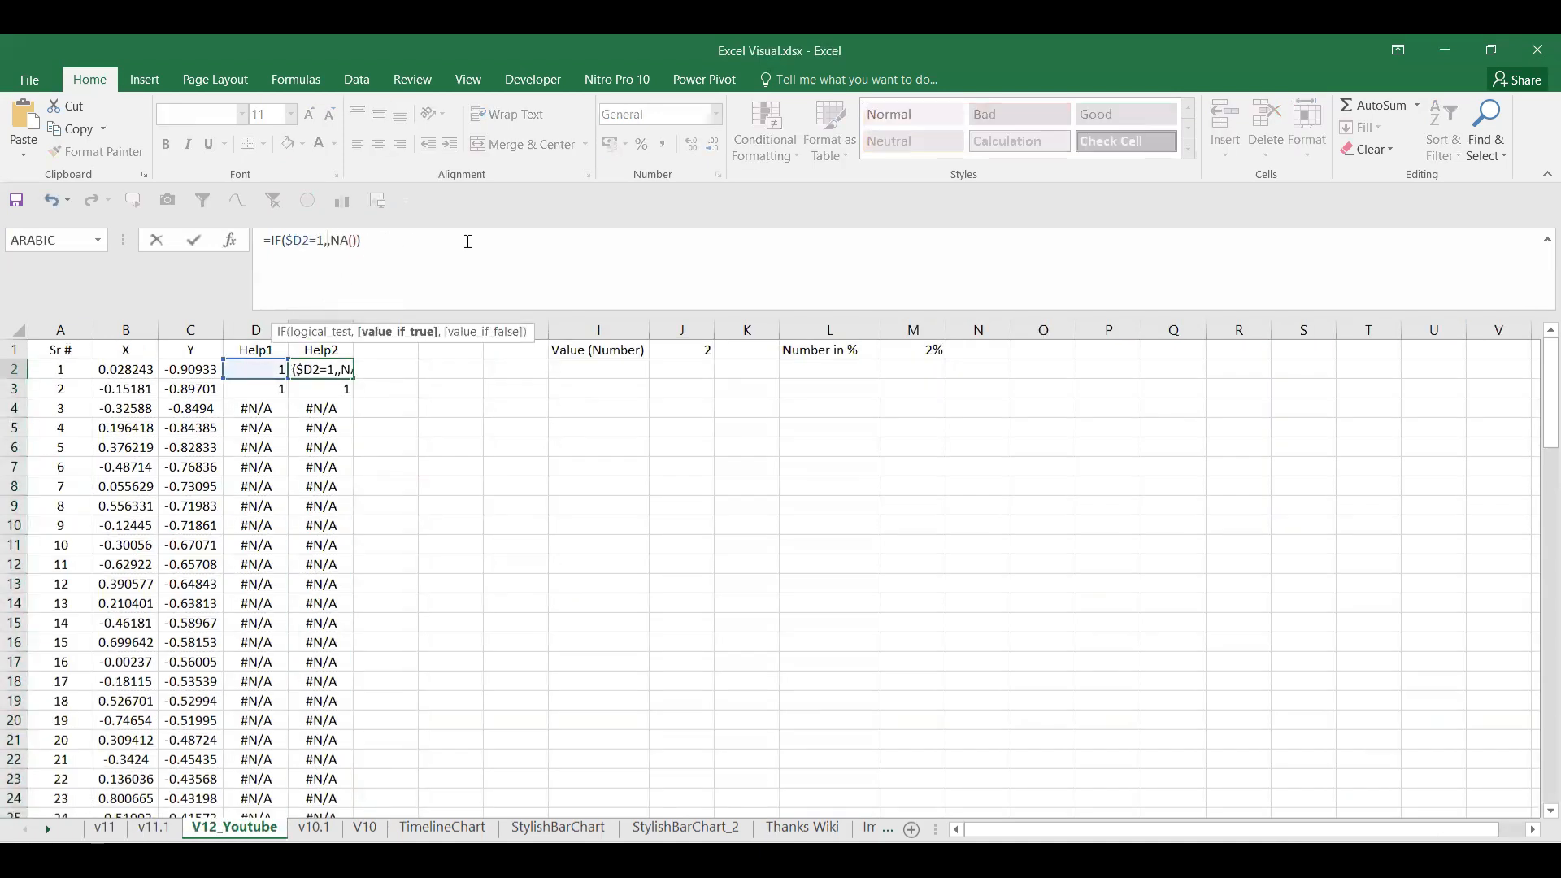
left_click(209, 370)
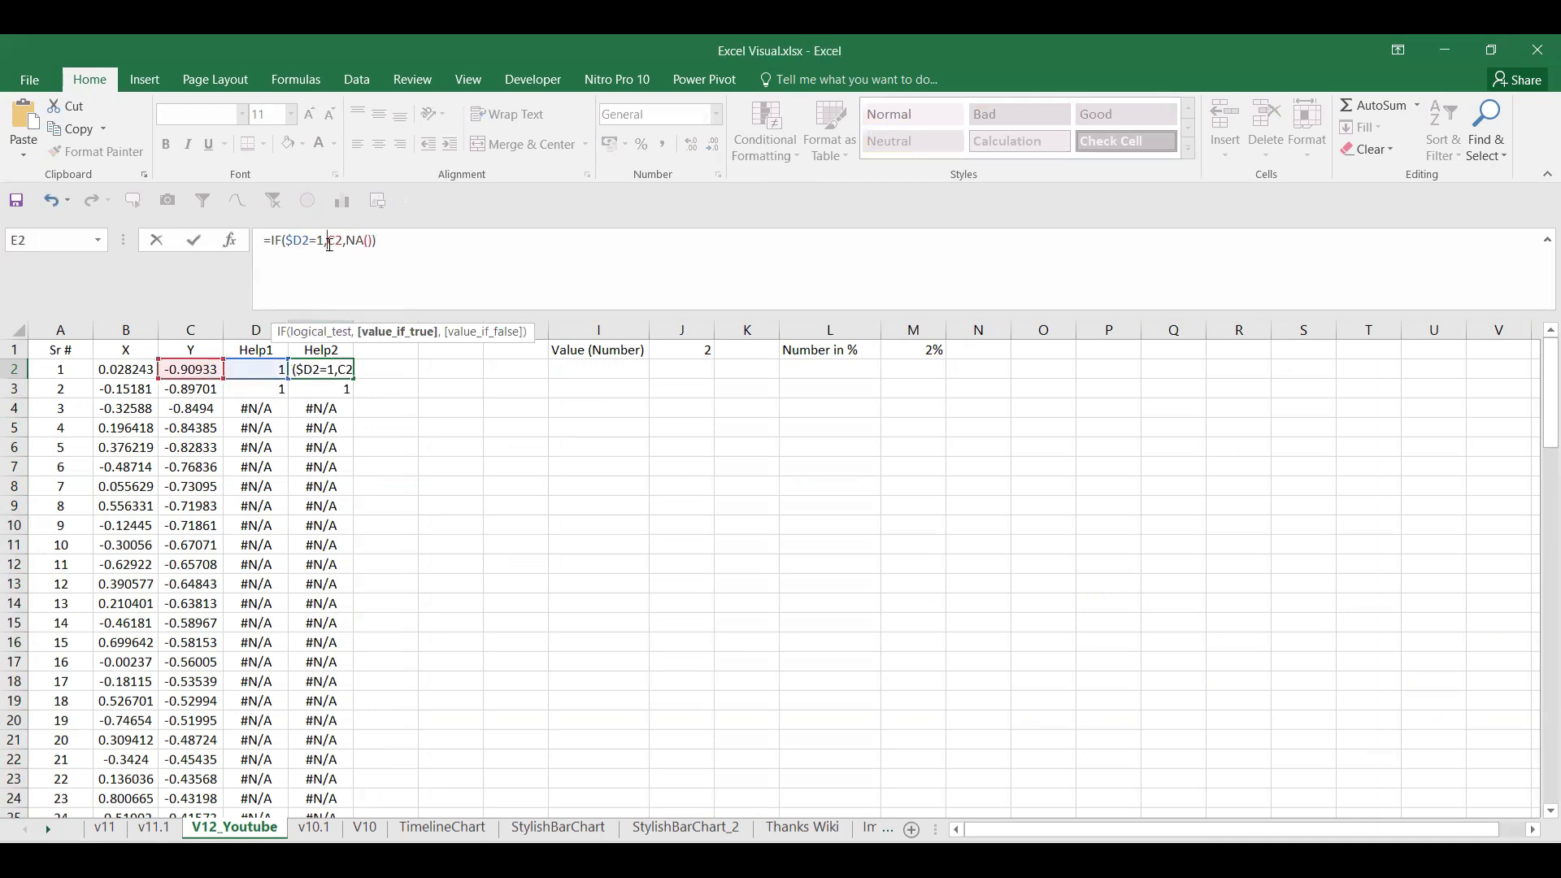
key("Return")
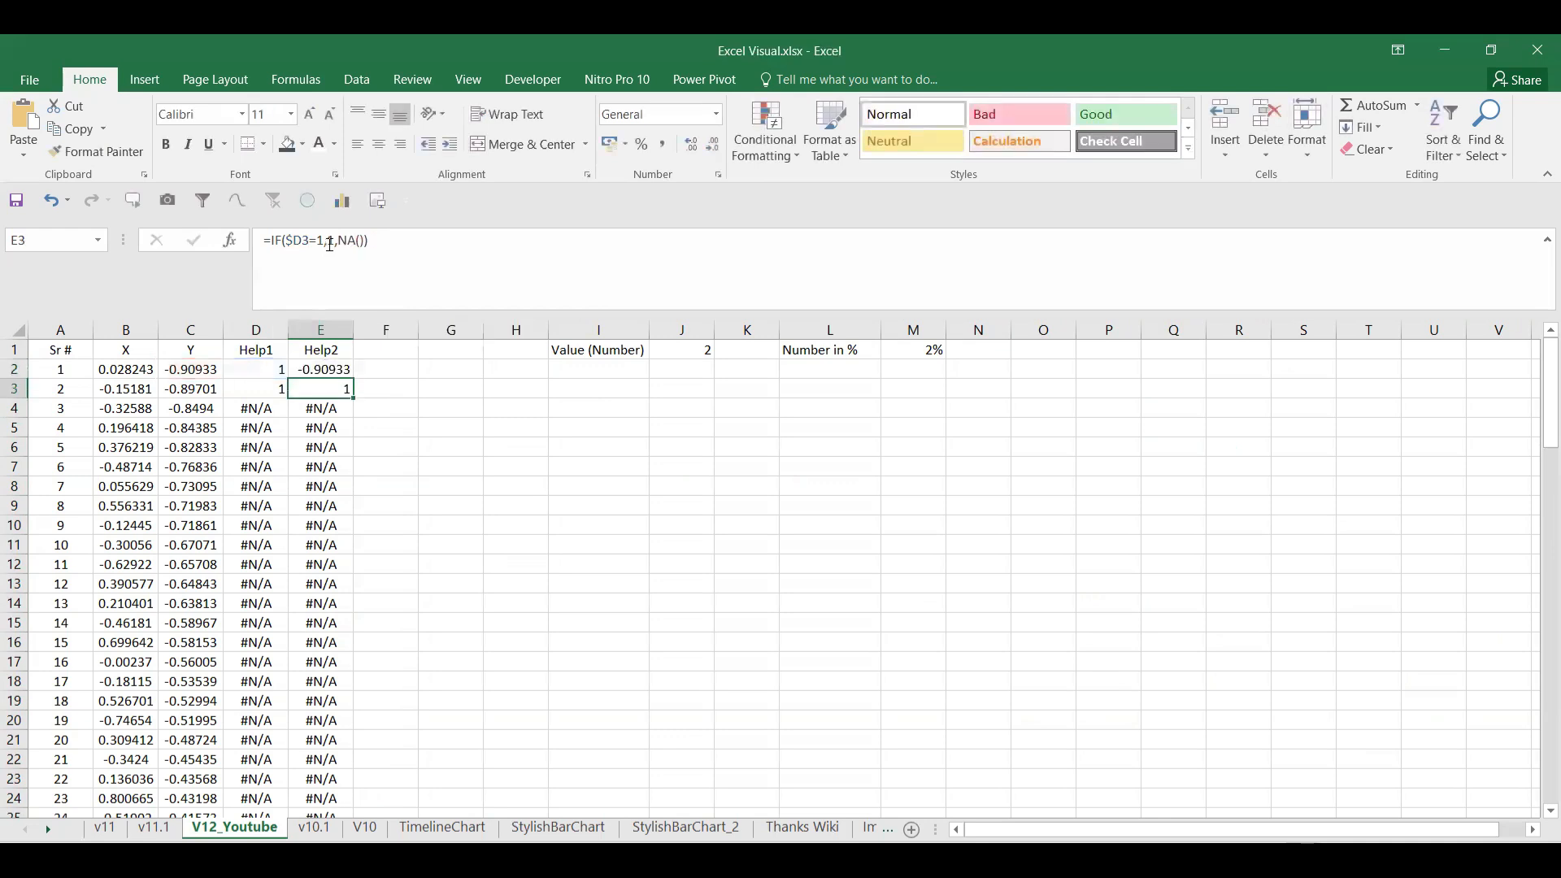
key("Up")
double_click(356, 377)
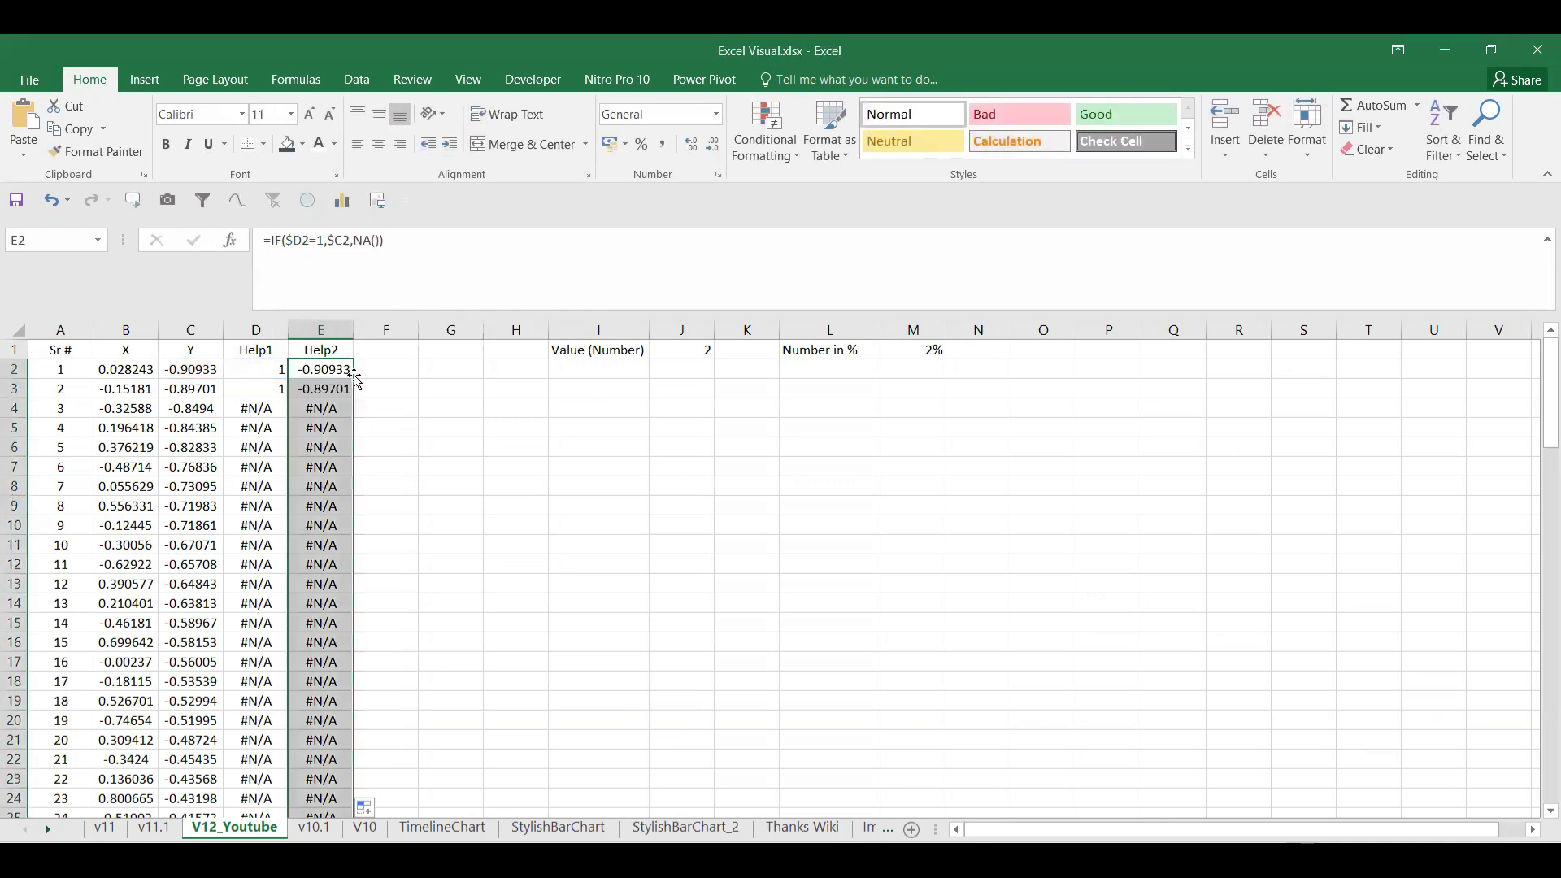
Step: Set the percentage in M1 to 3%, then to 4%
left_click(422, 541)
left_click(936, 346)
type("3")
key("Return")
left_click(936, 346)
type("4")
key("Return")
Step: Change M1 to 10%, then 12%, and select the X and Y columns B and C
left_click(936, 346)
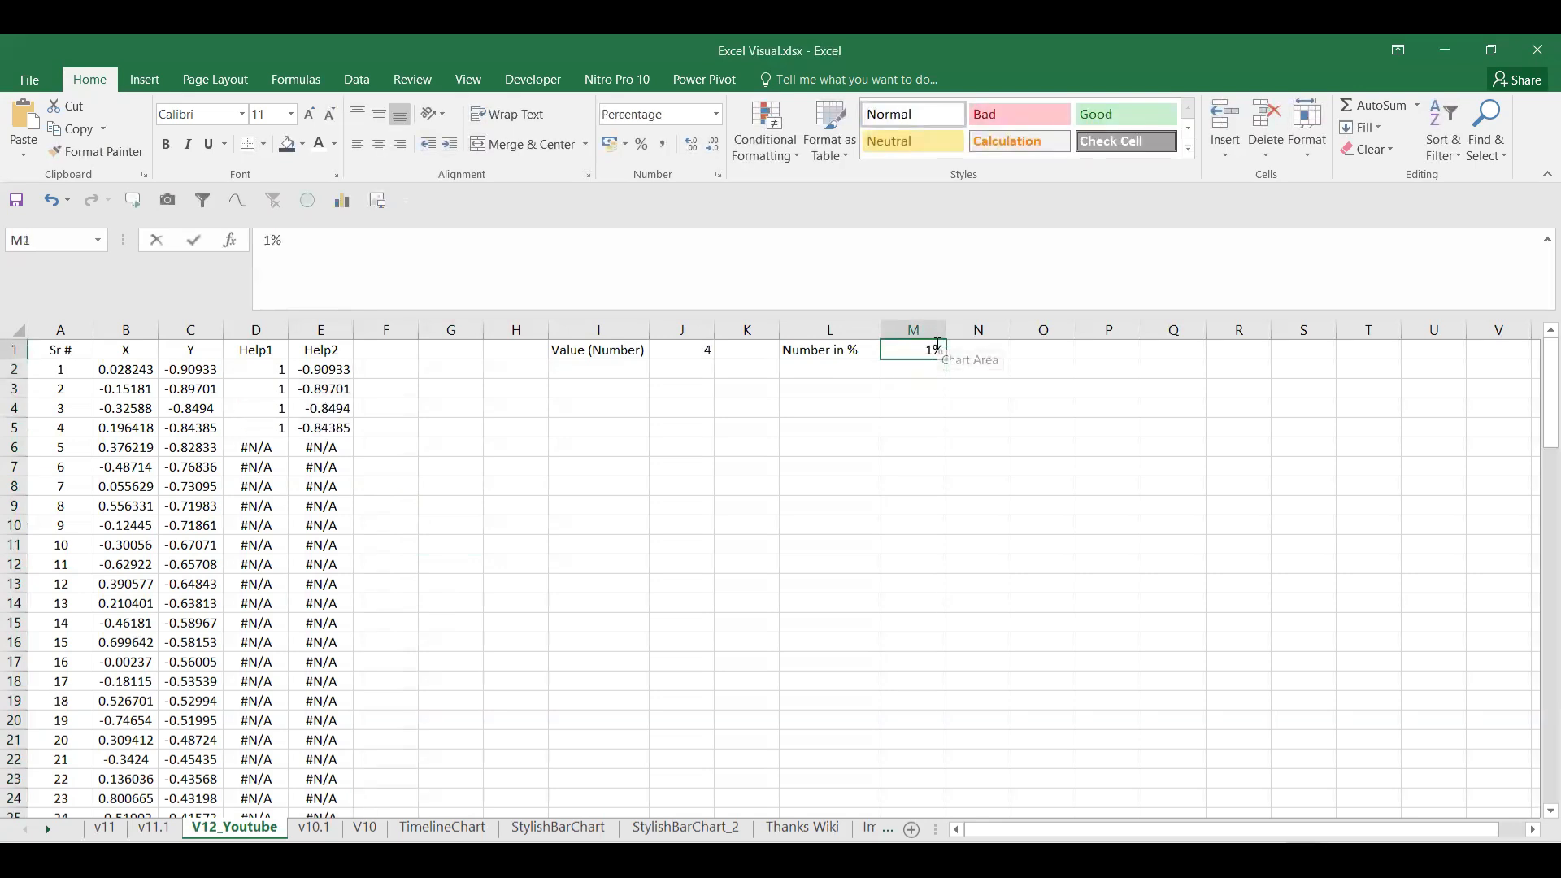
type("10")
key("Return")
left_click(936, 347)
type("12")
key("Return")
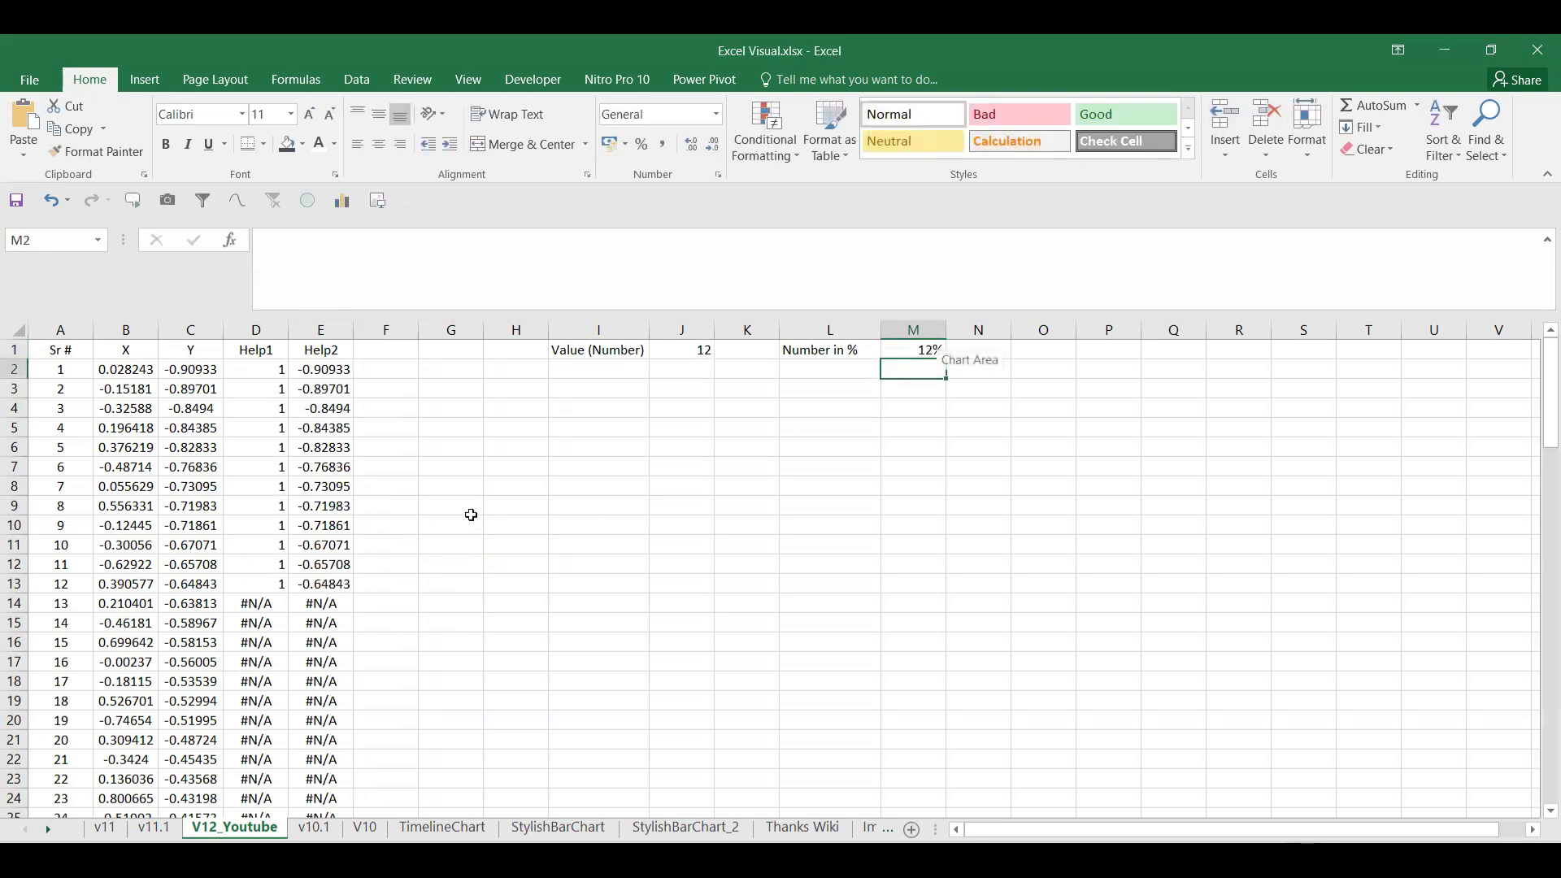
left_click(441, 509)
left_click_drag(124, 329, 176, 323)
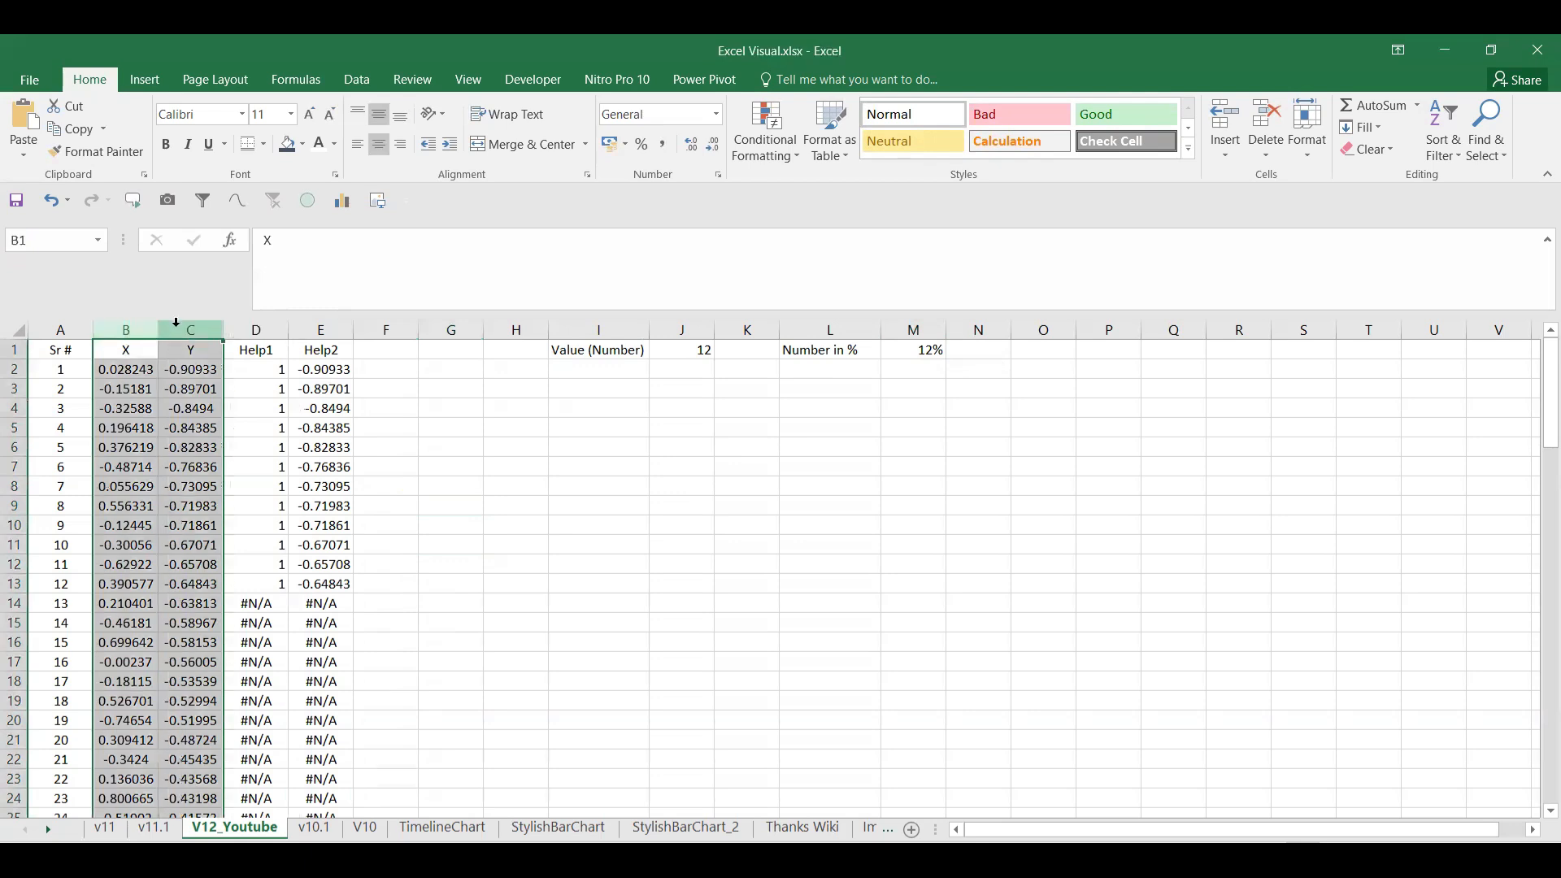
Step: Insert a scatter chart of the X and Y columns and enlarge it
left_click(153, 79)
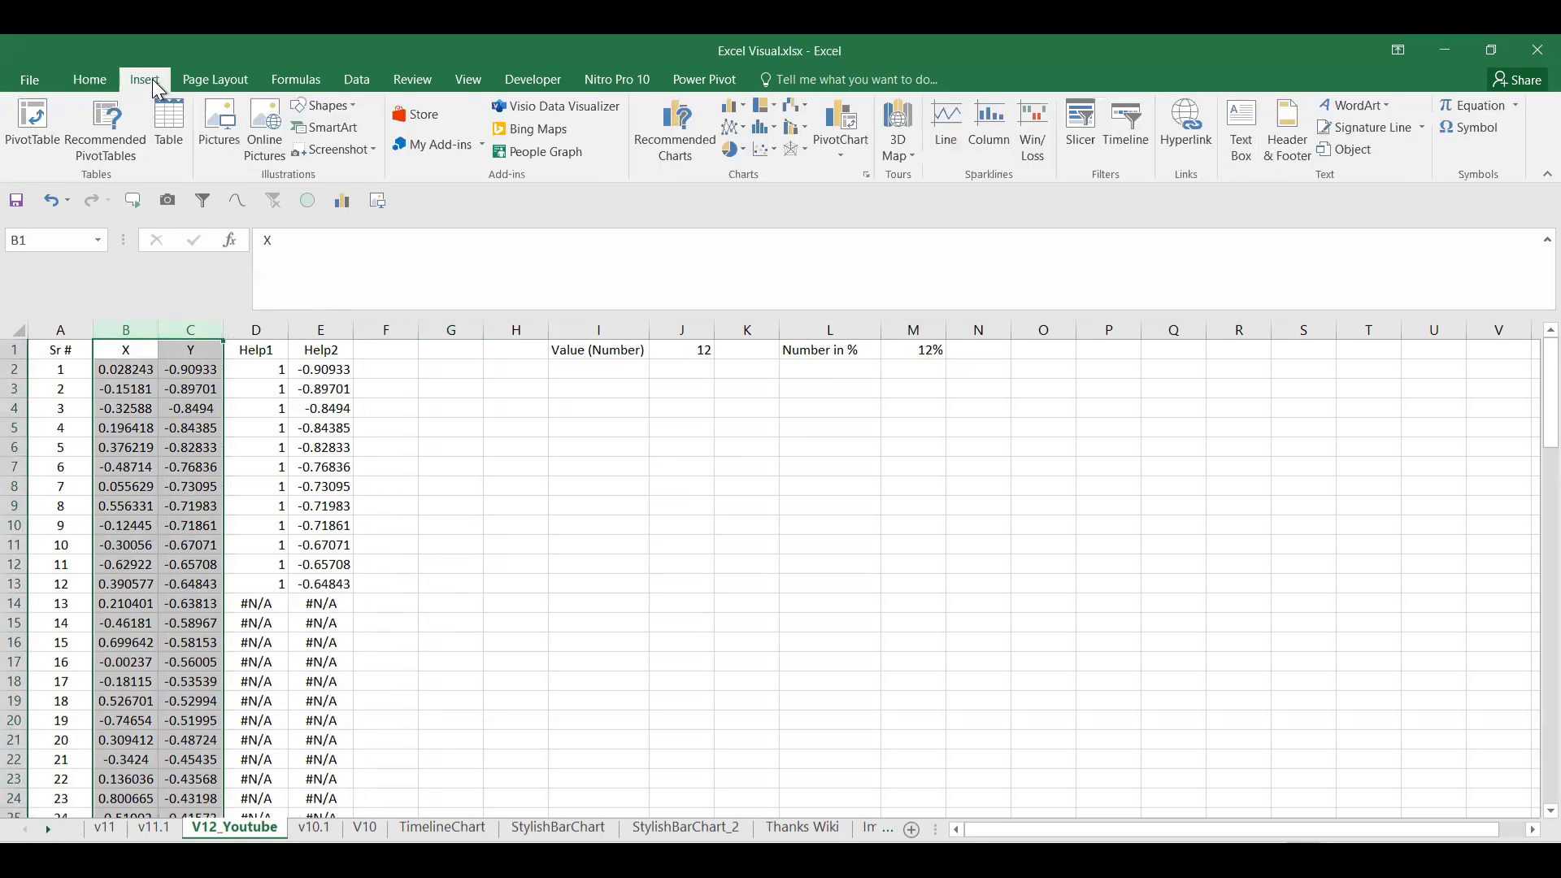
left_click(771, 146)
left_click(779, 210)
left_click_drag(1045, 736, 1240, 821)
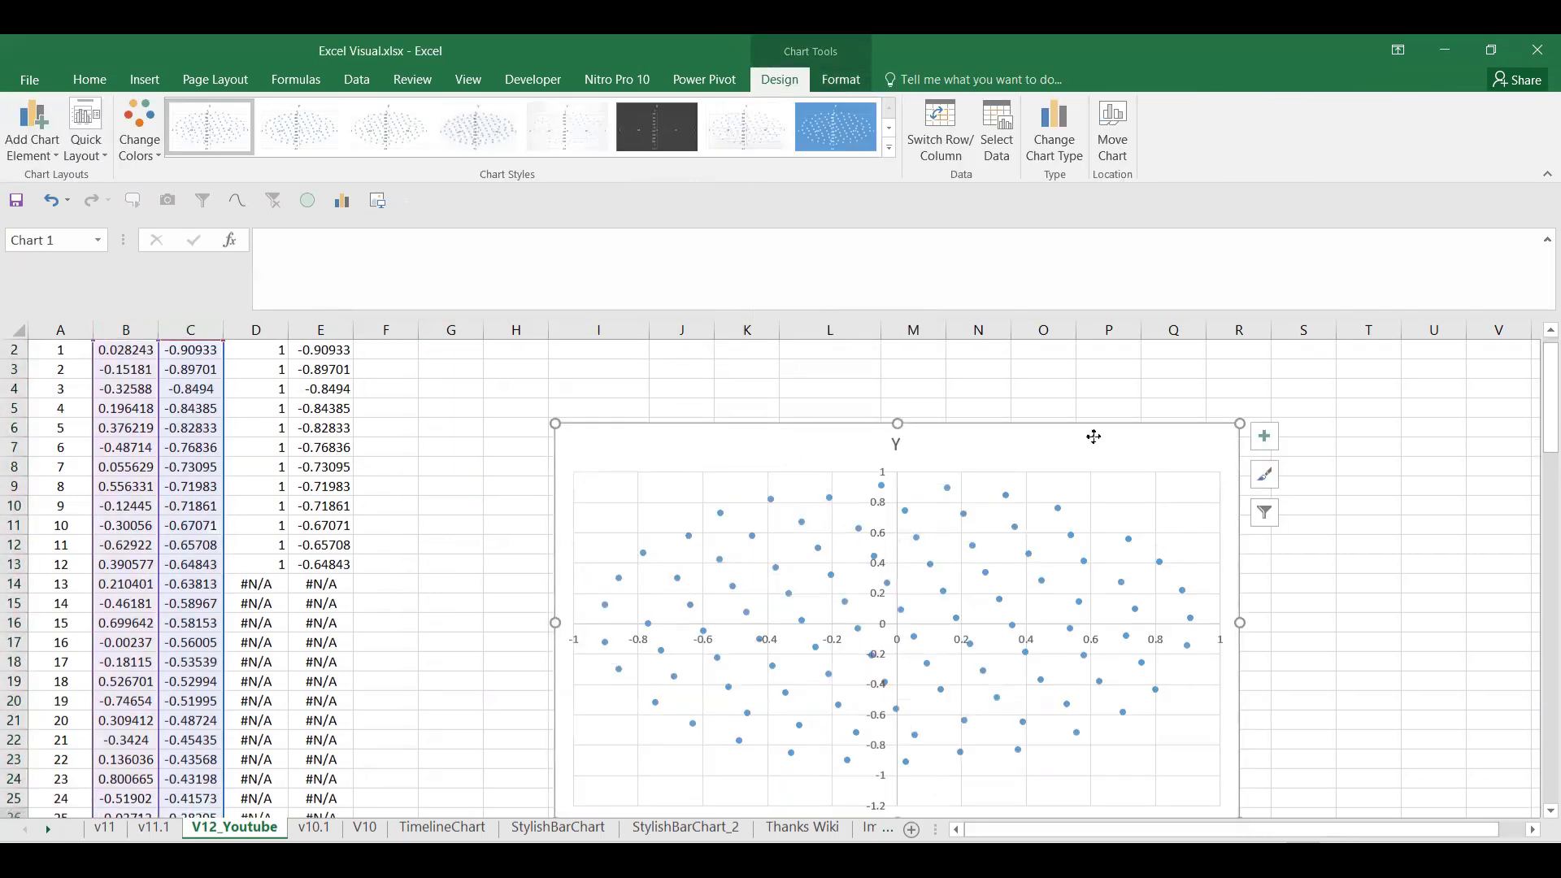
Step: Move the chart up and left and delete its 'Y' title
left_click_drag(1095, 436, 1057, 379)
left_click(859, 385)
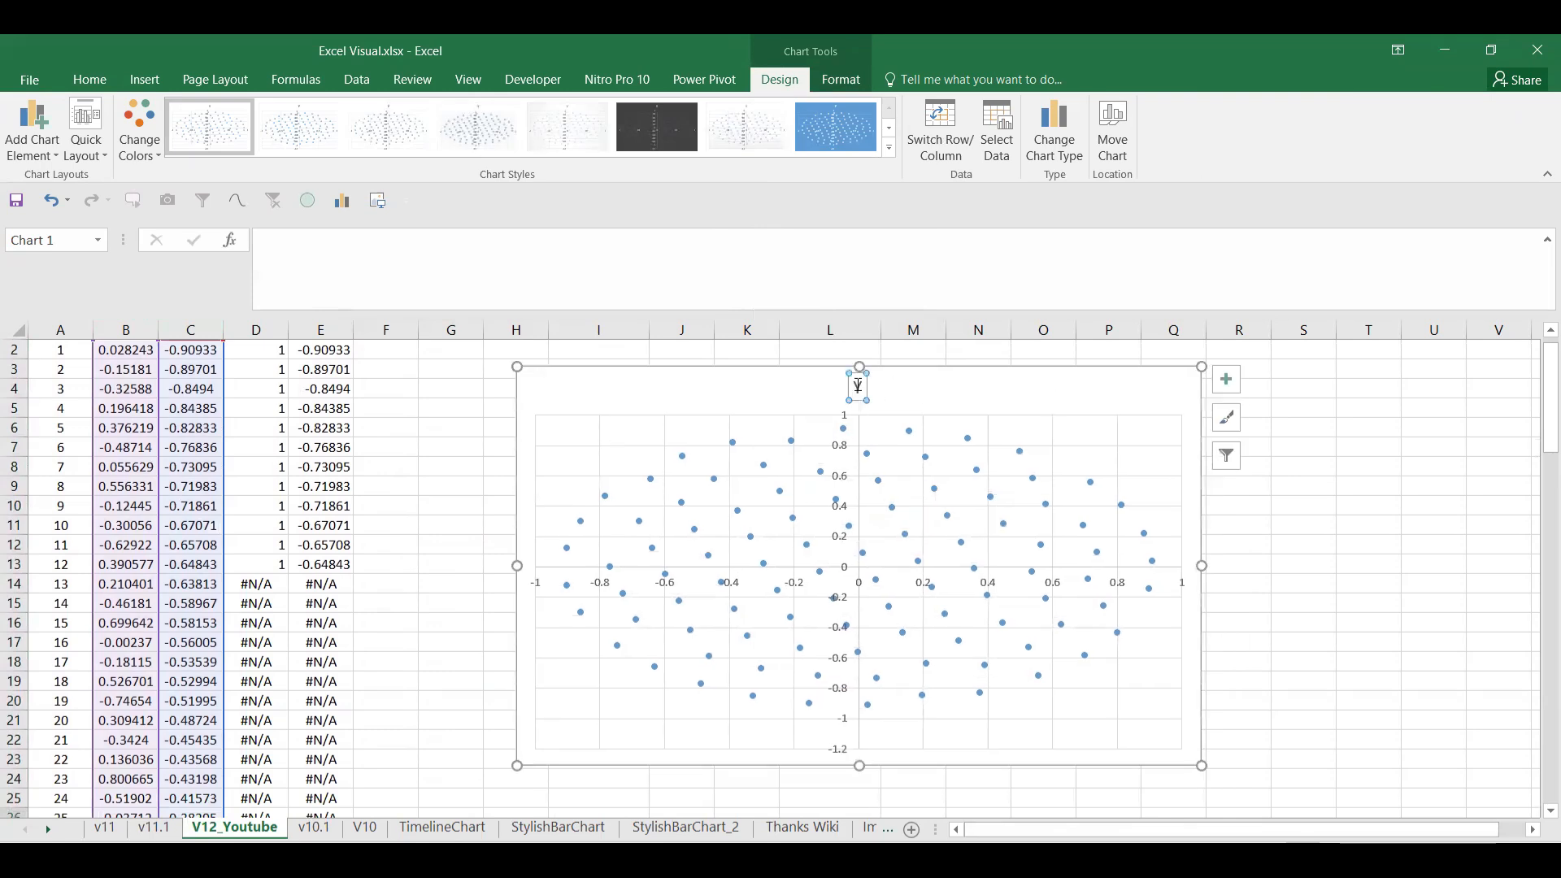
key("Delete")
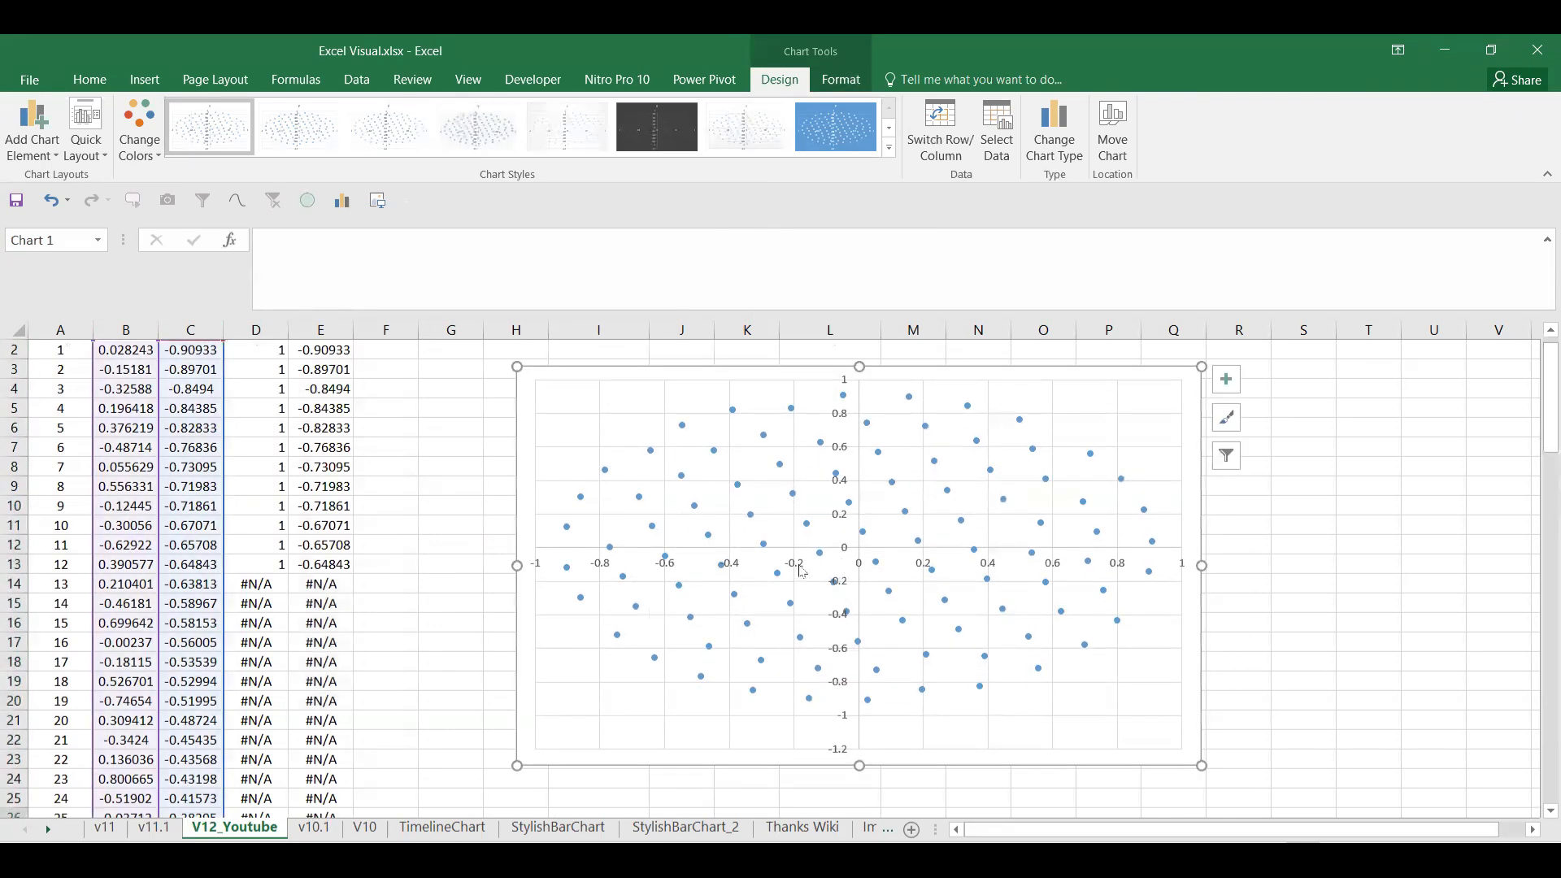
right_click(803, 572)
Step: Set the vertical axis minimum to -1 and major unit to 0.2, then delete the horizontal axis
left_click(850, 780)
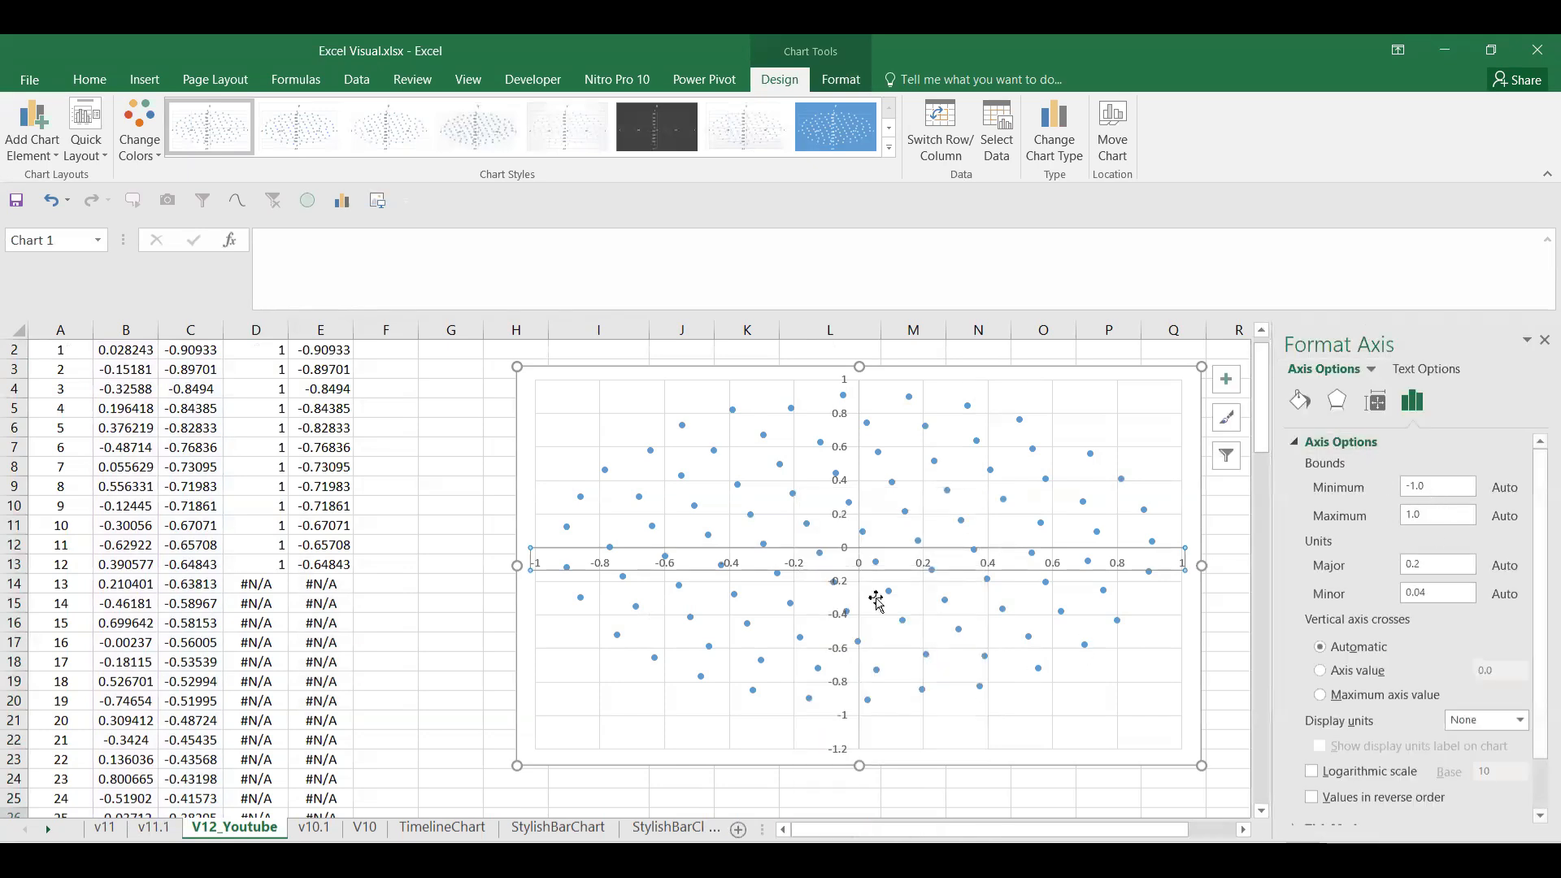
left_click(844, 753)
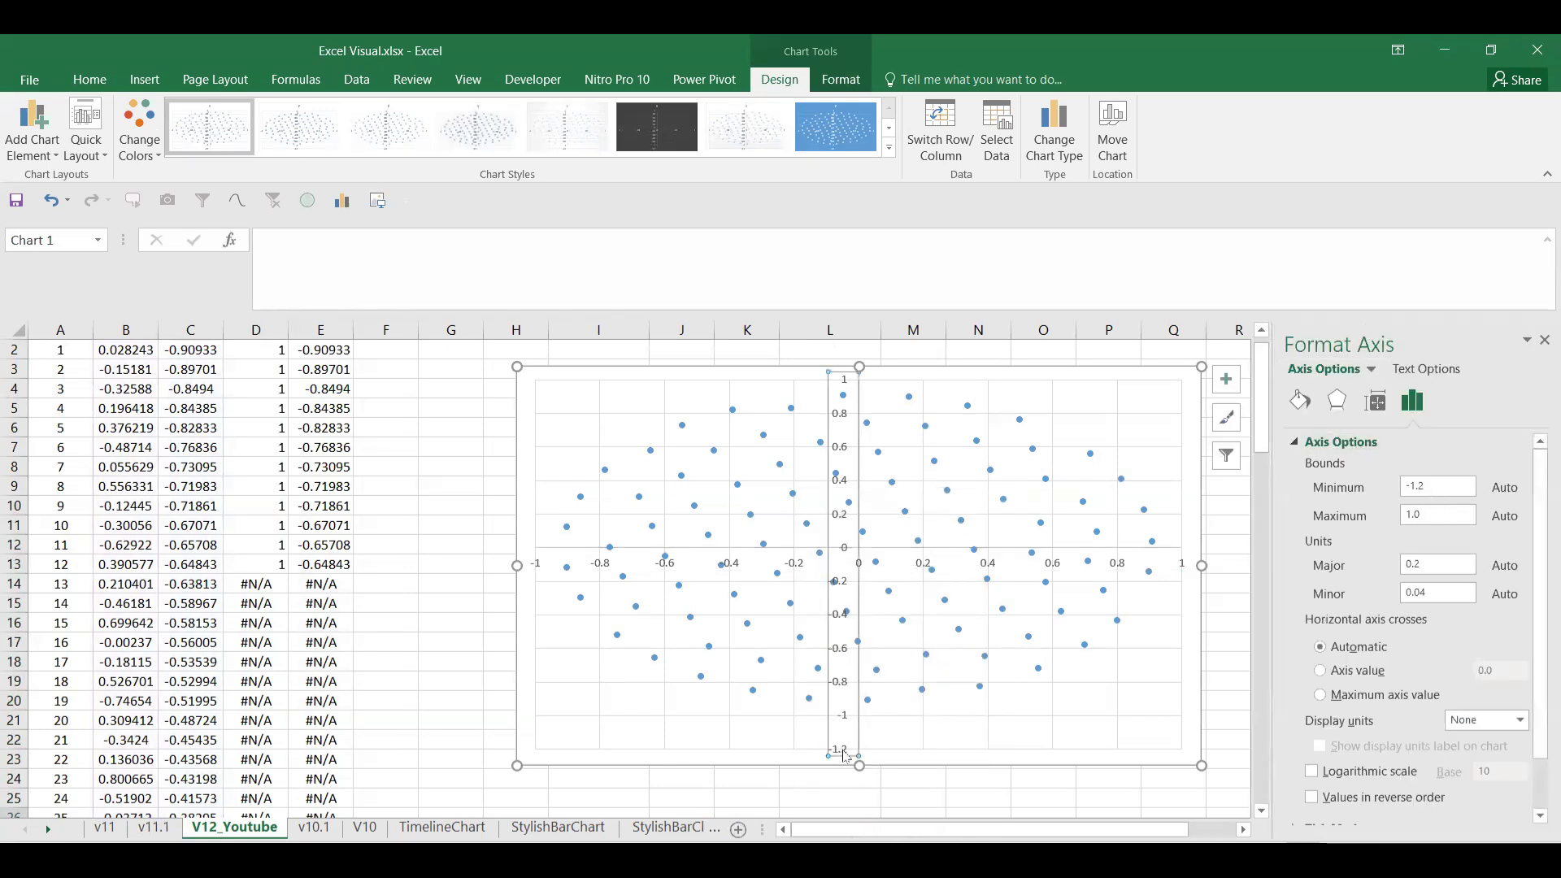
right_click(846, 756)
left_click(877, 736)
left_click(1435, 482)
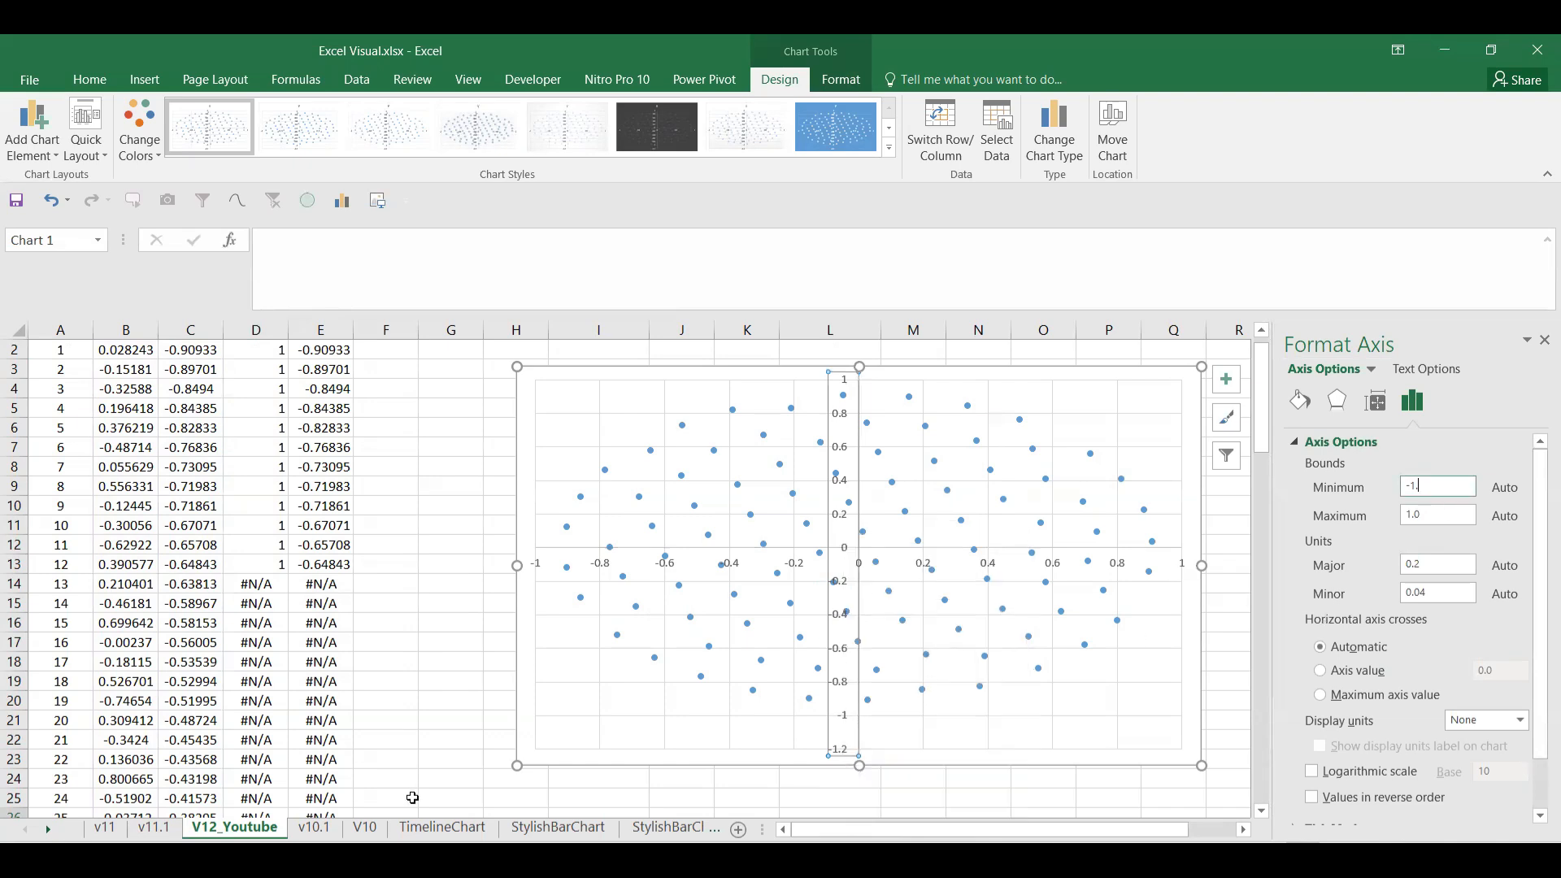
left_click(442, 762)
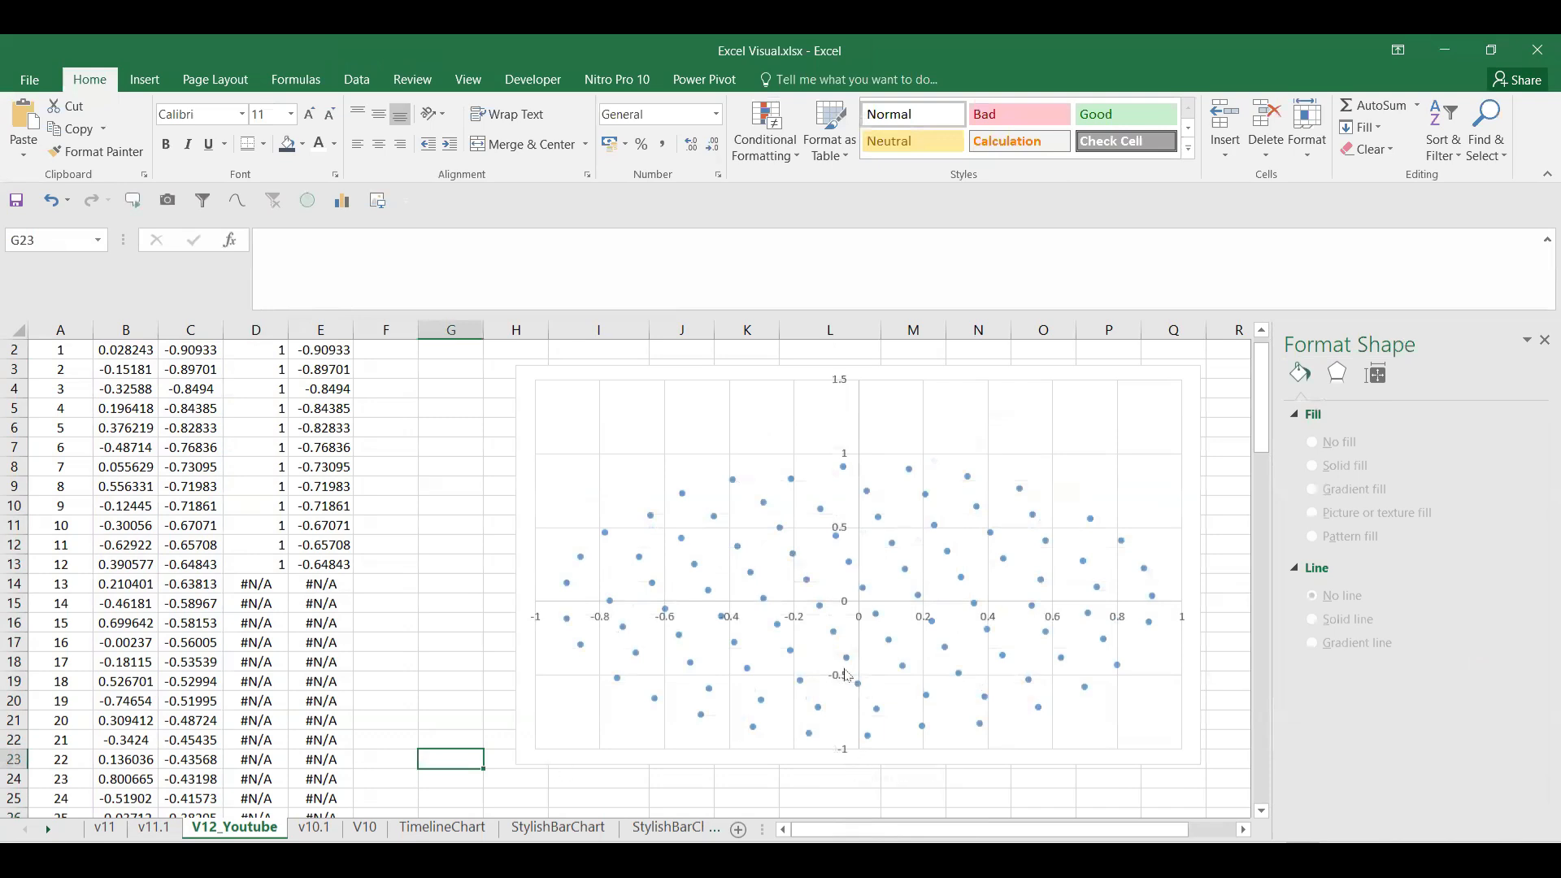
right_click(843, 751)
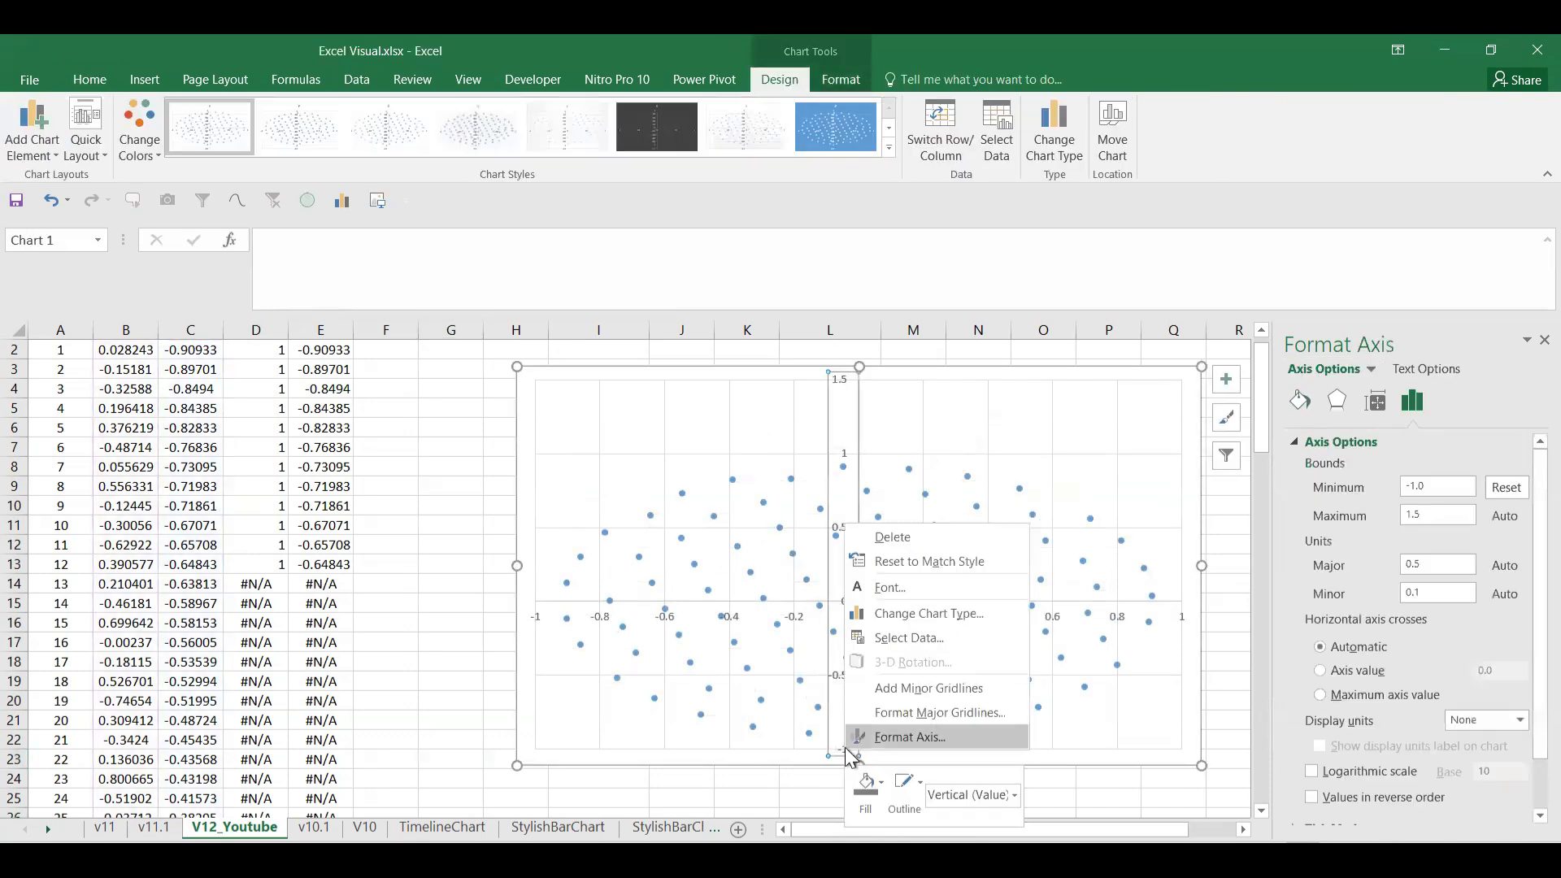
left_click(1434, 562)
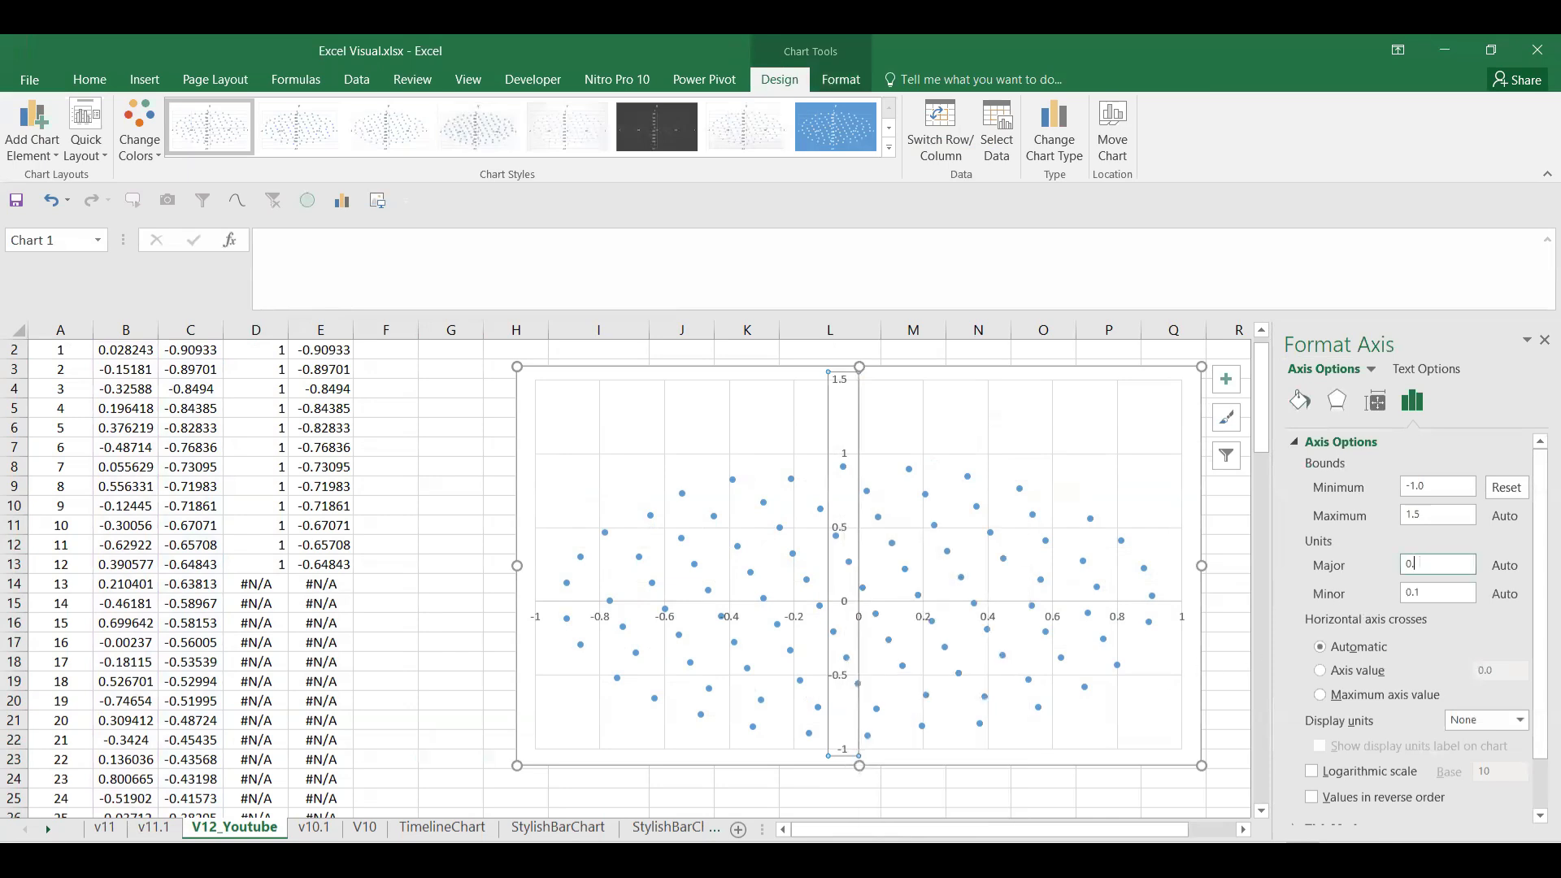
left_click(429, 686)
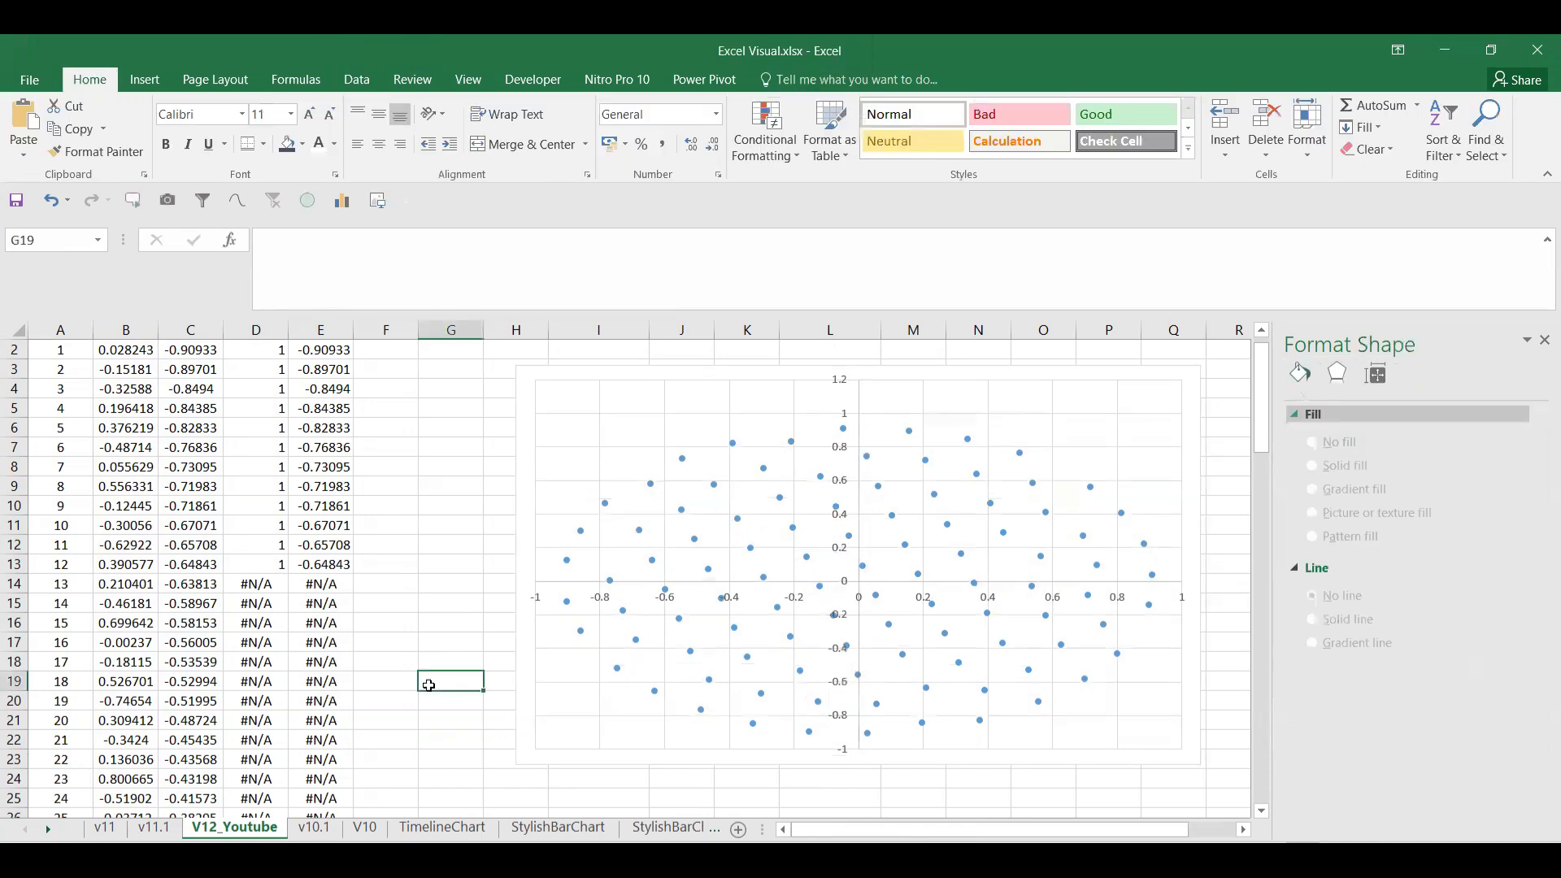
left_click(1054, 599)
key("Delete")
Step: Delete the vertical axis and the horizontal and vertical gridlines, then stretch the chart taller
left_click(836, 643)
key("Delete")
left_click(847, 616)
key("Delete")
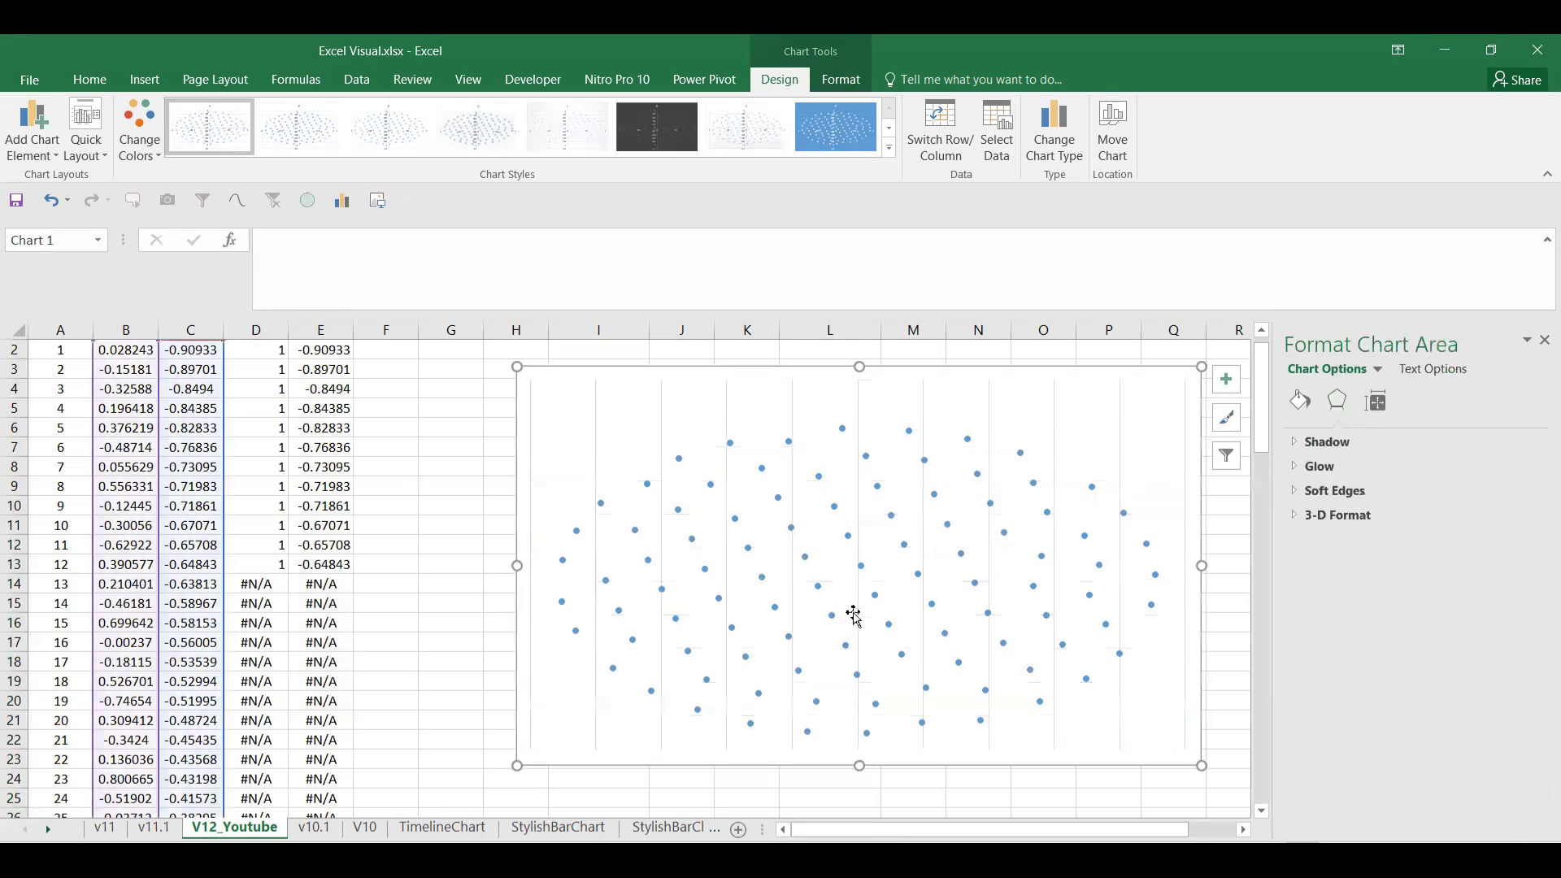
left_click(925, 412)
key("Delete")
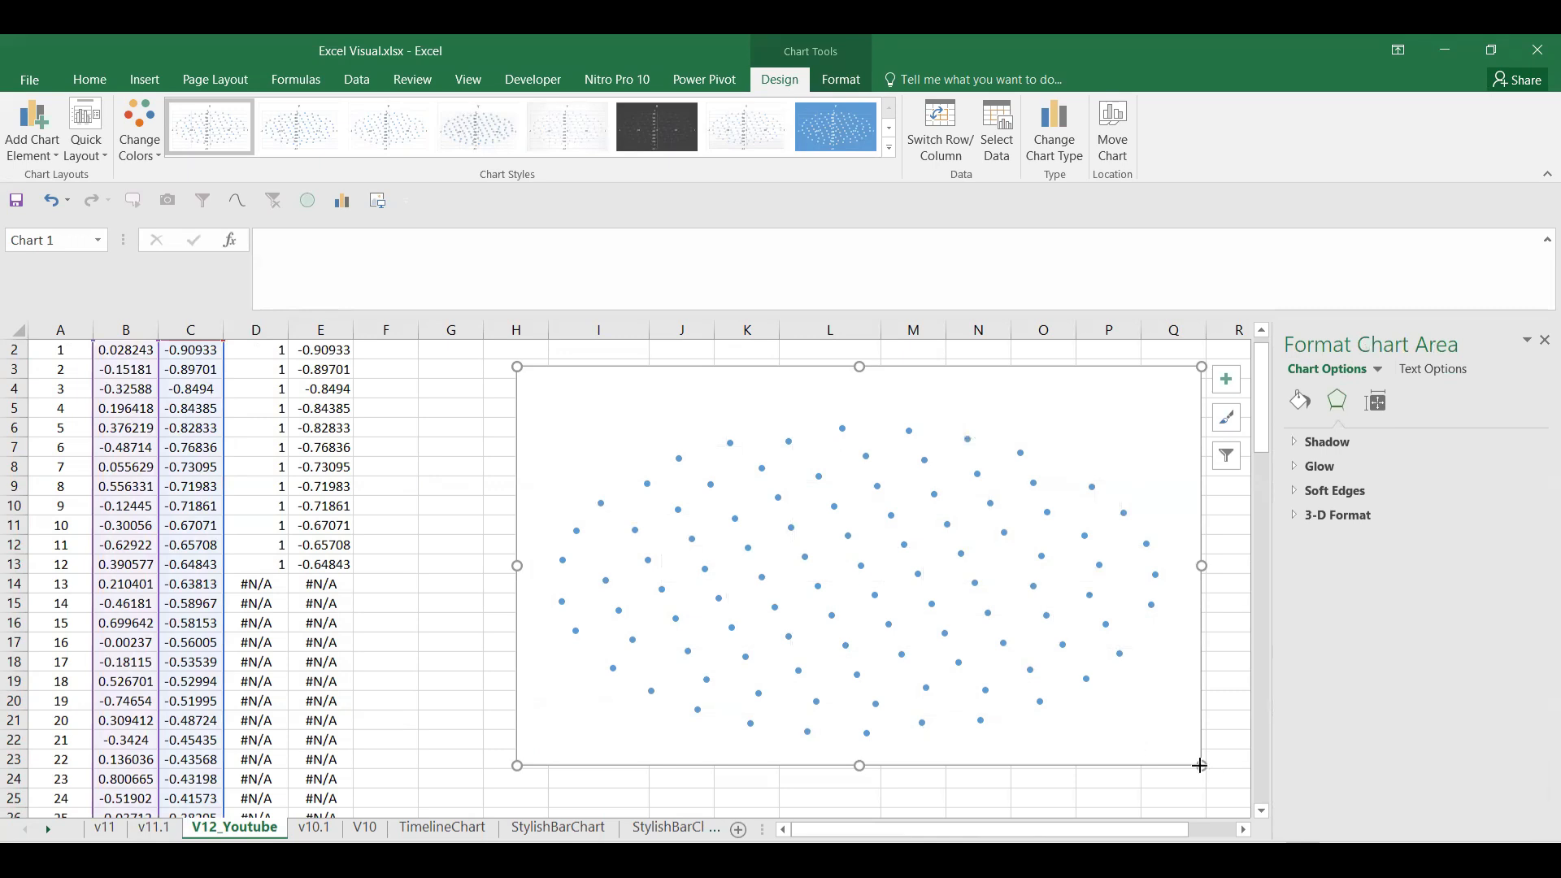
left_click_drag(1200, 766, 1201, 786)
left_click(906, 607)
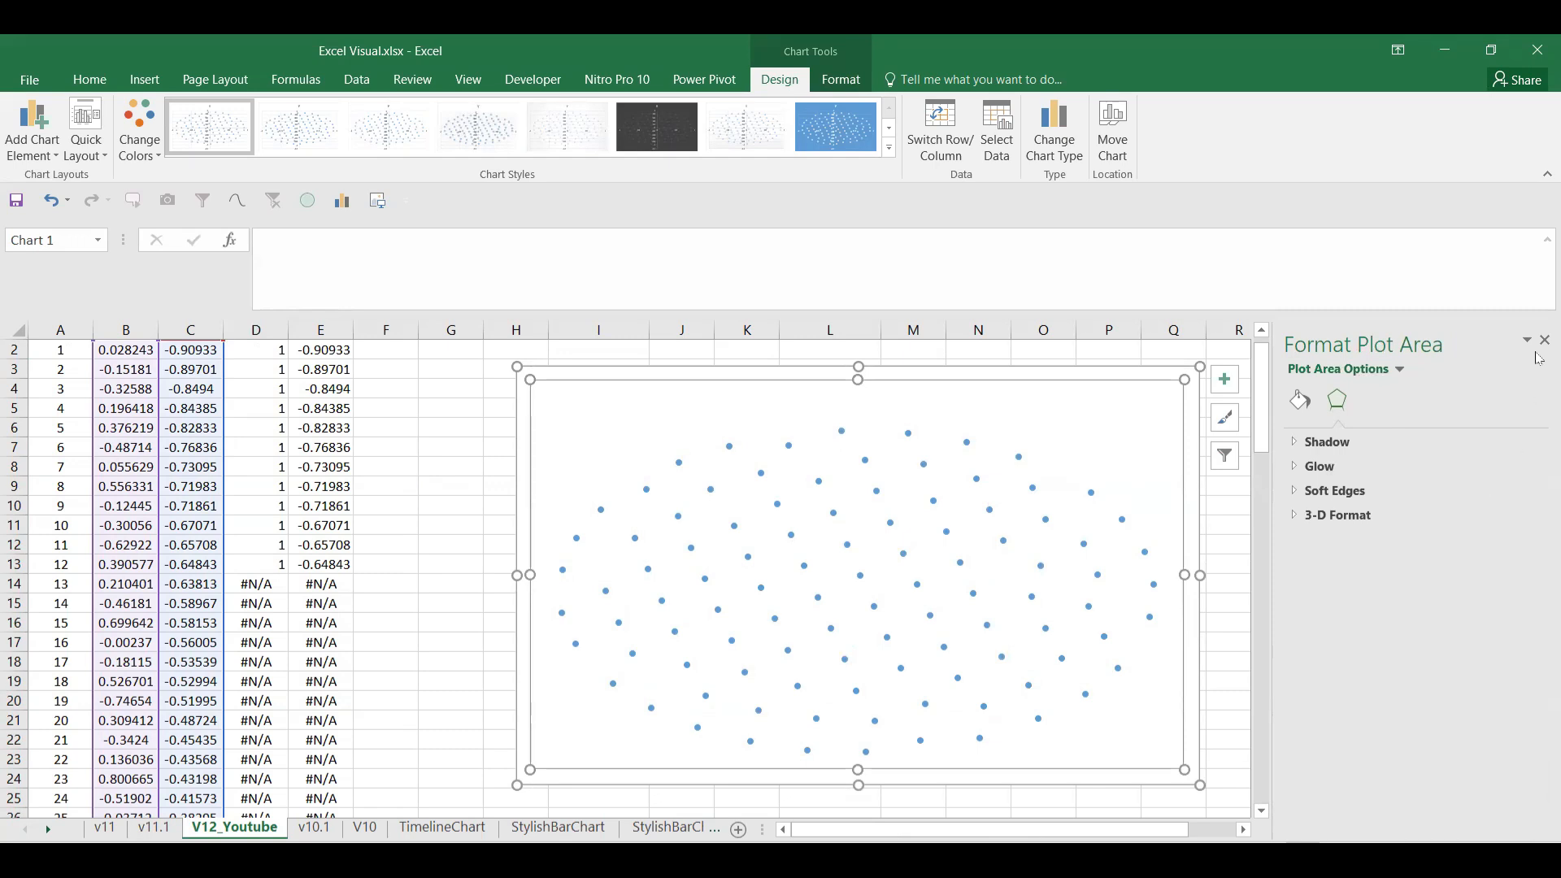
scroll(393, 504, "up", 1)
Step: Copy the Help2 values E2:E101 and paste them into the chart as a second series
left_click(330, 369)
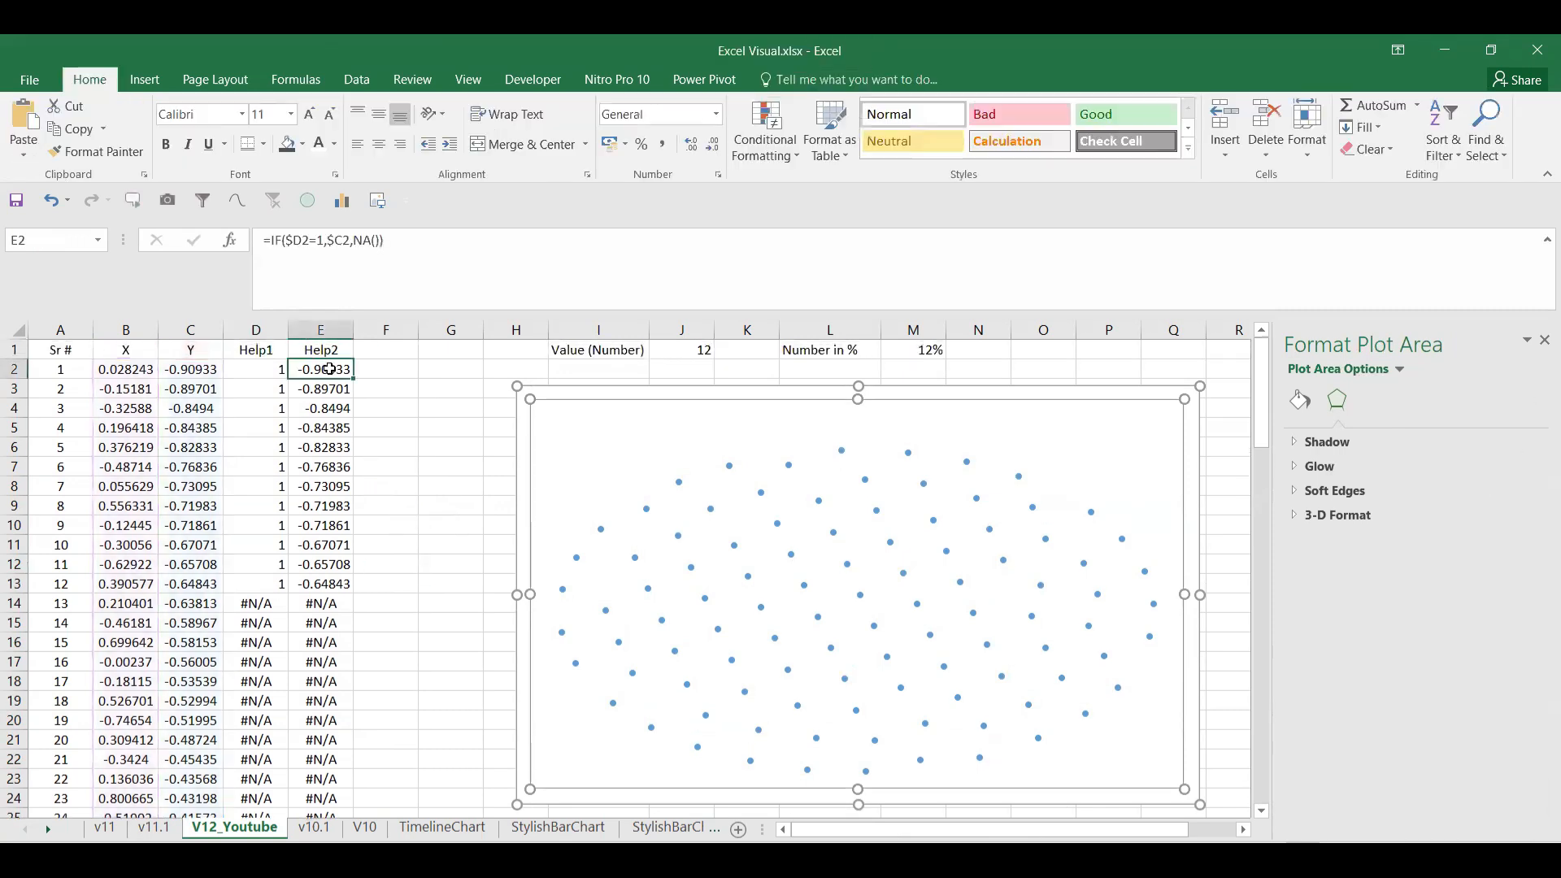
key("ctrl+shift+Down")
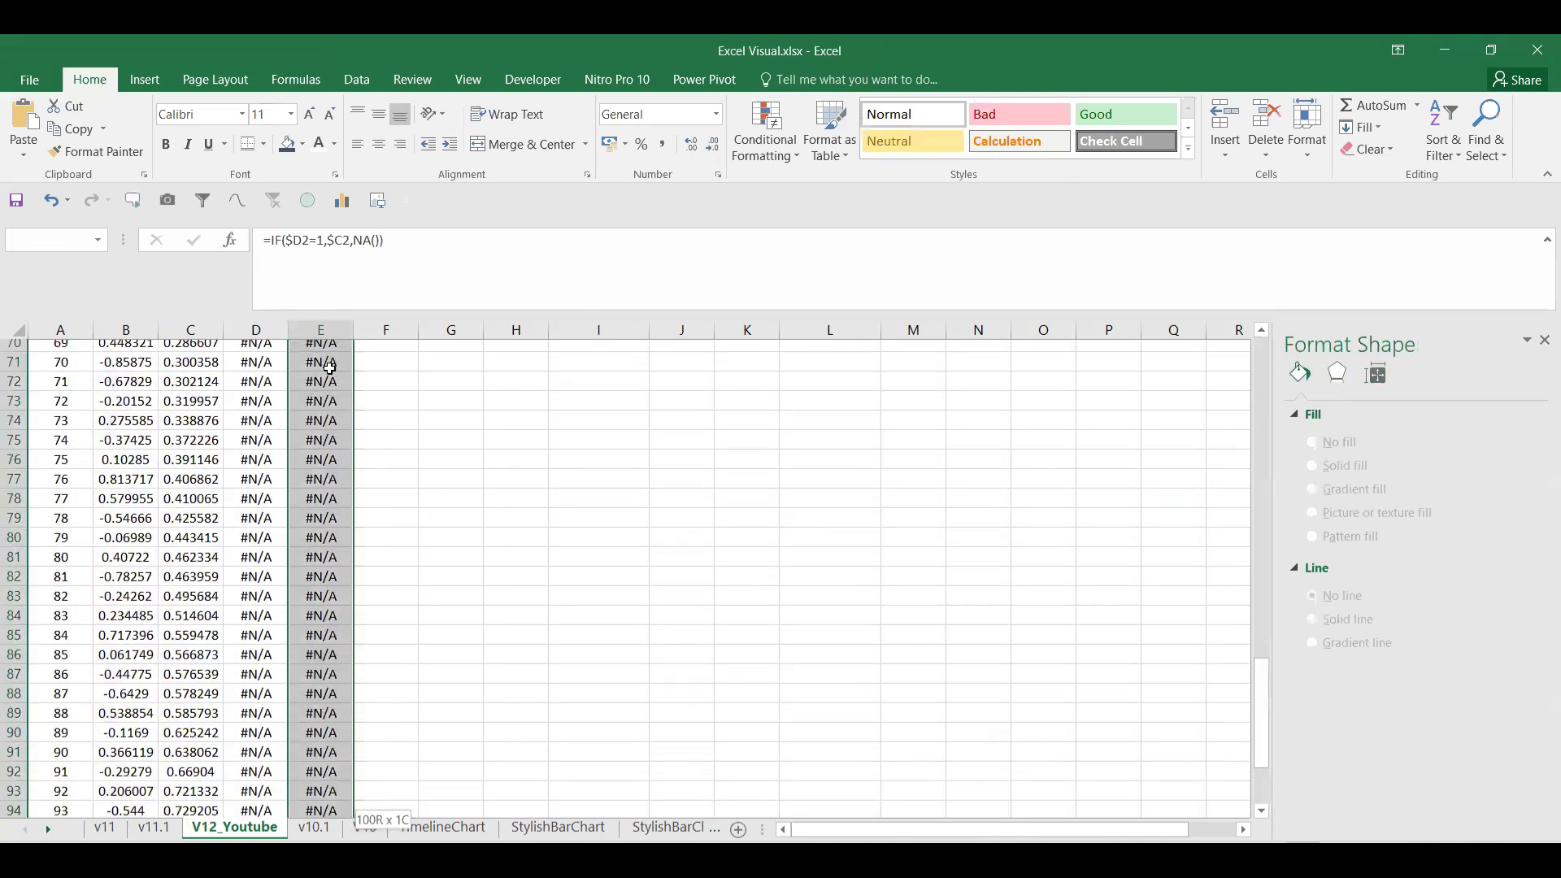
key("ctrl+c")
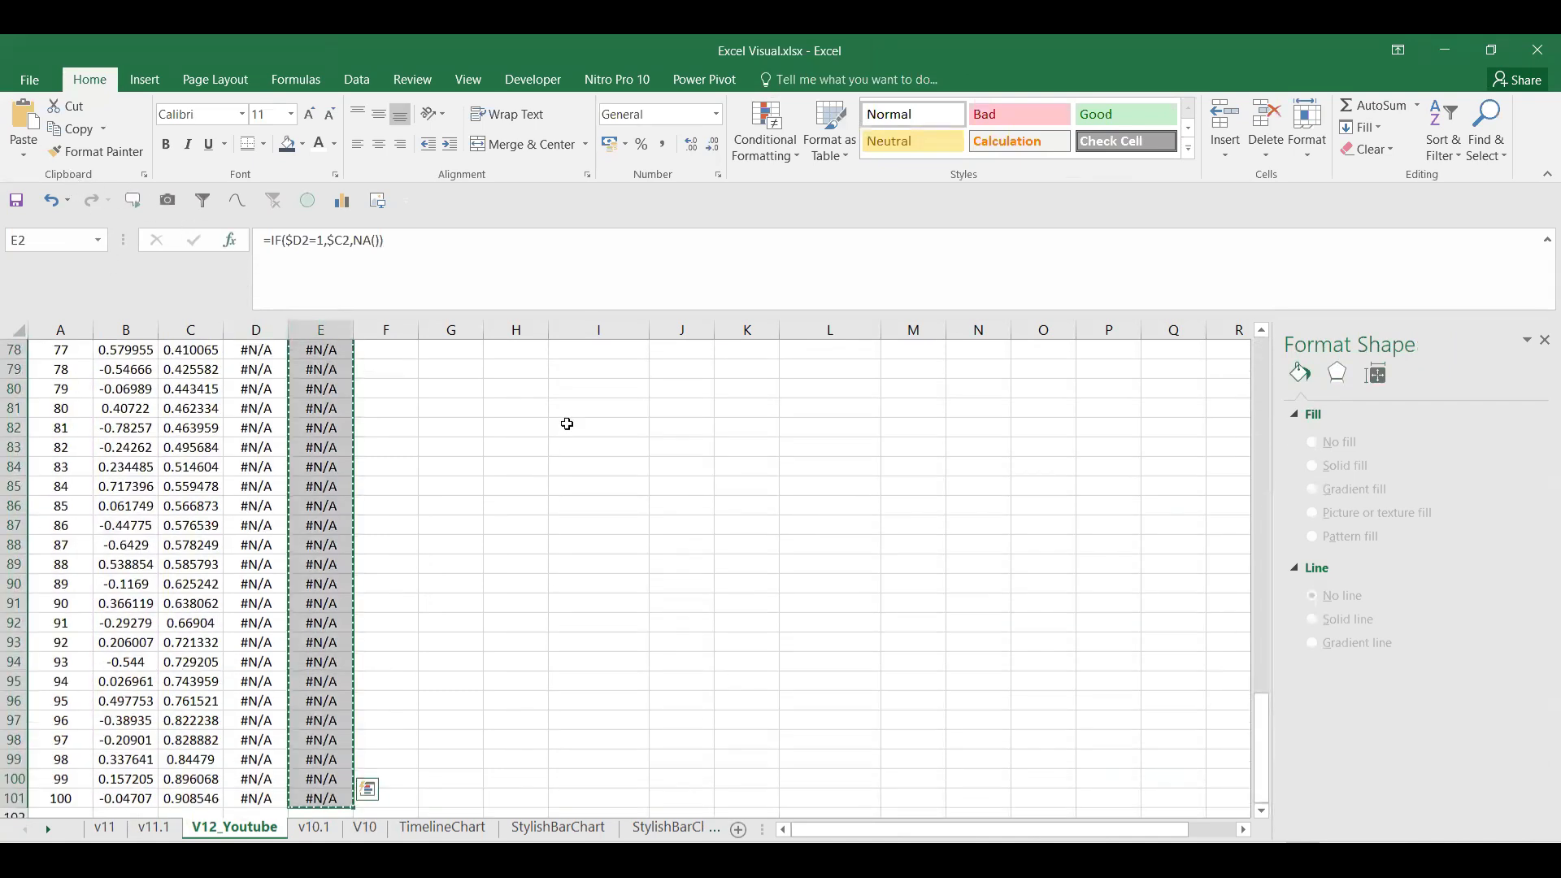
scroll(578, 446, "up", 14)
scroll(579, 446, "up", 12)
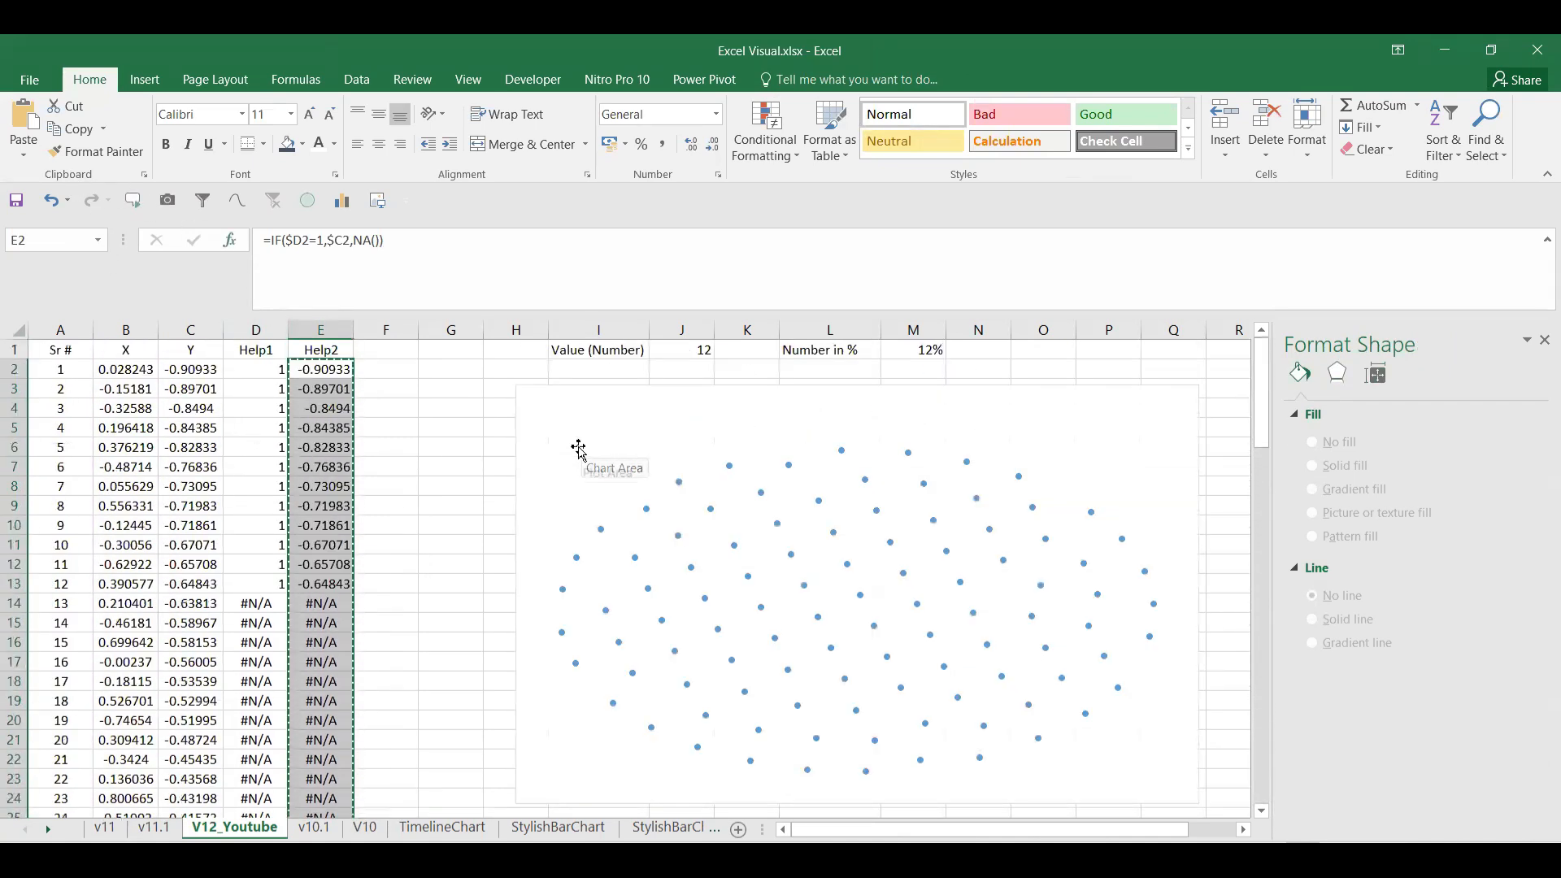
left_click(563, 412)
key("ctrl+v")
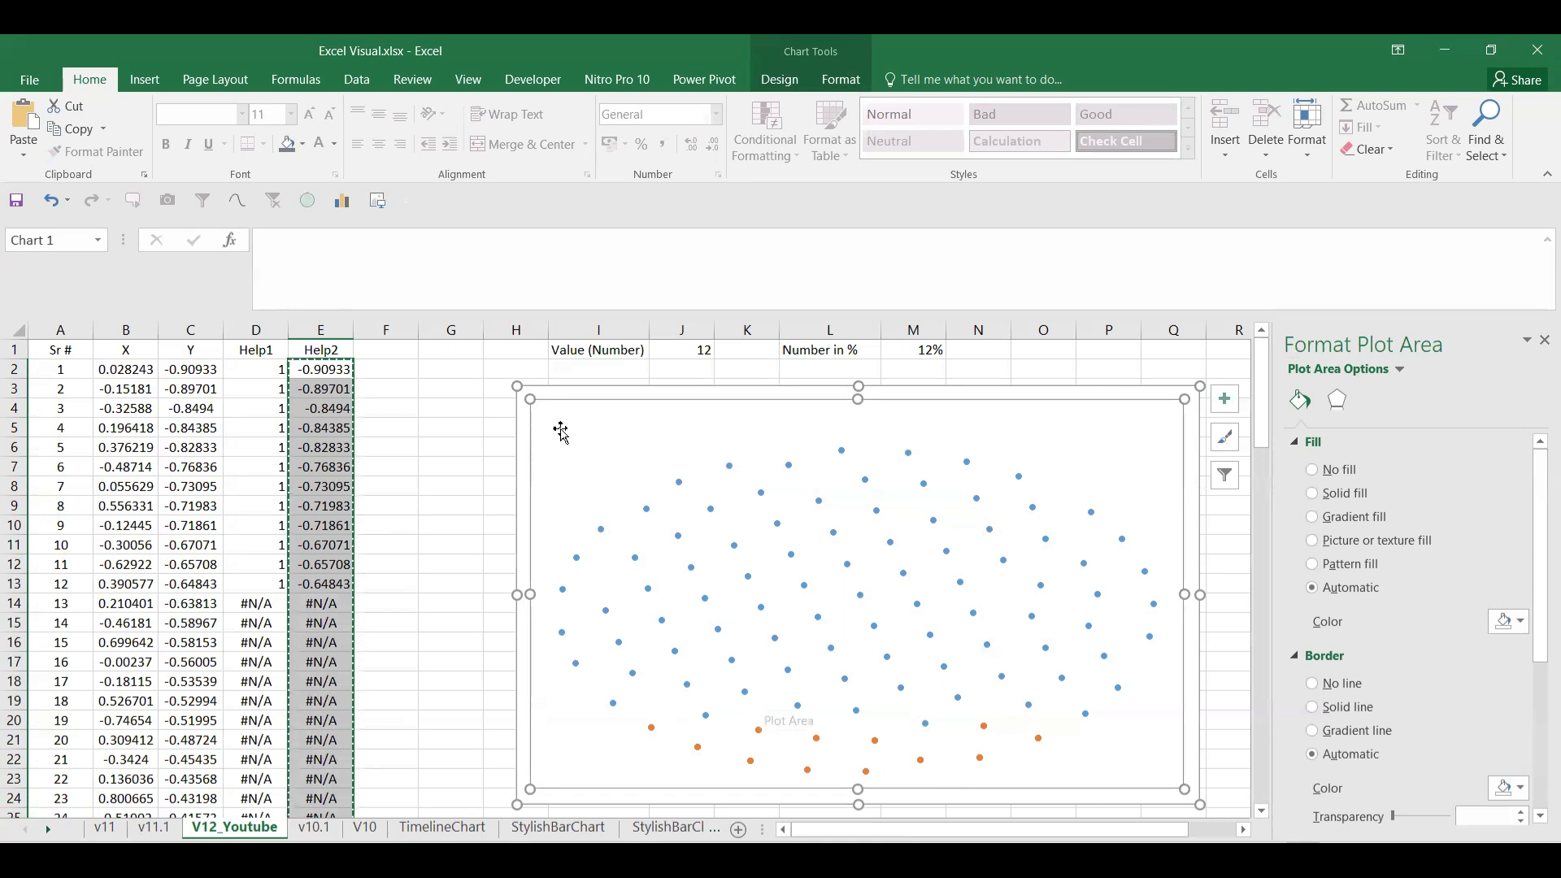
Step: Move the chart up and left, shrink it slightly, and close the Format pane
left_click(445, 464)
left_click(537, 413)
left_click_drag(568, 393, 467, 376)
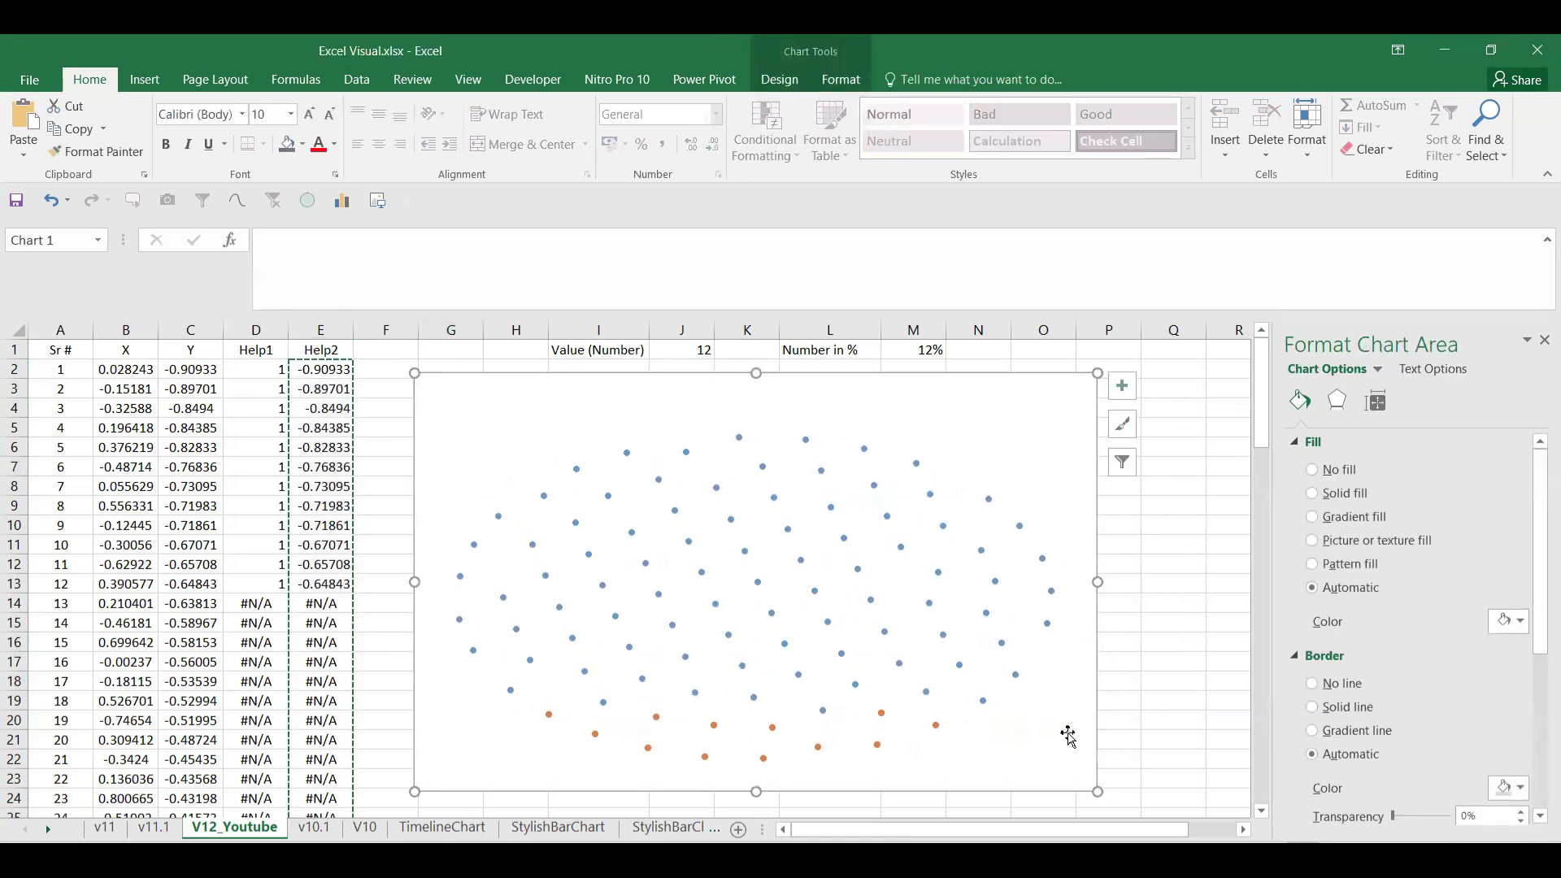
left_click_drag(1096, 790, 1020, 740)
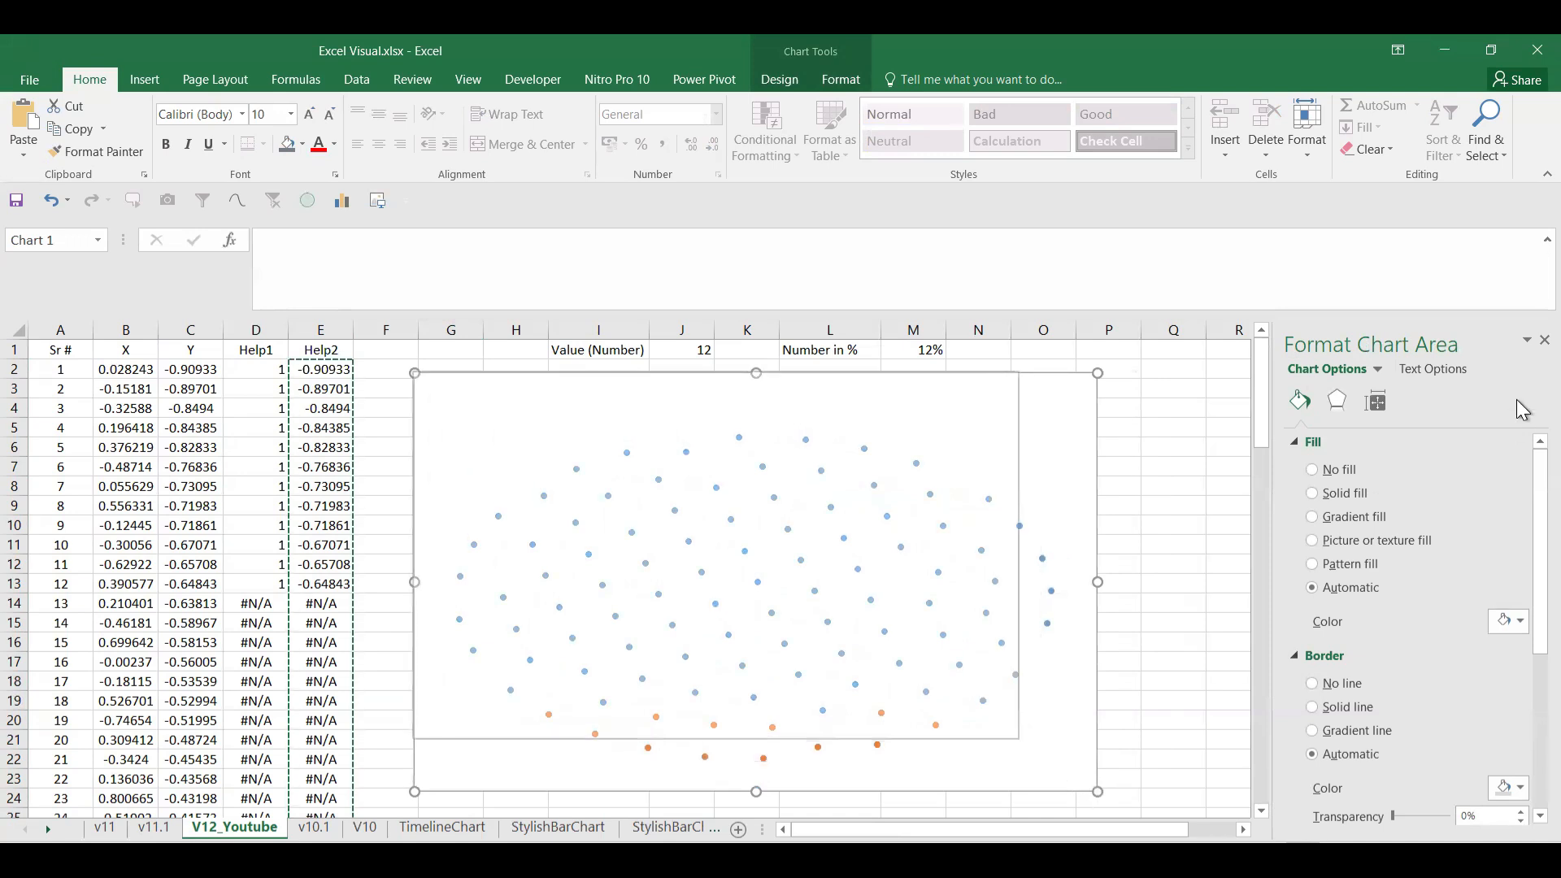
left_click(1545, 339)
Step: Draw a small smiley face beside the chart with light green fill and white outline
left_click(1238, 485)
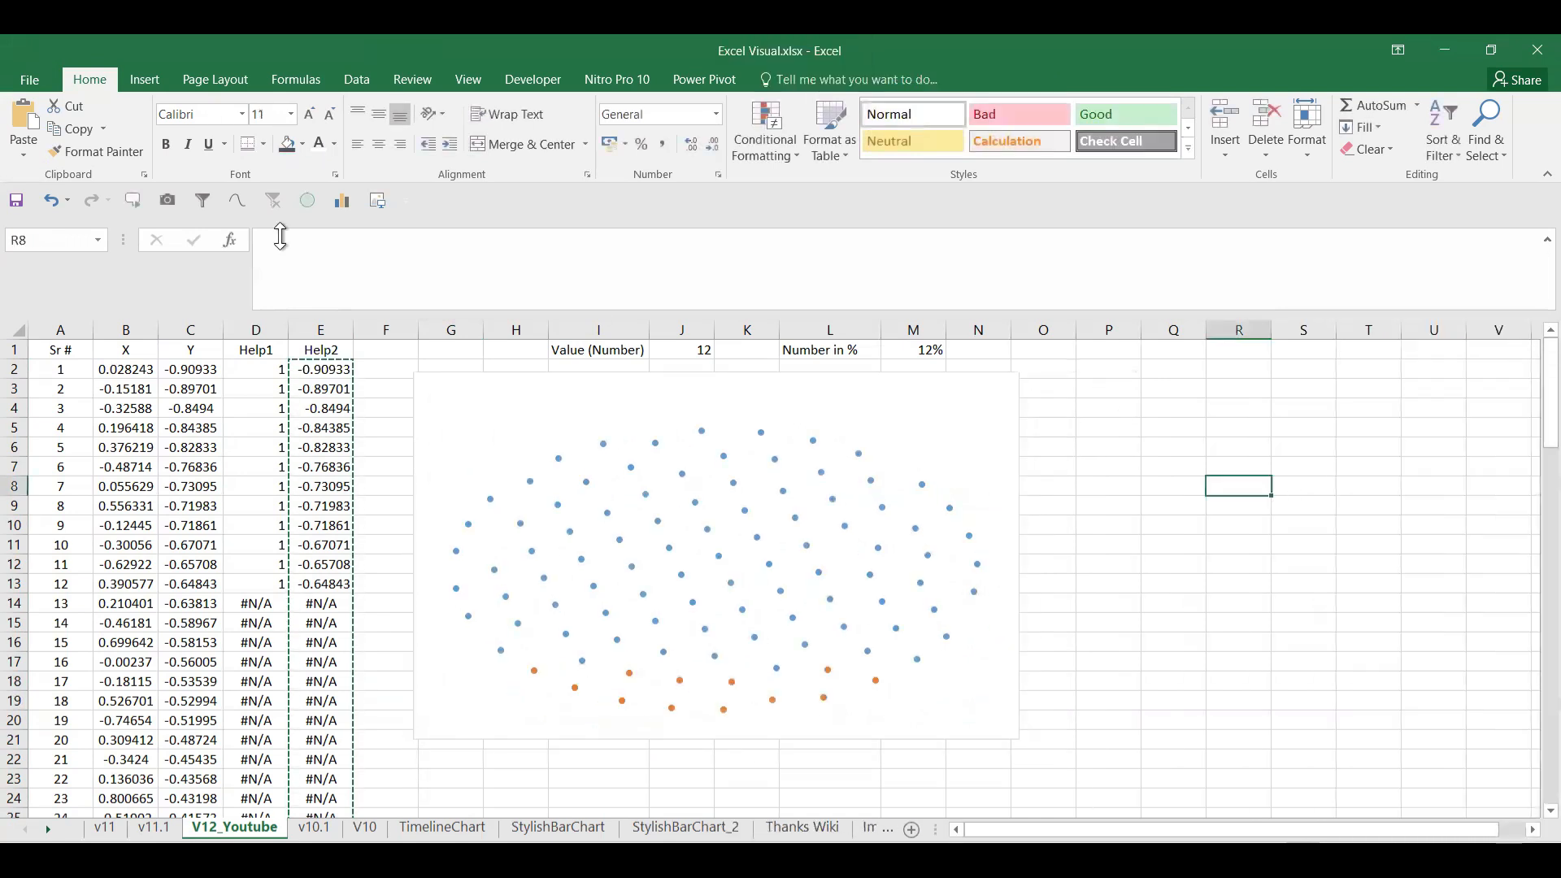
left_click(140, 82)
left_click(336, 111)
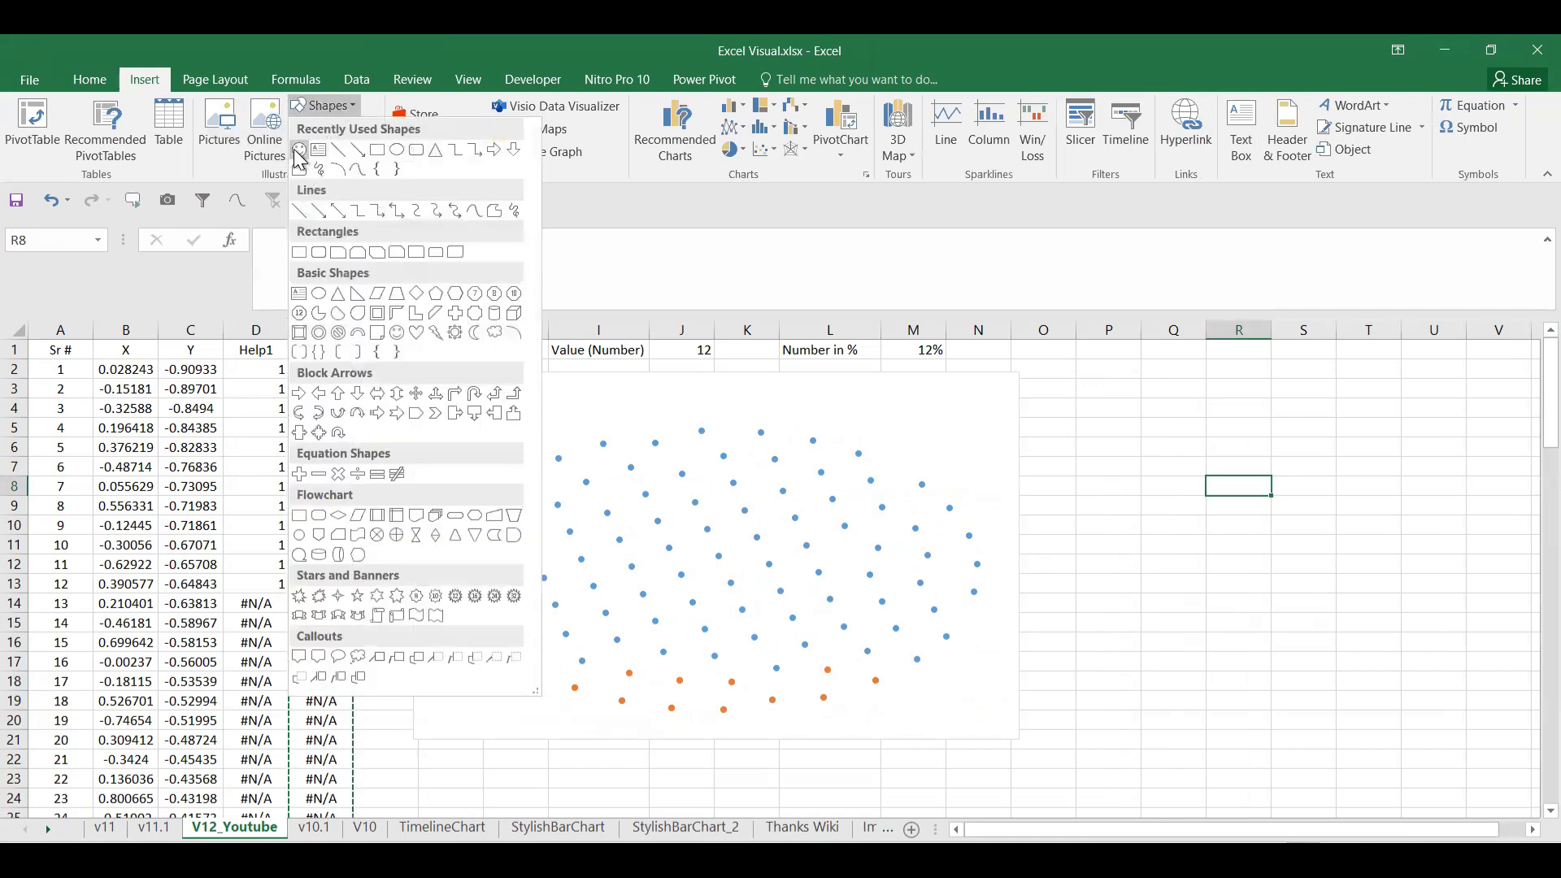
left_click(295, 149)
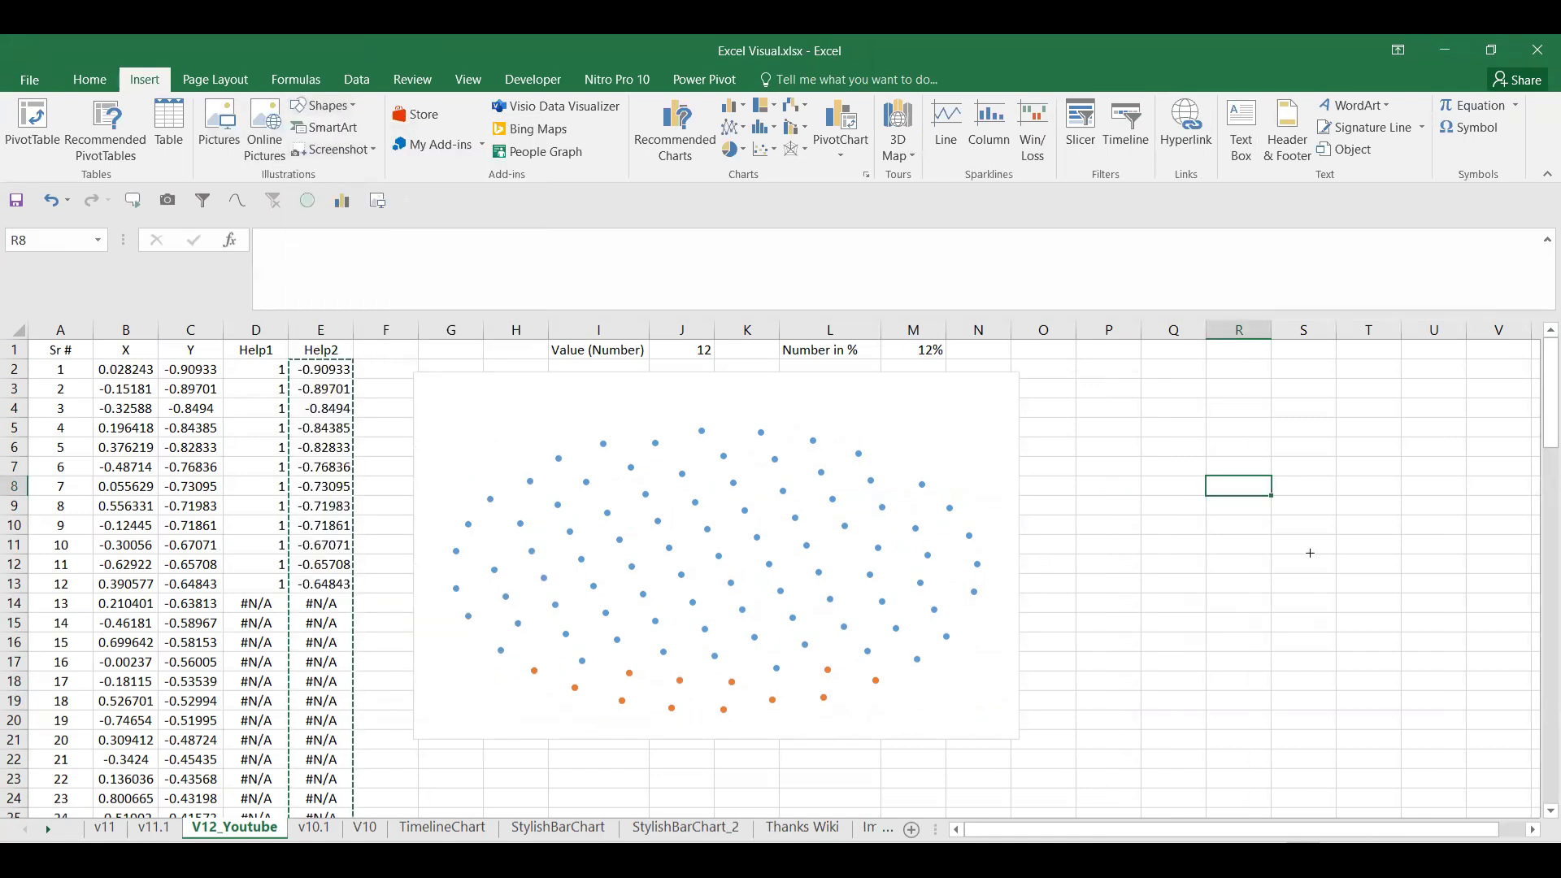
mouse_move(1115, 421)
left_mouse_down()
mouse_move(1245, 518)
mouse_move(1168, 472)
mouse_move(1123, 391)
left_mouse_up()
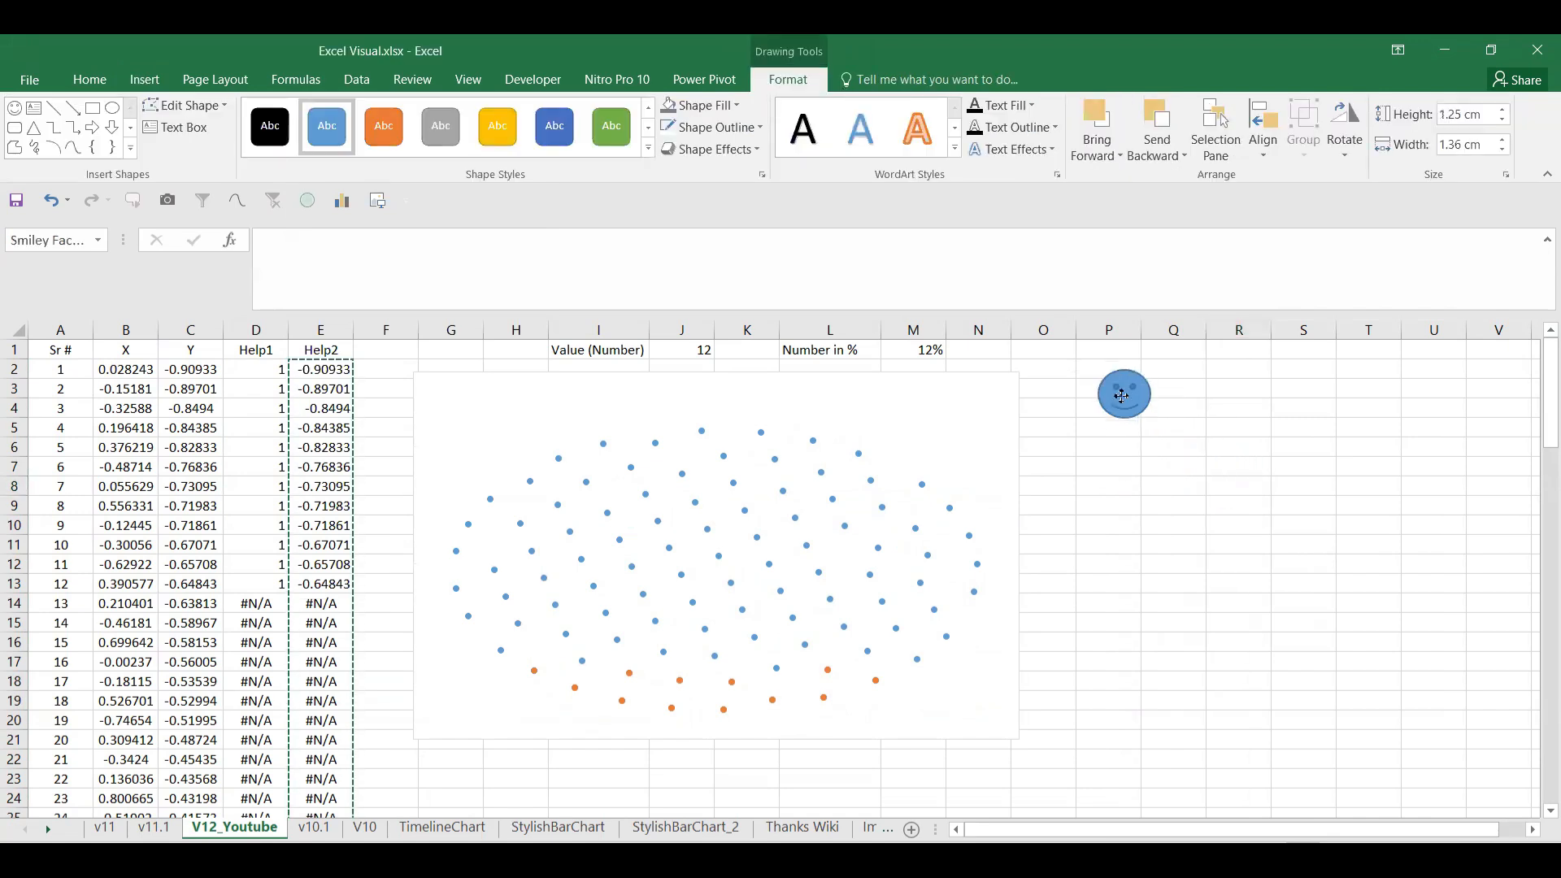
left_click(715, 102)
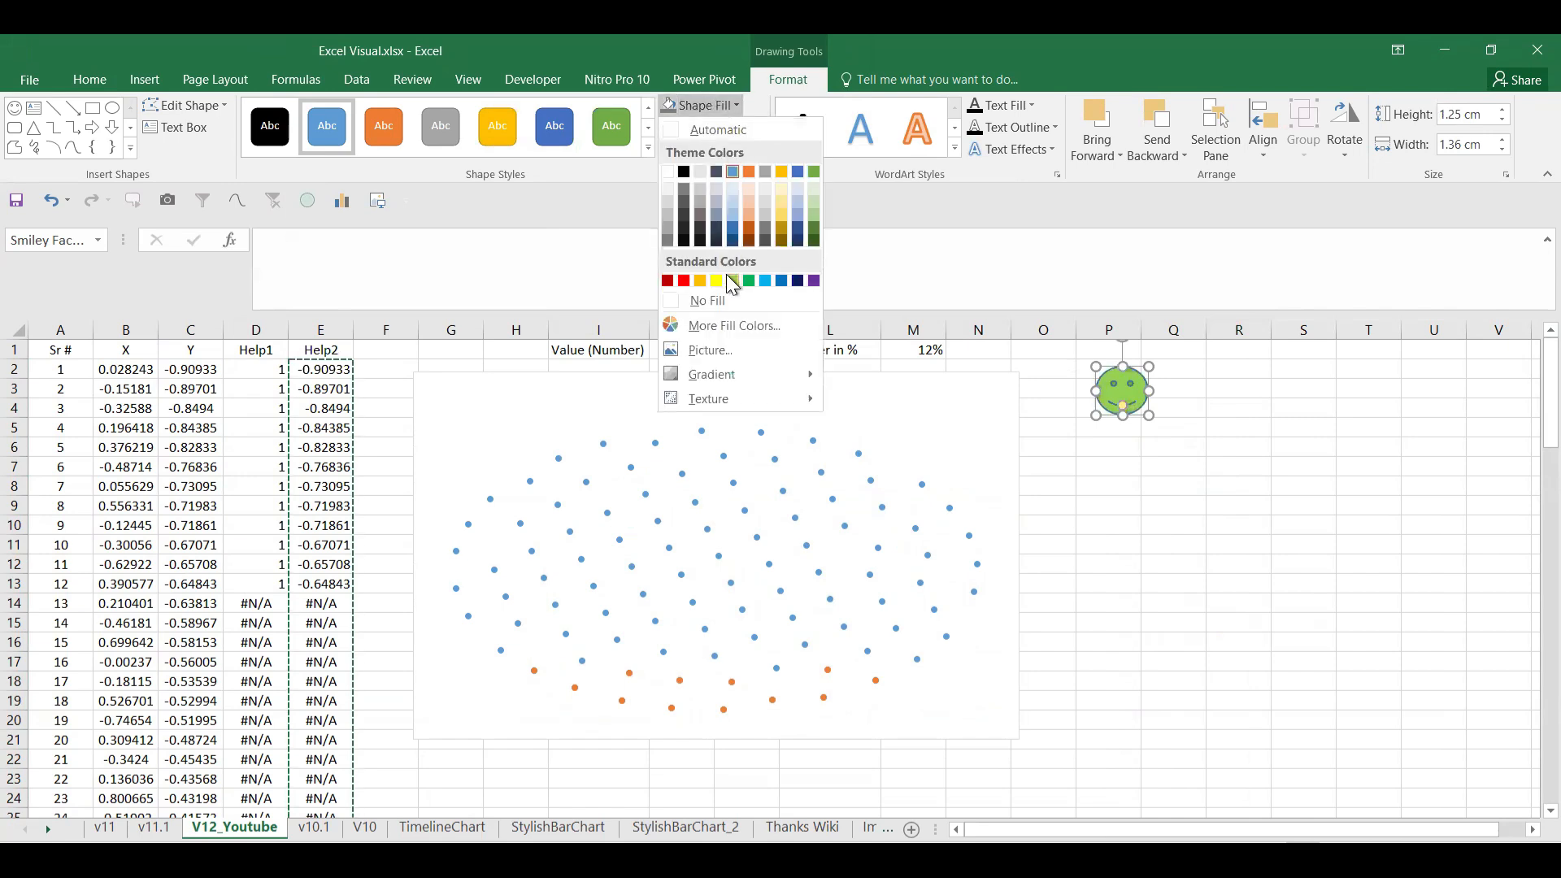
left_click(733, 280)
left_click(716, 127)
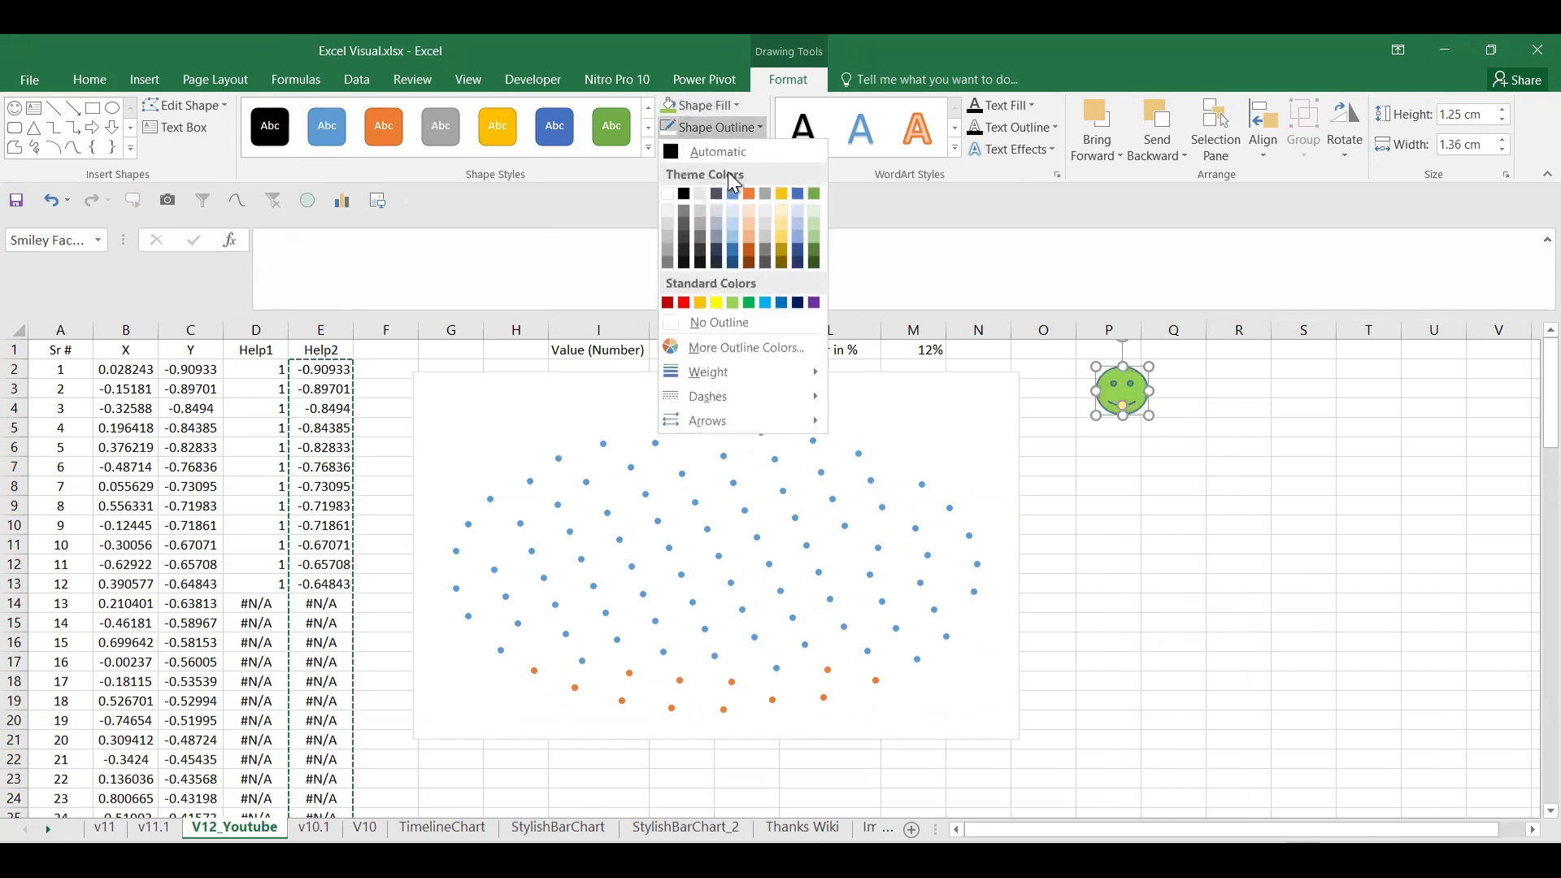
left_click(667, 193)
left_click(1252, 466)
left_click(1138, 406)
mouse_move(1149, 416)
left_mouse_down()
mouse_move(1131, 395)
mouse_move(1140, 409)
left_mouse_up()
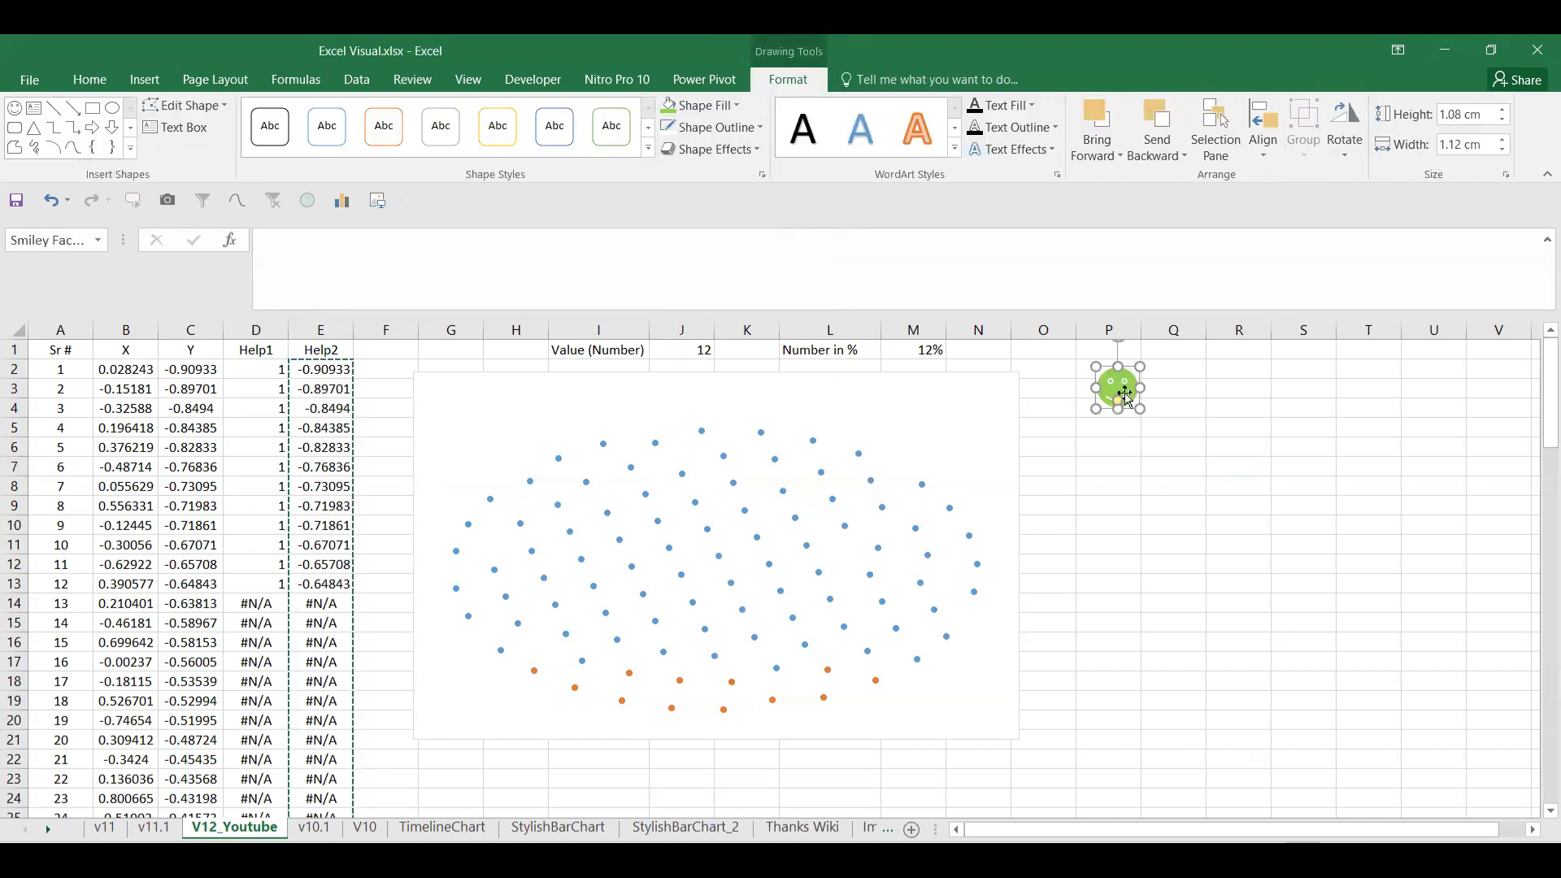
Step: Duplicate the smiley, place the copy next to it, and fill it grey
key("ctrl+d")
left_click_drag(1141, 408, 1180, 388)
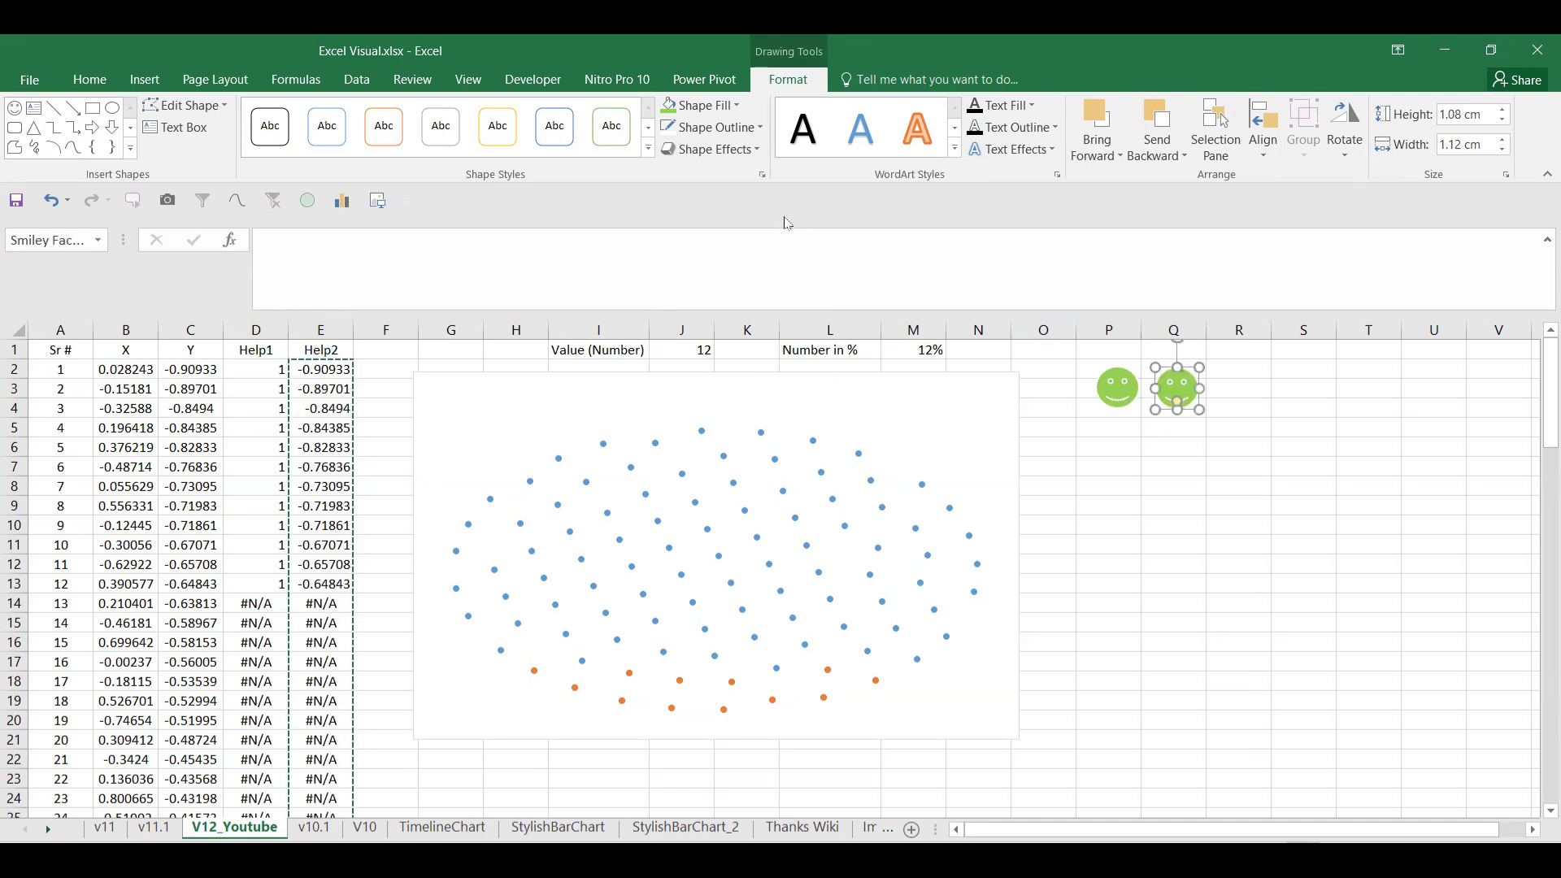
left_click(715, 107)
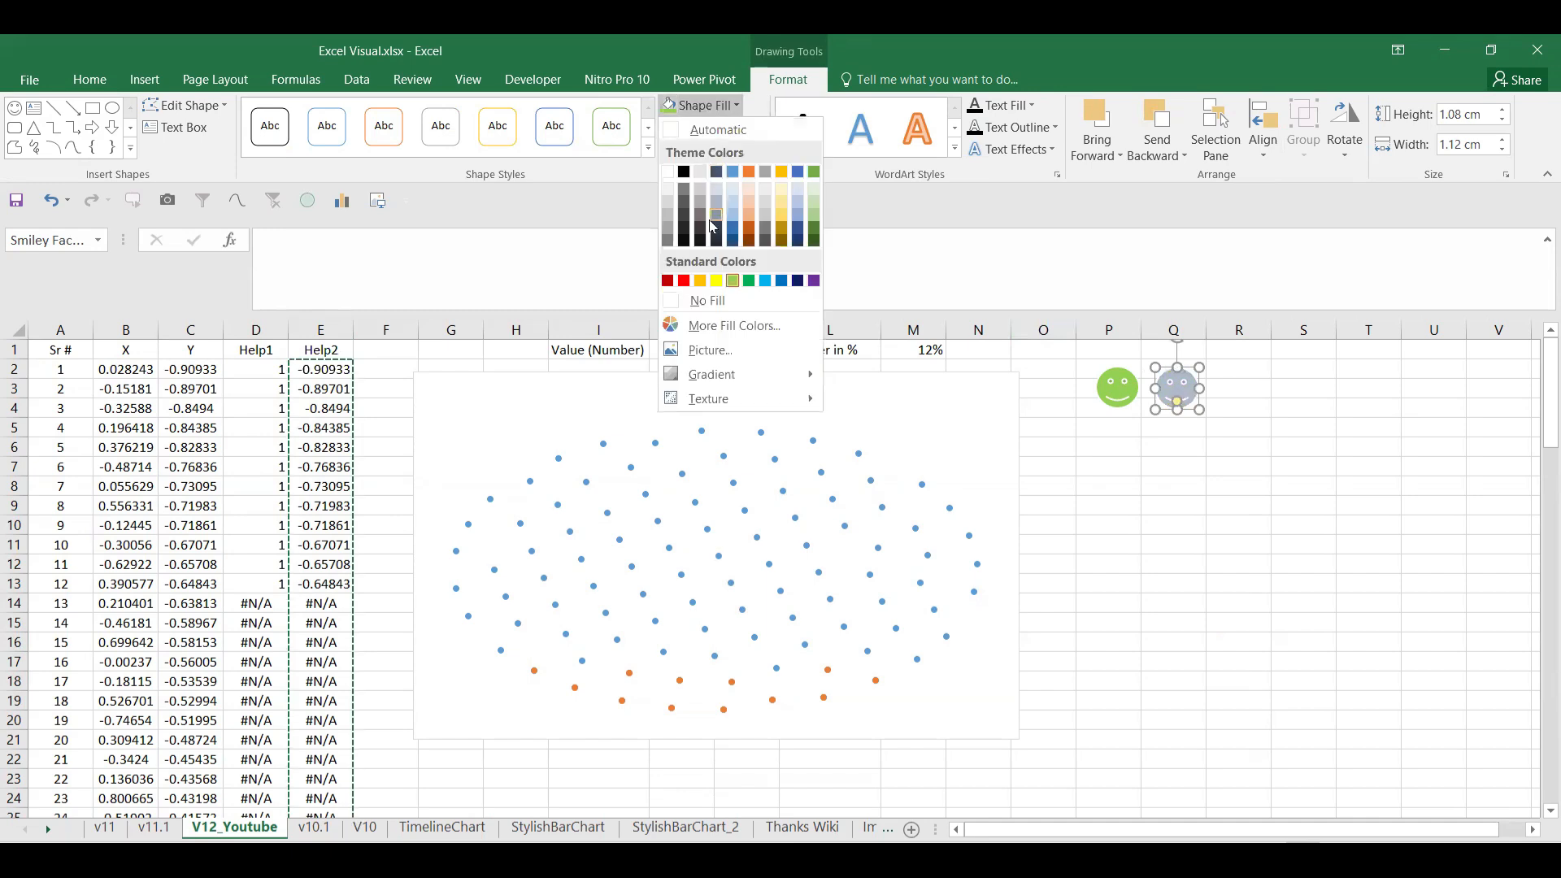
left_click(667, 241)
left_click_drag(1162, 385, 1159, 385)
left_click(1162, 447)
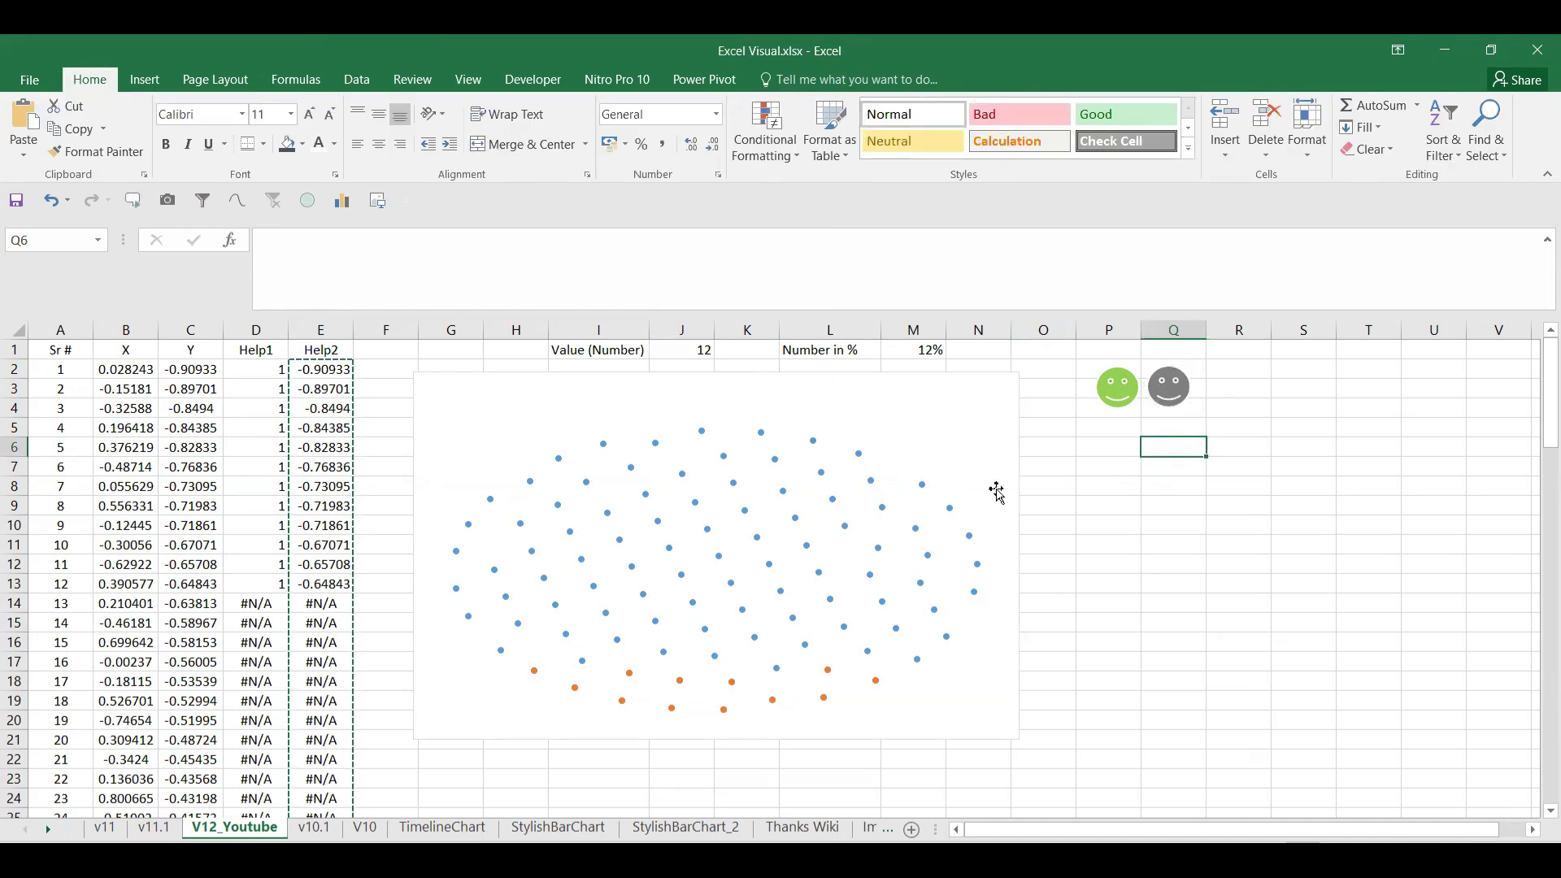
Step: Paste the green smiley as the Help2 series markers and enlarge the chart
left_click(1123, 398)
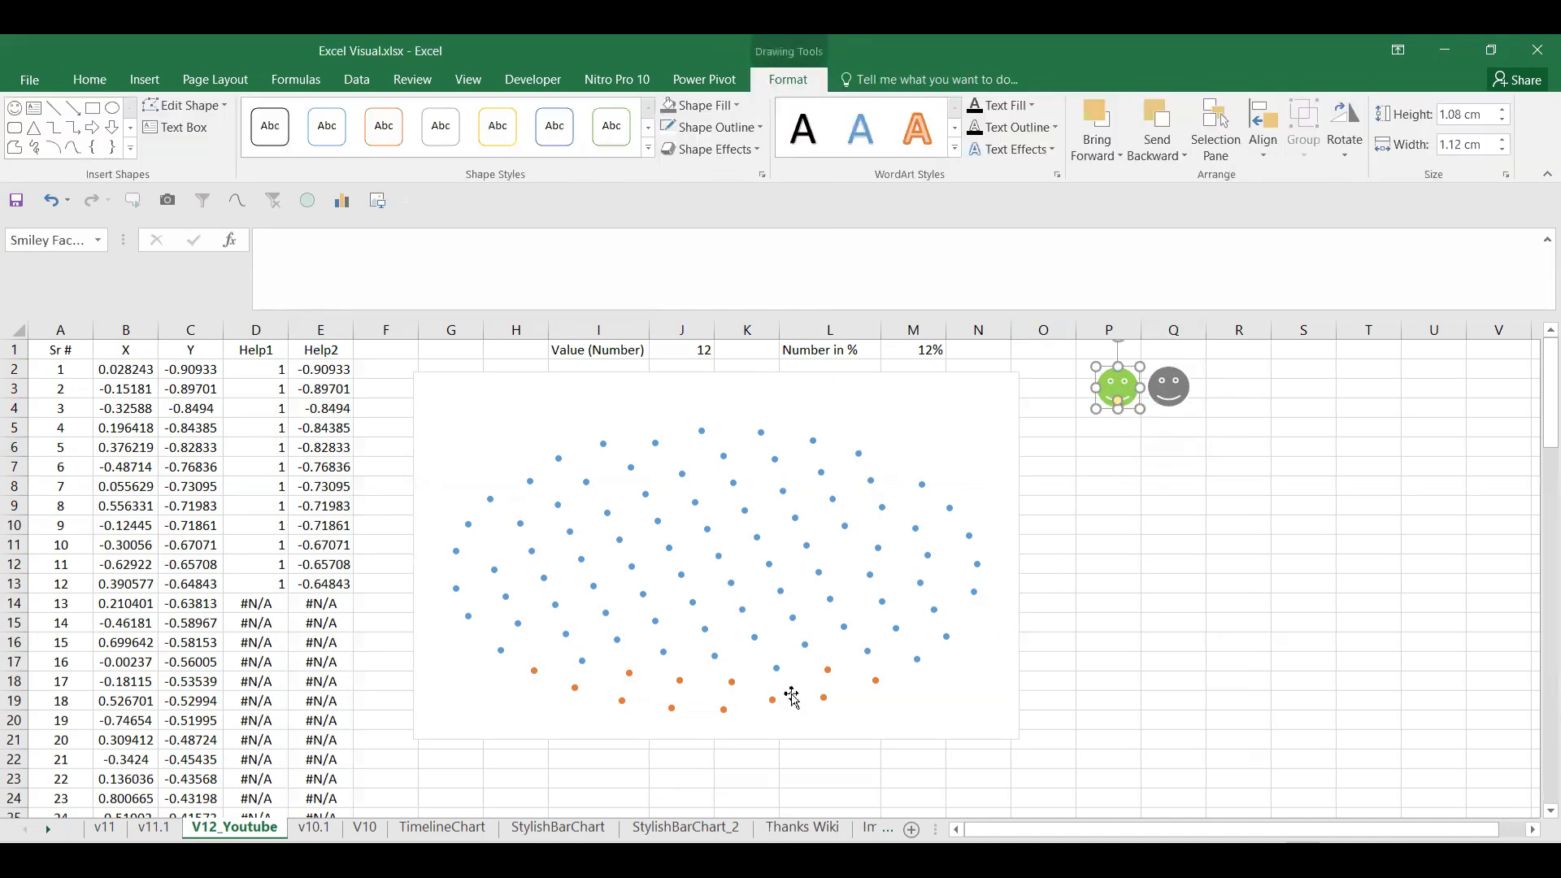
left_click(724, 710)
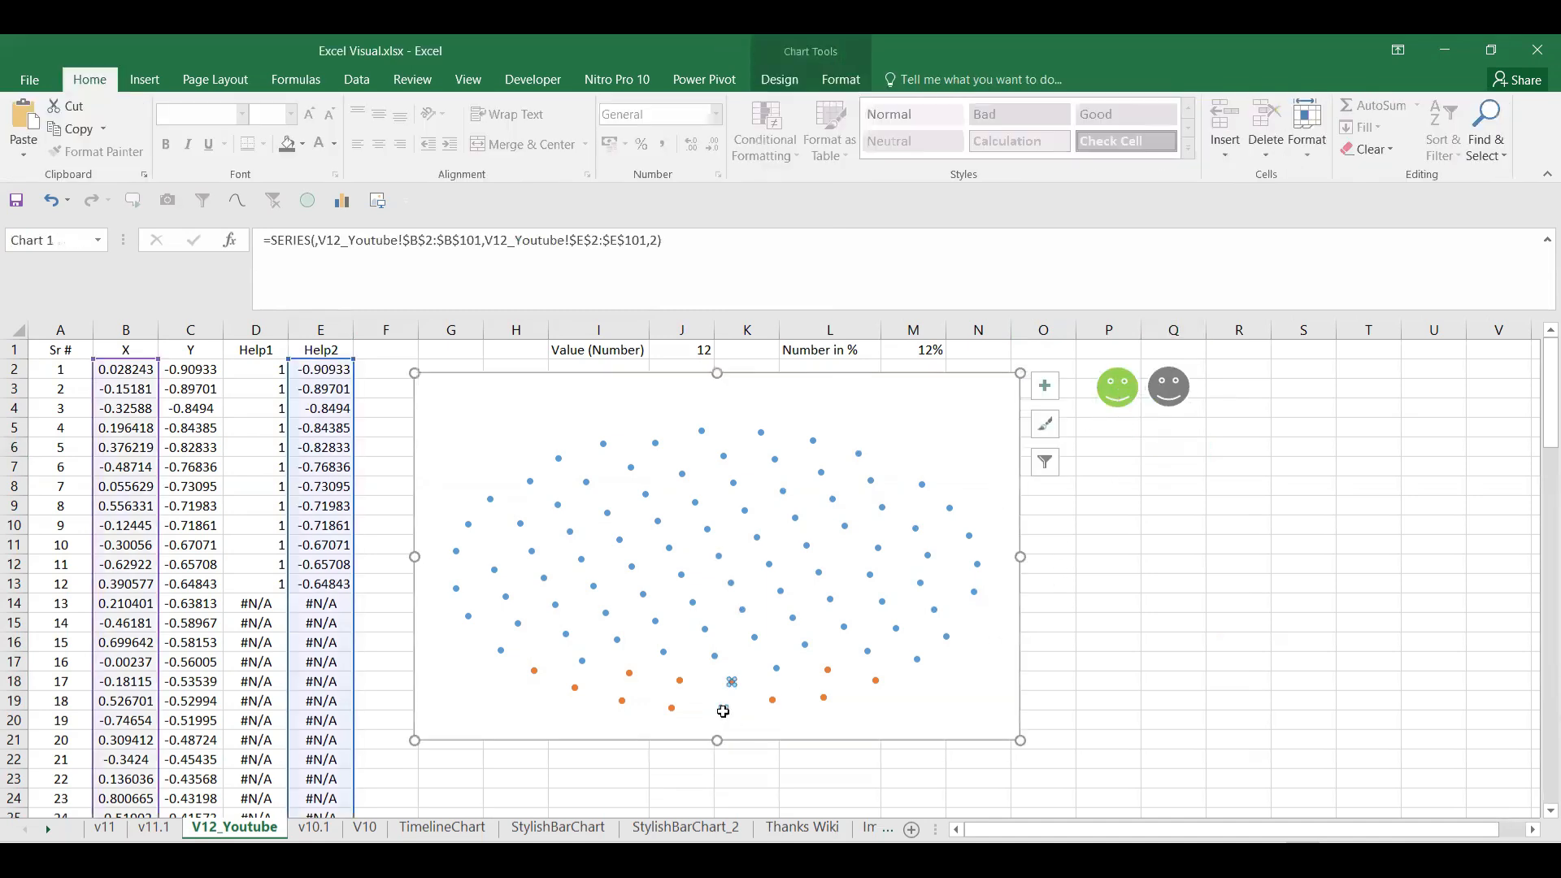
key("ctrl+v")
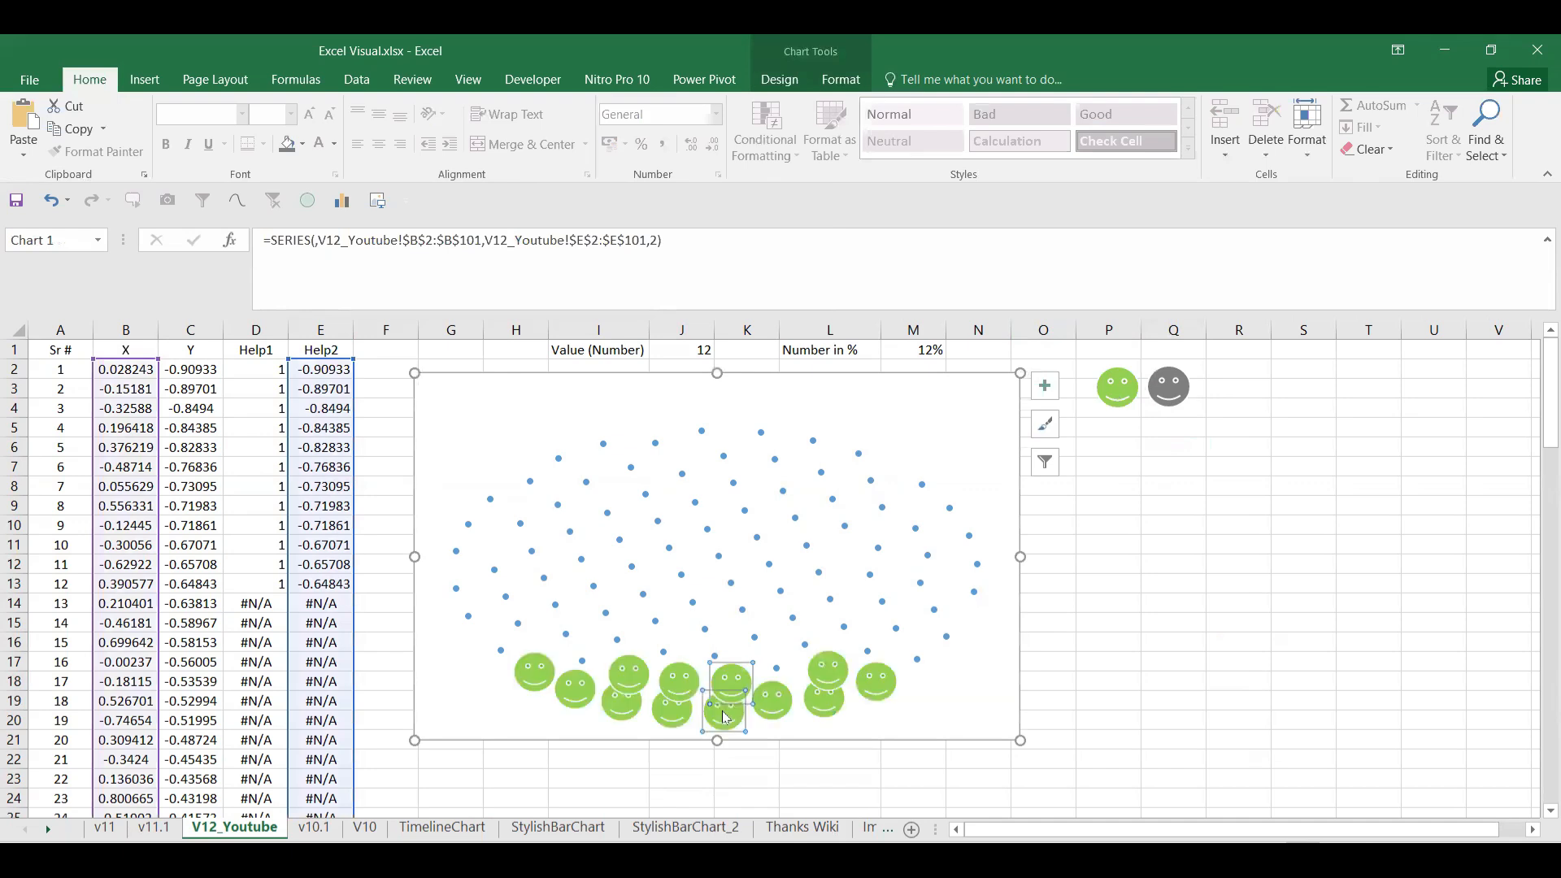
left_click(1108, 701)
left_click(1015, 724)
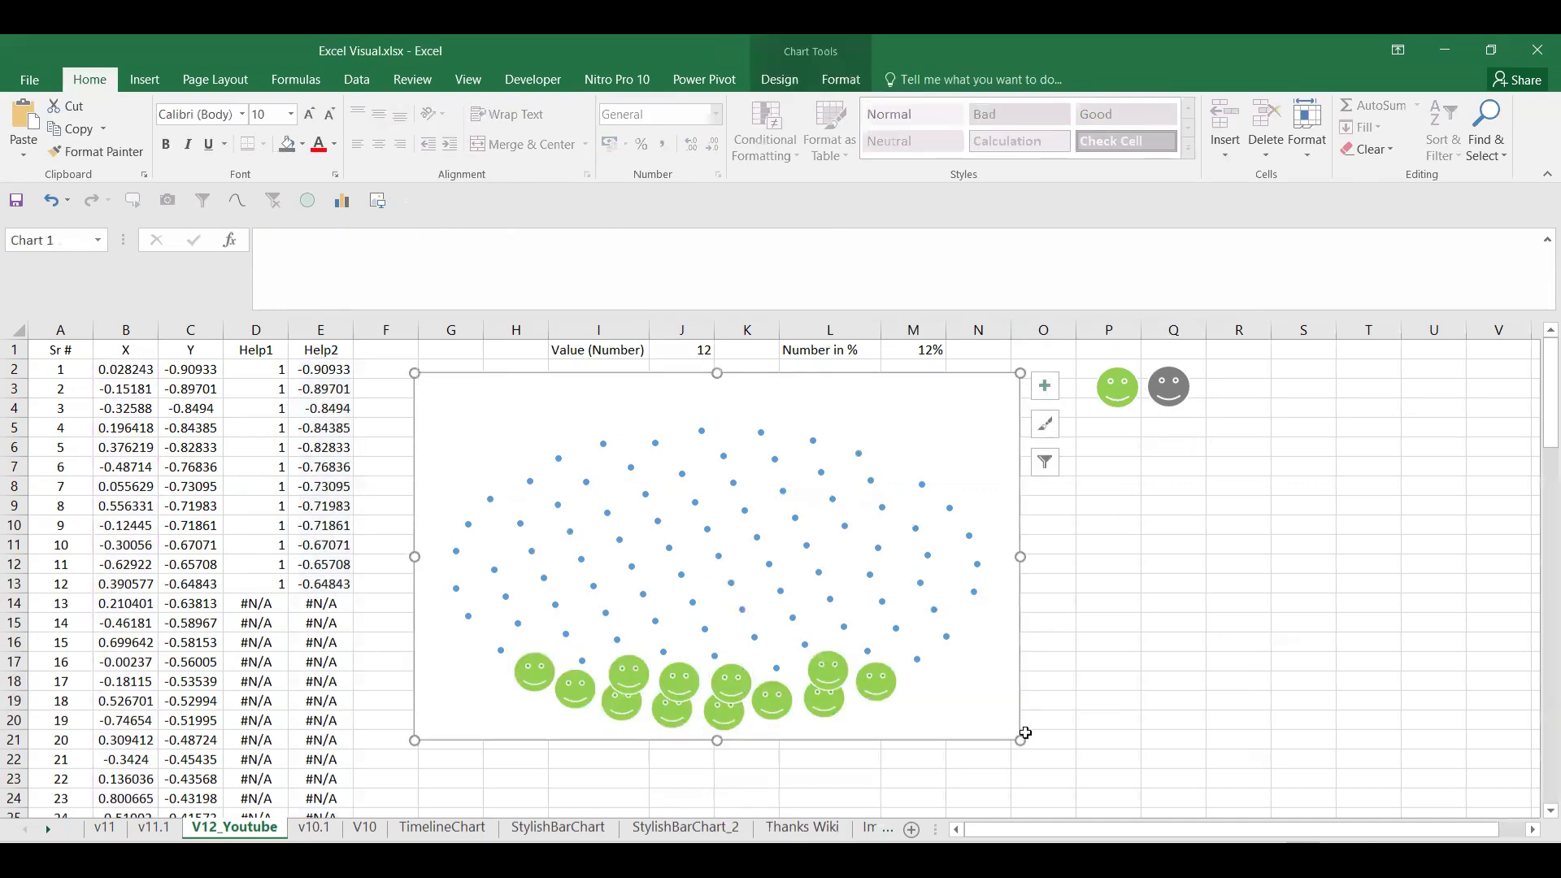
left_click_drag(1021, 740, 1080, 798)
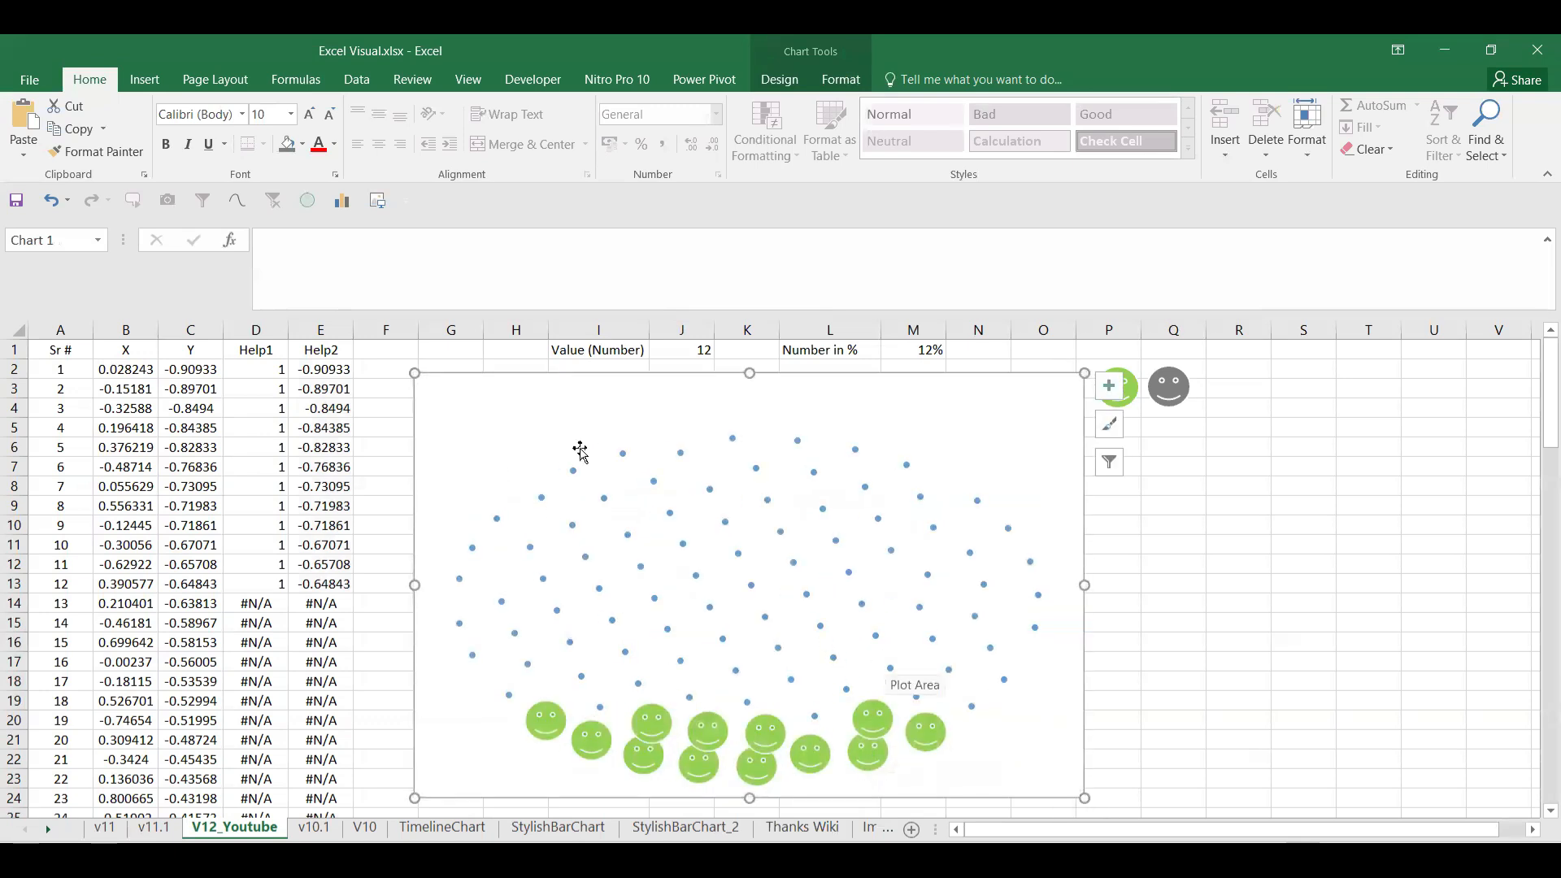
left_click(732, 415)
left_click(765, 623)
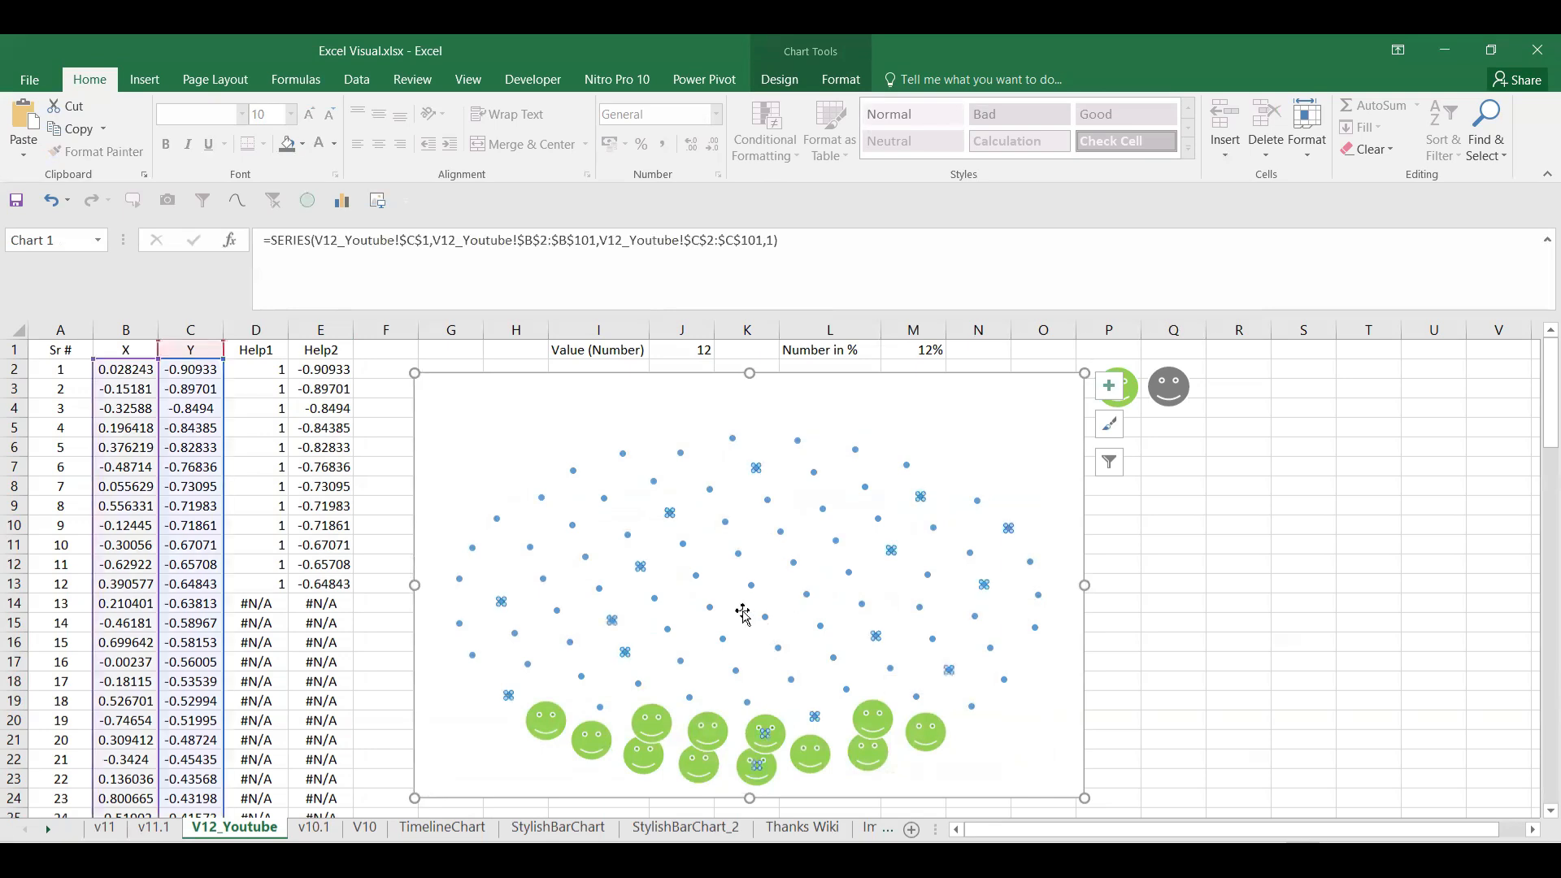
left_click(778, 640)
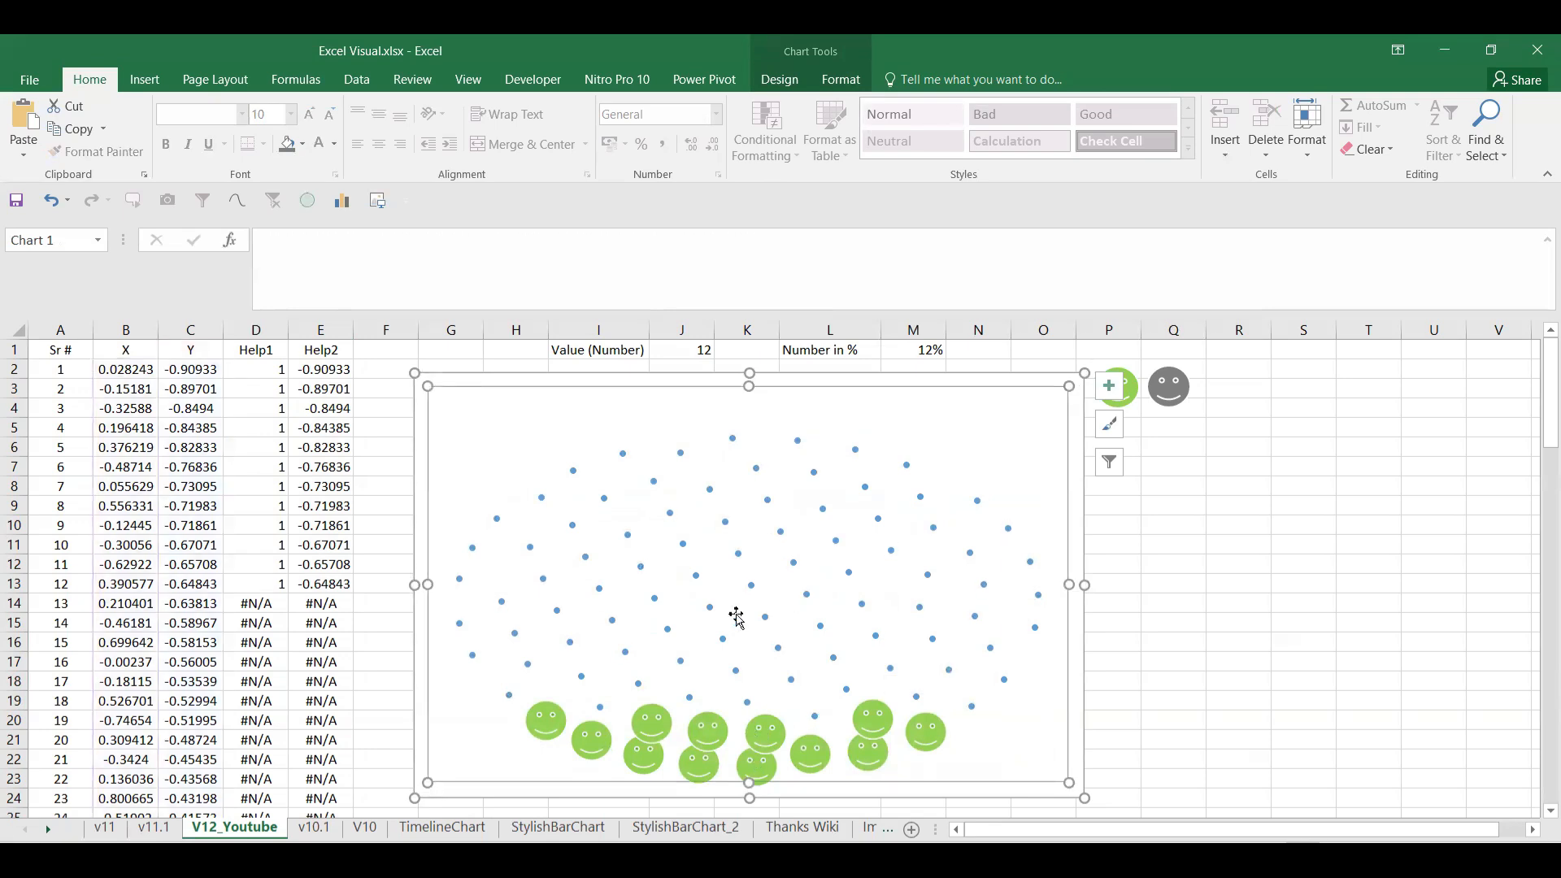
left_click(711, 727)
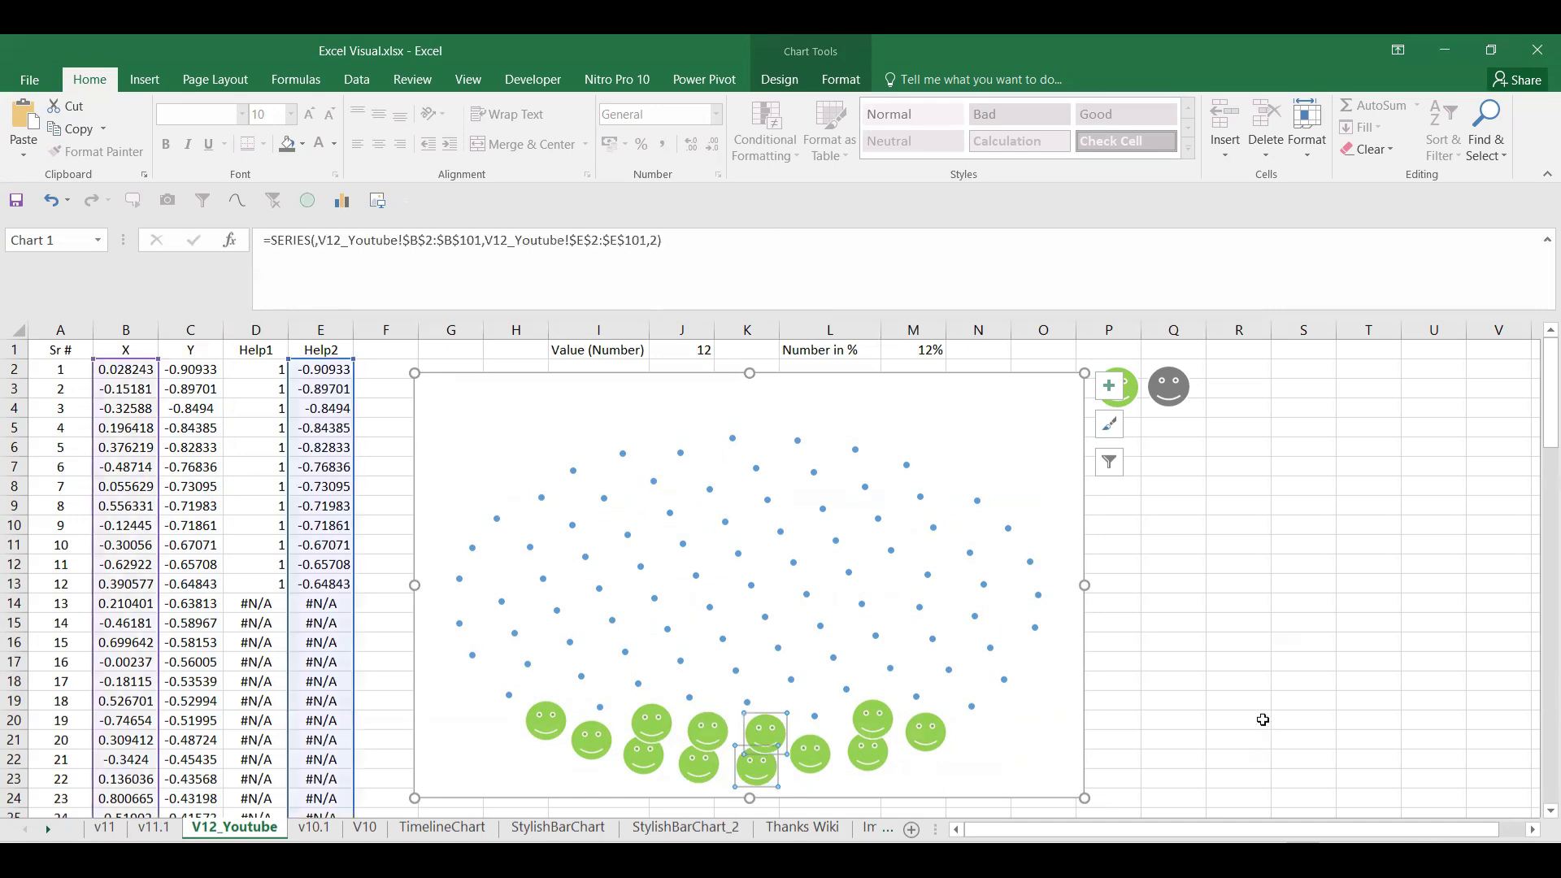
left_click(1257, 715)
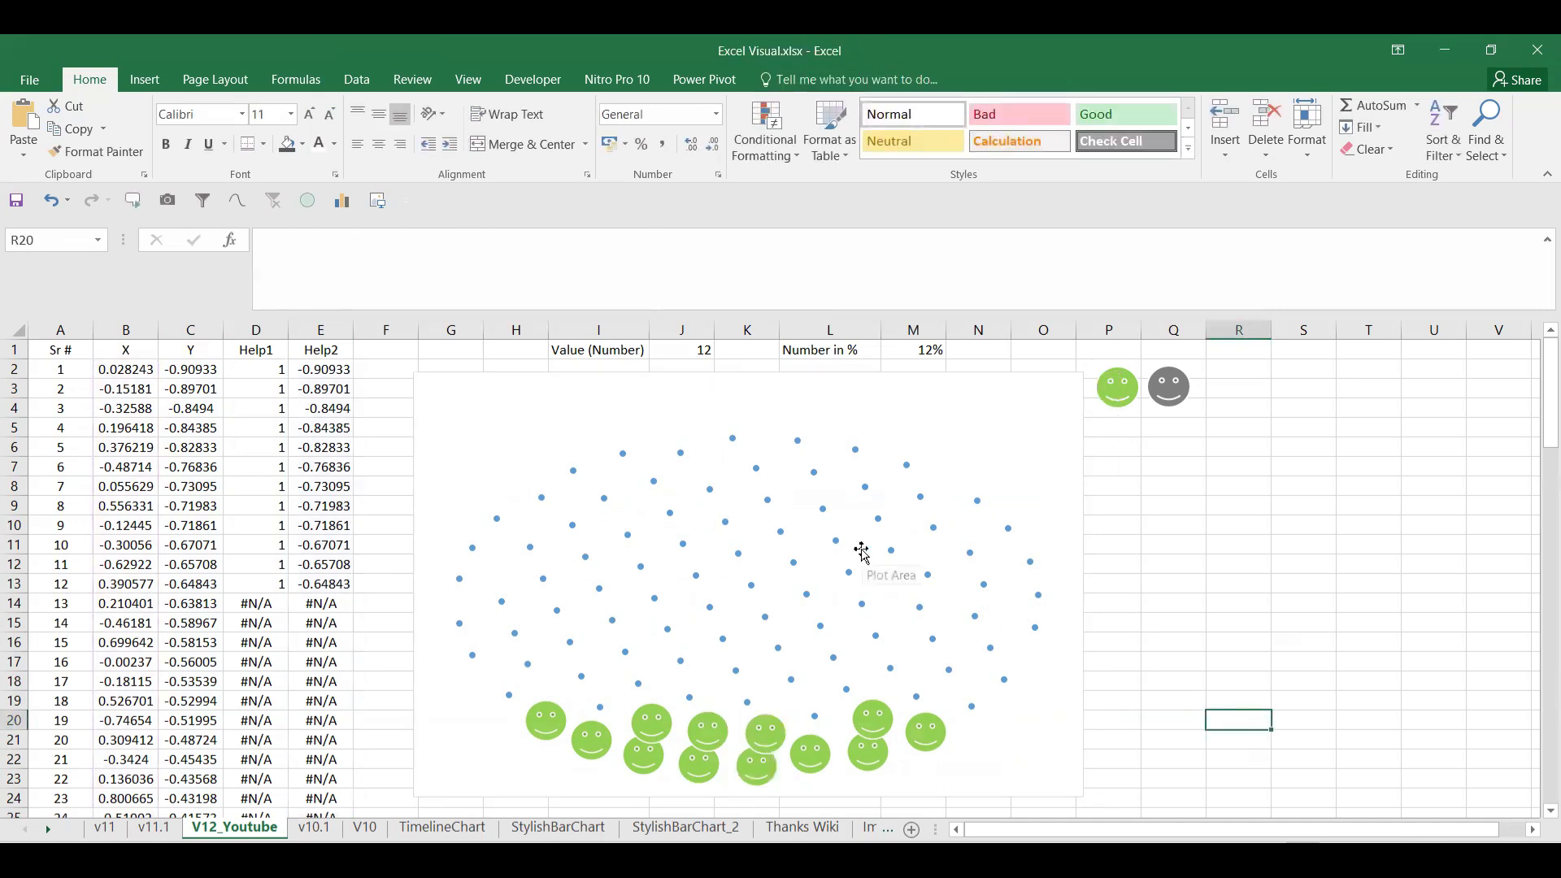
Step: Set the percentage in M1 to 20%
left_click(920, 351)
type("20")
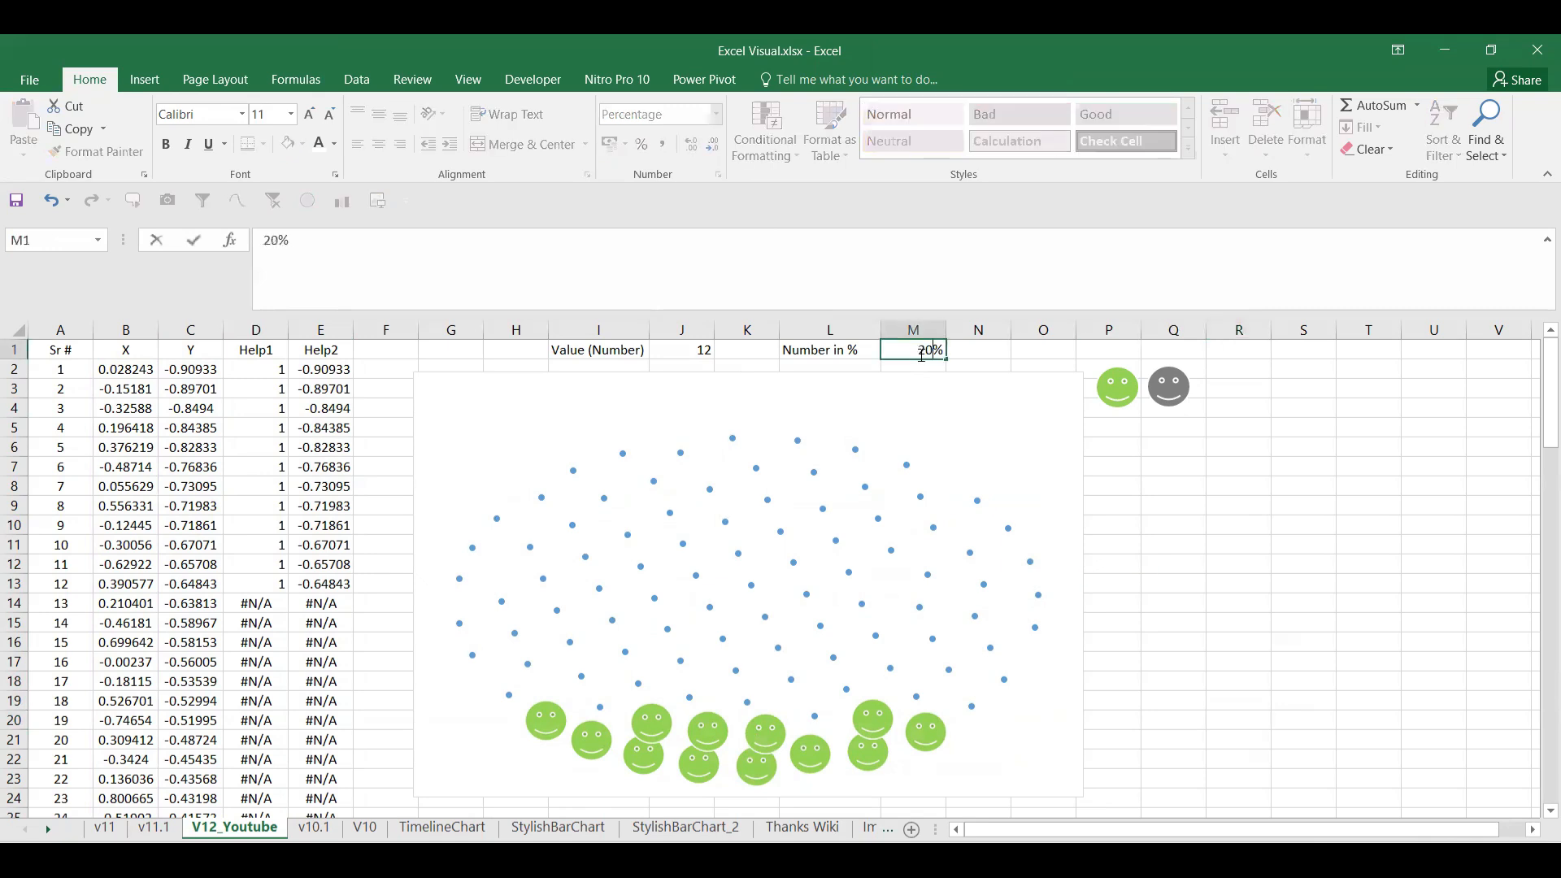
key("Return")
left_click(920, 354)
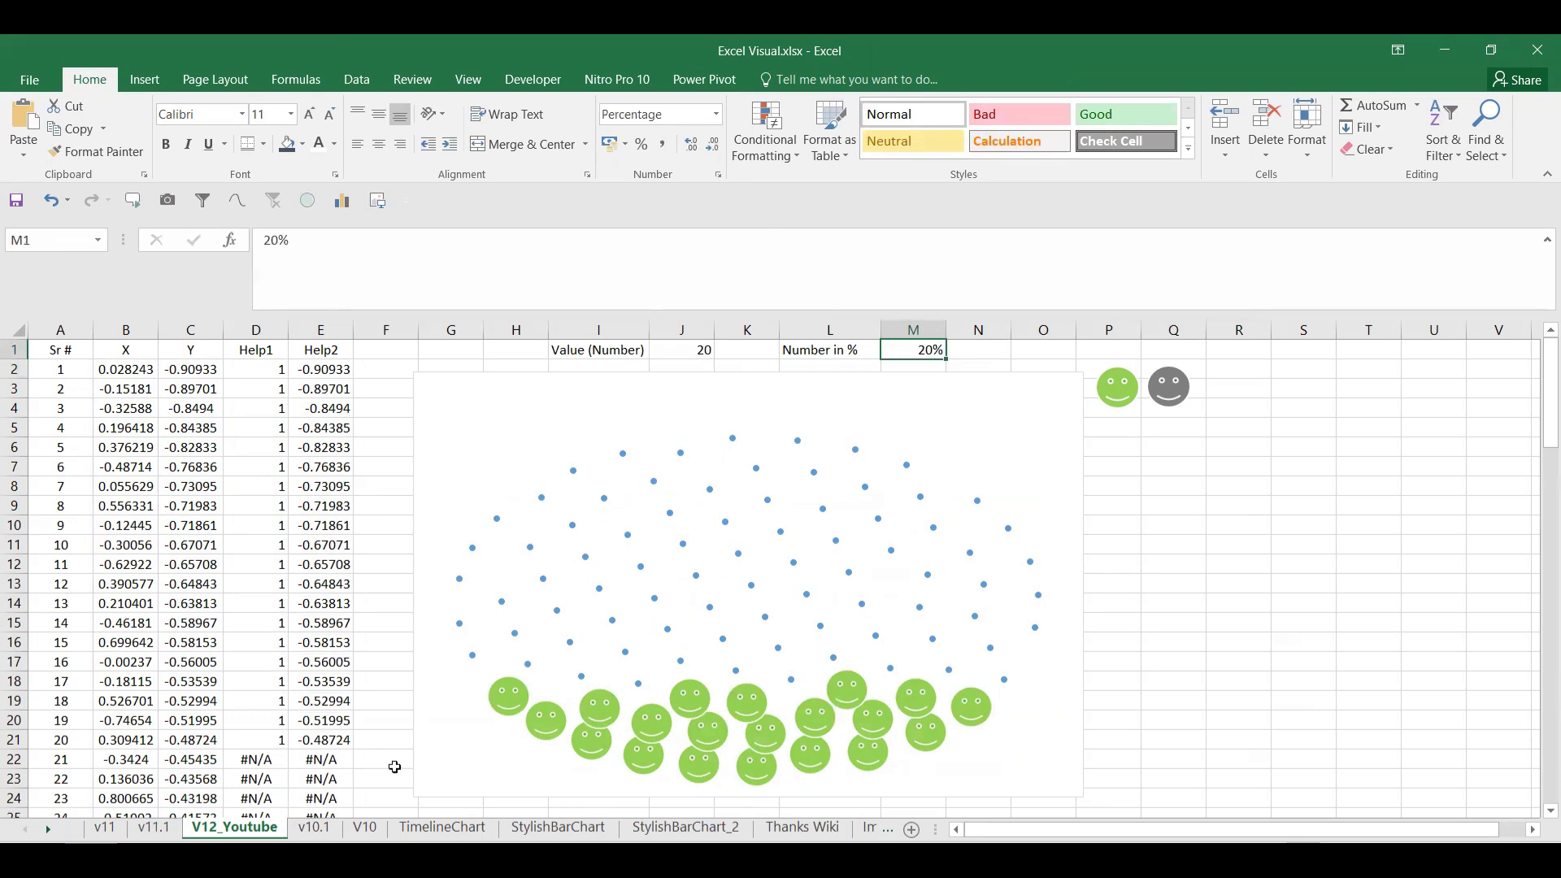
Step: Paste the grey smiley as markers for the blue series and make the chart taller
left_click(946, 772)
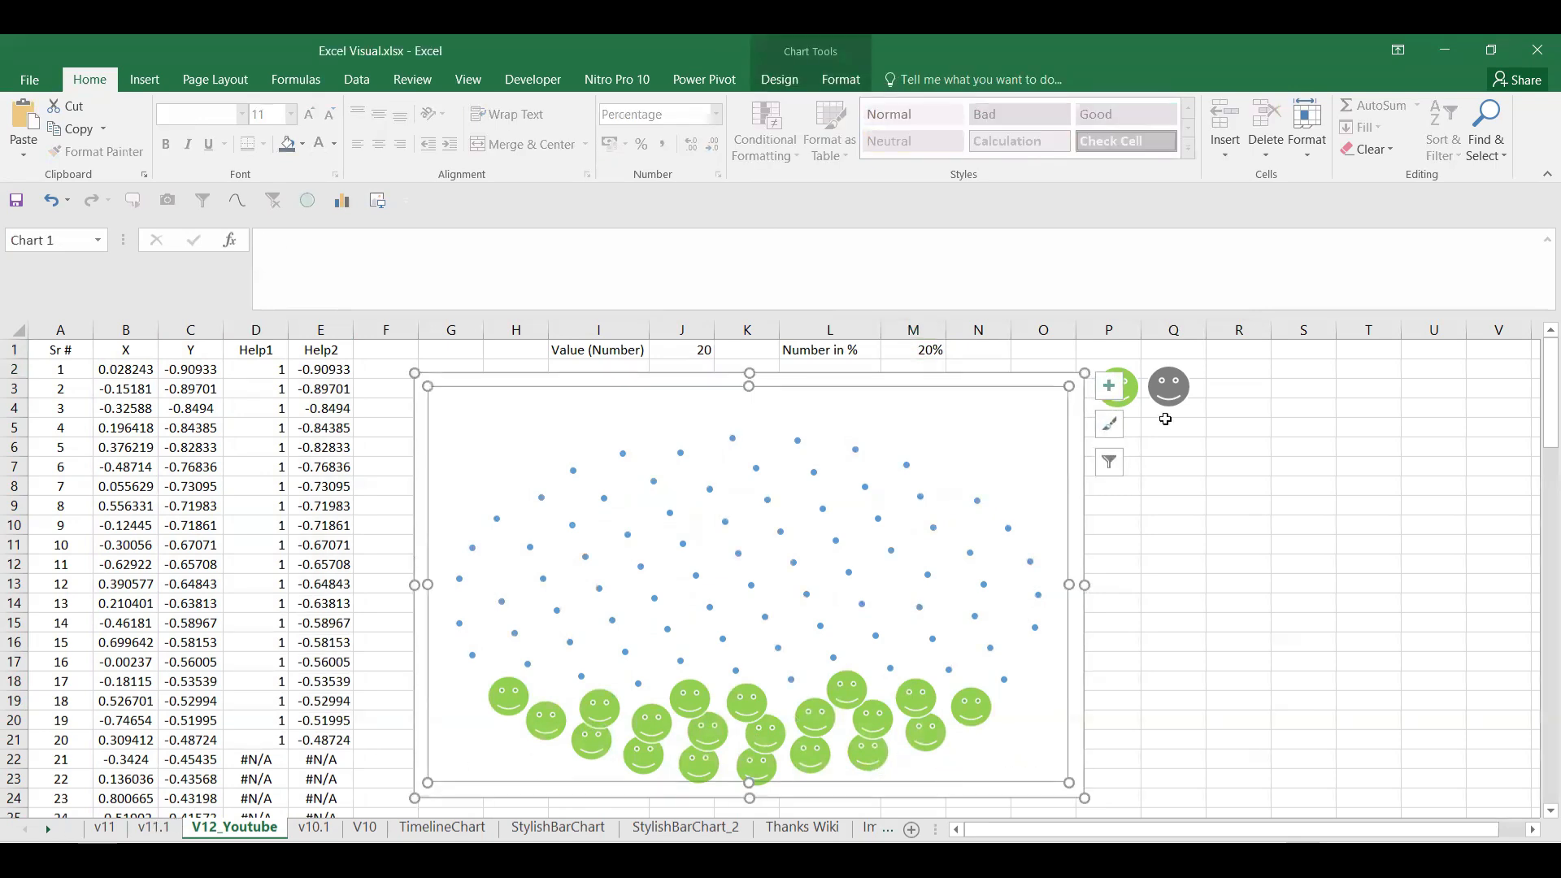
left_click(1168, 391)
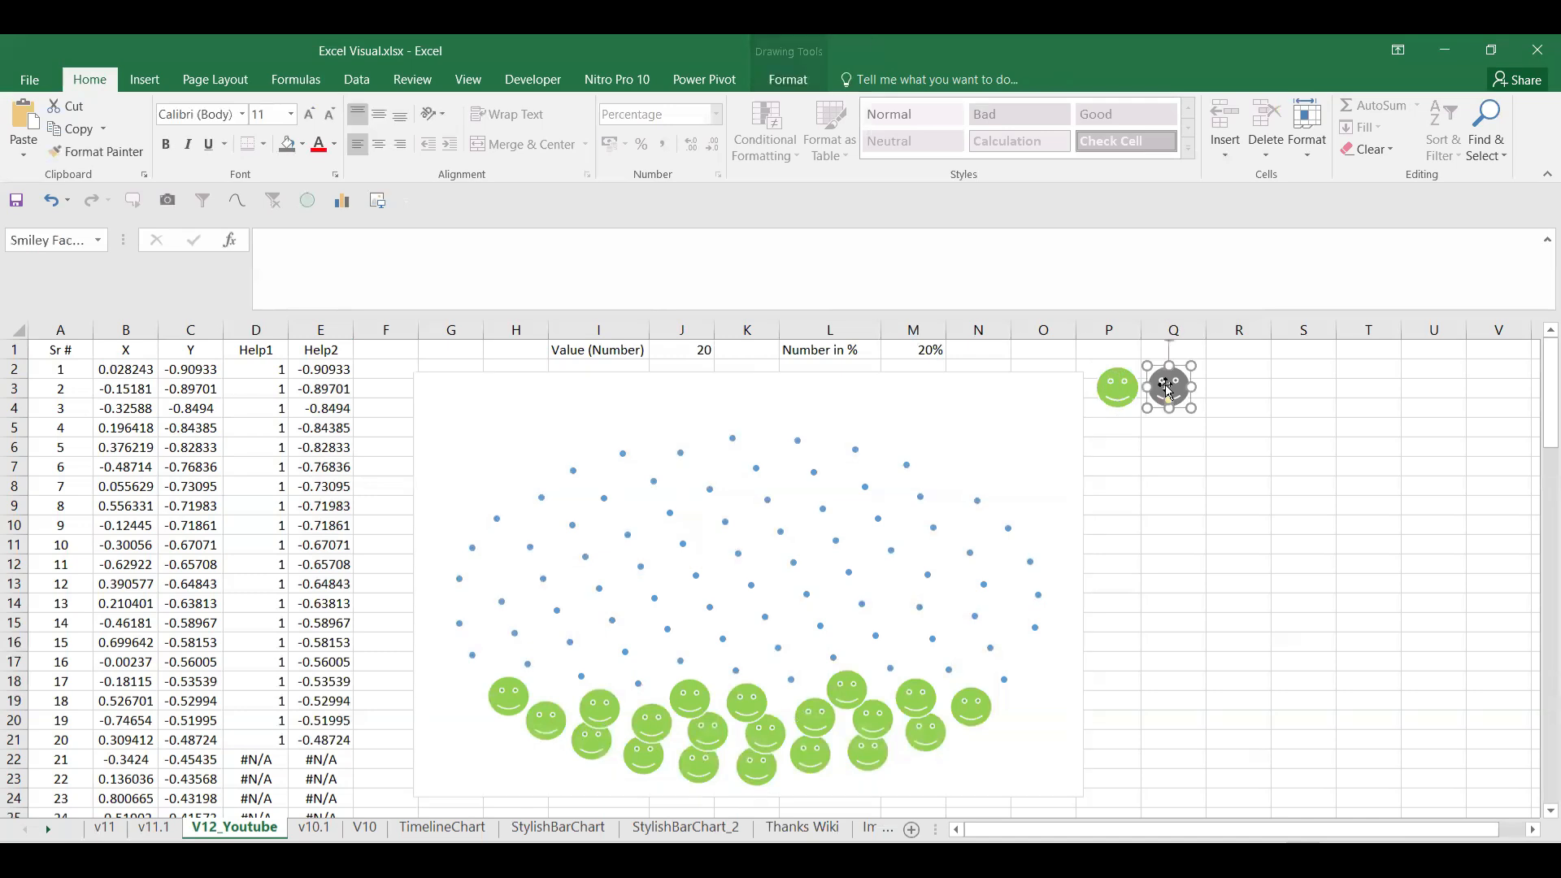
left_click(906, 466)
key("ctrl+v")
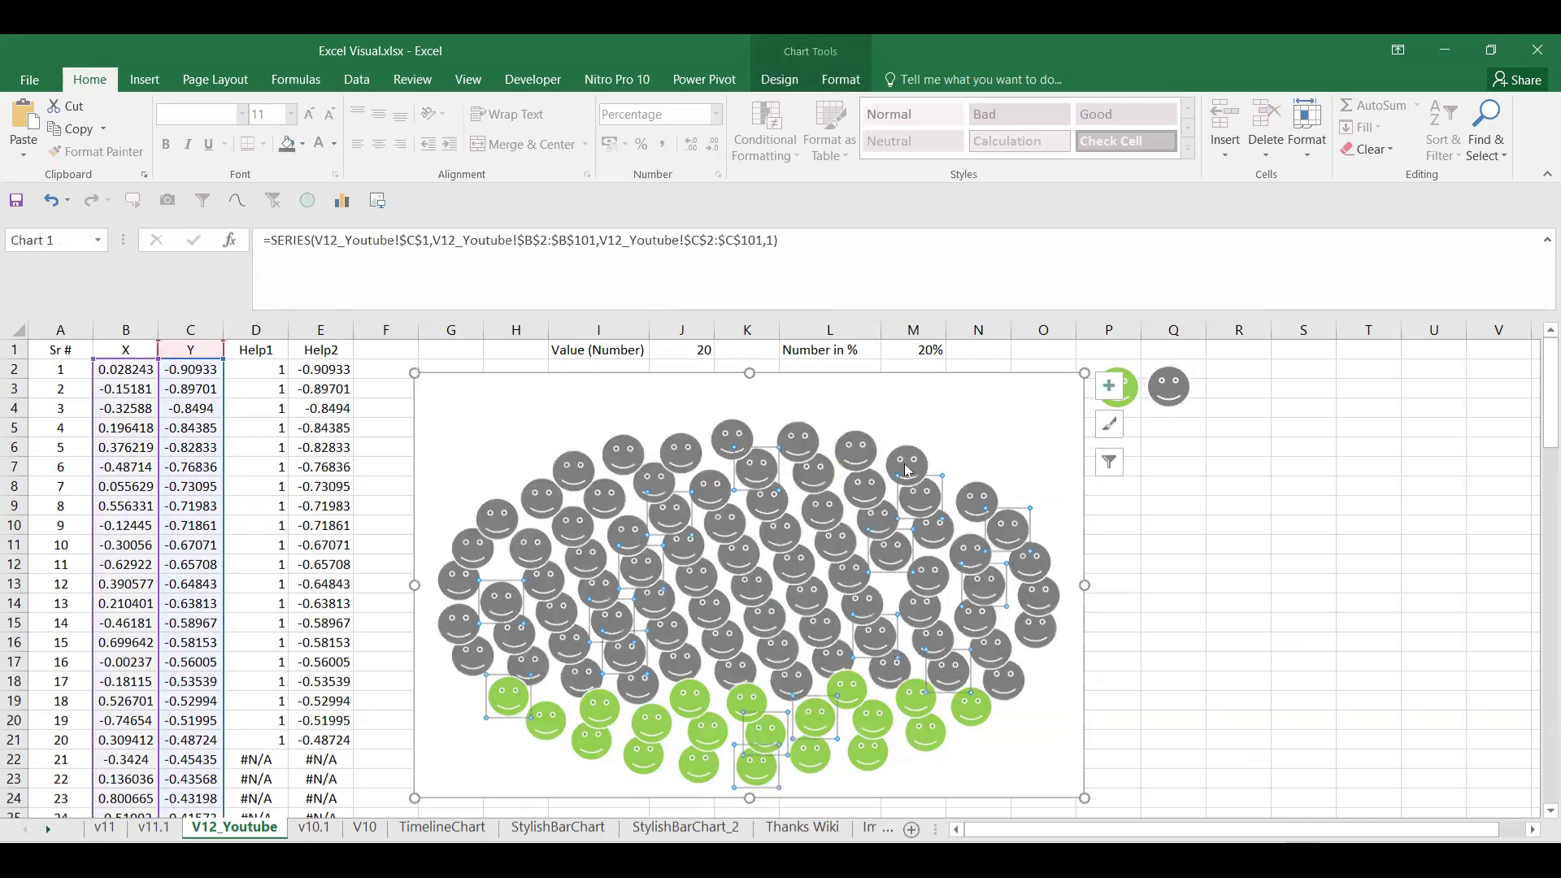
left_click(1352, 571)
left_click(1070, 777)
left_click_drag(1086, 797, 1098, 601)
Step: Shrink the plot area, move the chart up and right, and widen it into an oval
scroll(1423, 617, "up", 7)
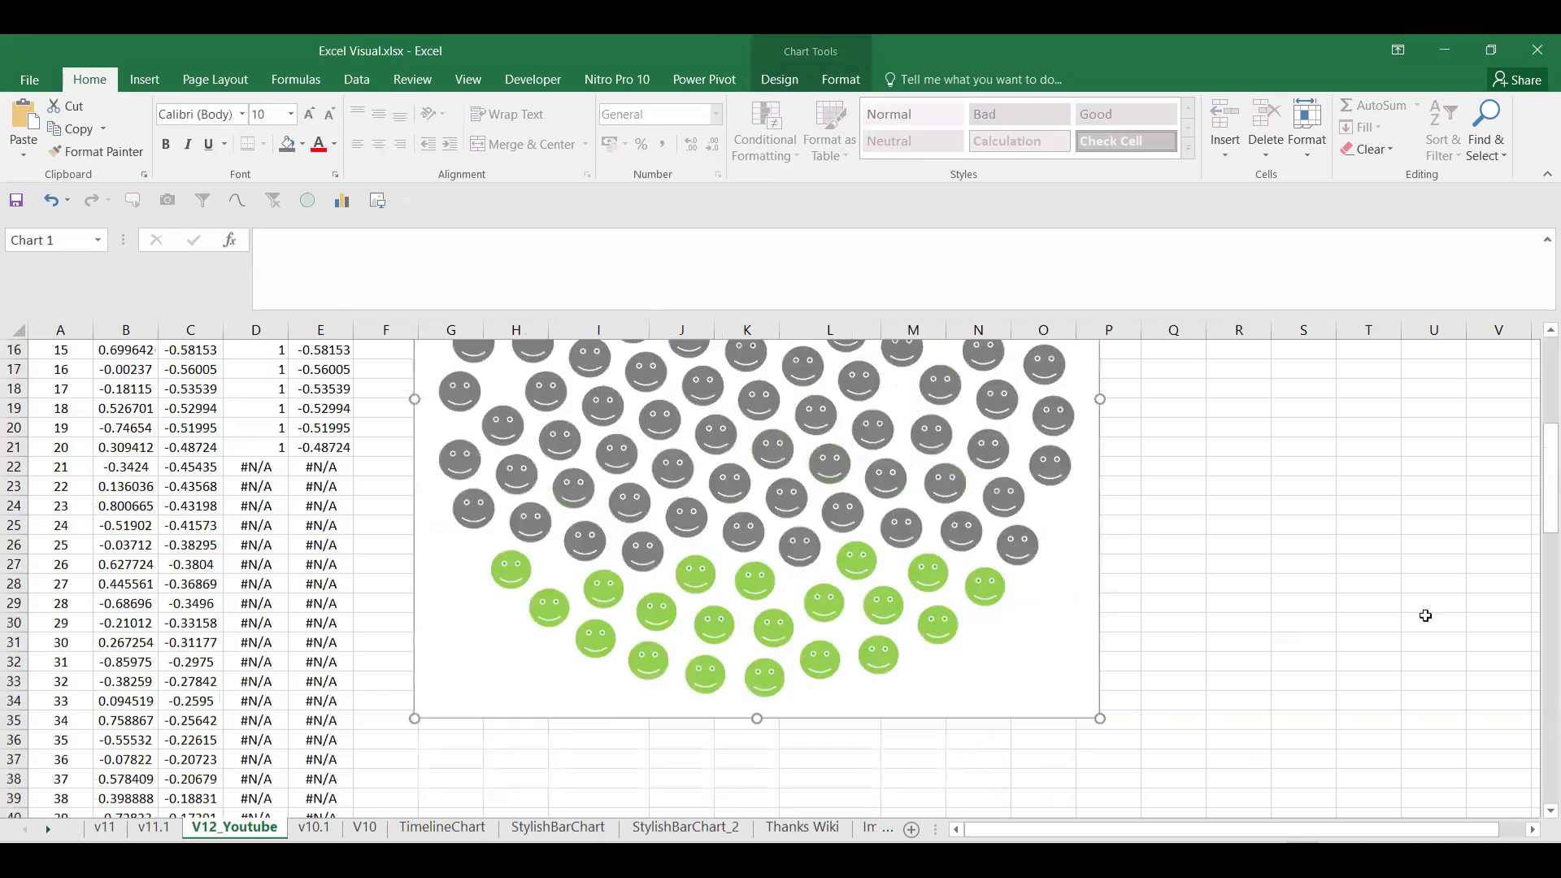
left_click(846, 389)
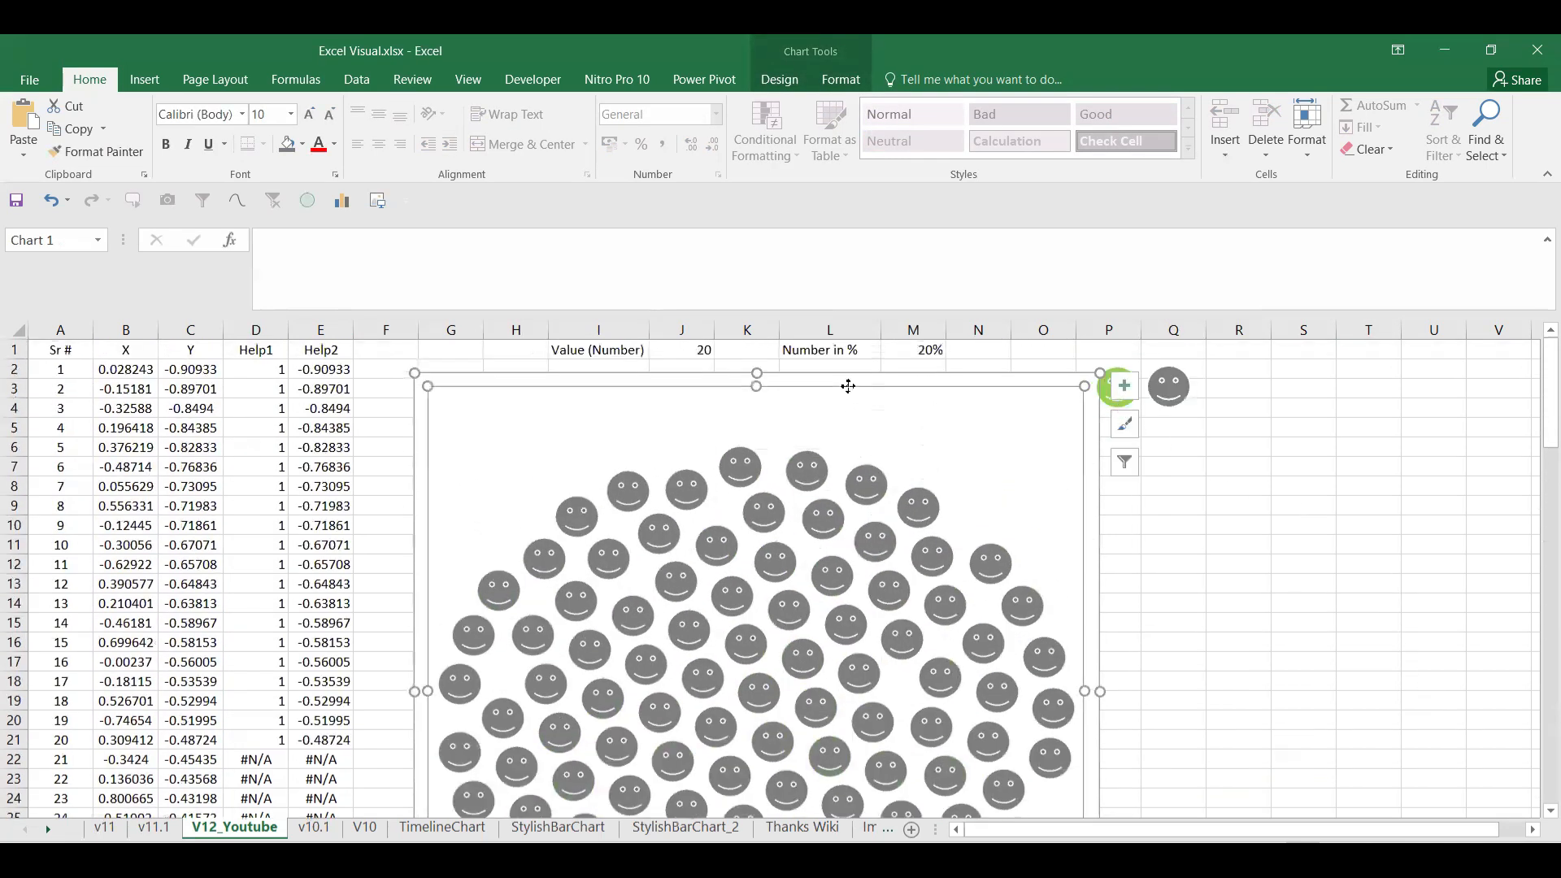
mouse_move(1082, 388)
left_mouse_down()
mouse_move(1079, 435)
mouse_move(1100, 376)
left_mouse_up()
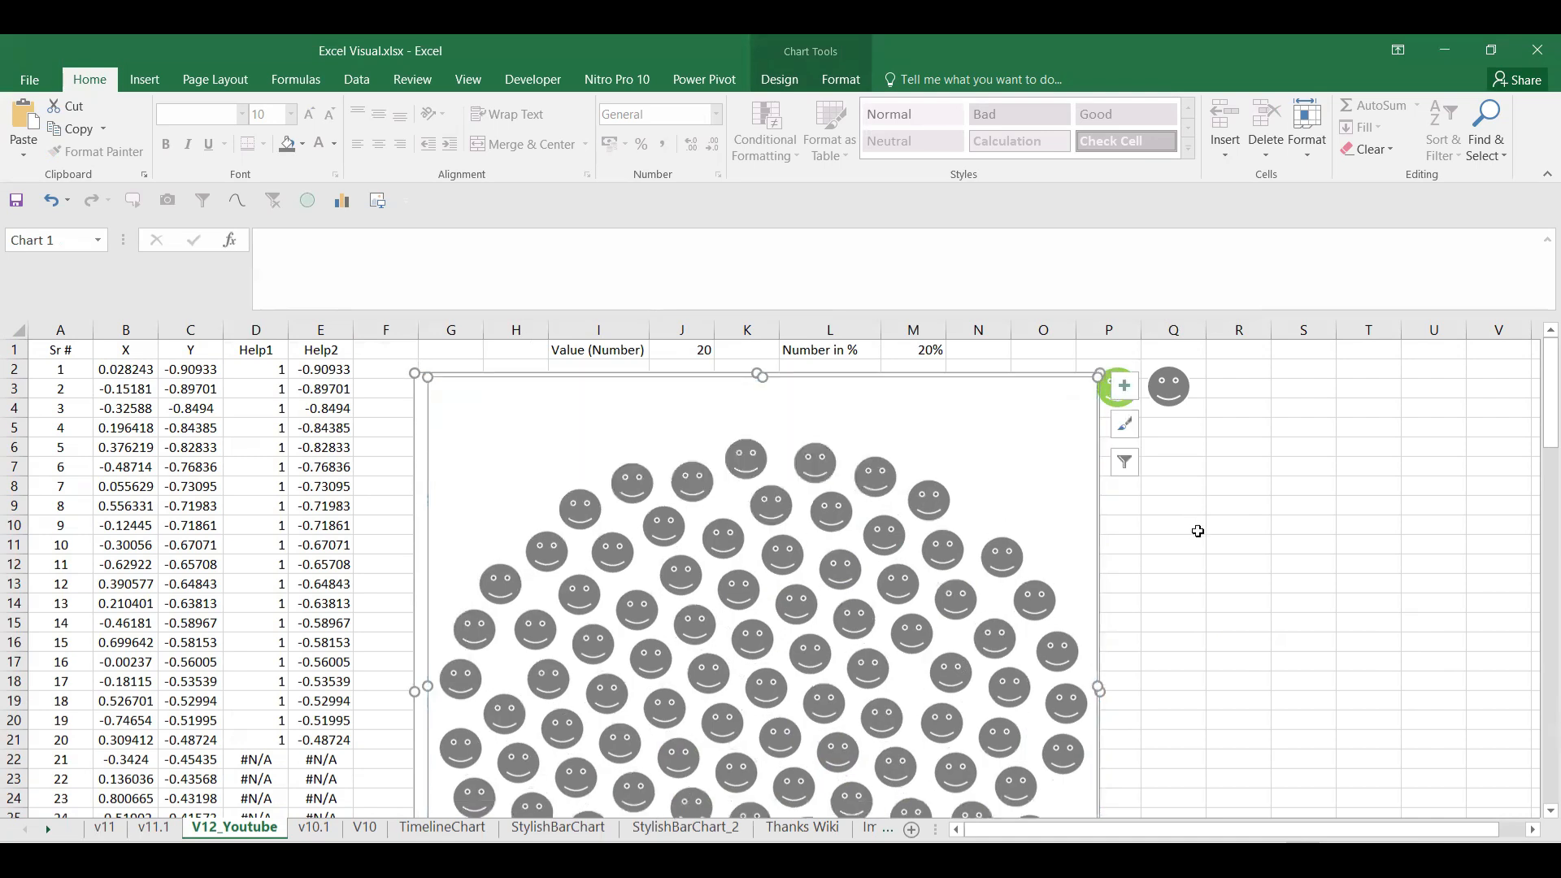
left_click(1198, 531)
left_click(1022, 443)
left_click(1246, 624)
left_click(1081, 495)
left_click_drag(1100, 375, 1001, 515)
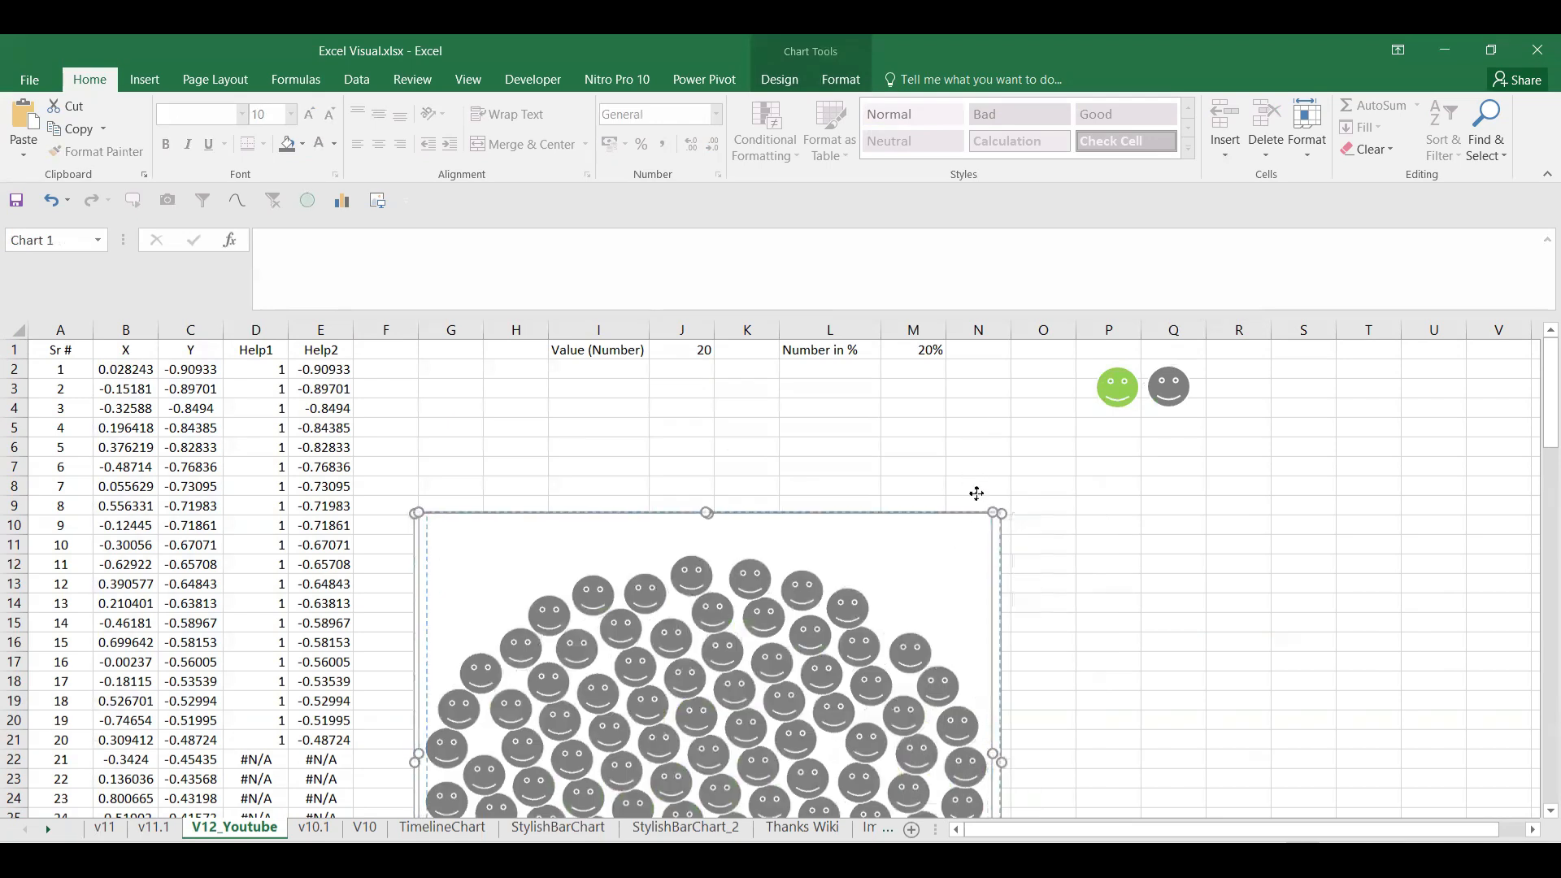
left_click(1238, 638)
left_click(932, 563)
left_click(1114, 697)
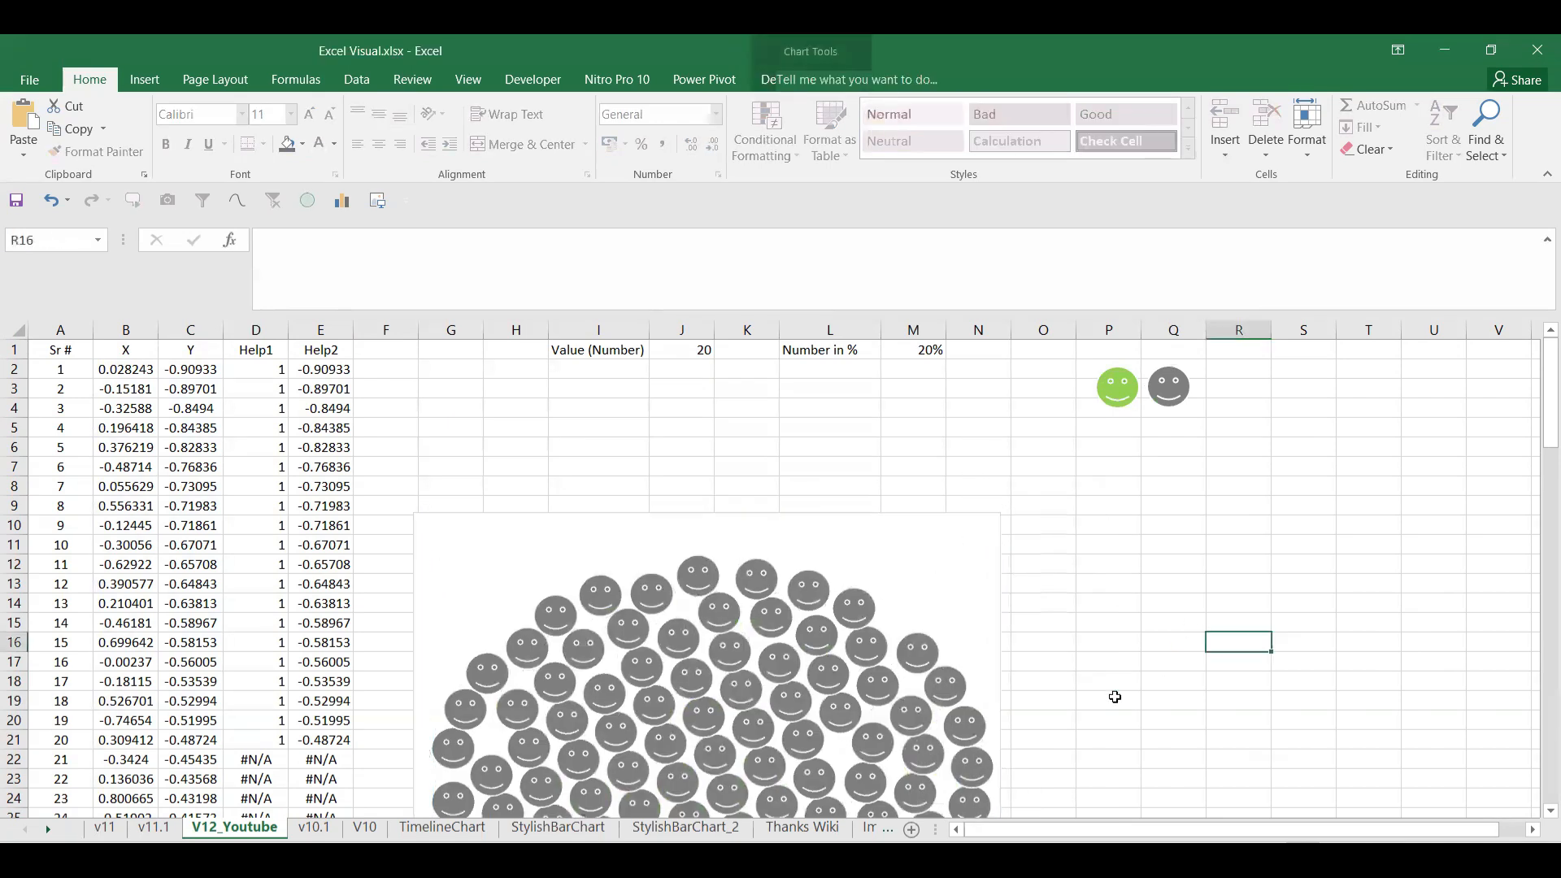
left_click_drag(993, 515, 1022, 371)
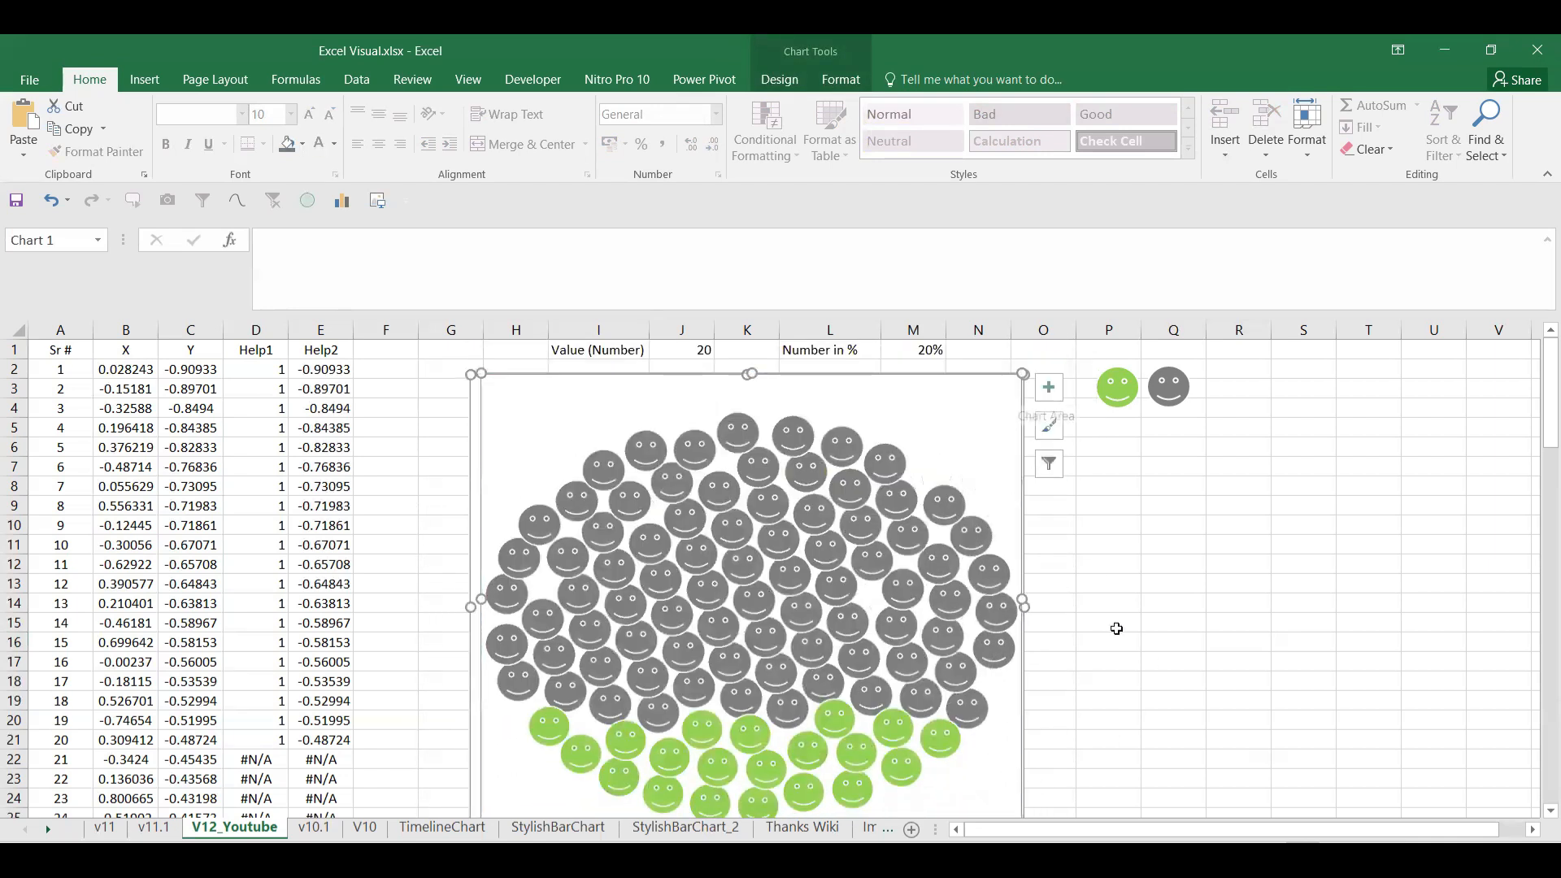
left_click_drag(1023, 605, 1146, 610)
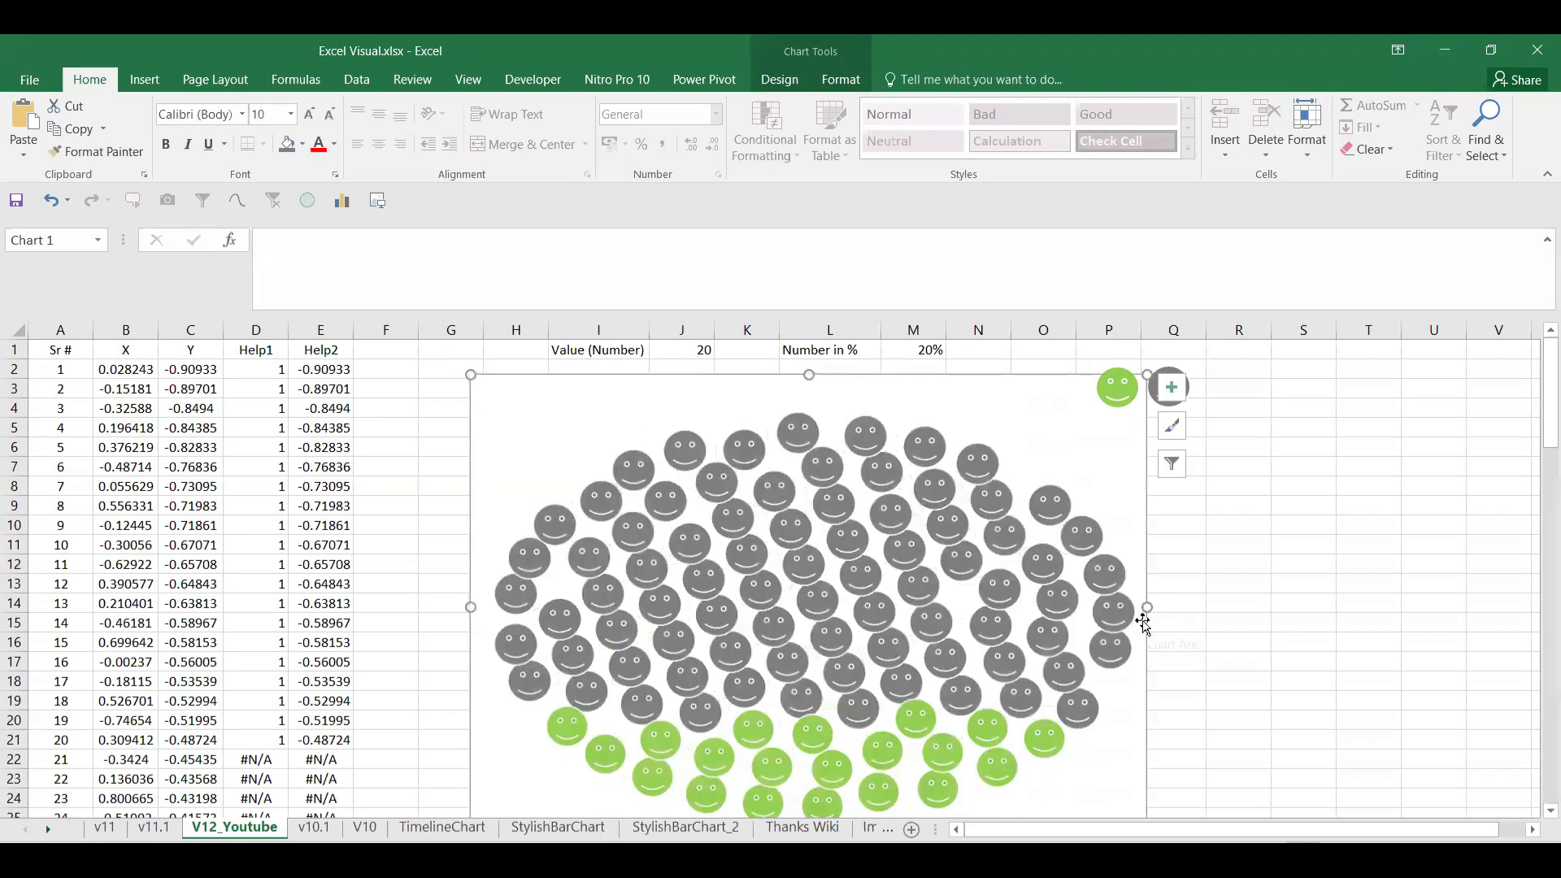
Step: Move the green and grey sample smileys to columns T–U and reposition the chart
left_click(1166, 389)
left_click_drag(1166, 389, 1384, 373)
left_click(1056, 394)
mouse_move(1066, 369)
left_mouse_down()
mouse_move(1092, 357)
mouse_move(1142, 394)
left_mouse_up()
left_click(1187, 366)
left_click(1174, 359)
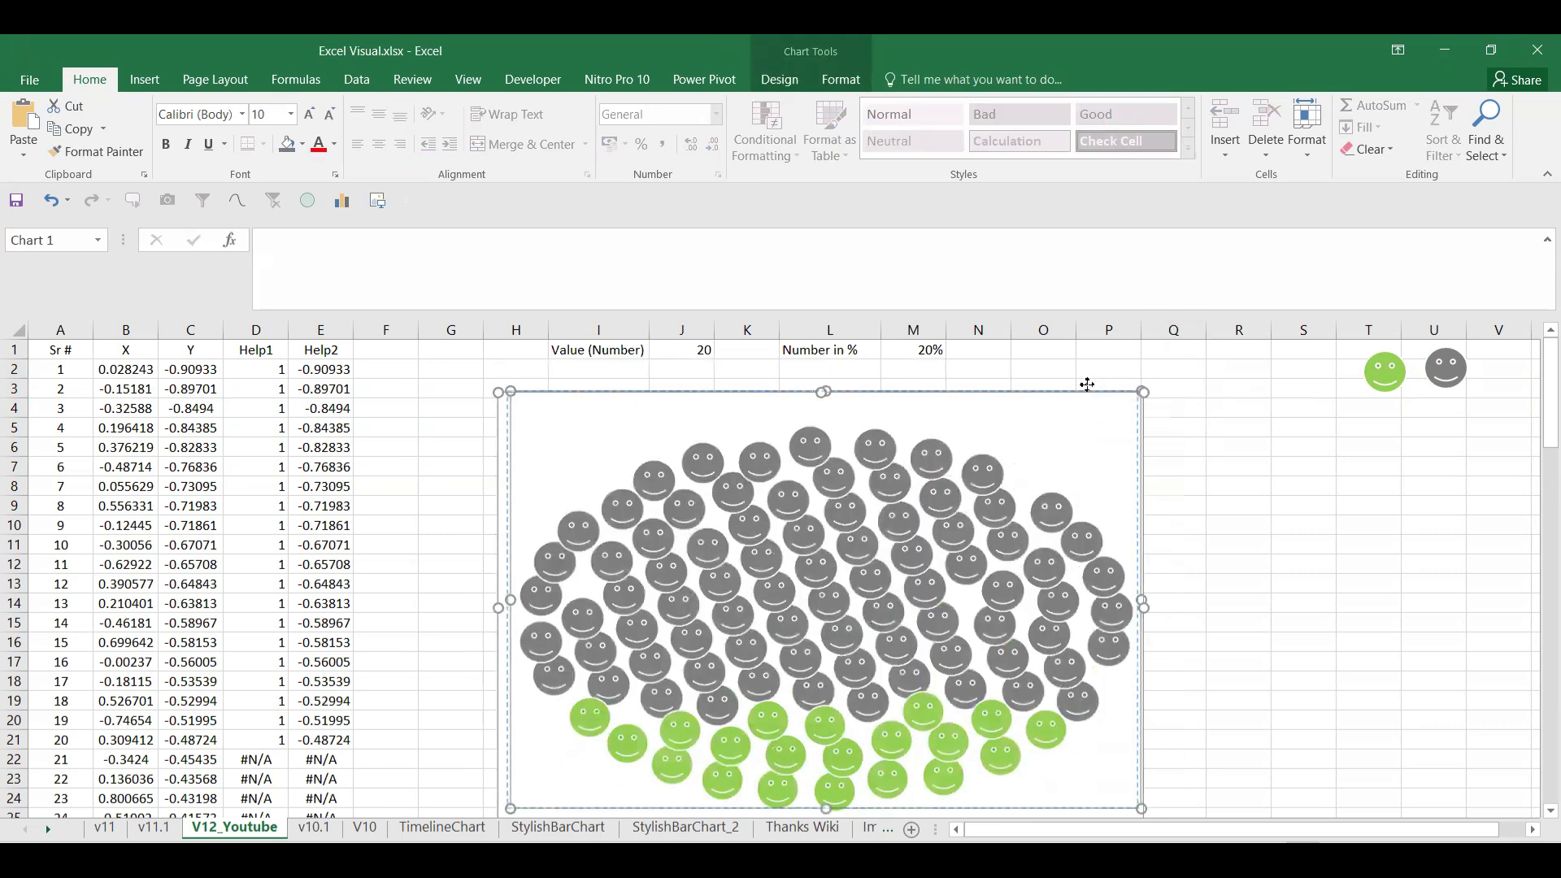
left_click(1244, 547)
left_click(1035, 772)
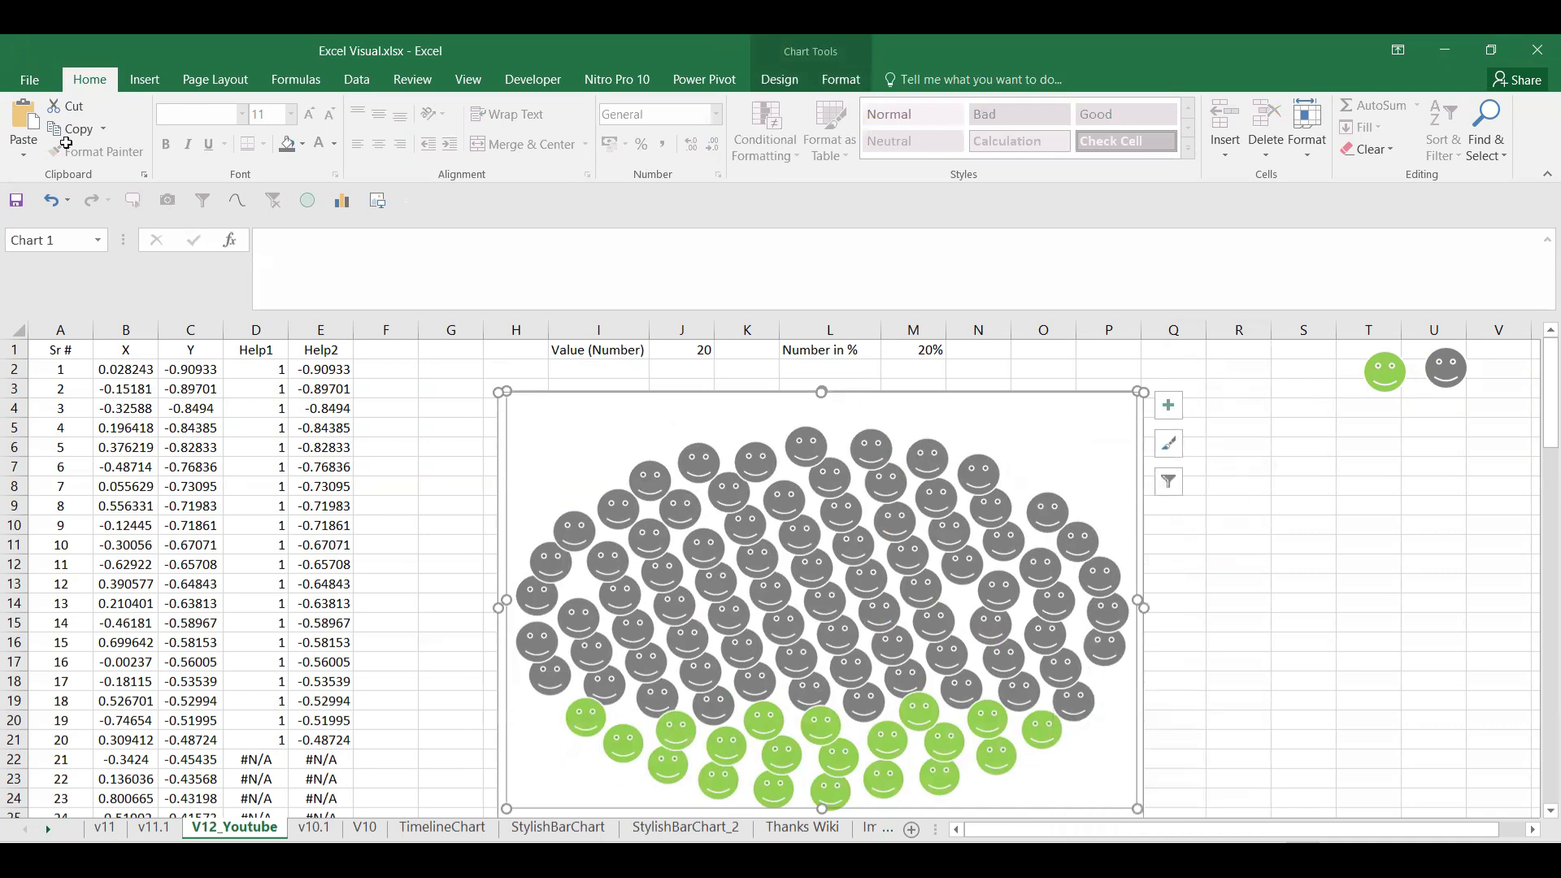
left_click(145, 79)
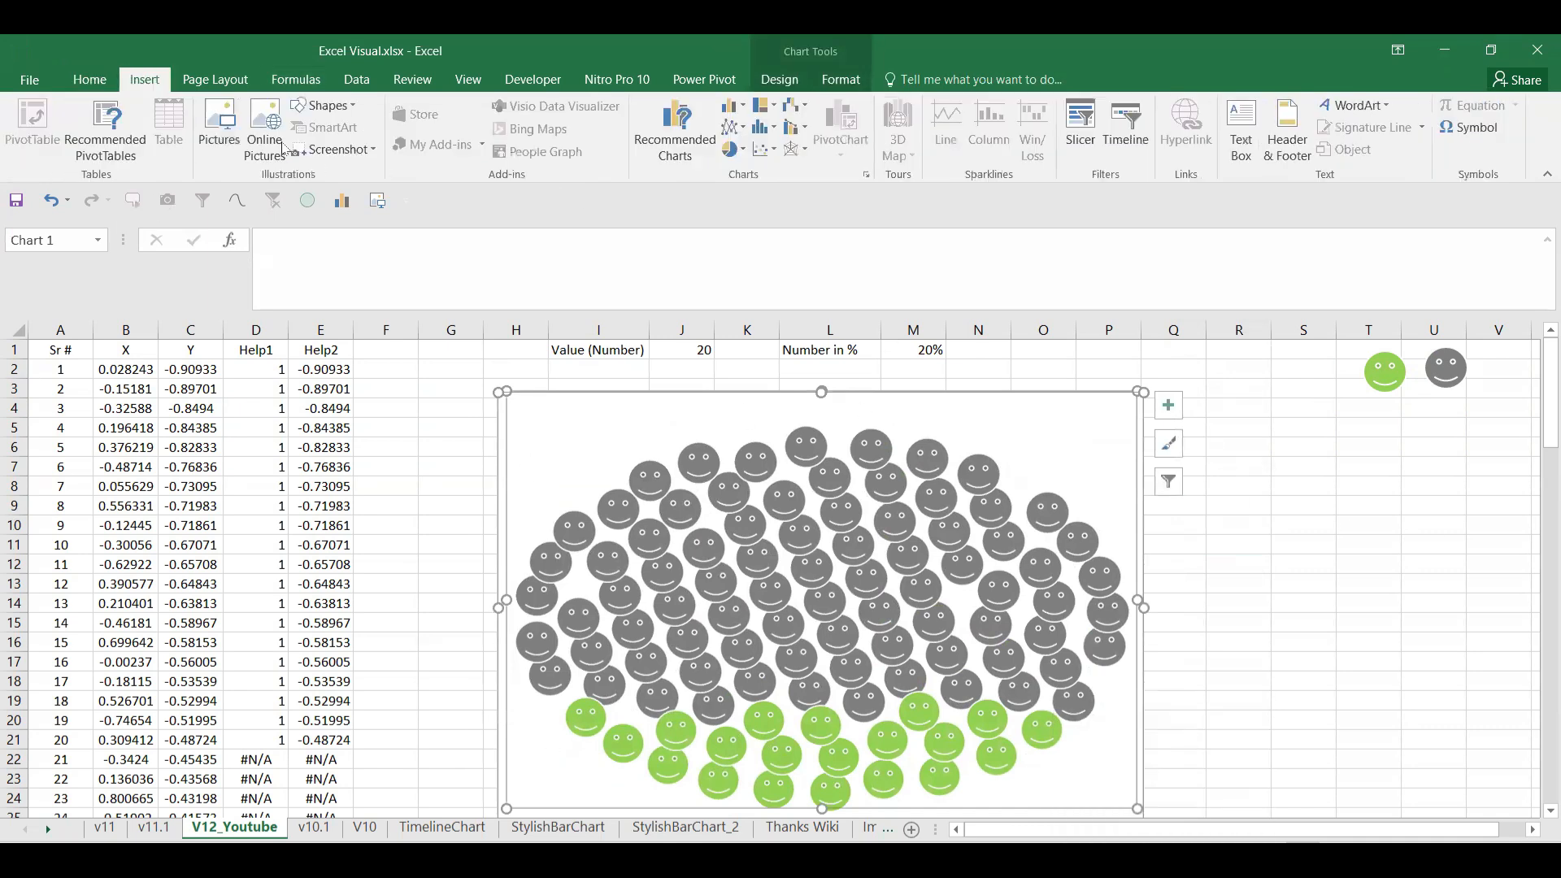
Step: Draw an oval over the smiley chart and stretch it to fit the chart
left_click(323, 105)
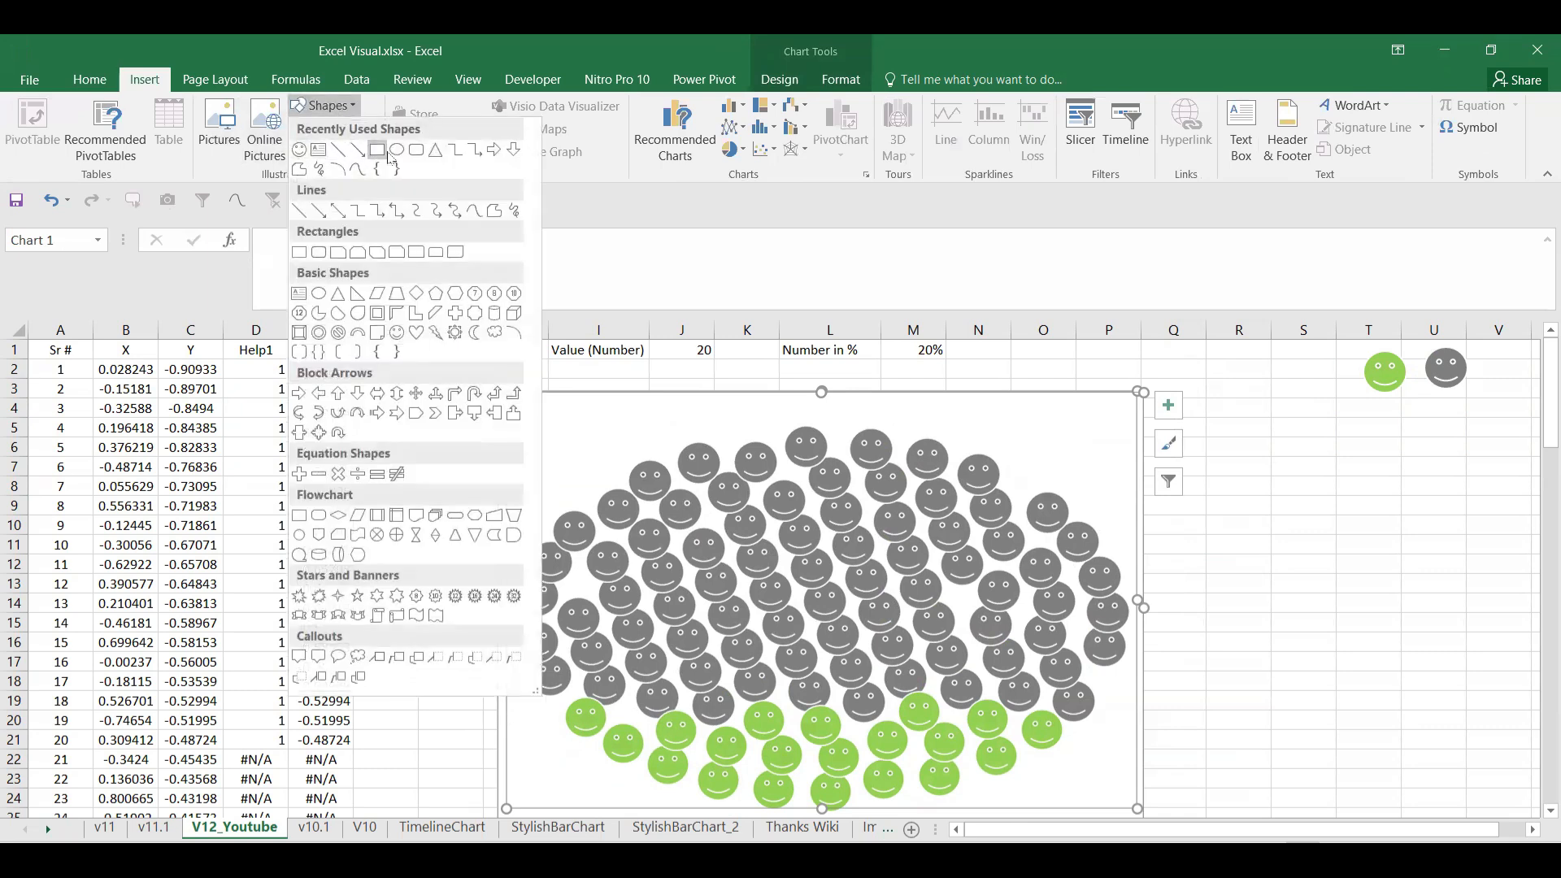
left_click(397, 150)
mouse_move(507, 442)
left_mouse_down()
mouse_move(732, 561)
mouse_move(1118, 807)
mouse_move(1077, 554)
mouse_move(1100, 578)
left_mouse_up()
scroll(1280, 599, "up", 4)
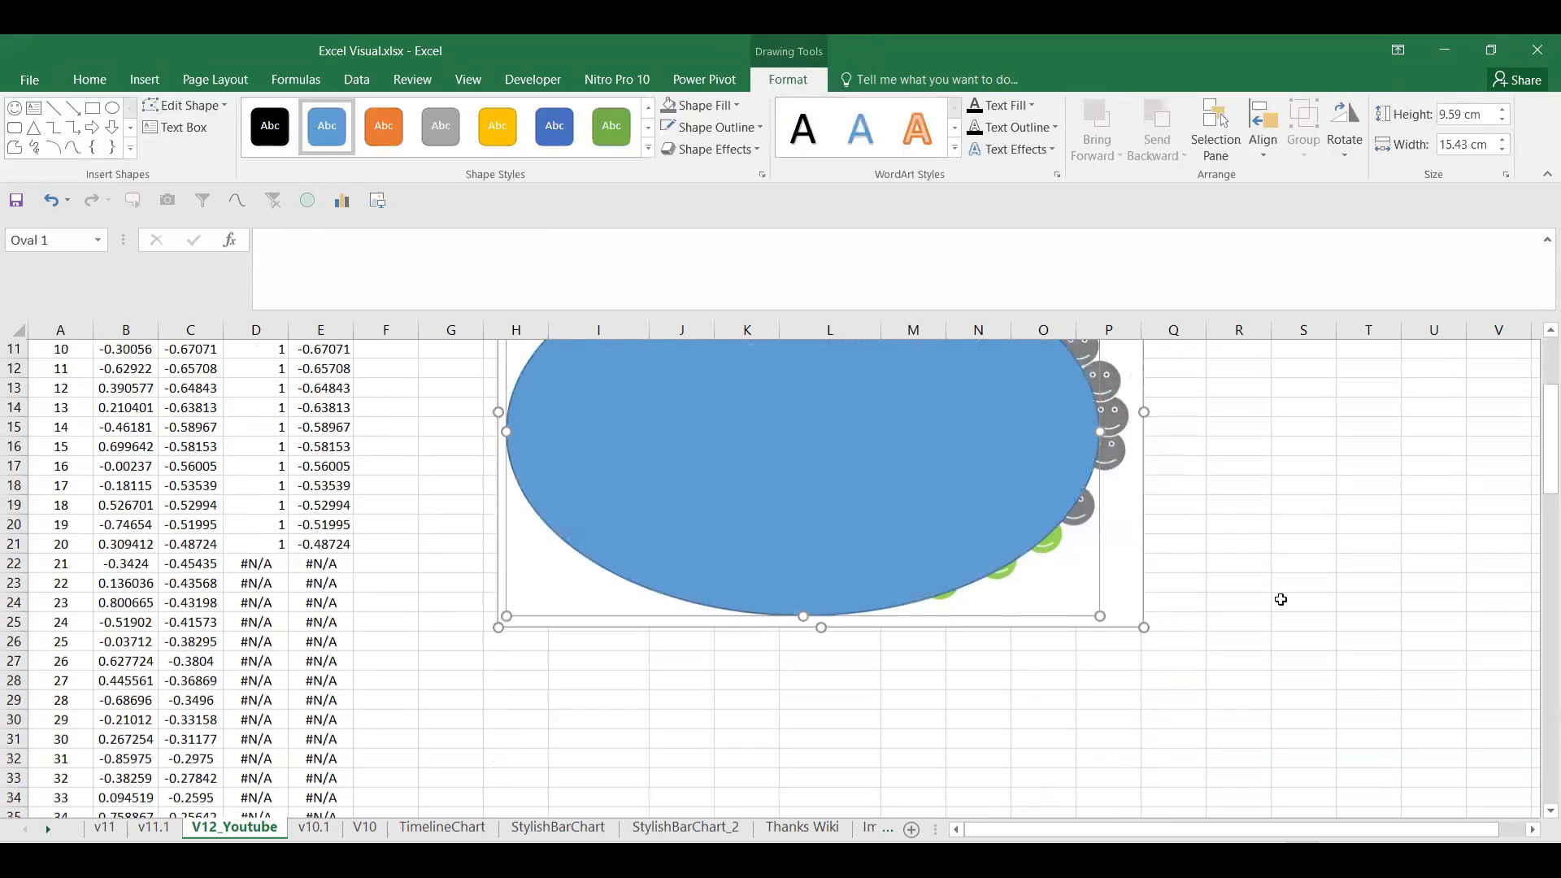
left_click_drag(802, 444, 801, 420)
left_click_drag(1111, 624, 1136, 606)
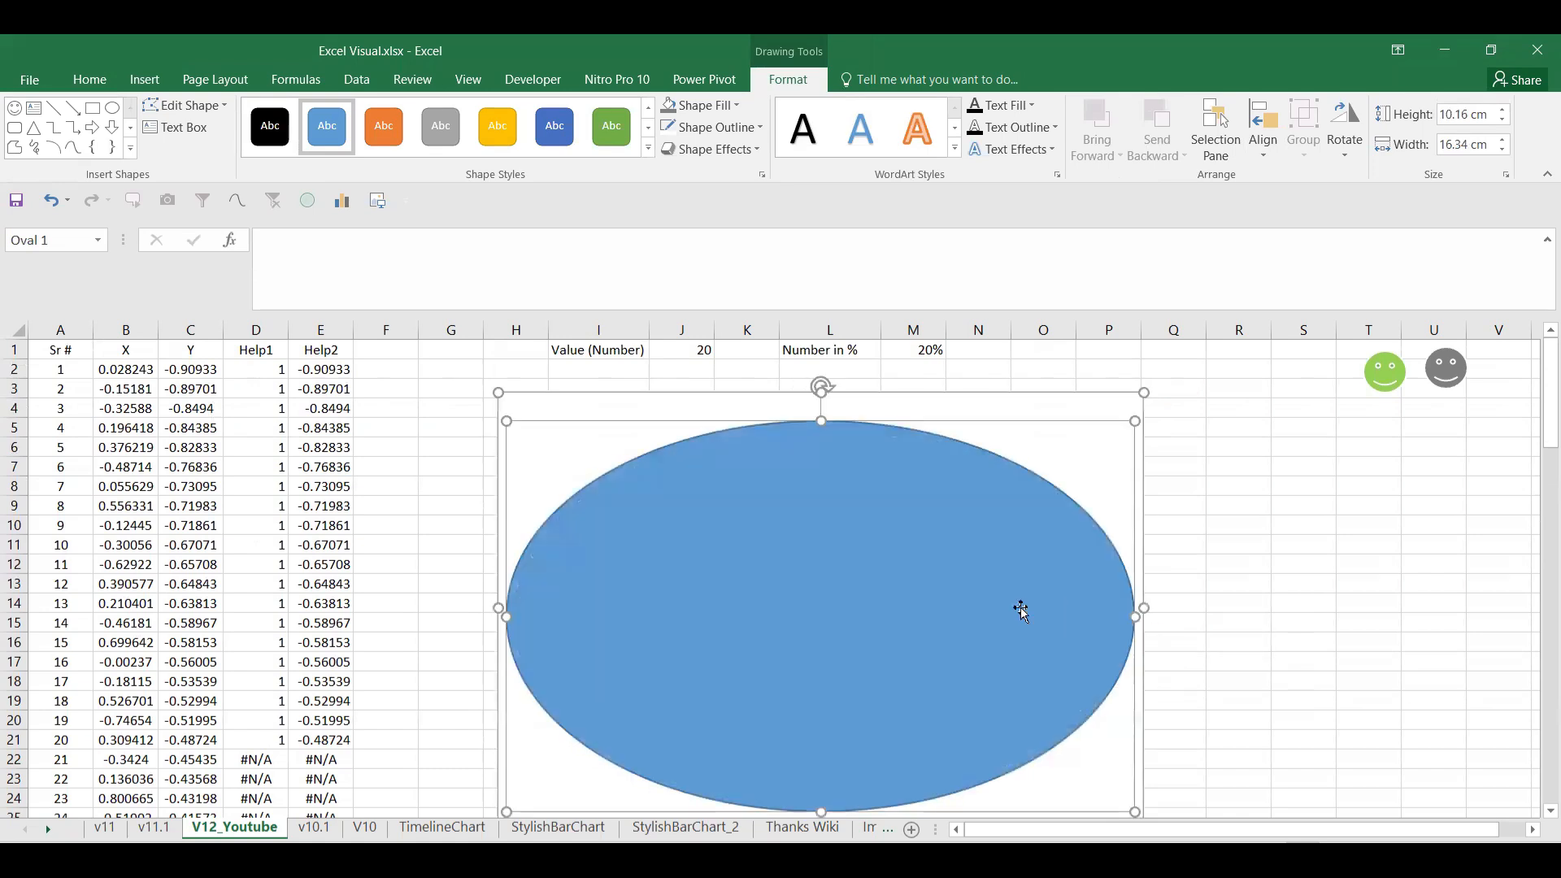
Step: Give the oval No Fill and a black Round Dot outline
left_click(723, 104)
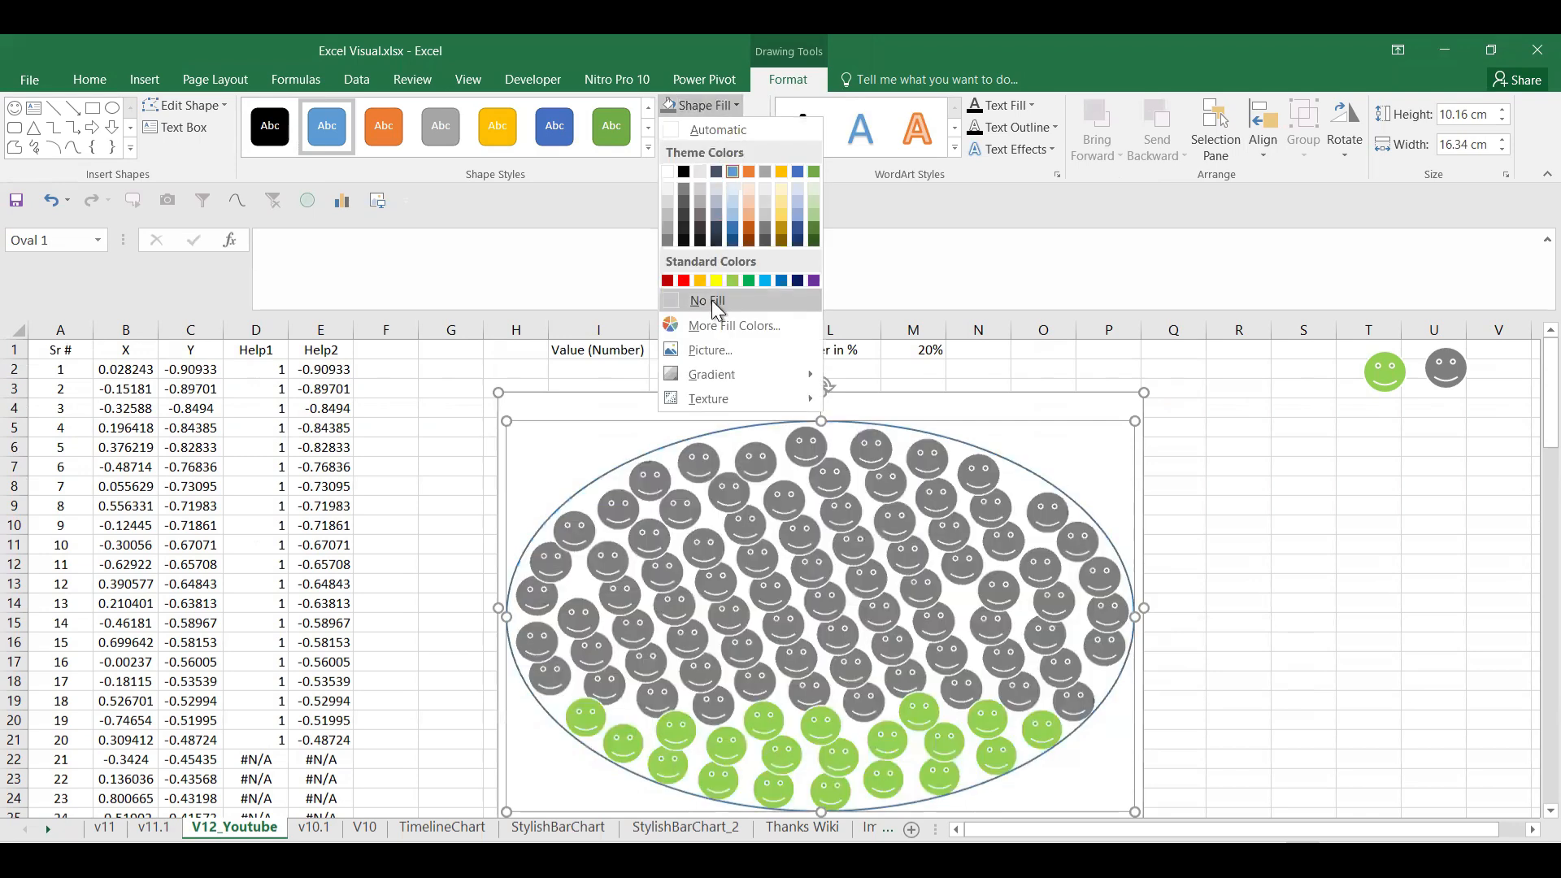
left_click(717, 303)
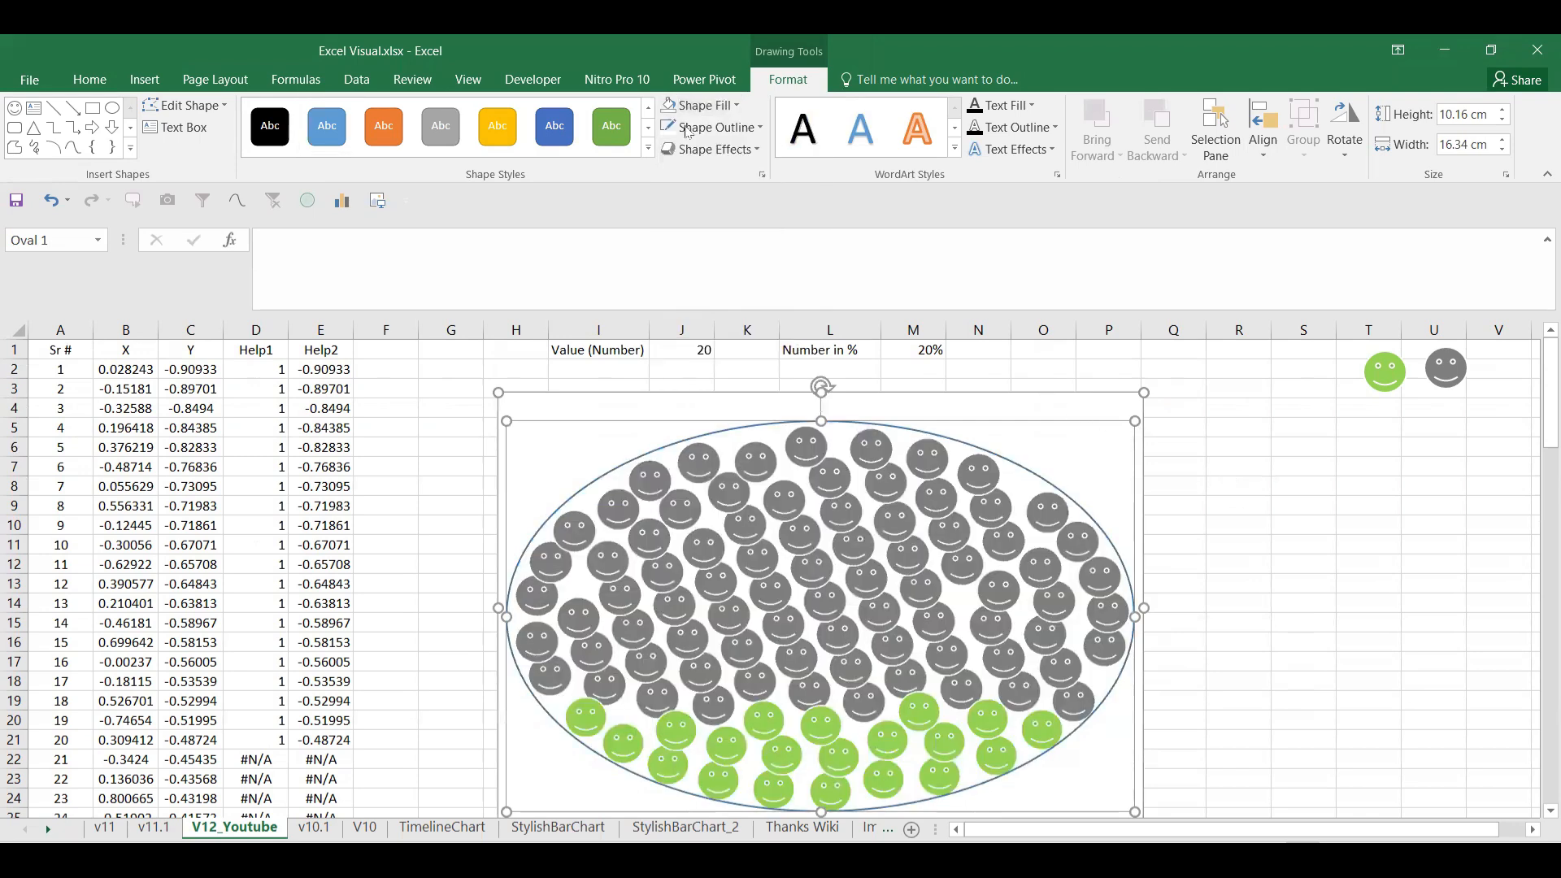
left_click(759, 127)
left_click(690, 196)
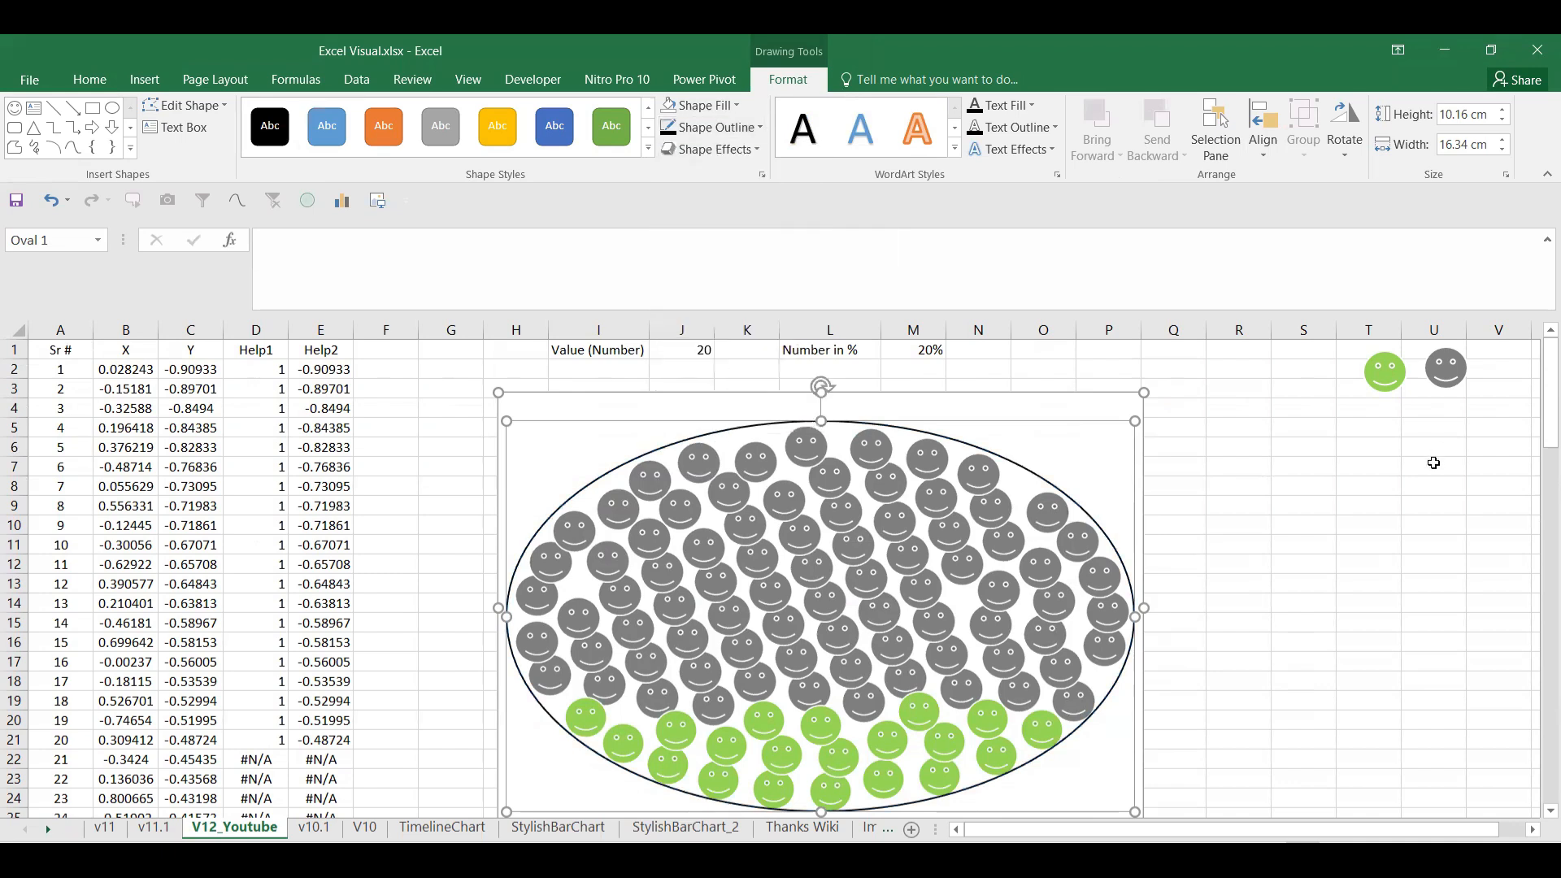
left_click(709, 126)
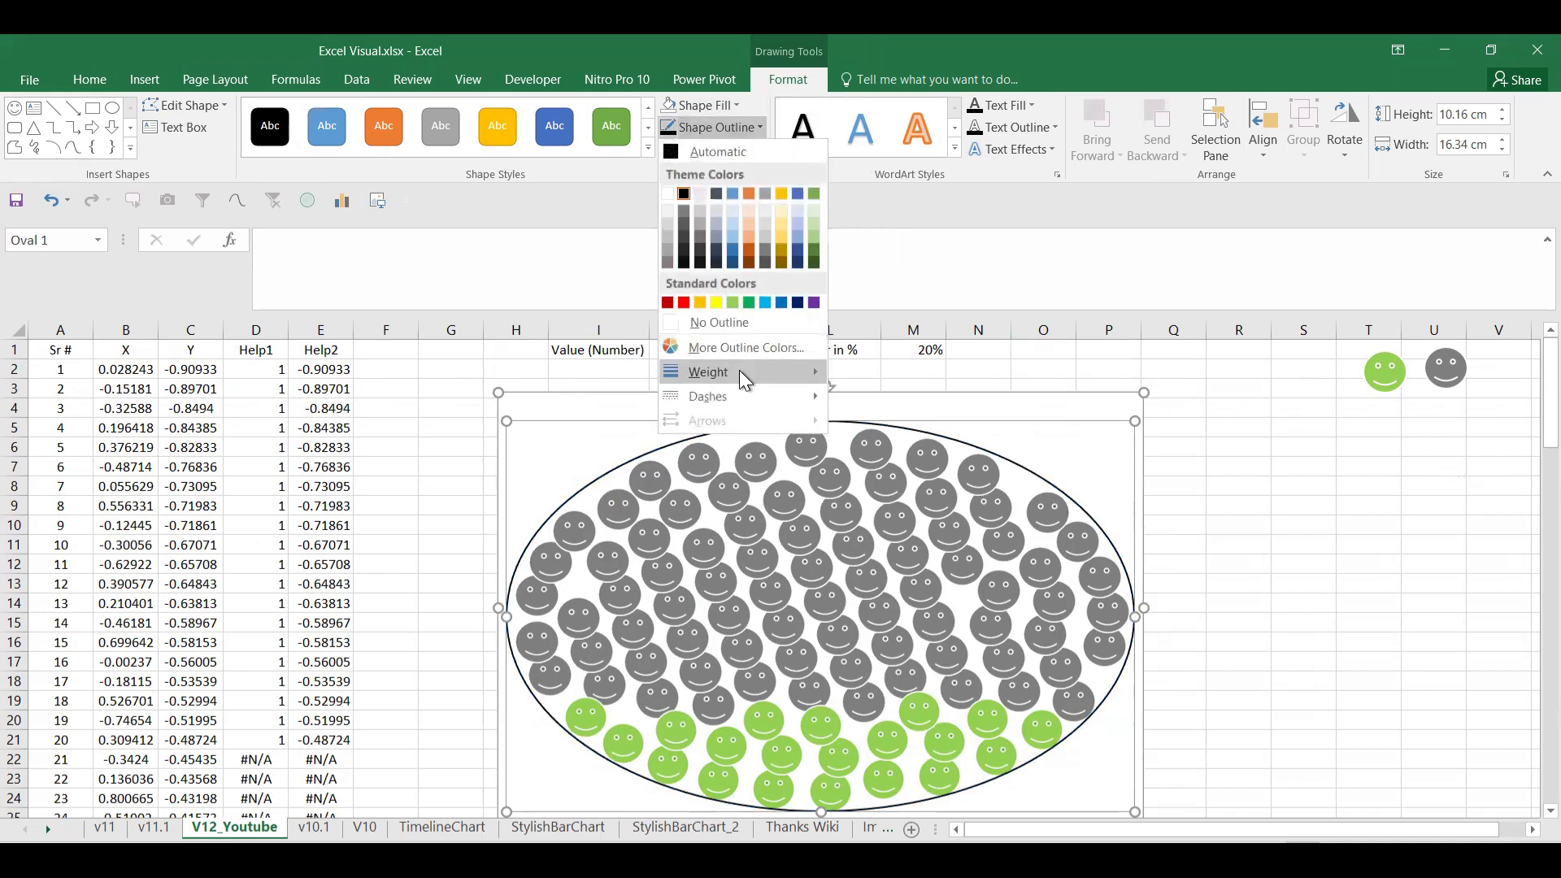
mouse_move(817, 404)
left_click(875, 411)
left_click(1237, 485)
left_click(1109, 443)
Step: Set the plot area's border to No line in Format Plot Area
right_click(1105, 432)
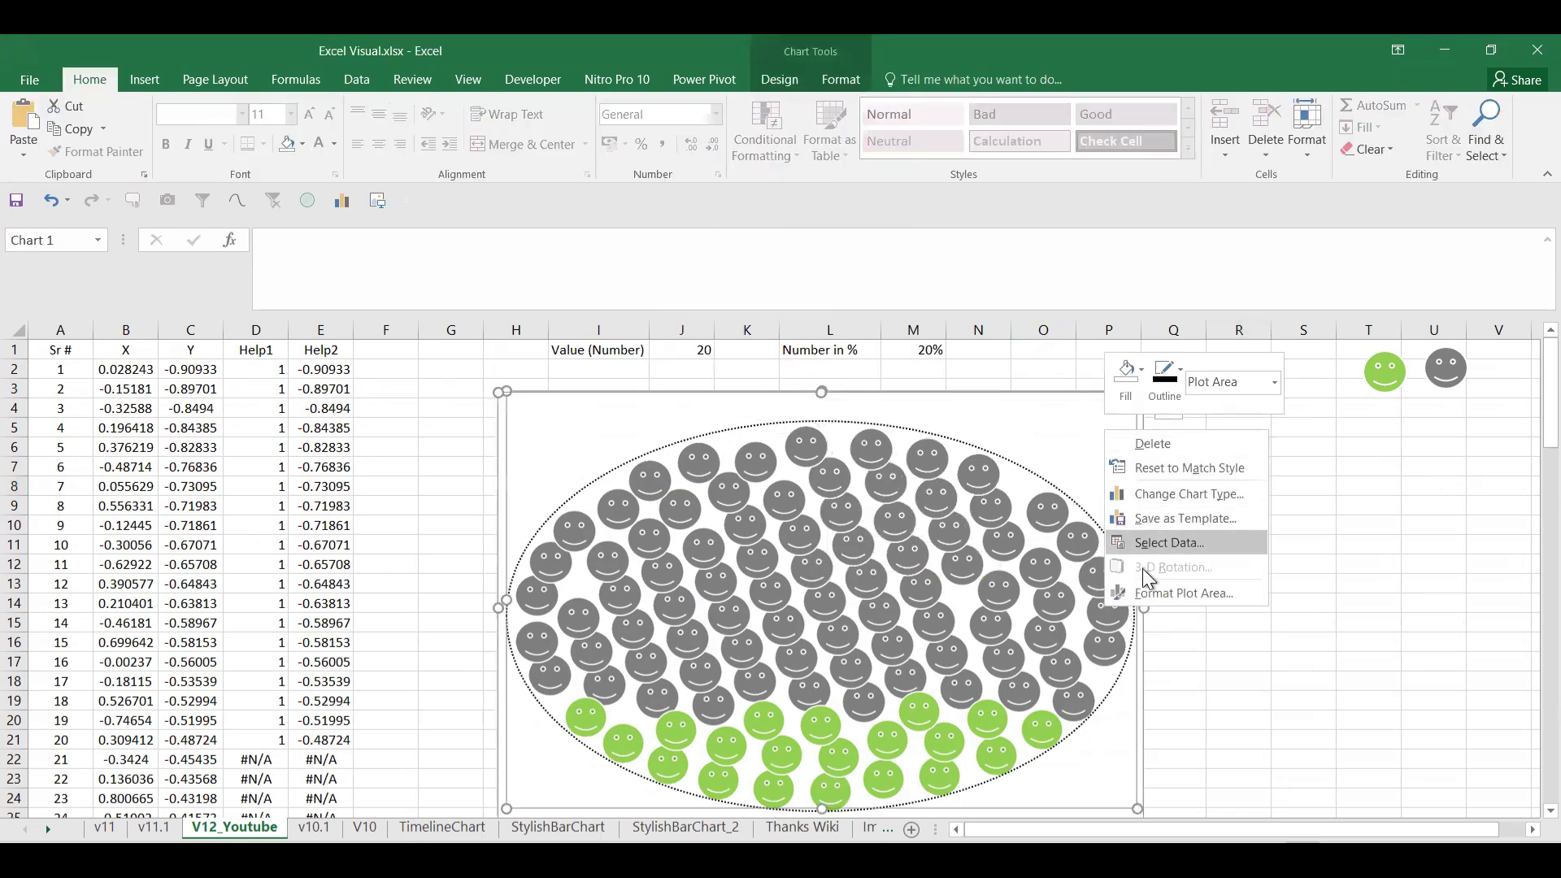
left_click(1145, 589)
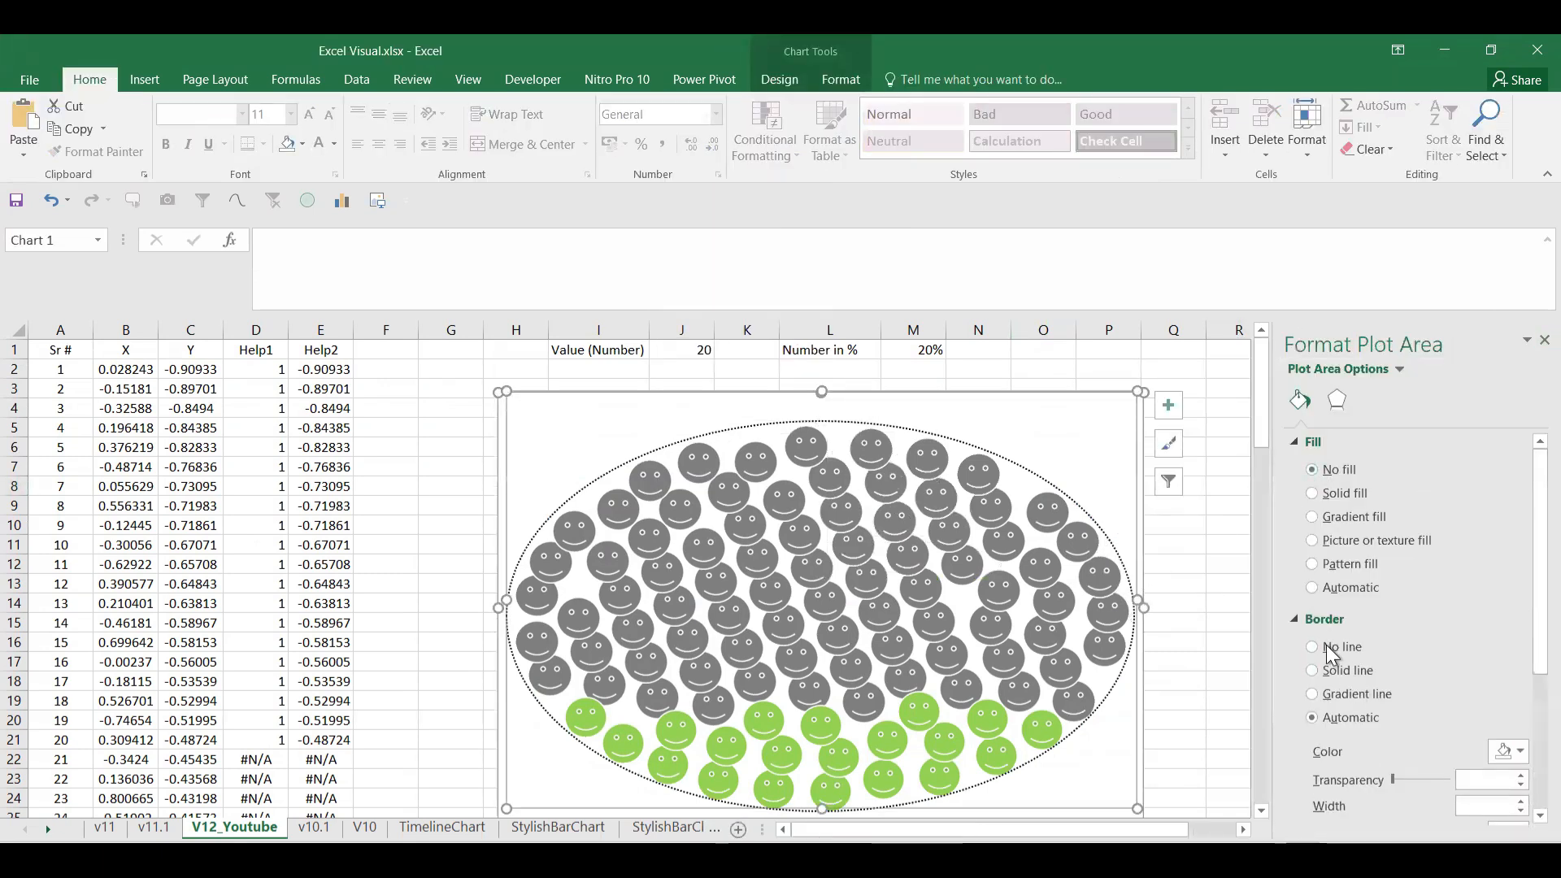
left_click(1197, 612)
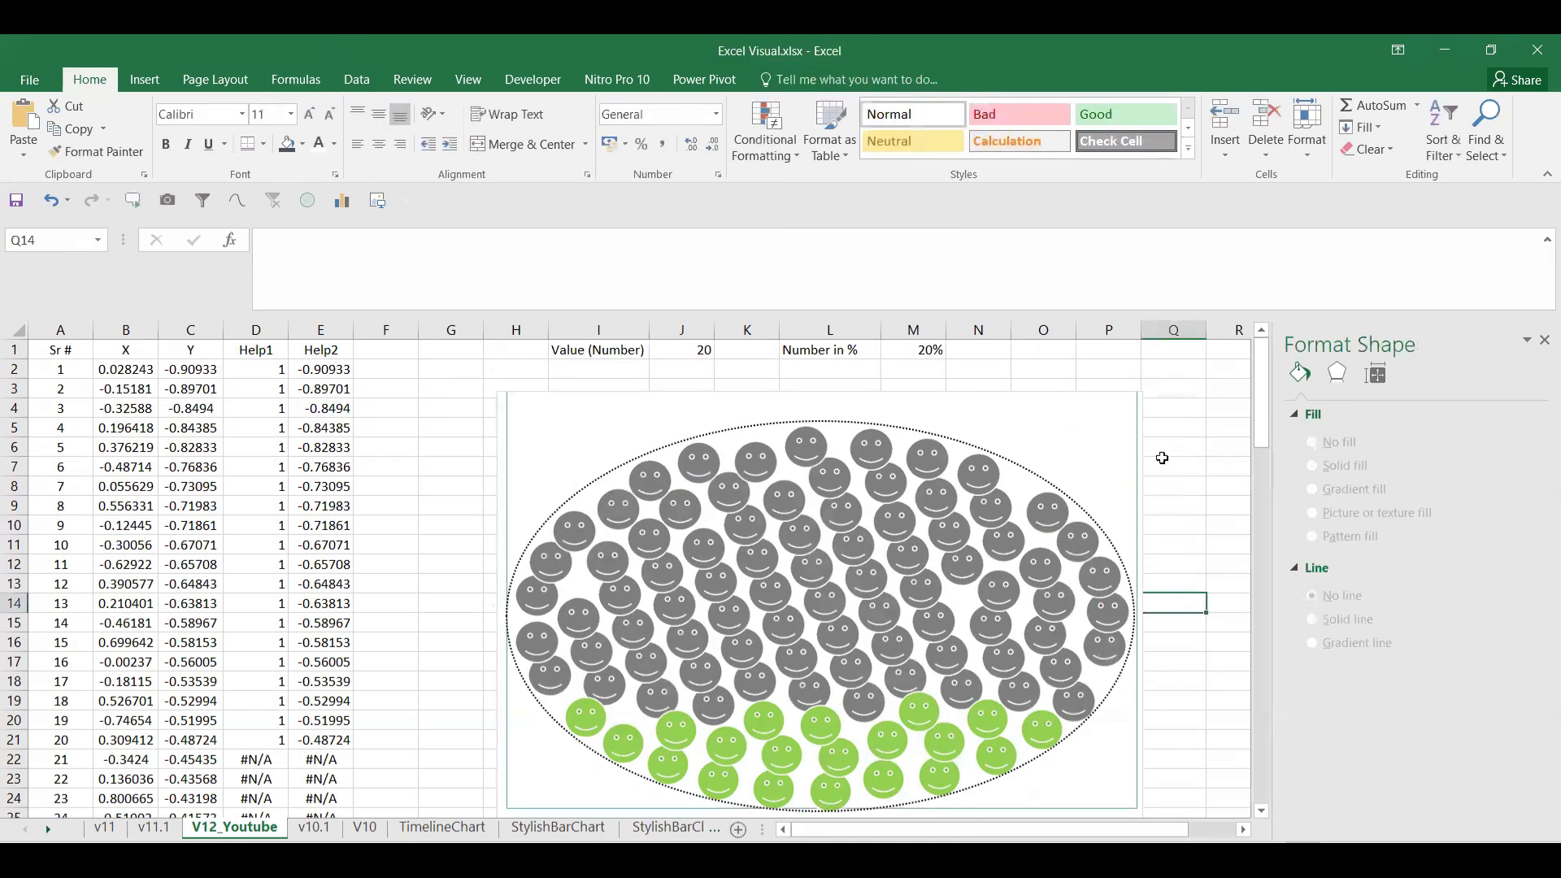
left_click(1126, 439)
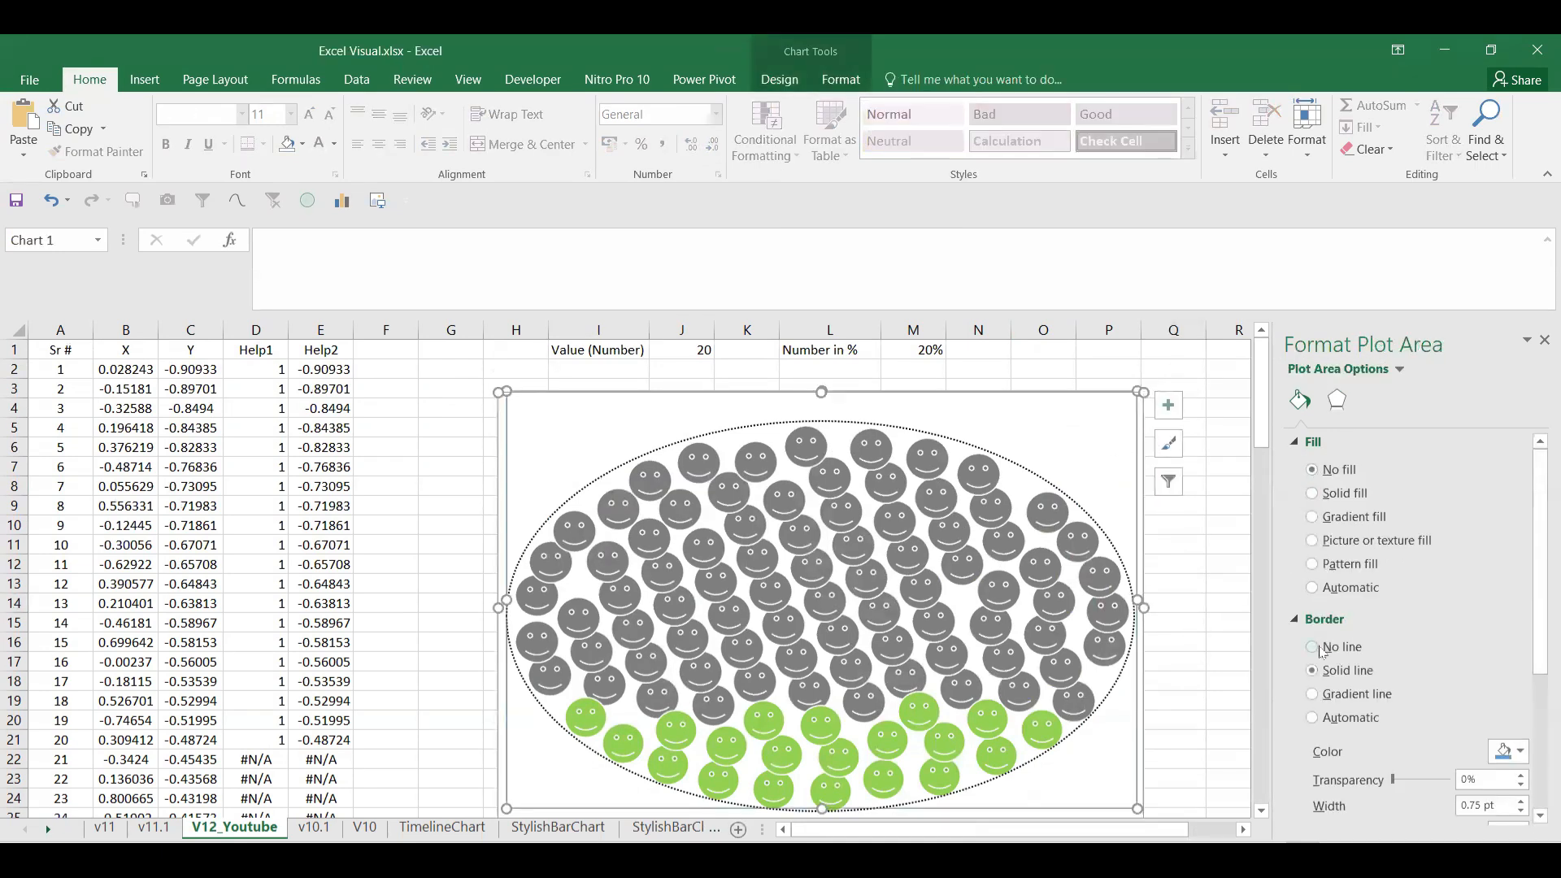
left_click(1319, 648)
left_click(1202, 582)
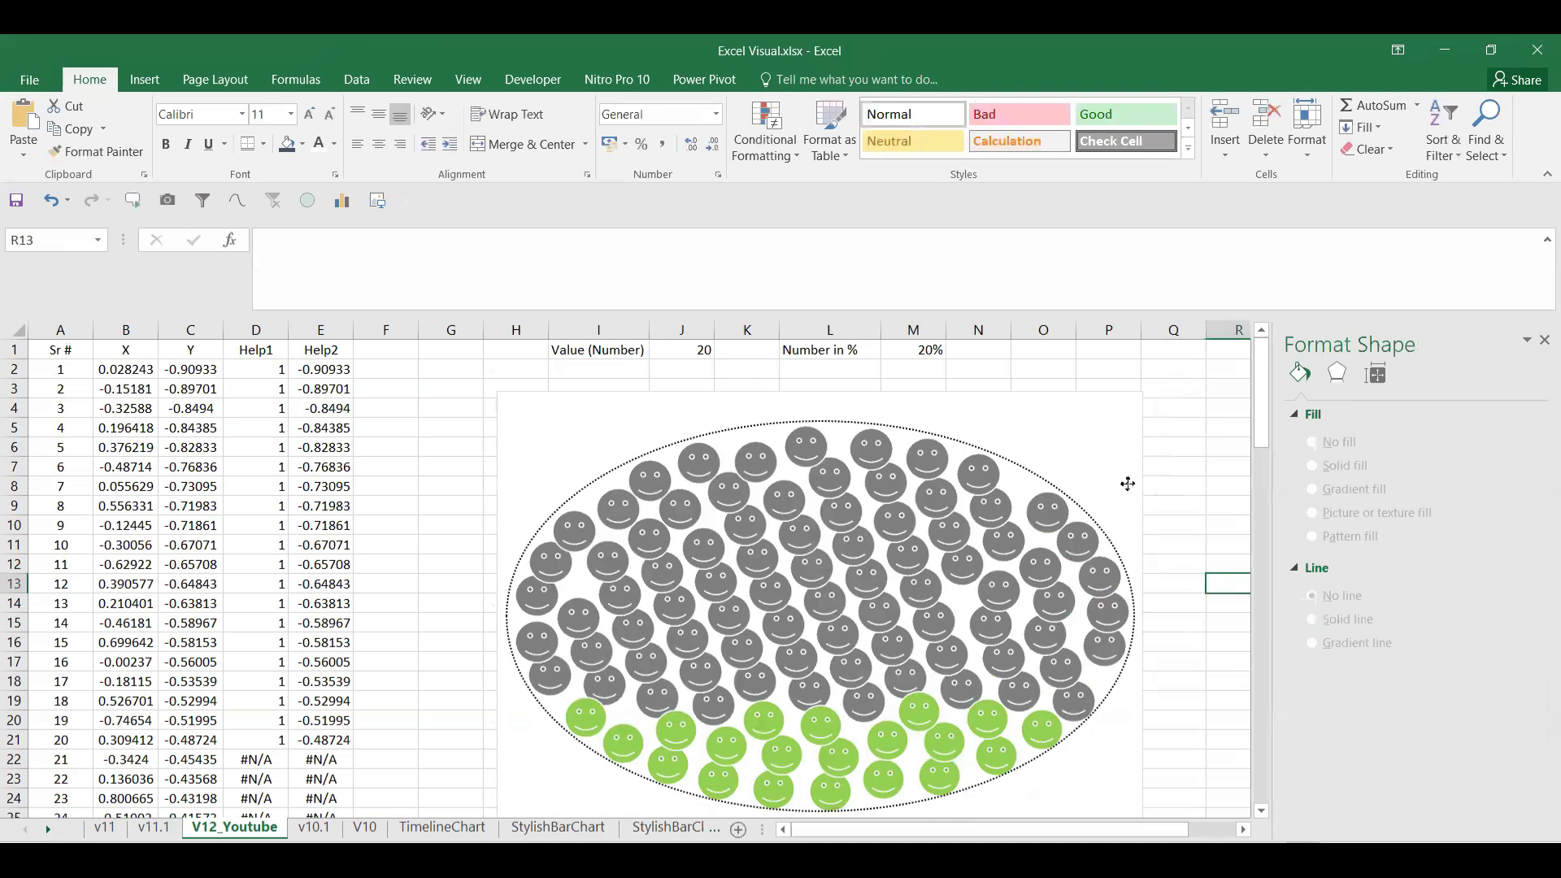
left_click(1127, 484)
left_click(1226, 487)
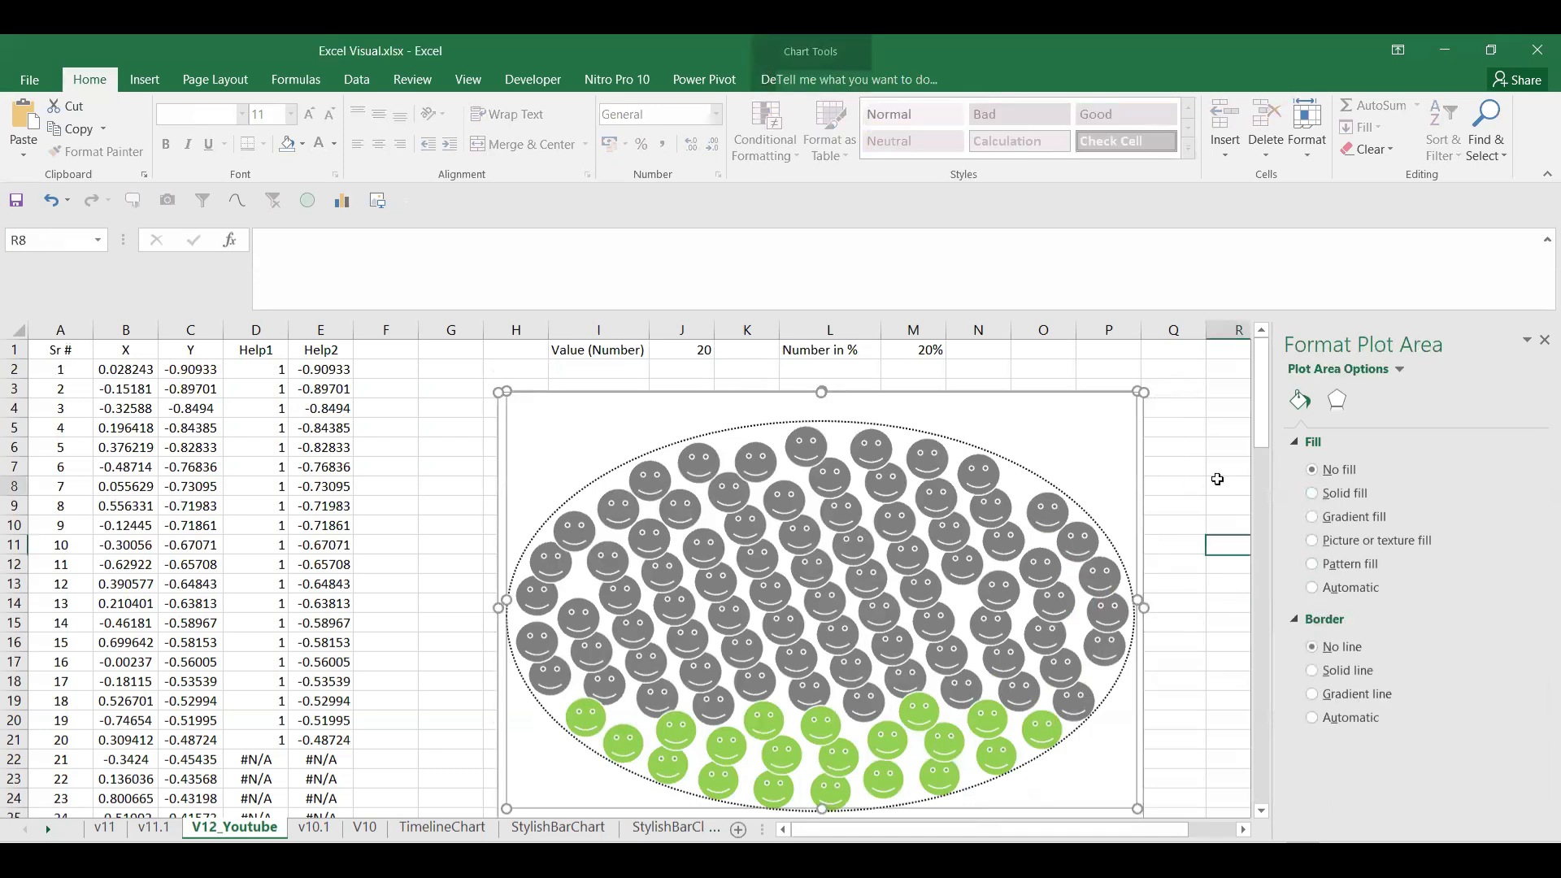
left_click(1544, 340)
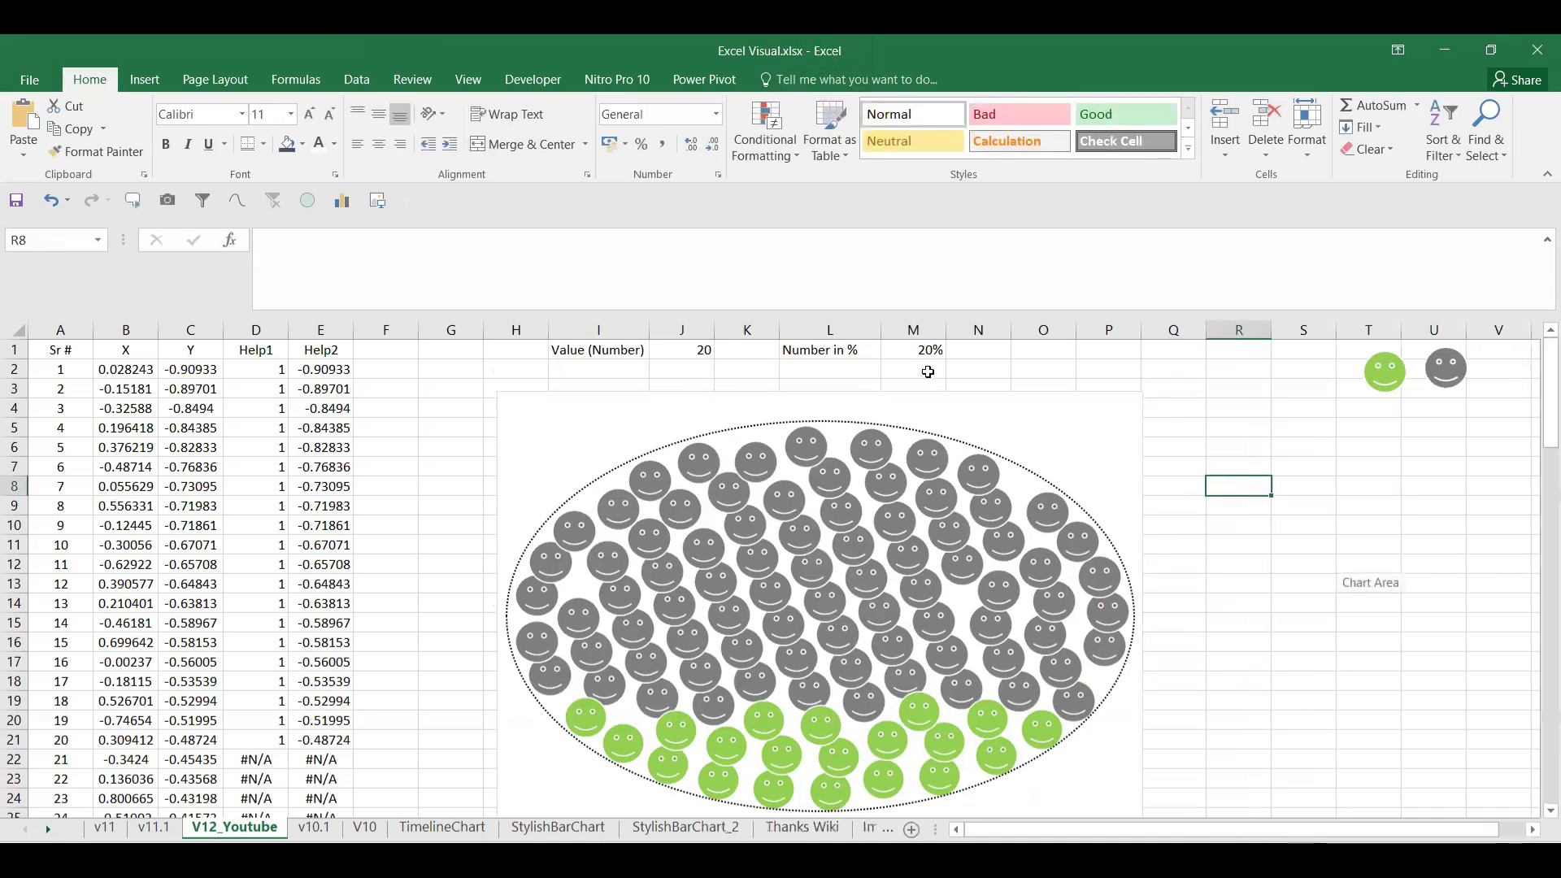
Step: Enter =RAND() in percentage cell M1, giving 62%
left_click(910, 352)
type("=")
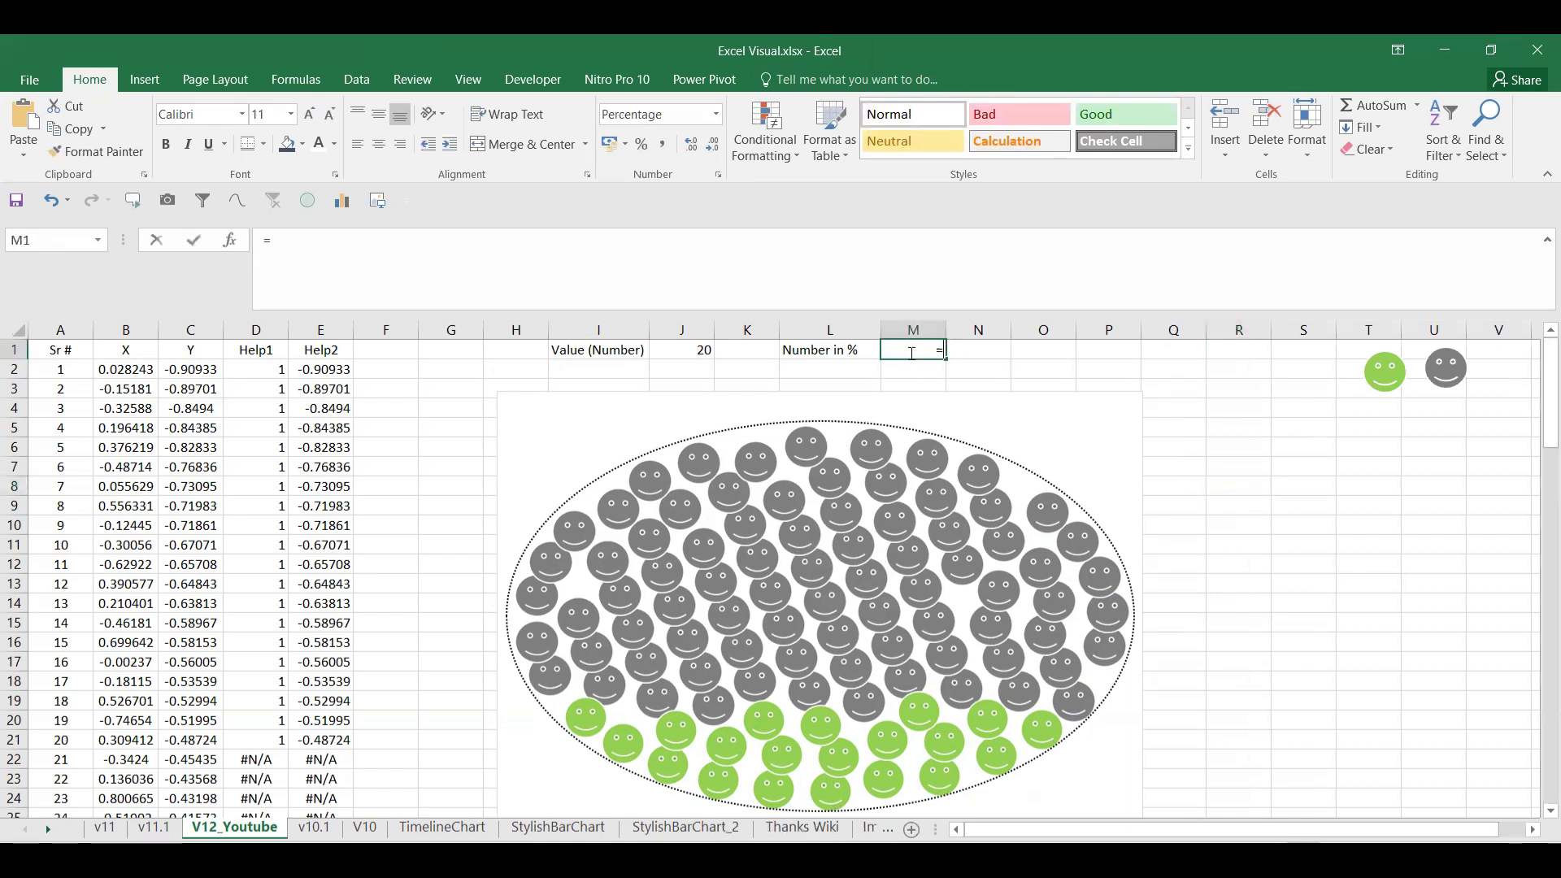
type("RAND()")
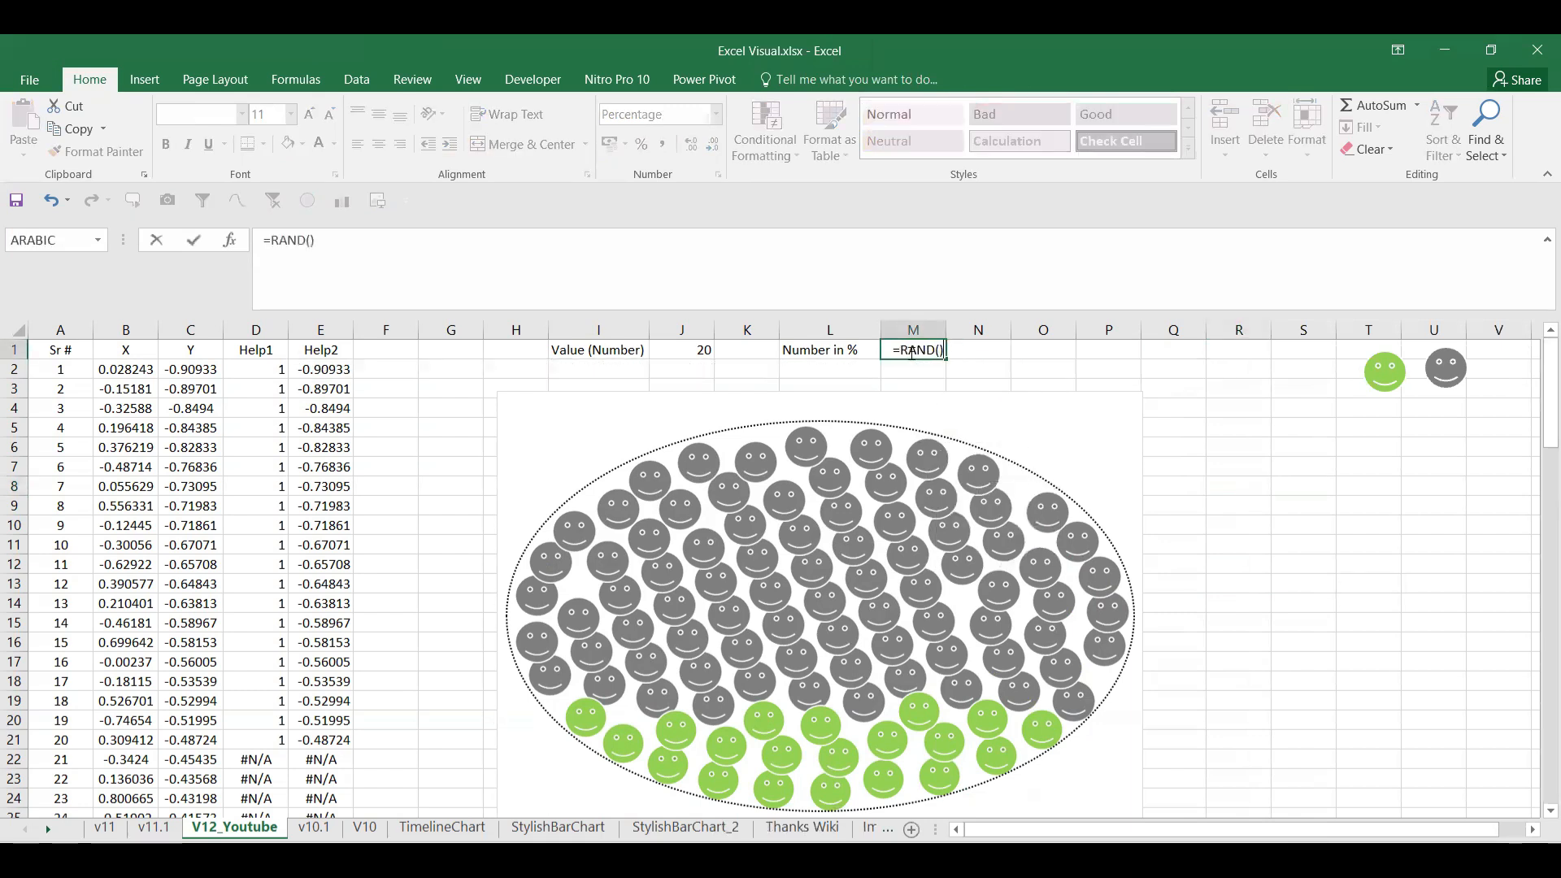
key("ctrl+Return")
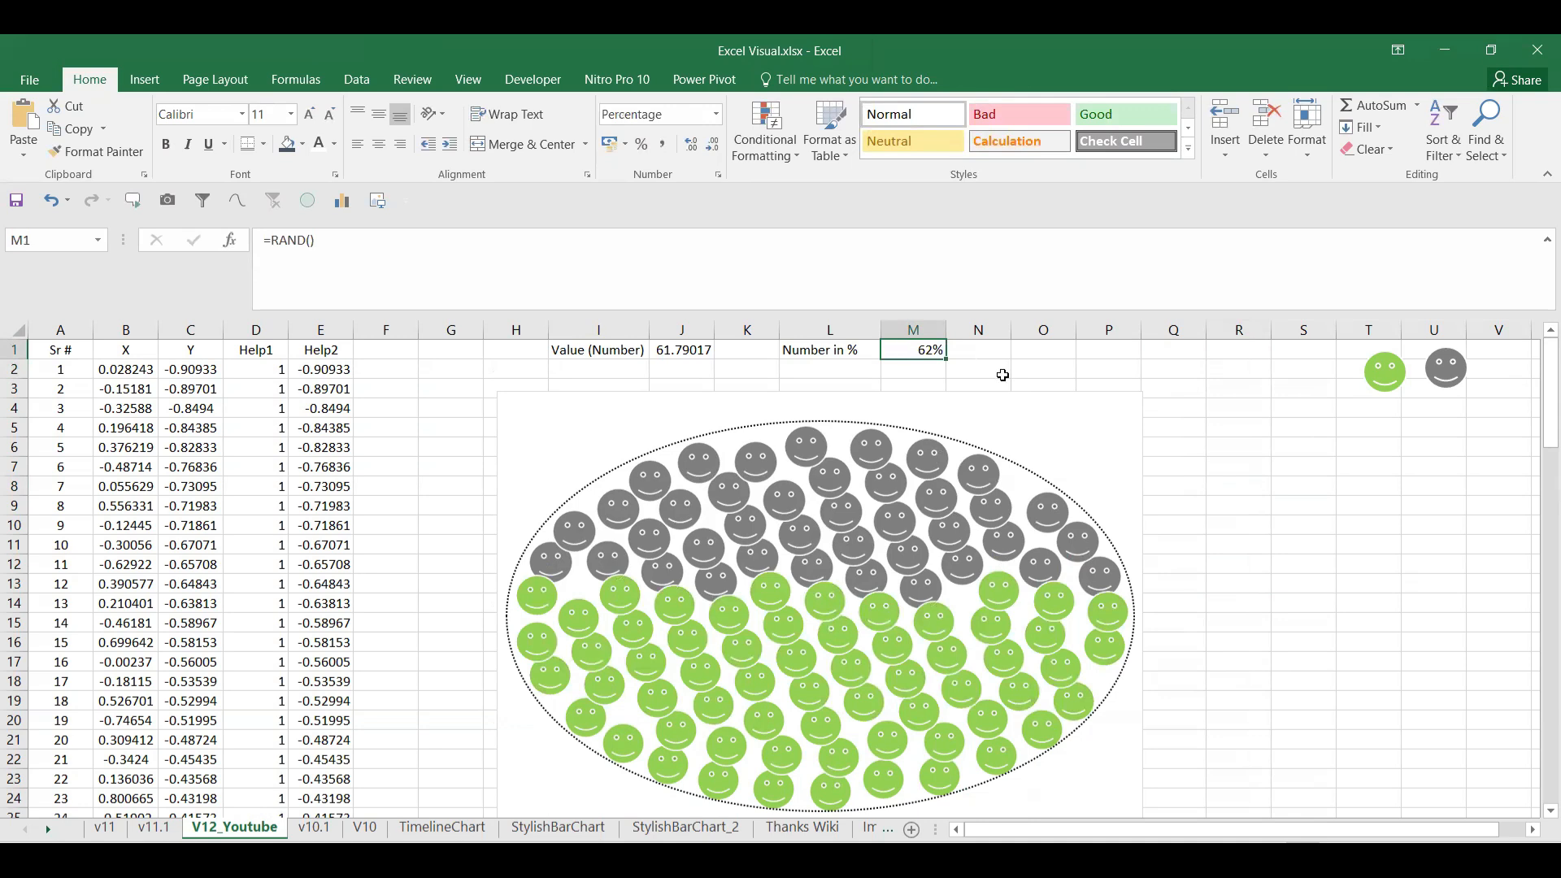
left_click(1029, 358)
Step: Hide the sheet gridlines and give the chart area No fill and No line
left_click(467, 79)
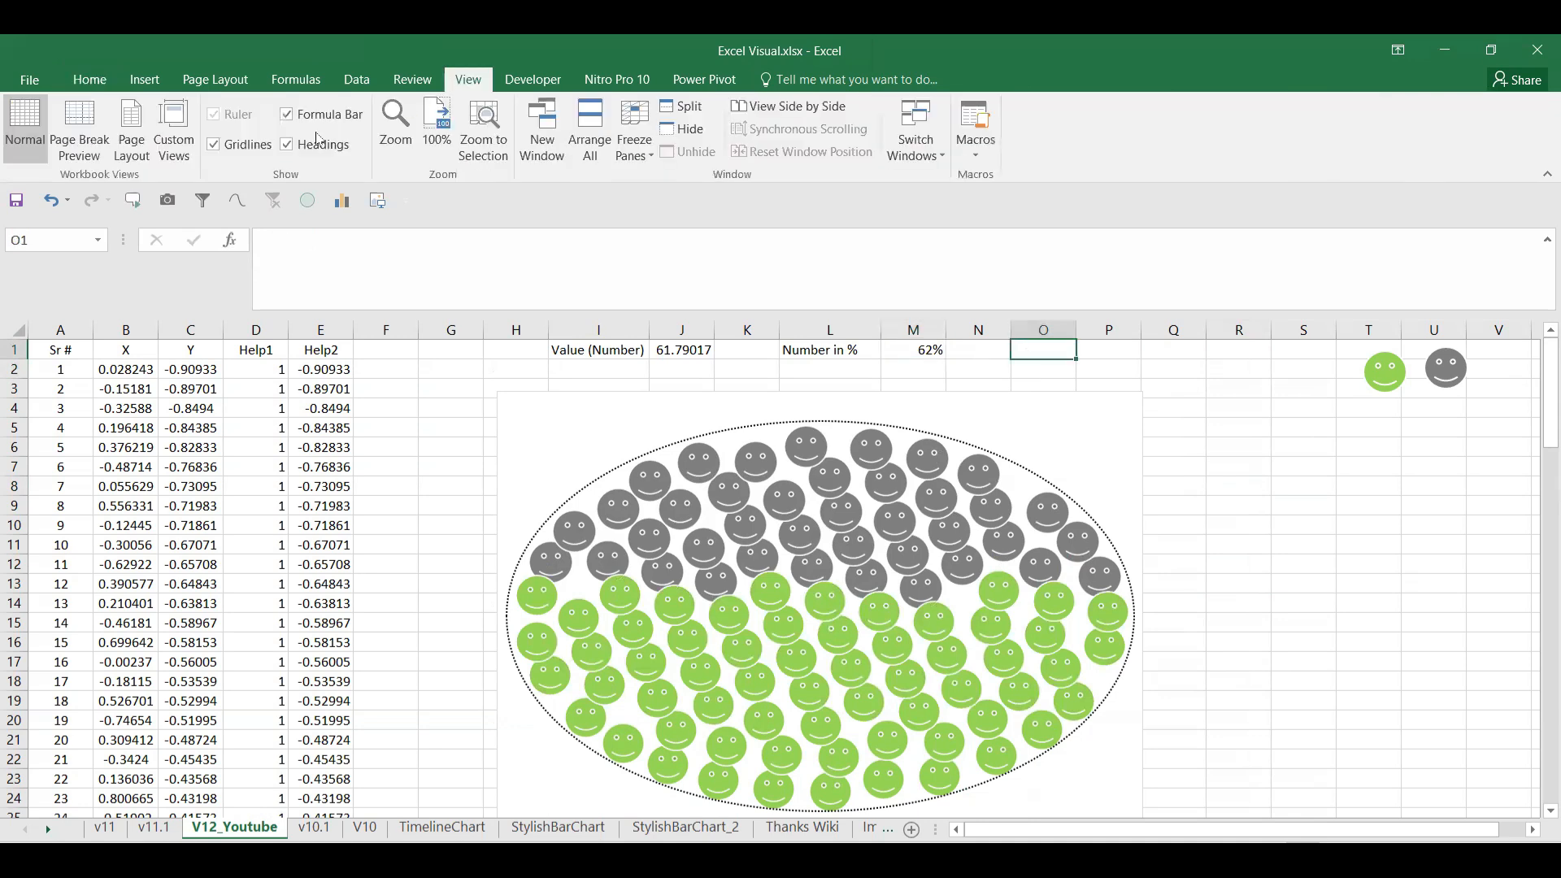
left_click(212, 144)
left_click(1081, 399)
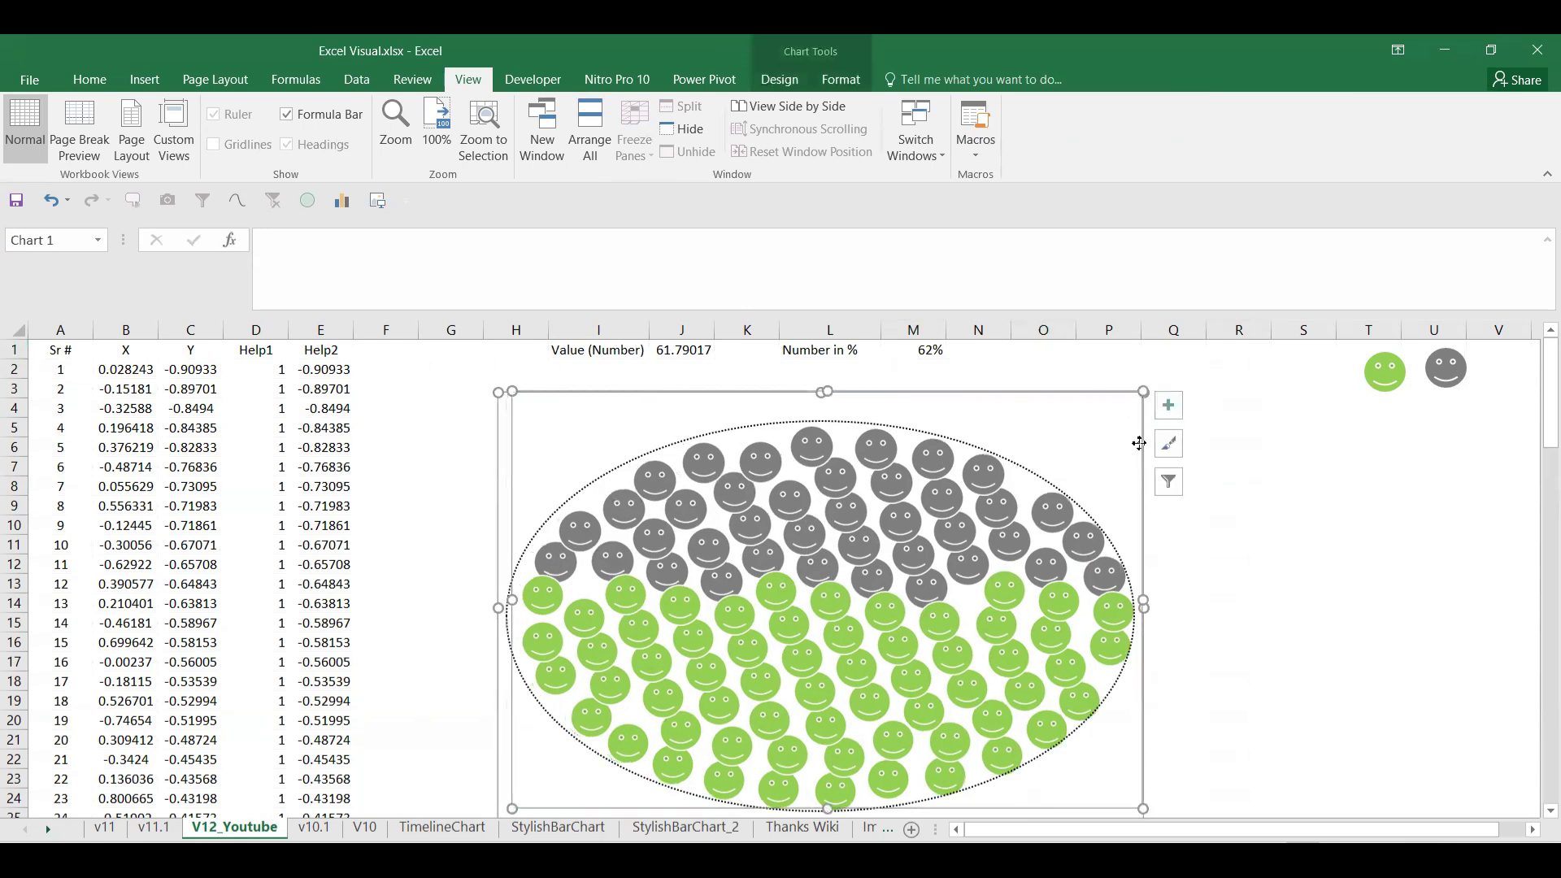
left_click(1226, 503)
left_click(1122, 401)
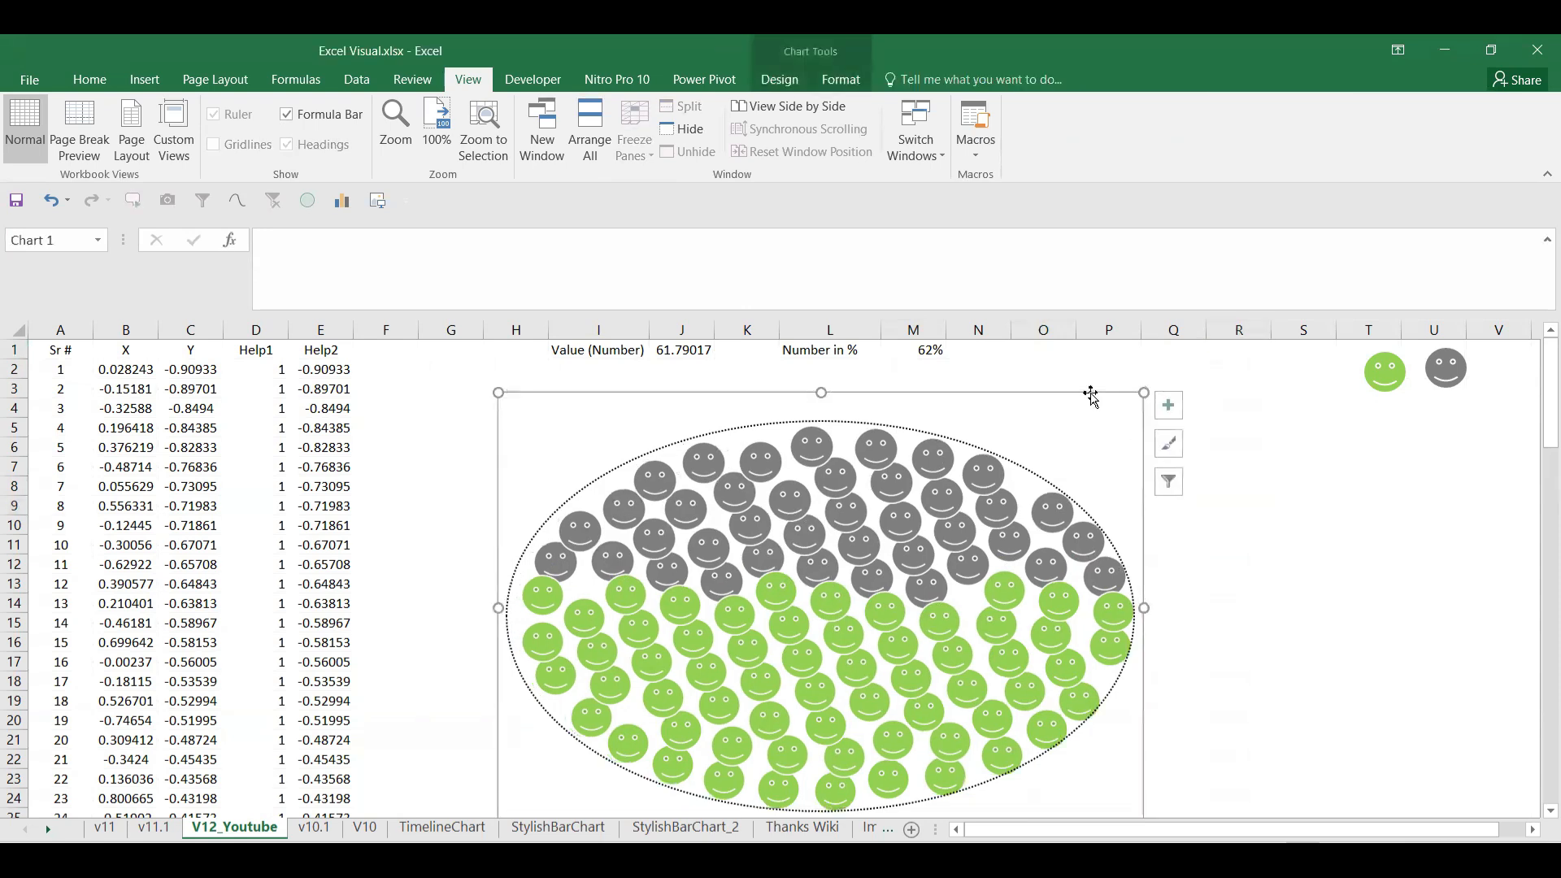
right_click(1090, 395)
left_click(1164, 785)
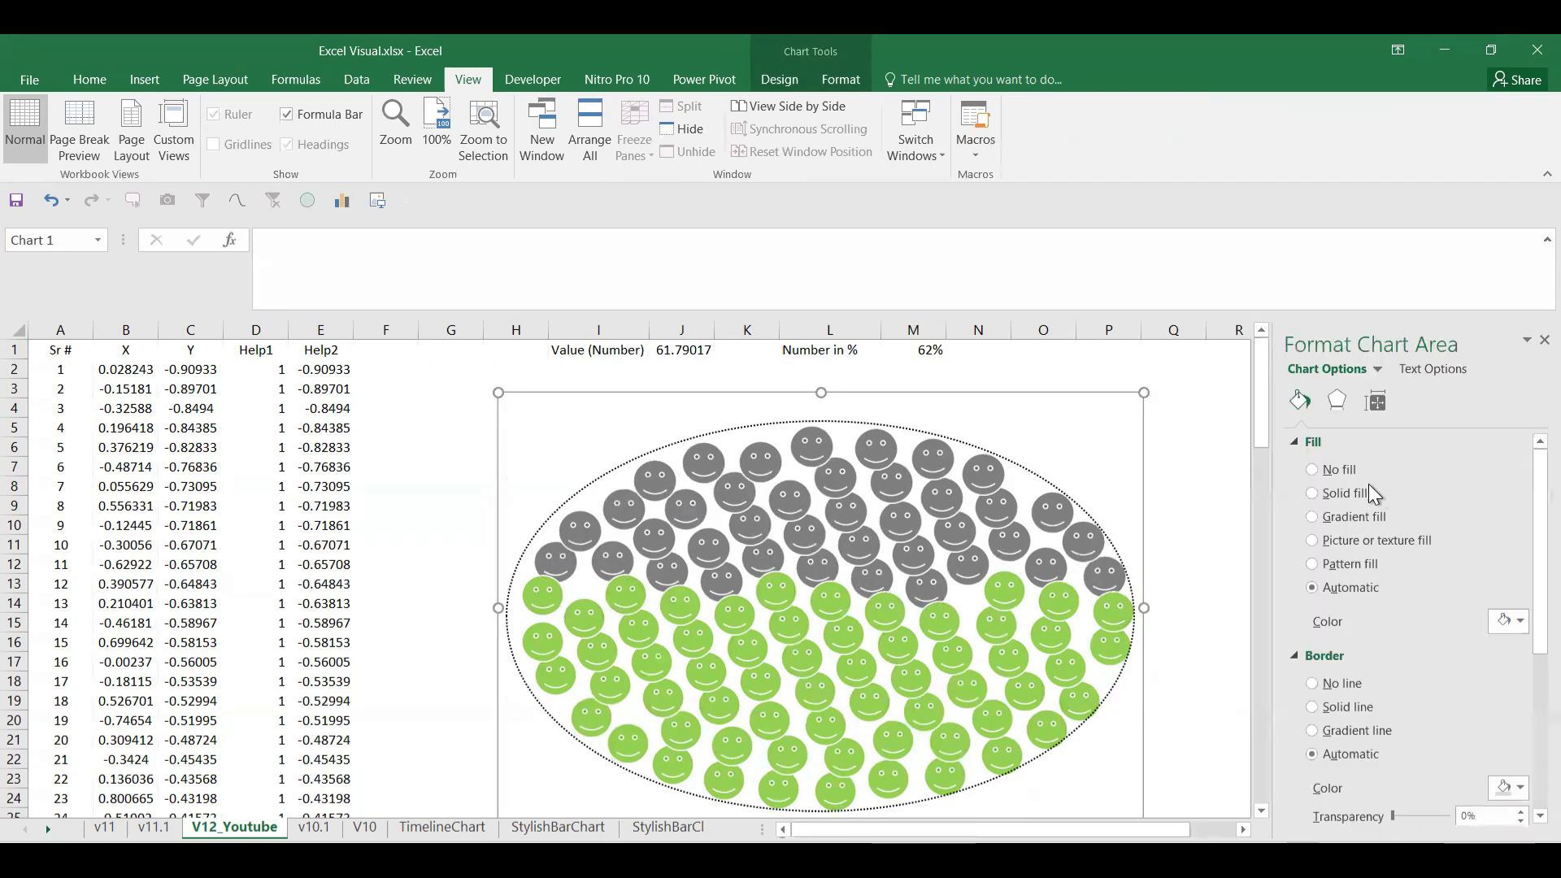
left_click(1333, 472)
left_click(1317, 649)
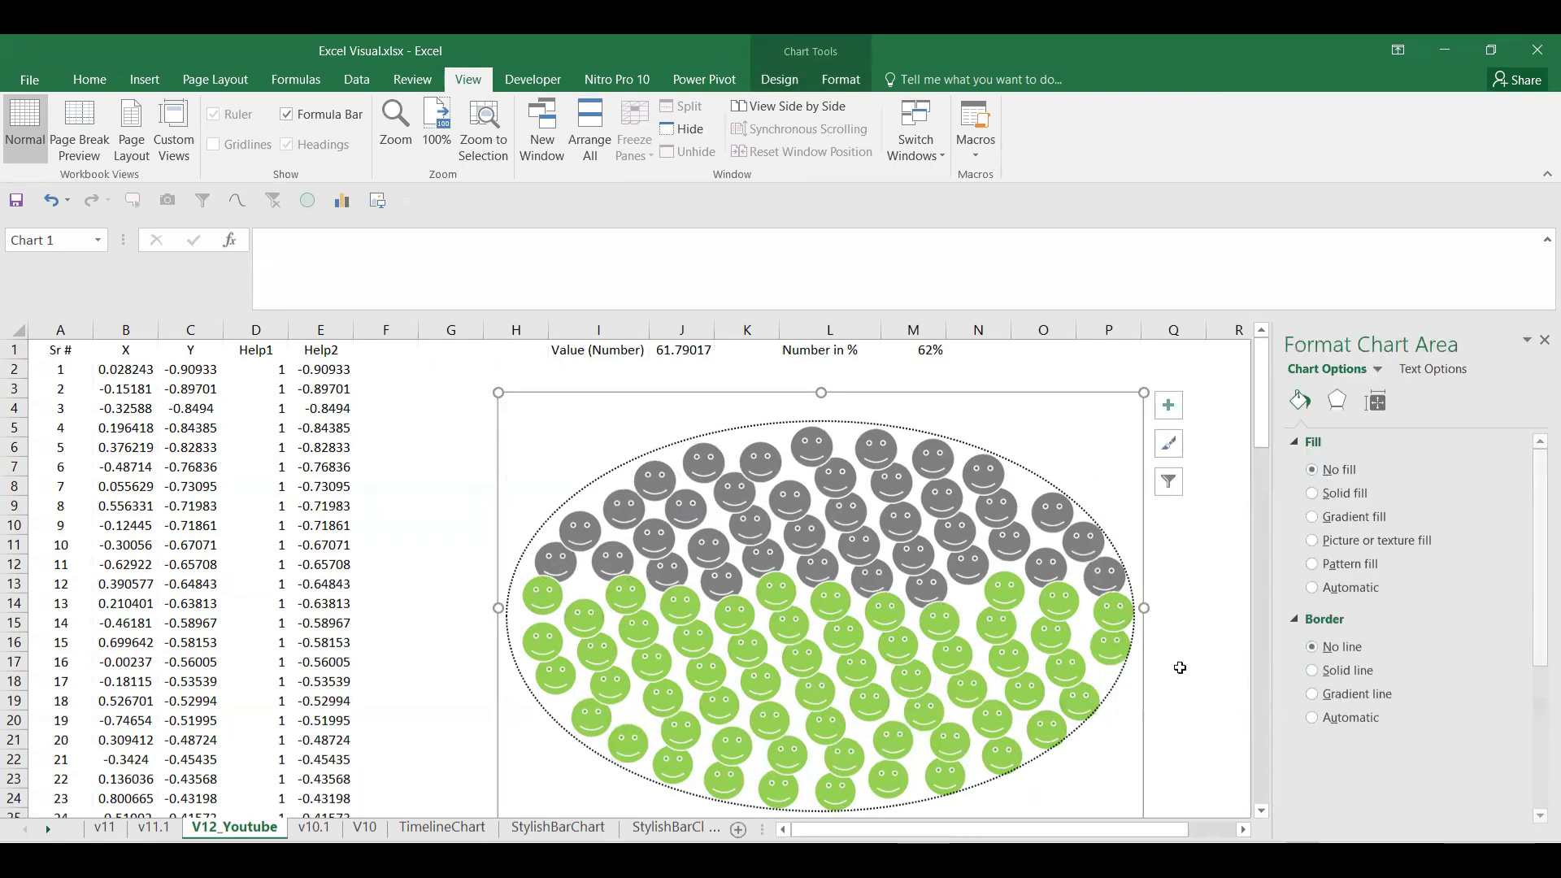
left_click(1180, 669)
left_click(1108, 473)
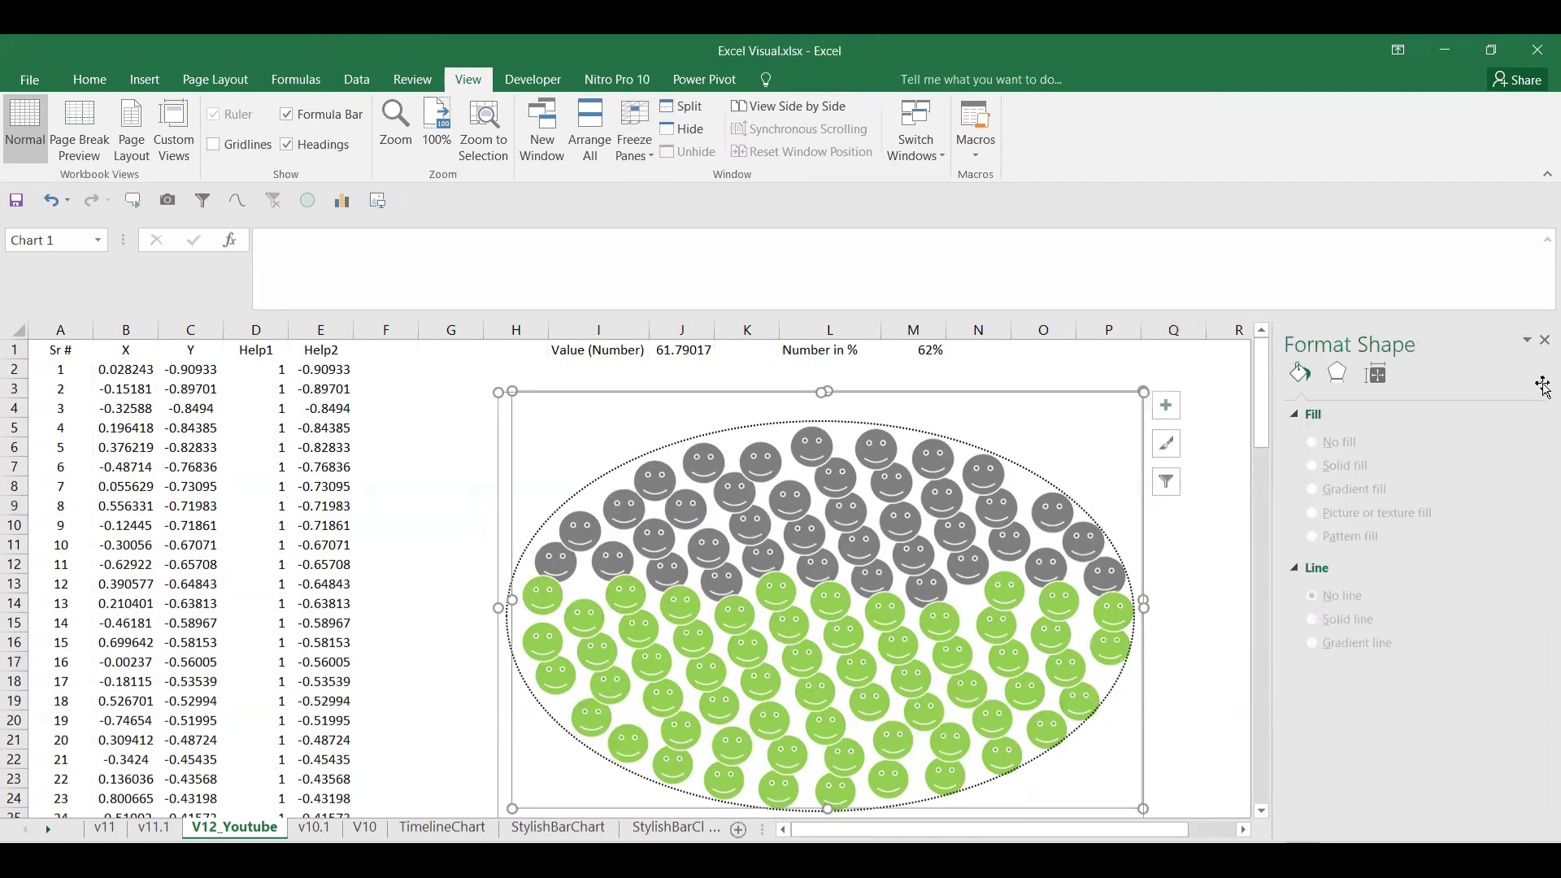
left_click(1544, 341)
left_click(1306, 480)
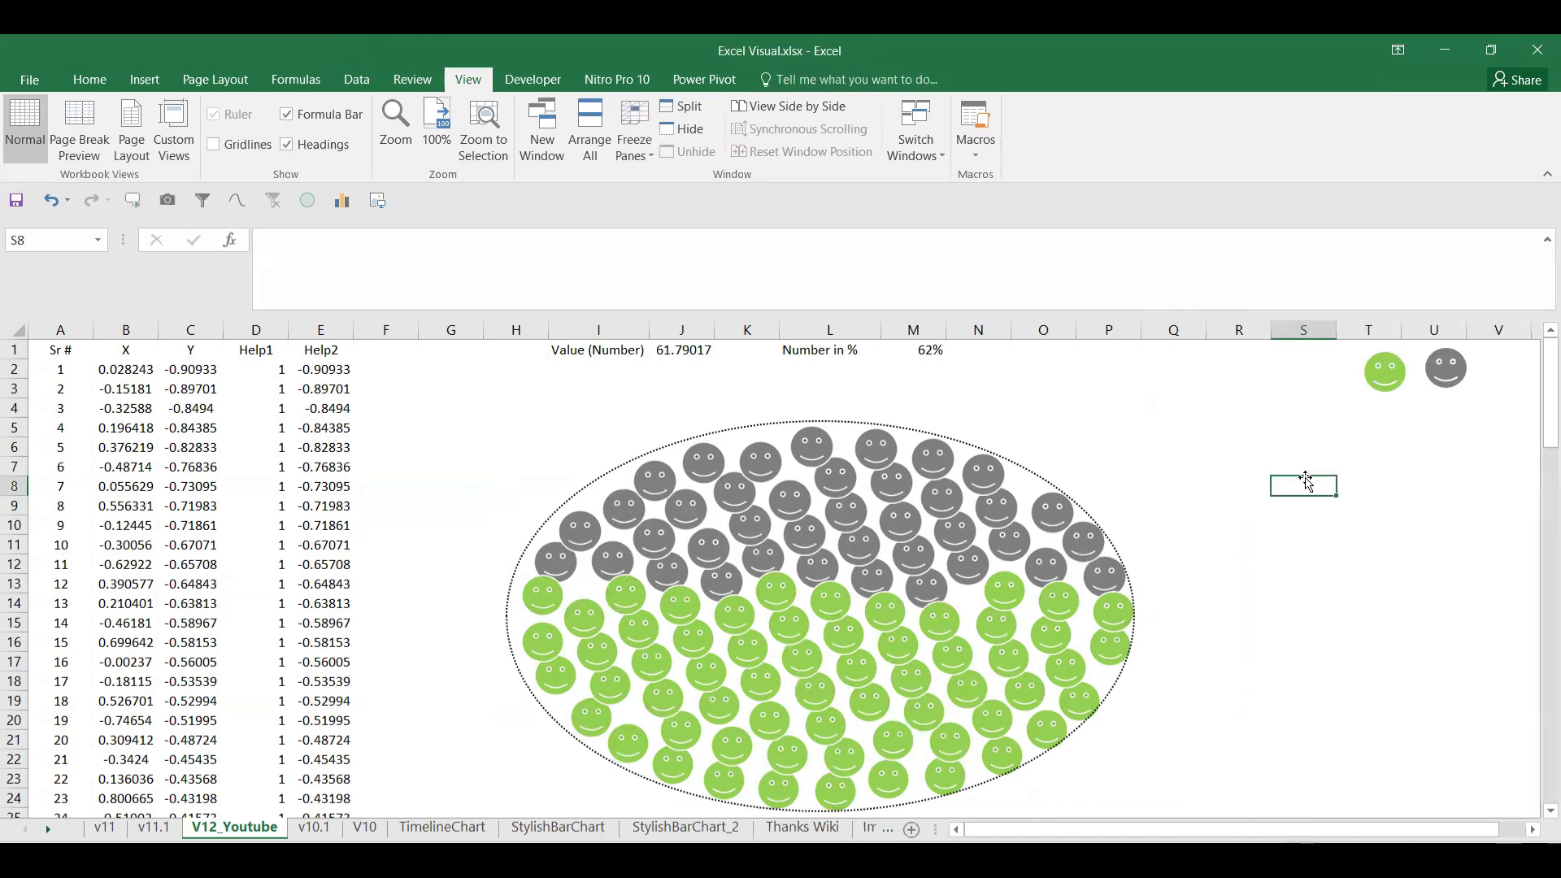
Step: Enlarge the dotted oval toward the upper left around the smileys
left_click(915, 351)
left_click(927, 437)
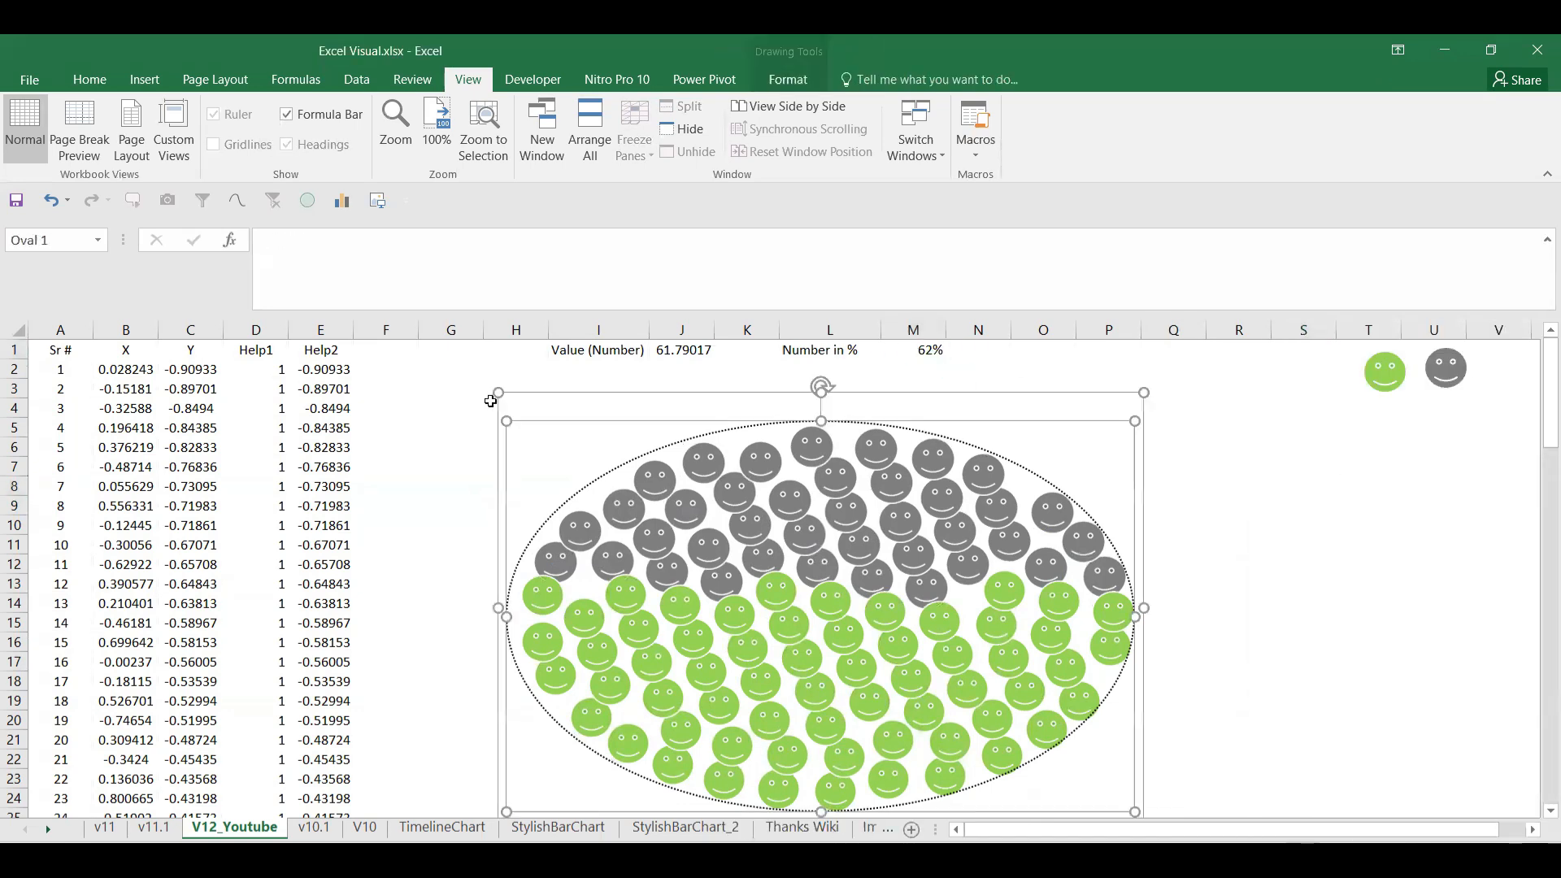
left_click_drag(508, 421, 502, 397)
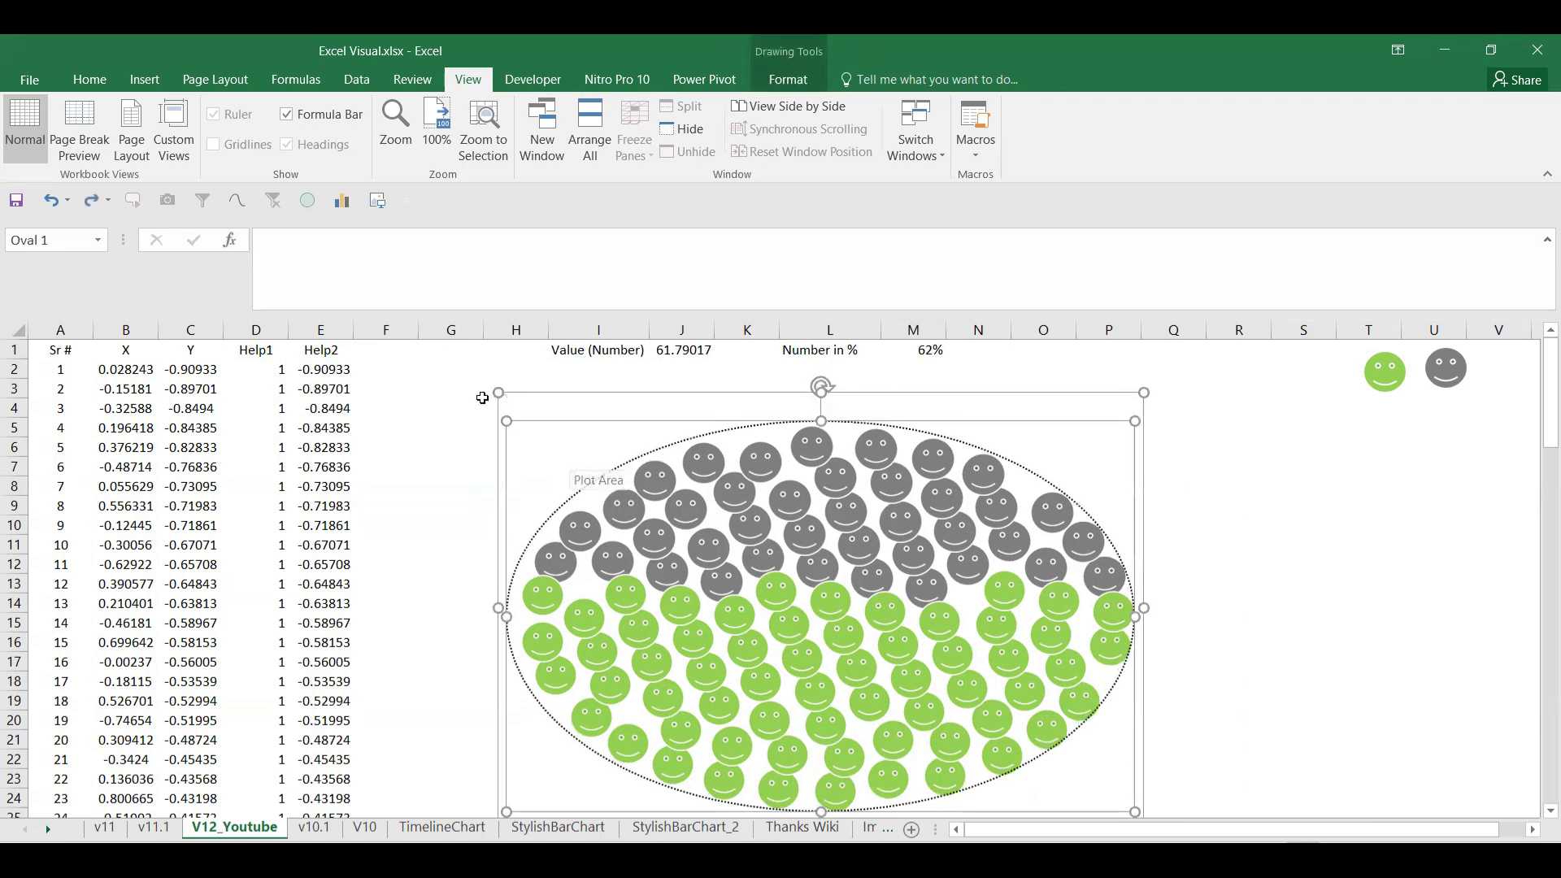
left_click_drag(502, 396, 471, 374)
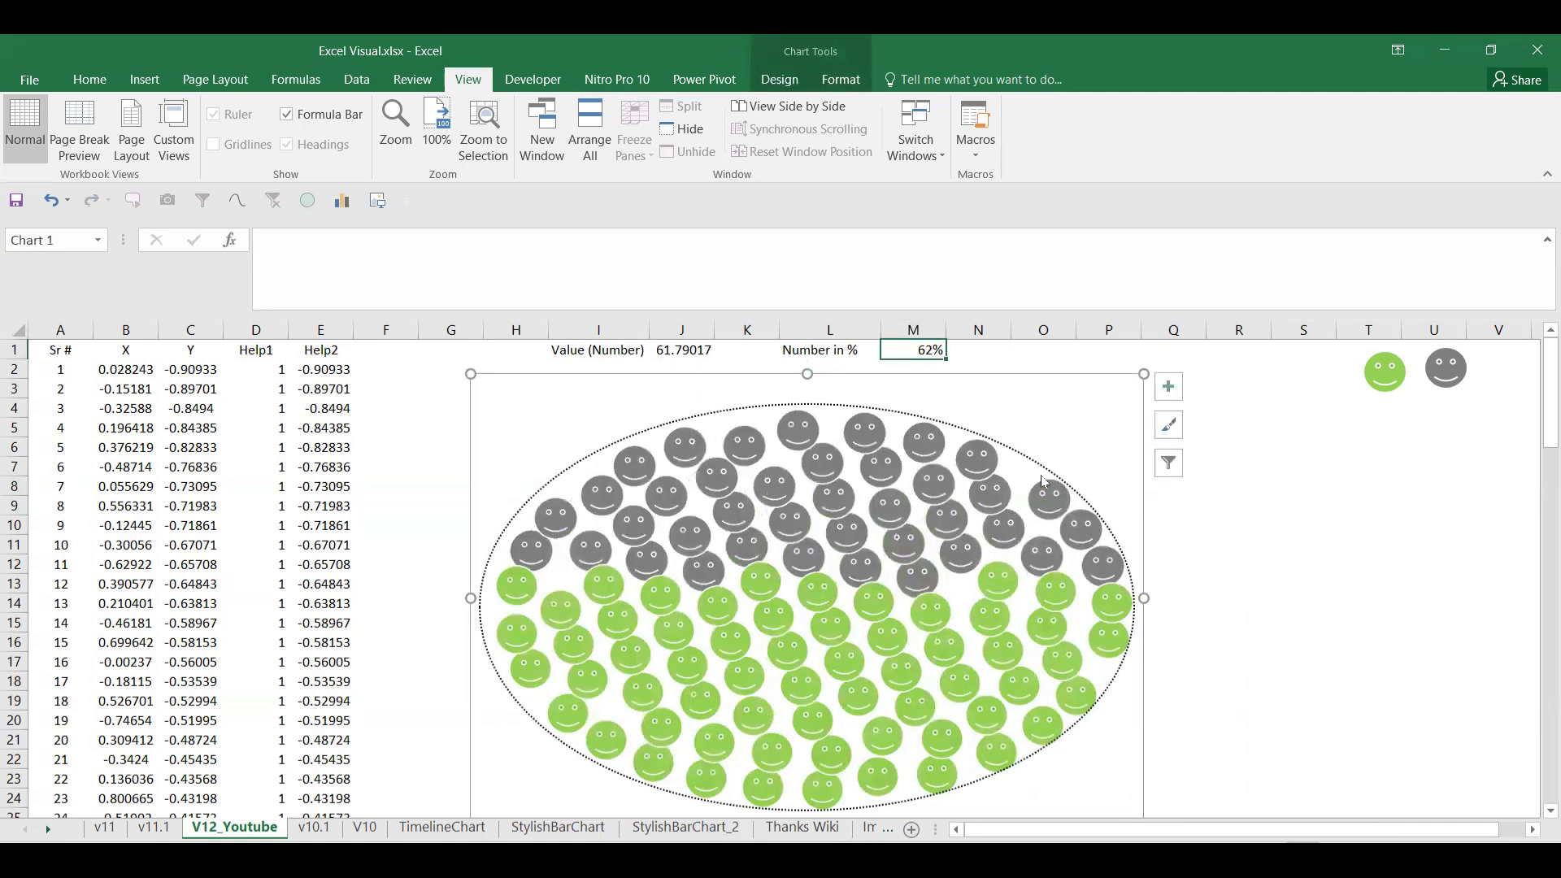
left_click(1350, 511)
Step: Recalculate the random percentage twice with F9, then enter a fixed 50 in M1
left_click(980, 356)
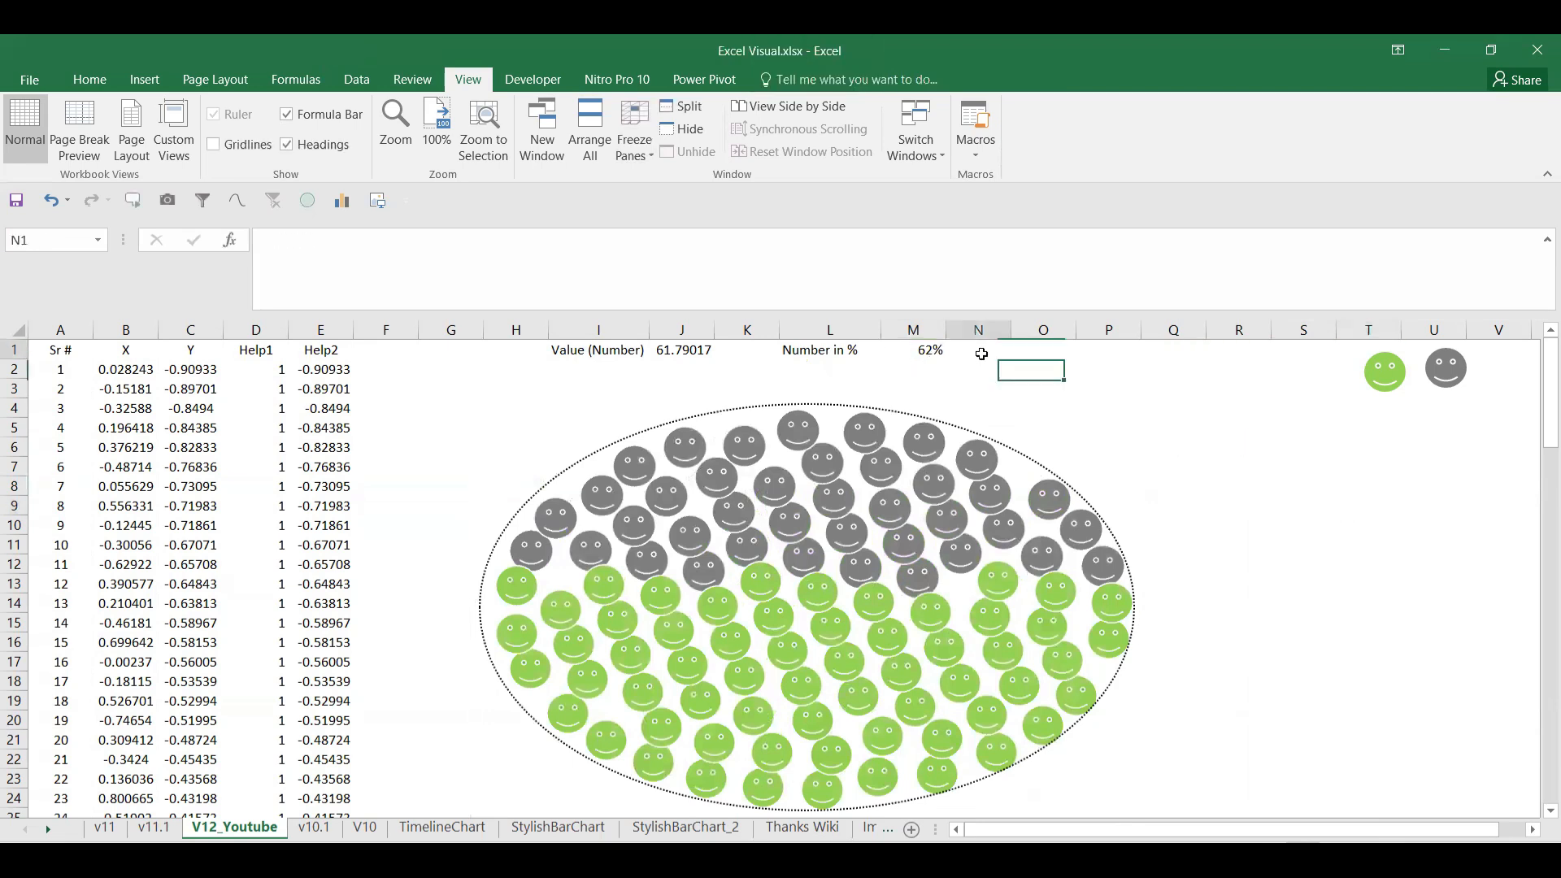
key("F9")
key("F9")
key("F9")
key("F9")
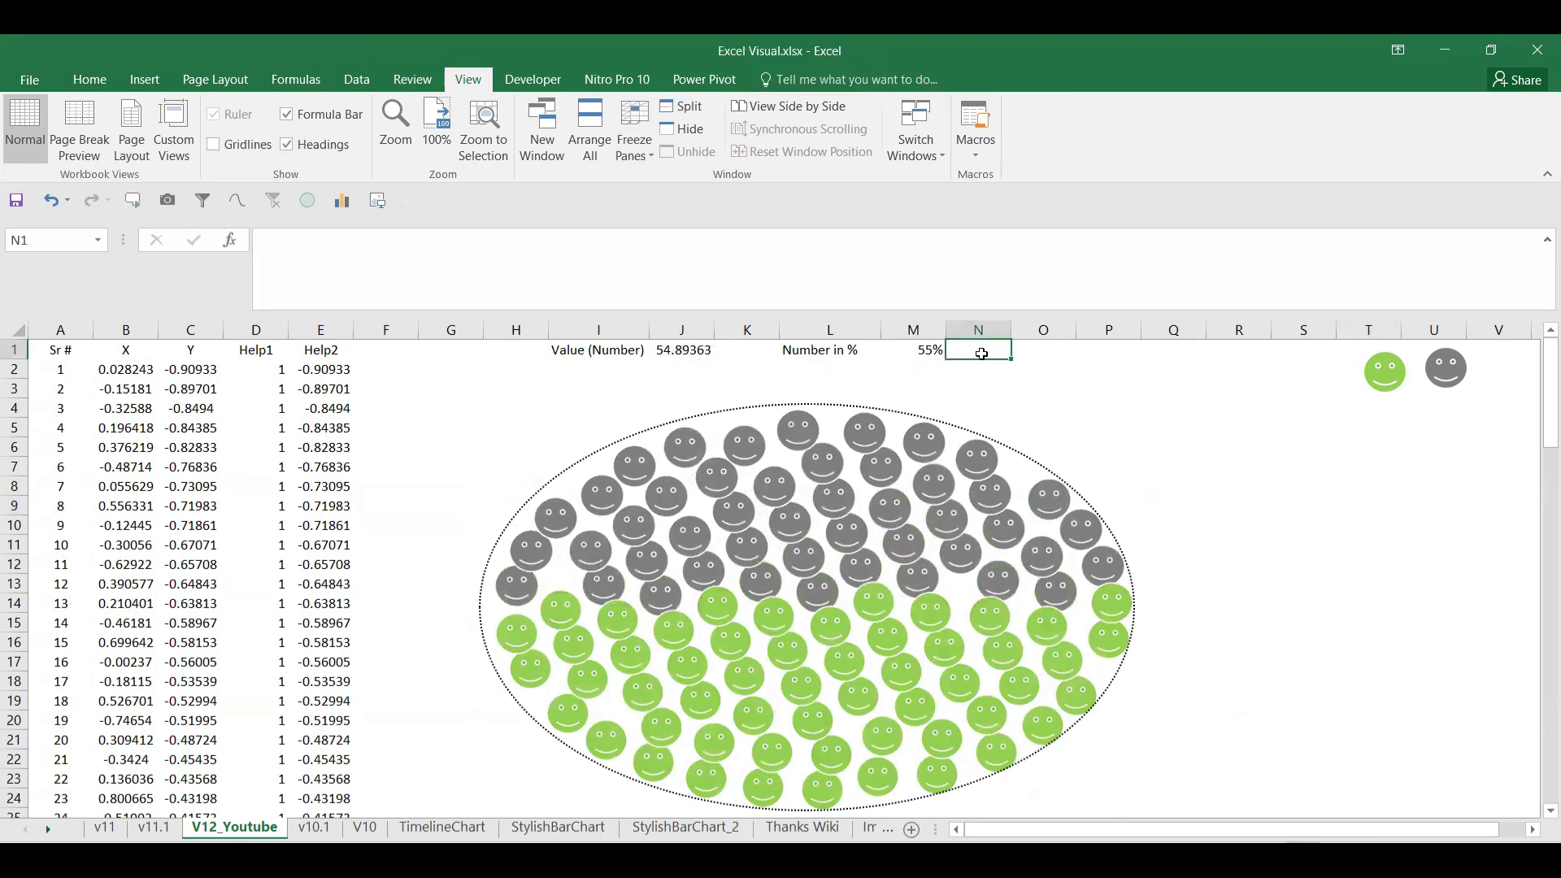
key("F9")
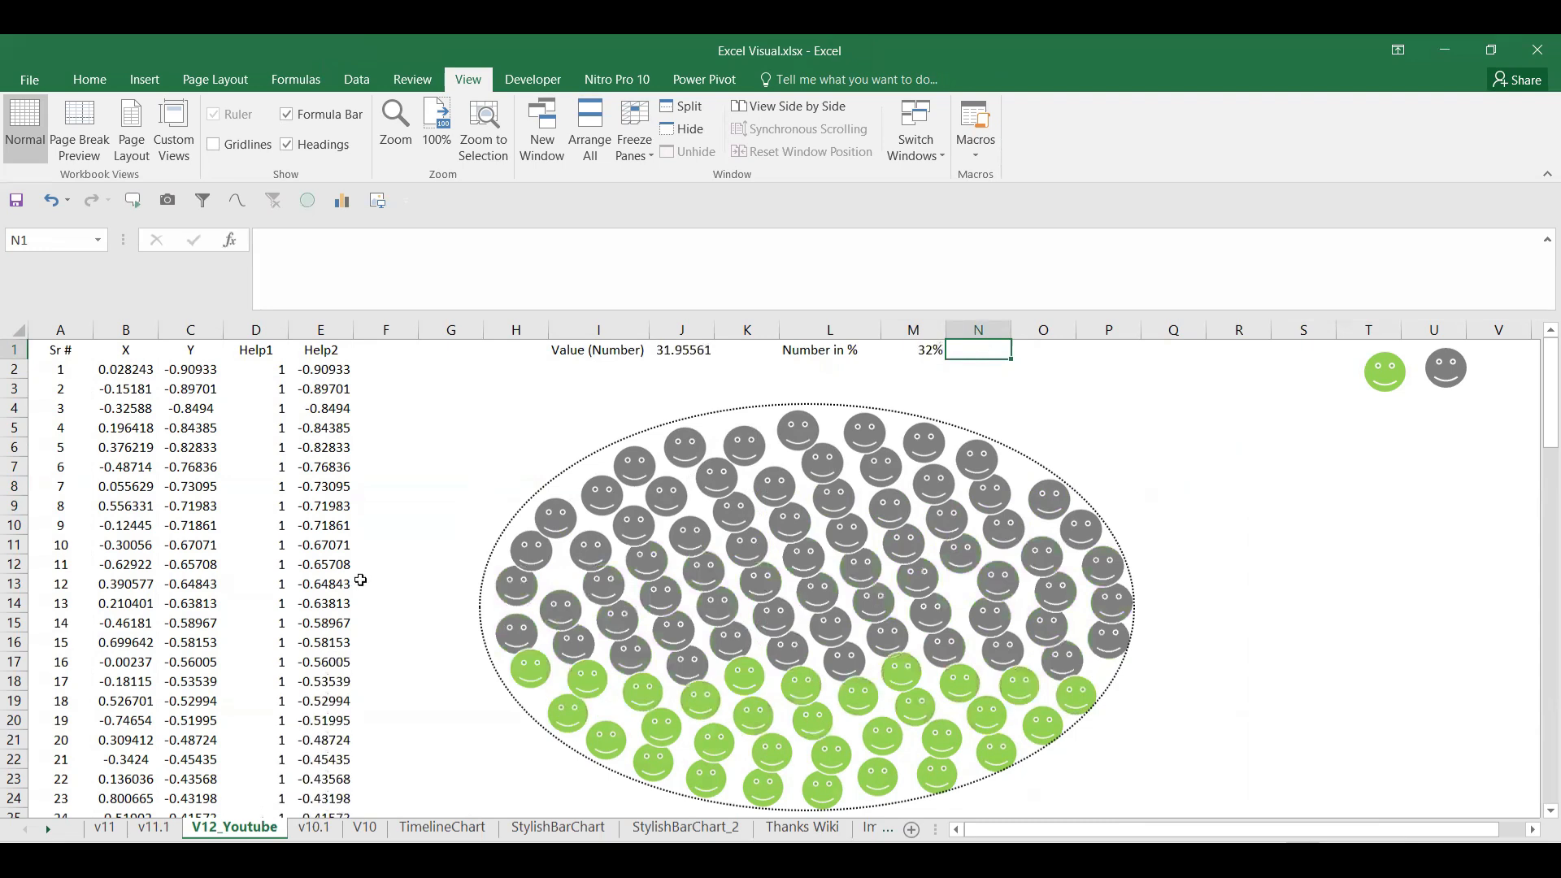
left_click(935, 356)
type("50")
key("Return")
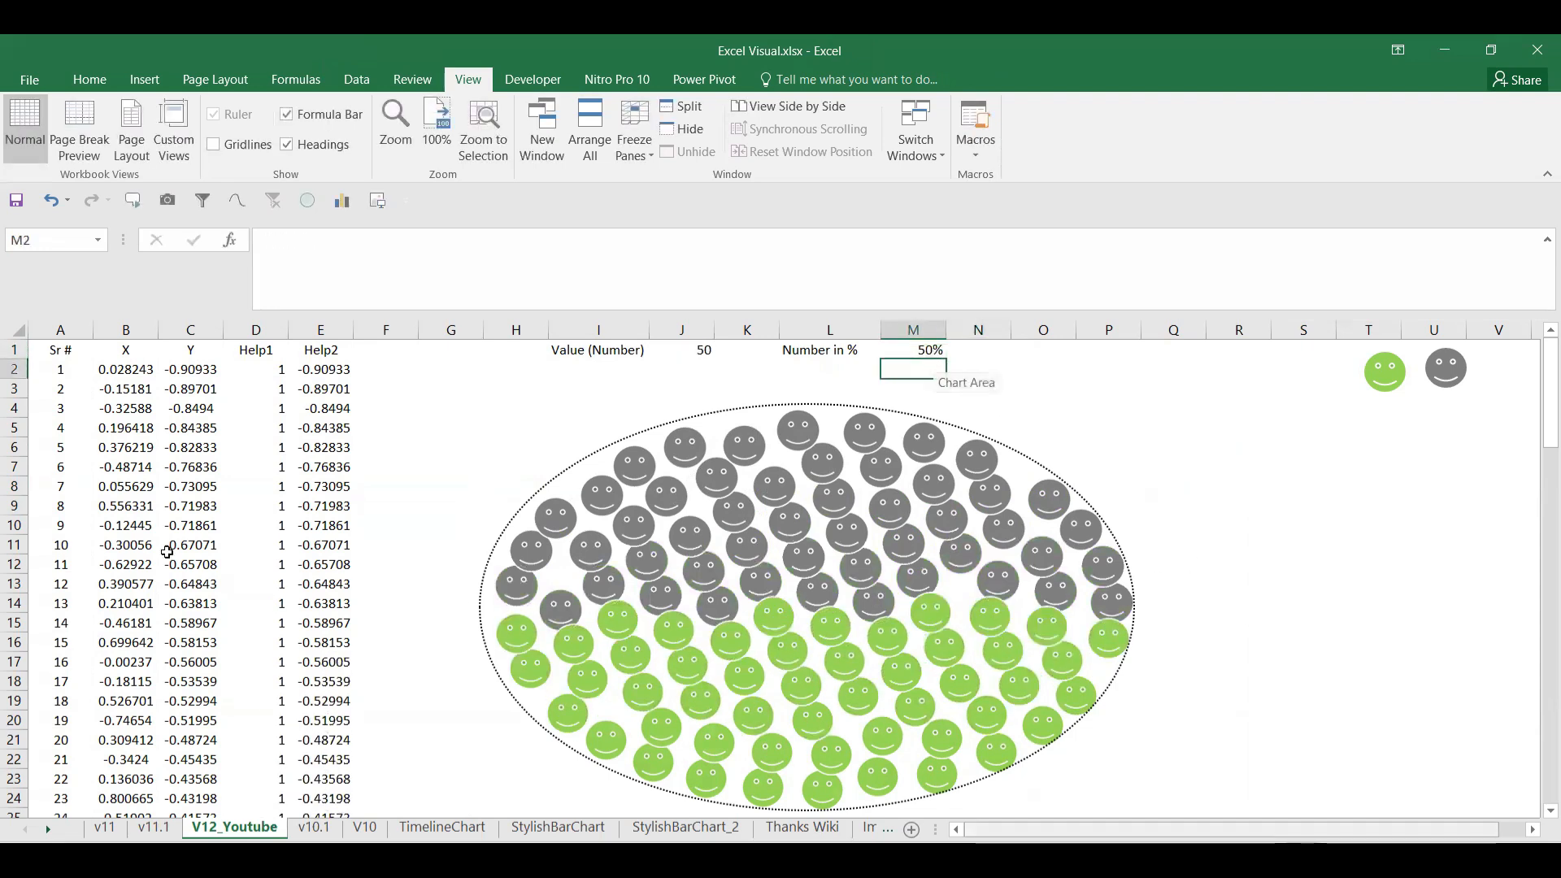
mouse_move(1099, 564)
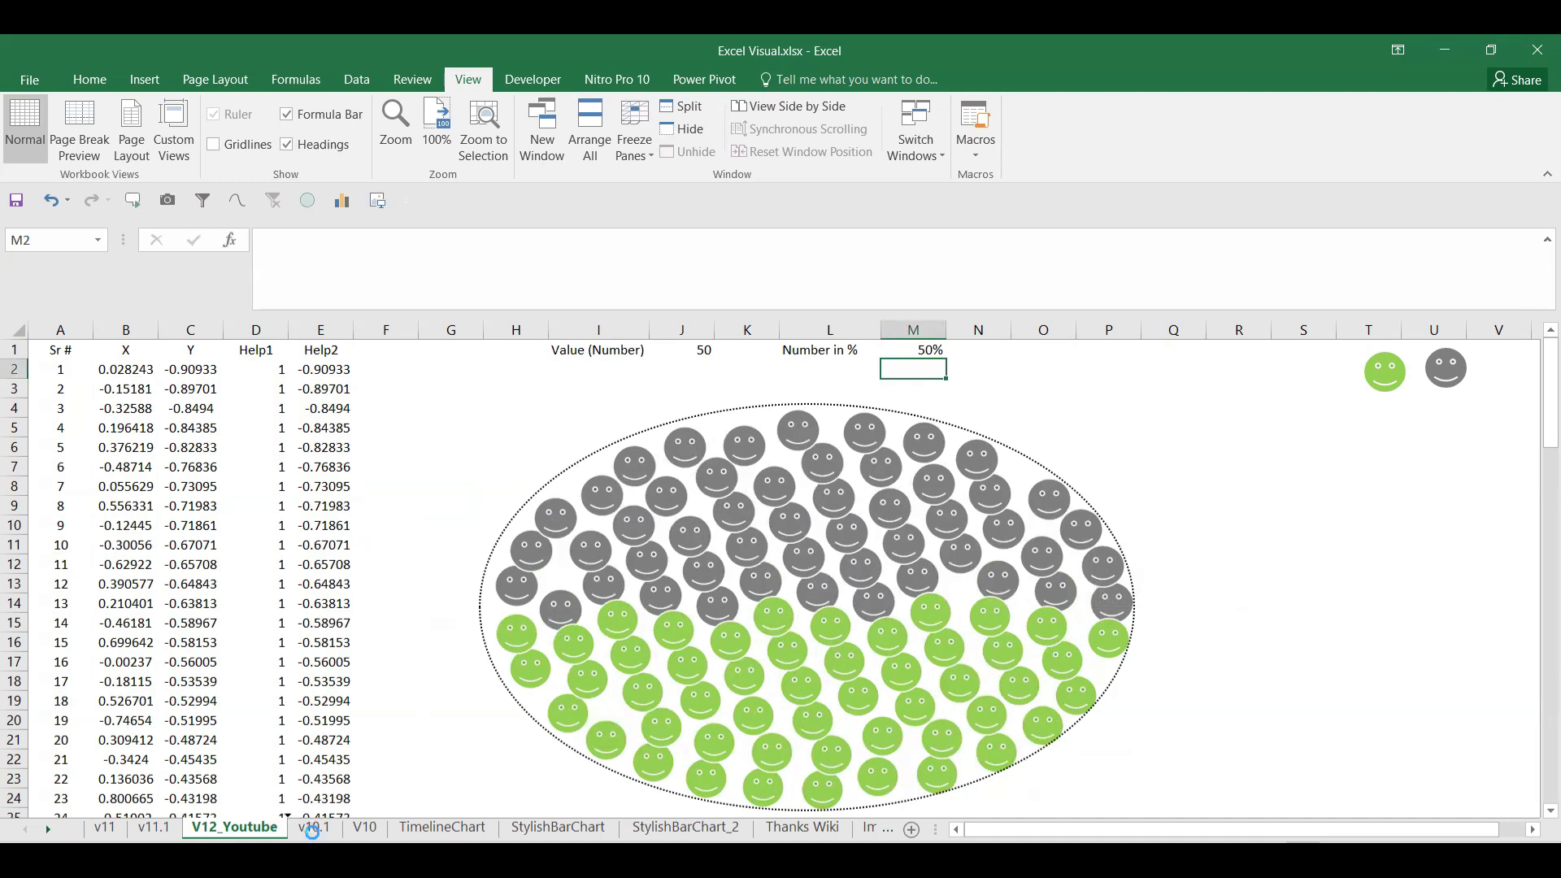
Step: Insert a new column B headed 'Range' and fill =rand() down every row
left_click(106, 329)
right_click(107, 329)
left_click(175, 487)
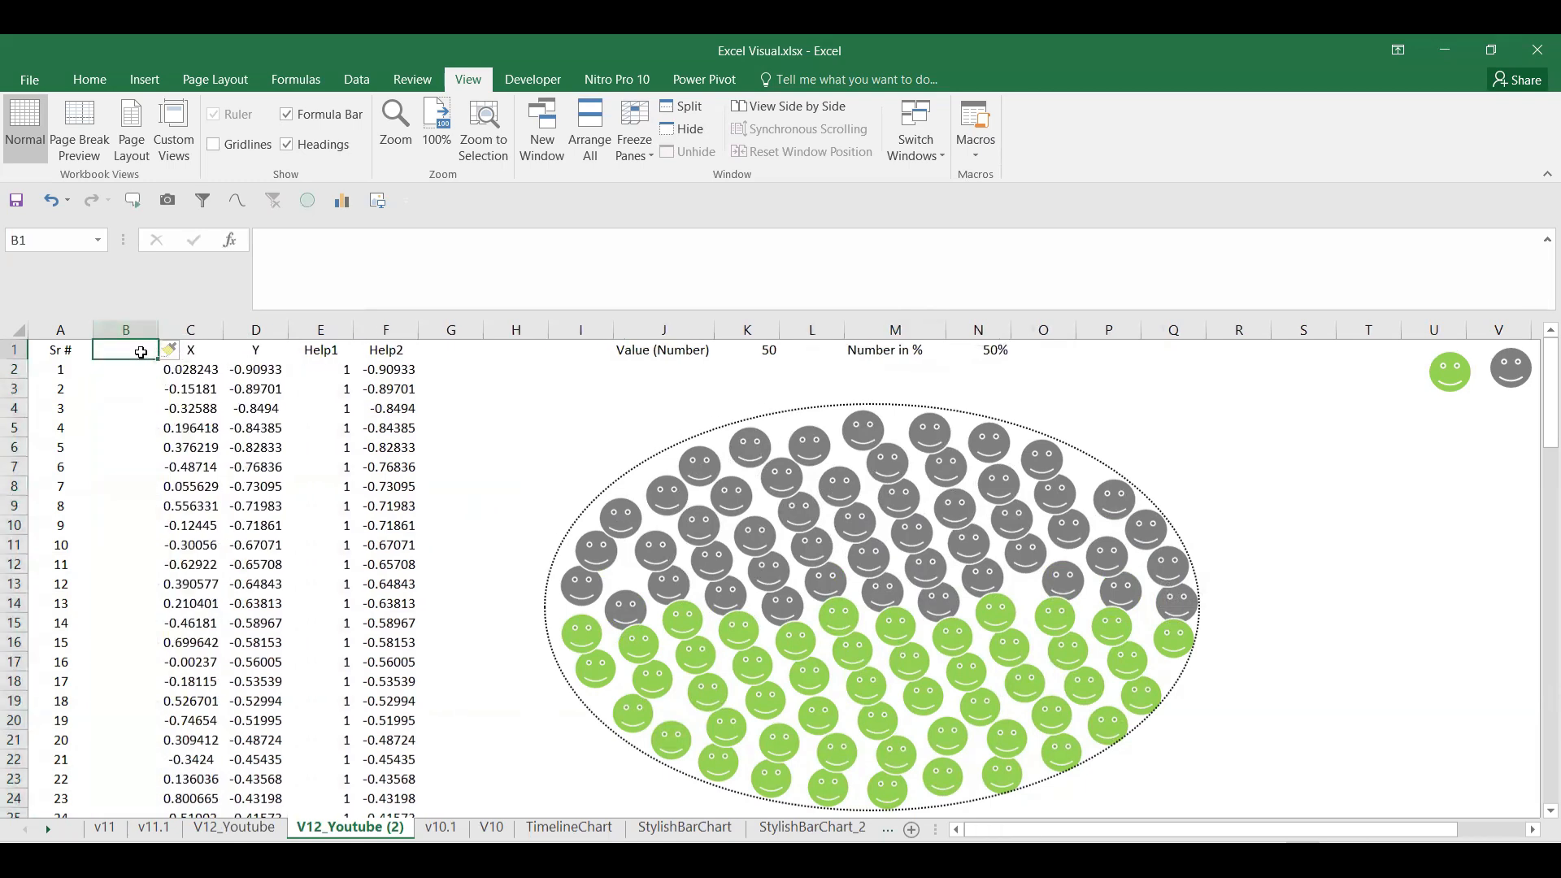
type("Range")
key("Return")
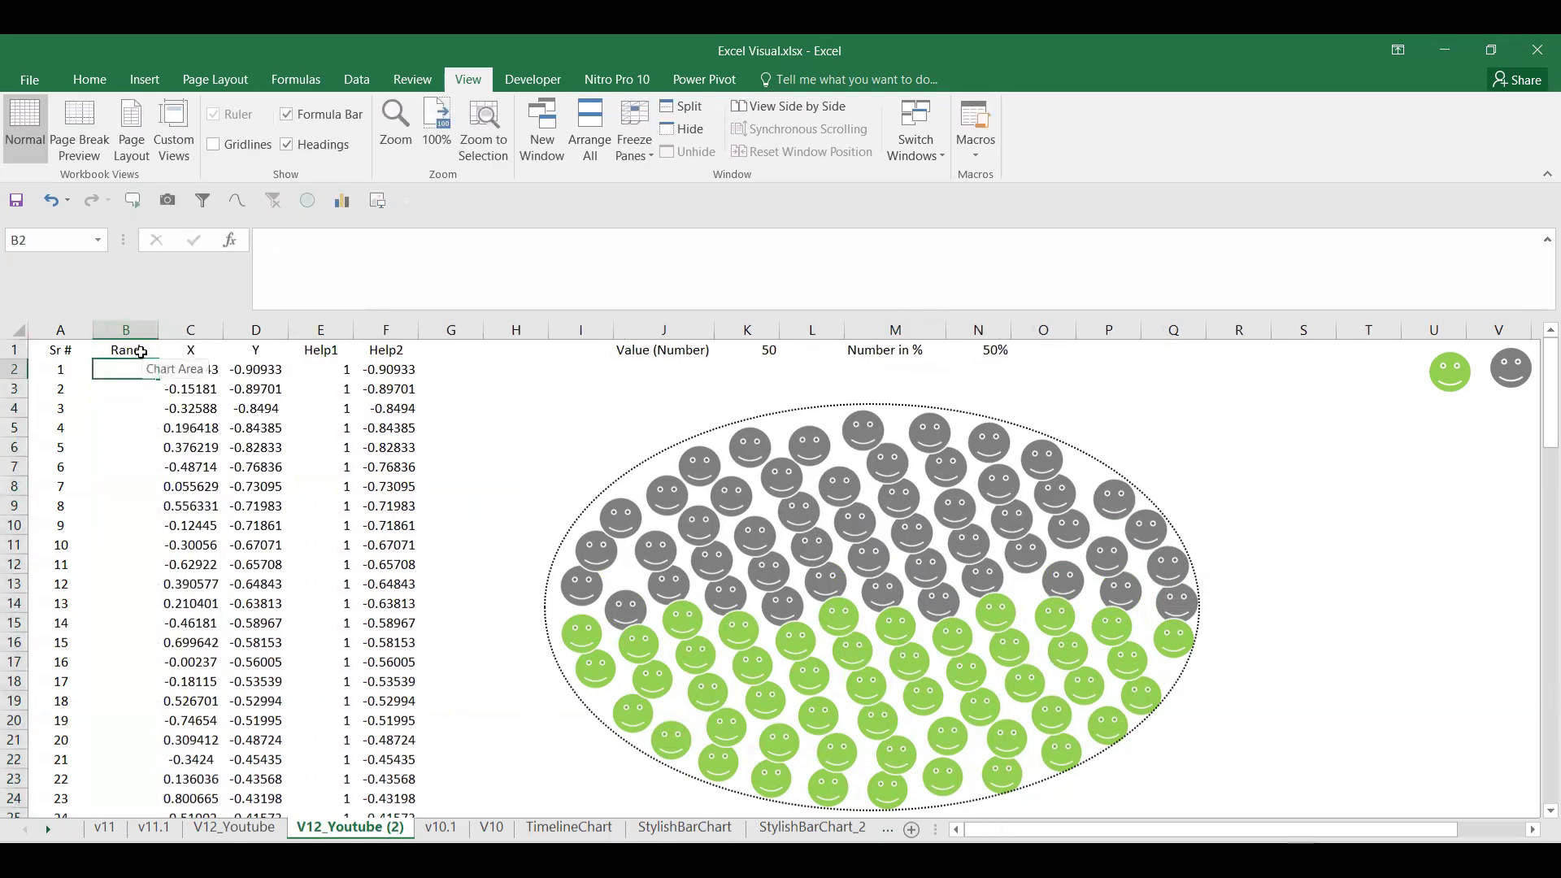
type("=rand()")
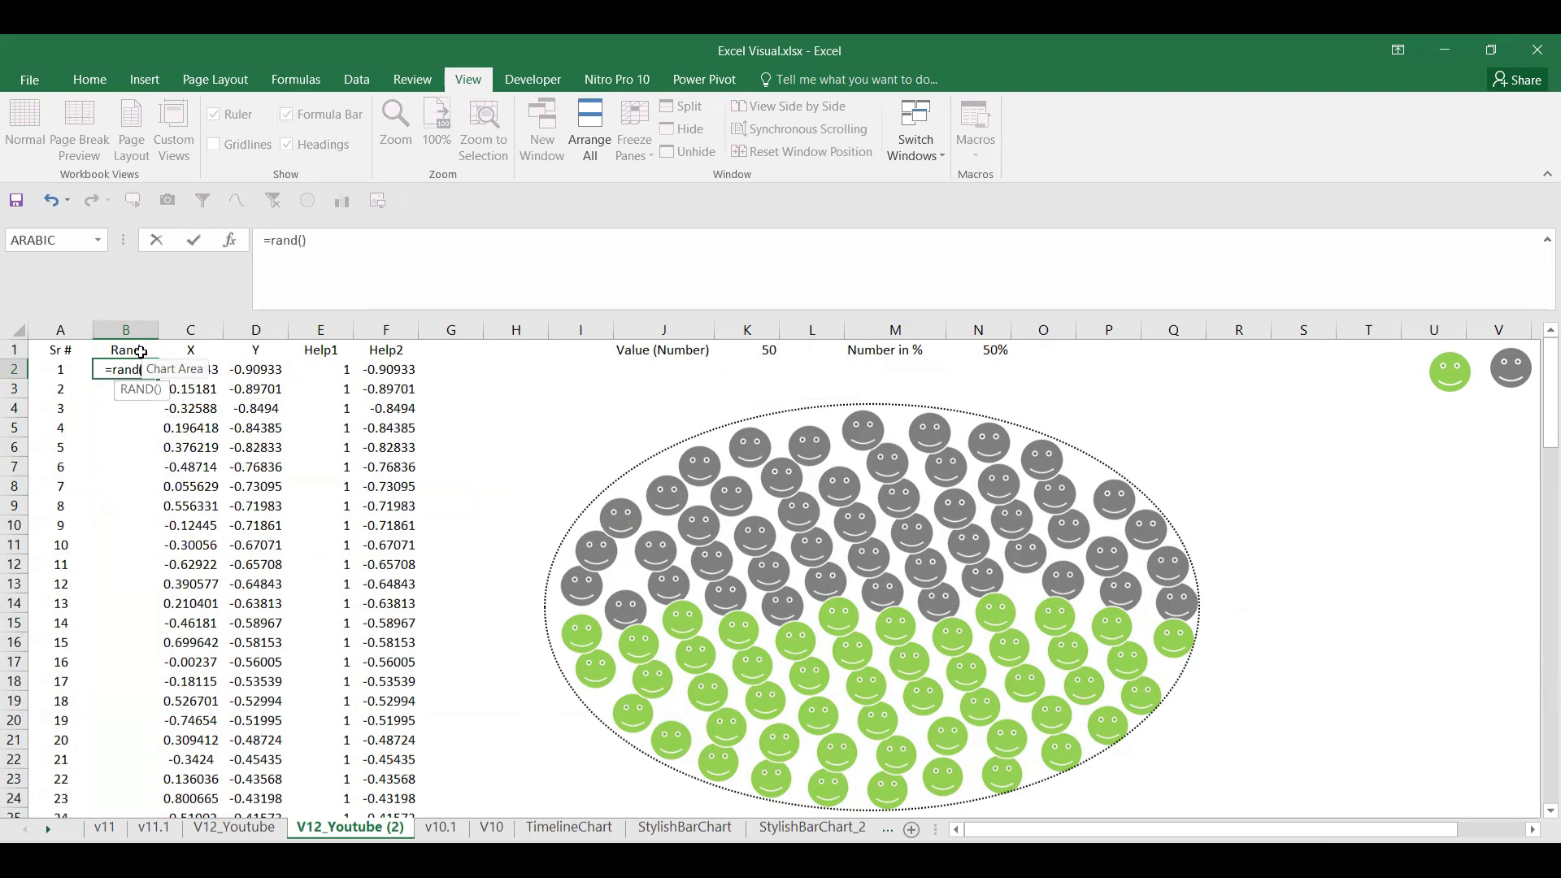
key("Return")
left_click(136, 372)
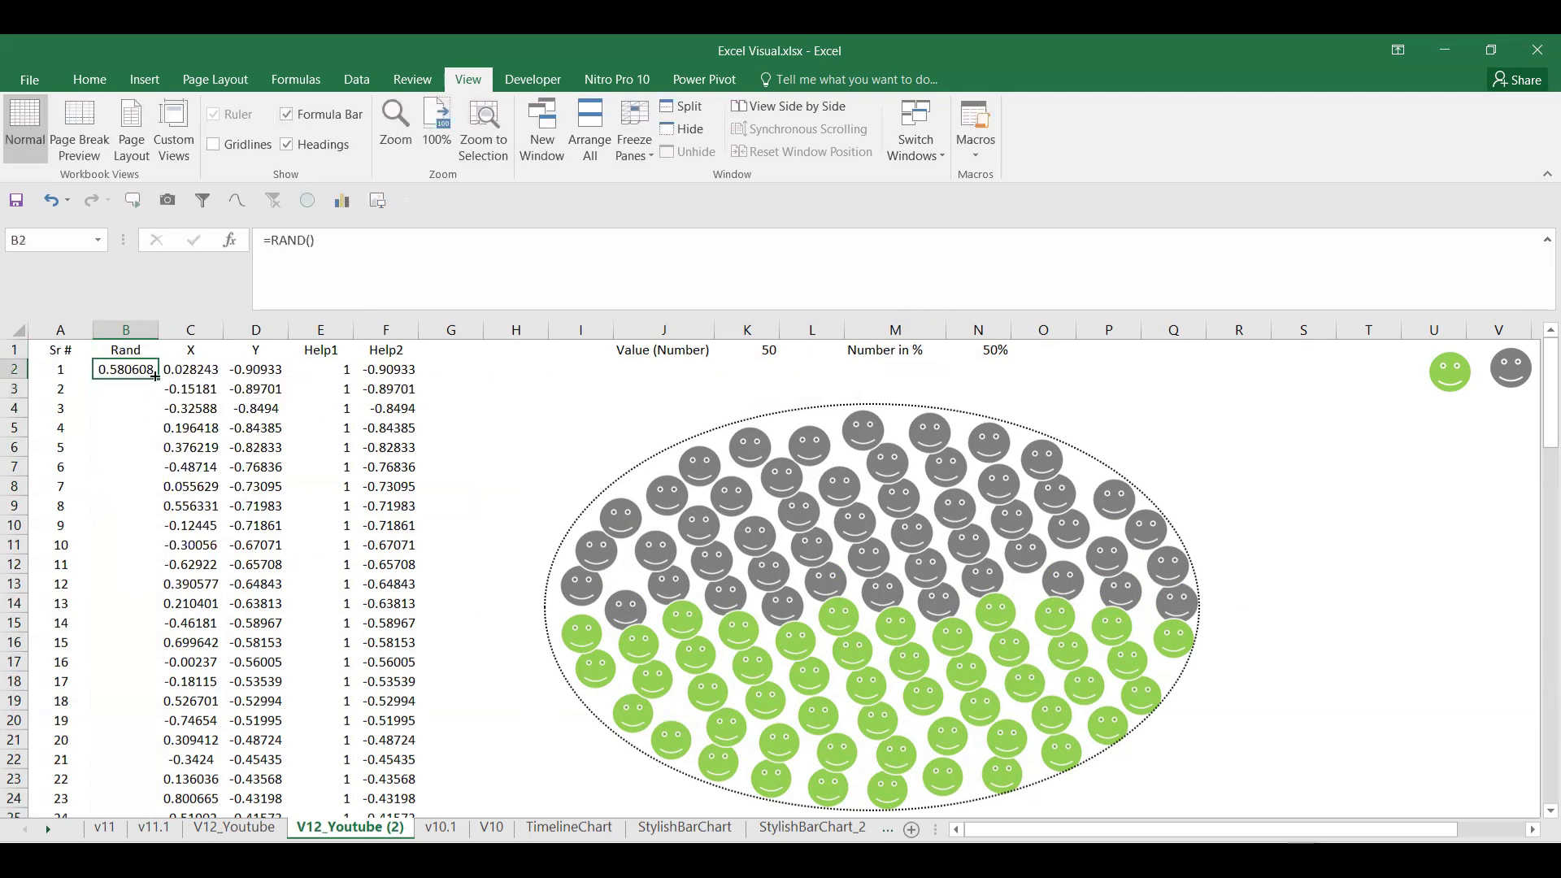
double_click(155, 377)
left_click(138, 367)
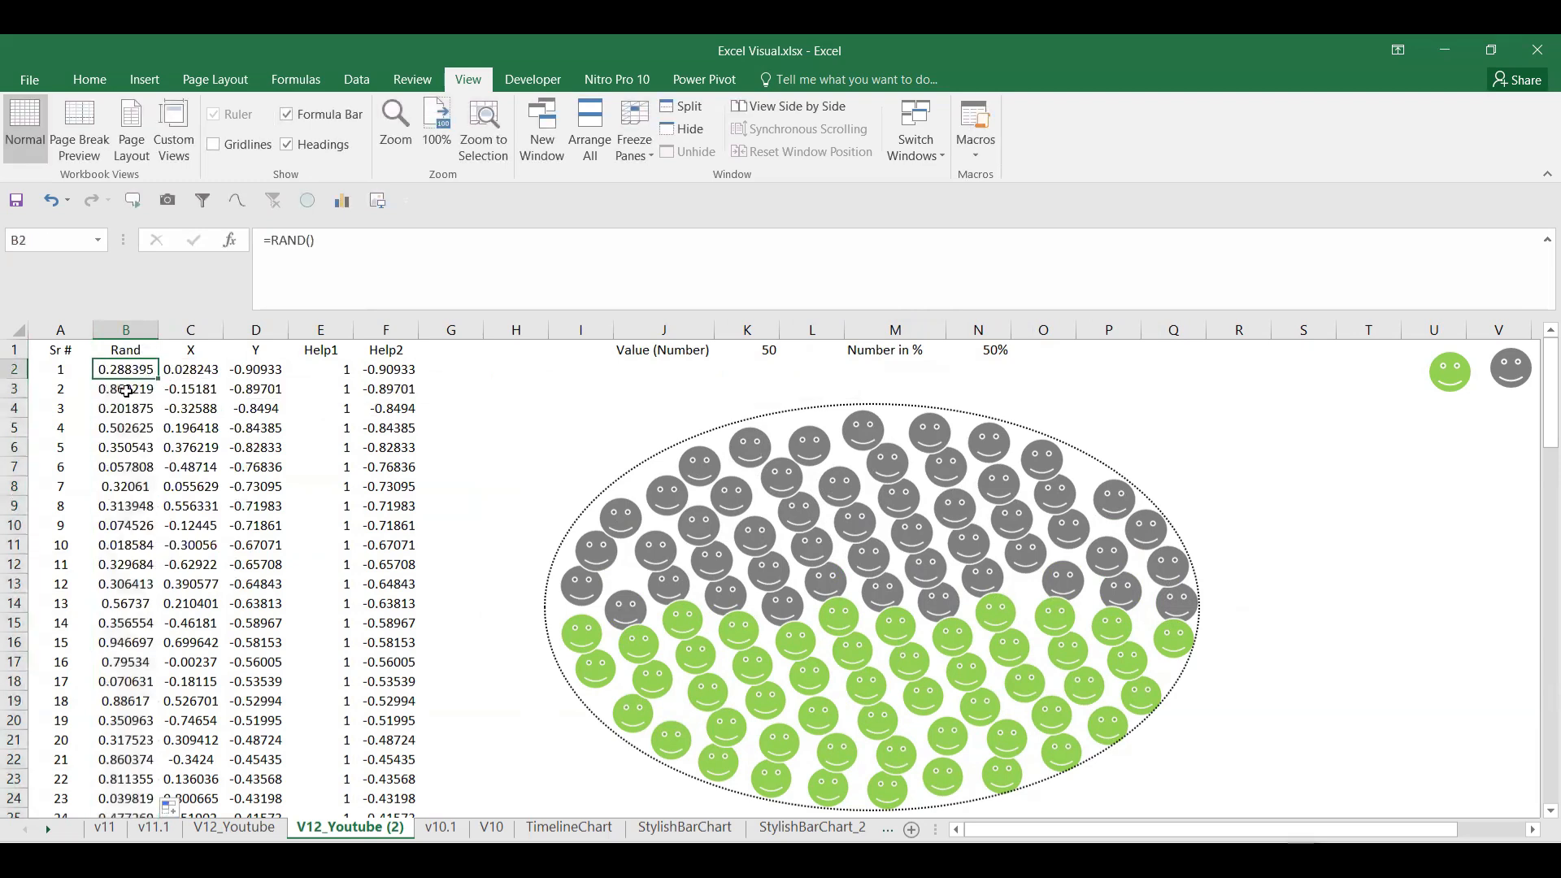
Step: Select columns A and B, Sr # and the random column
left_click(89, 79)
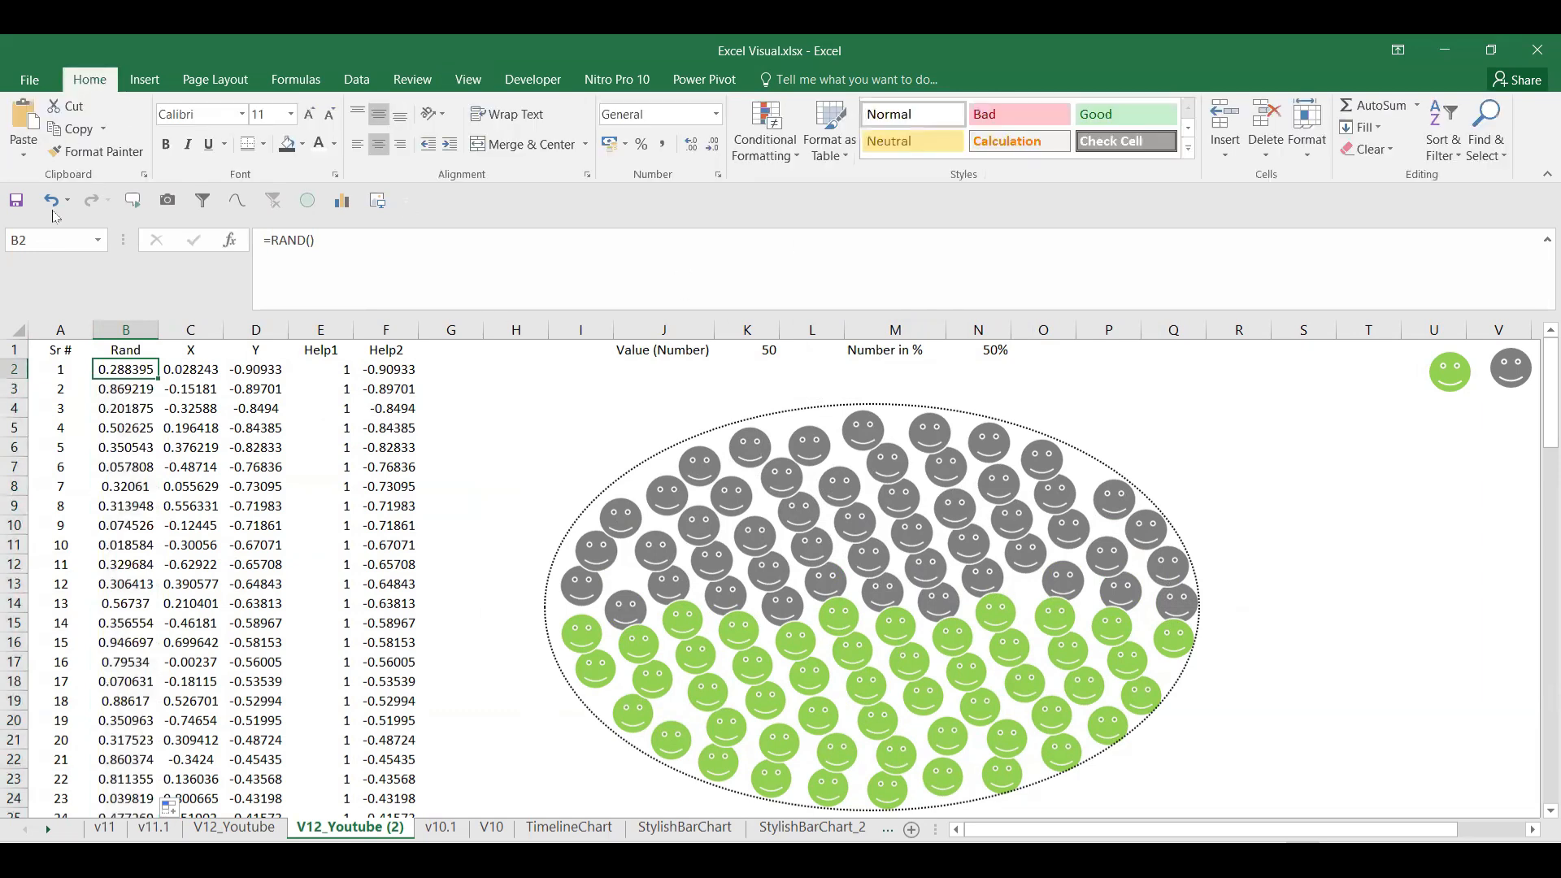
left_click(57, 329)
left_click_drag(97, 318, 122, 329)
left_click(144, 79)
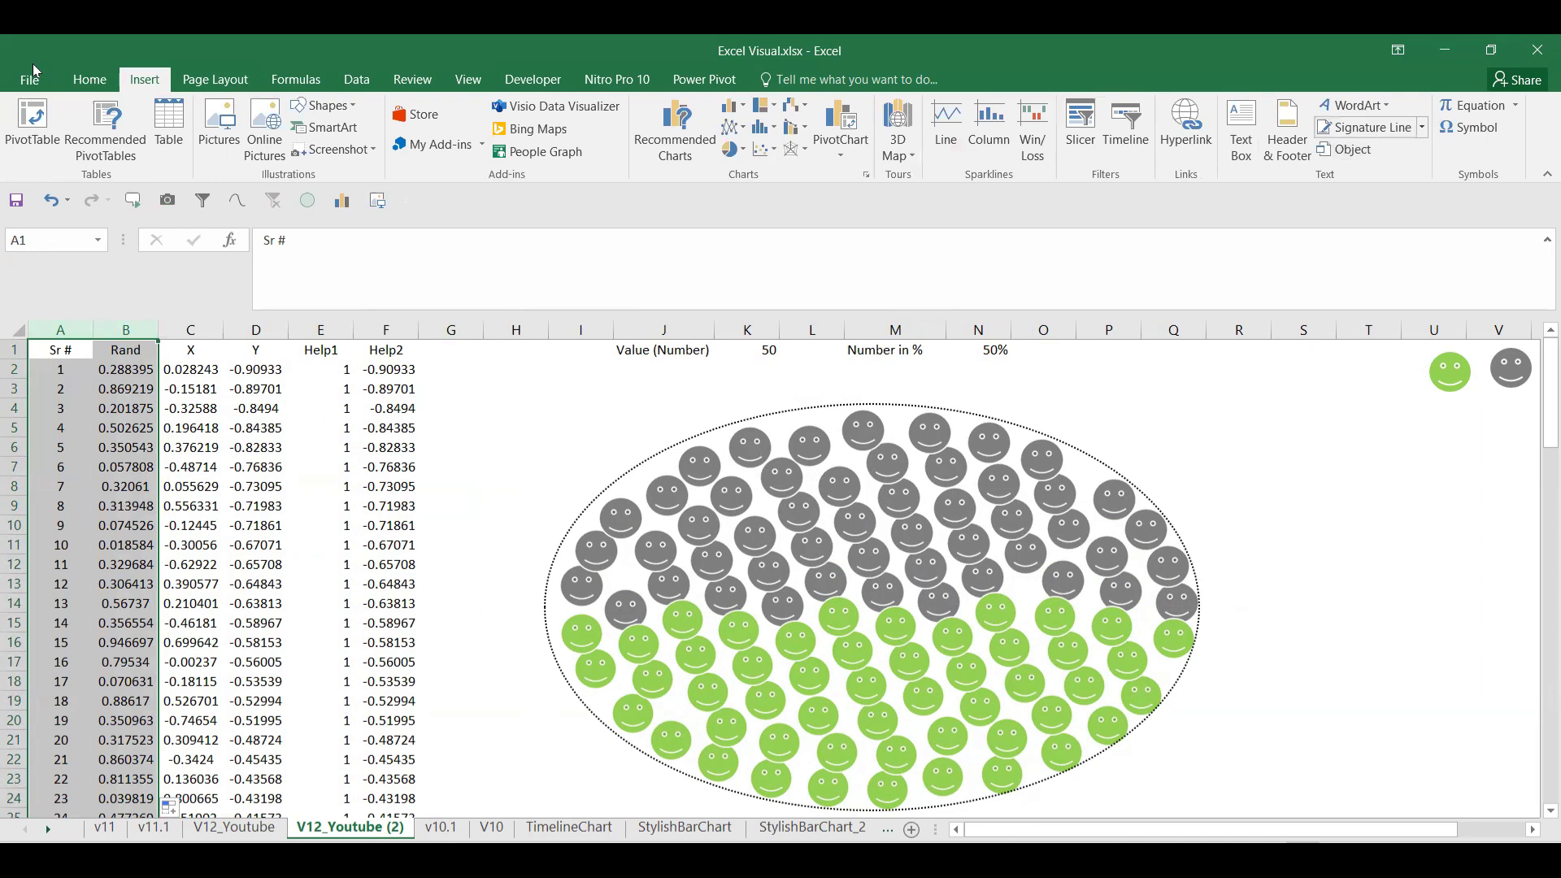
Step: Custom-sort columns A:B by Rand, smallest to largest
left_click(90, 79)
left_click(1444, 132)
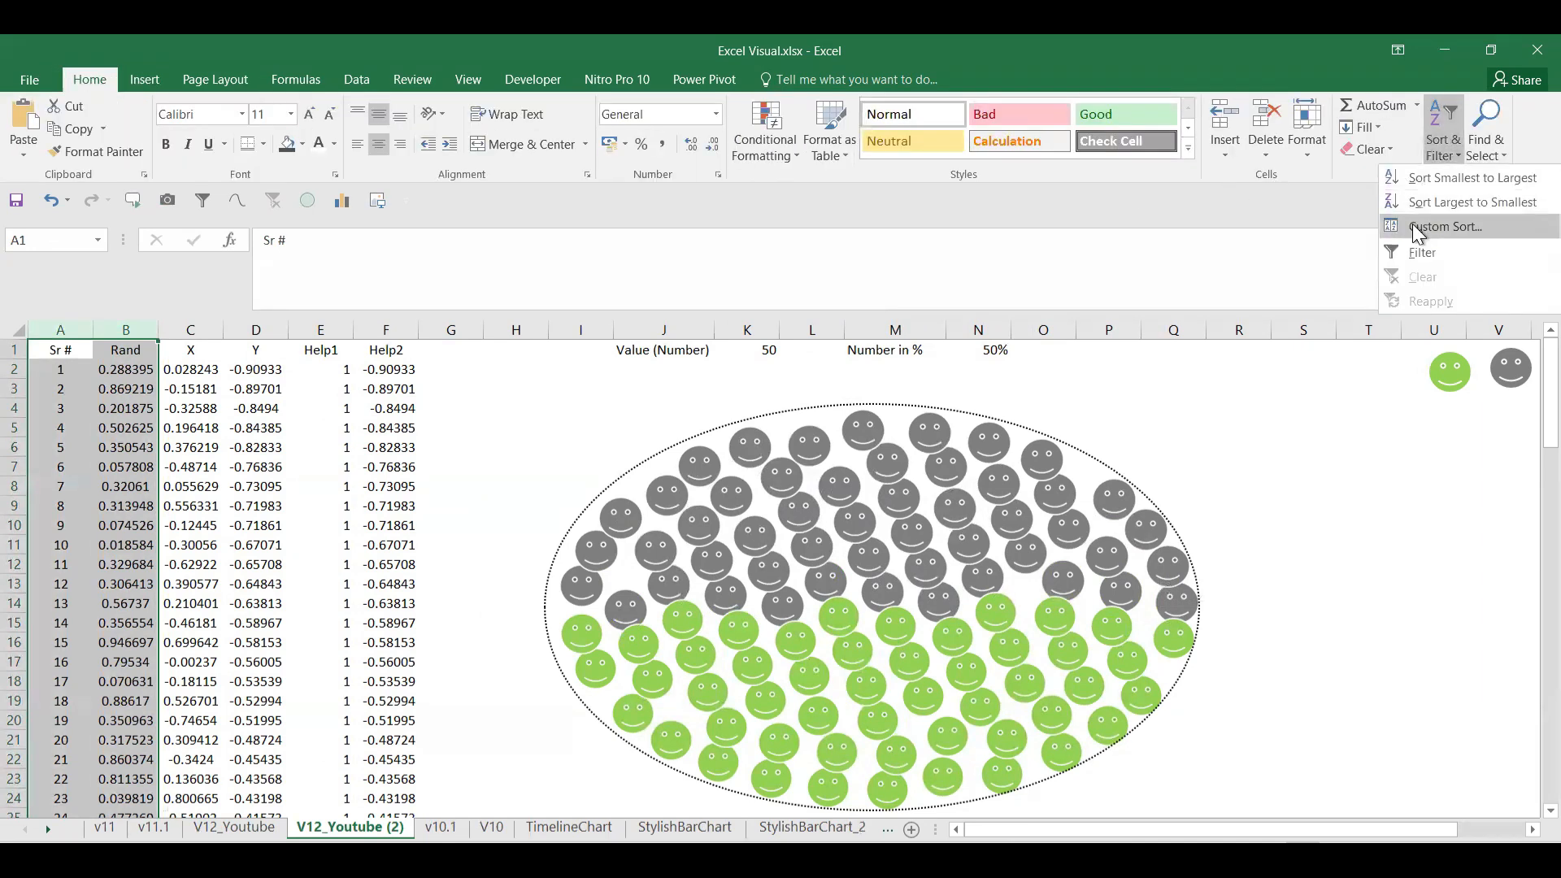
left_click(1431, 226)
key("Return")
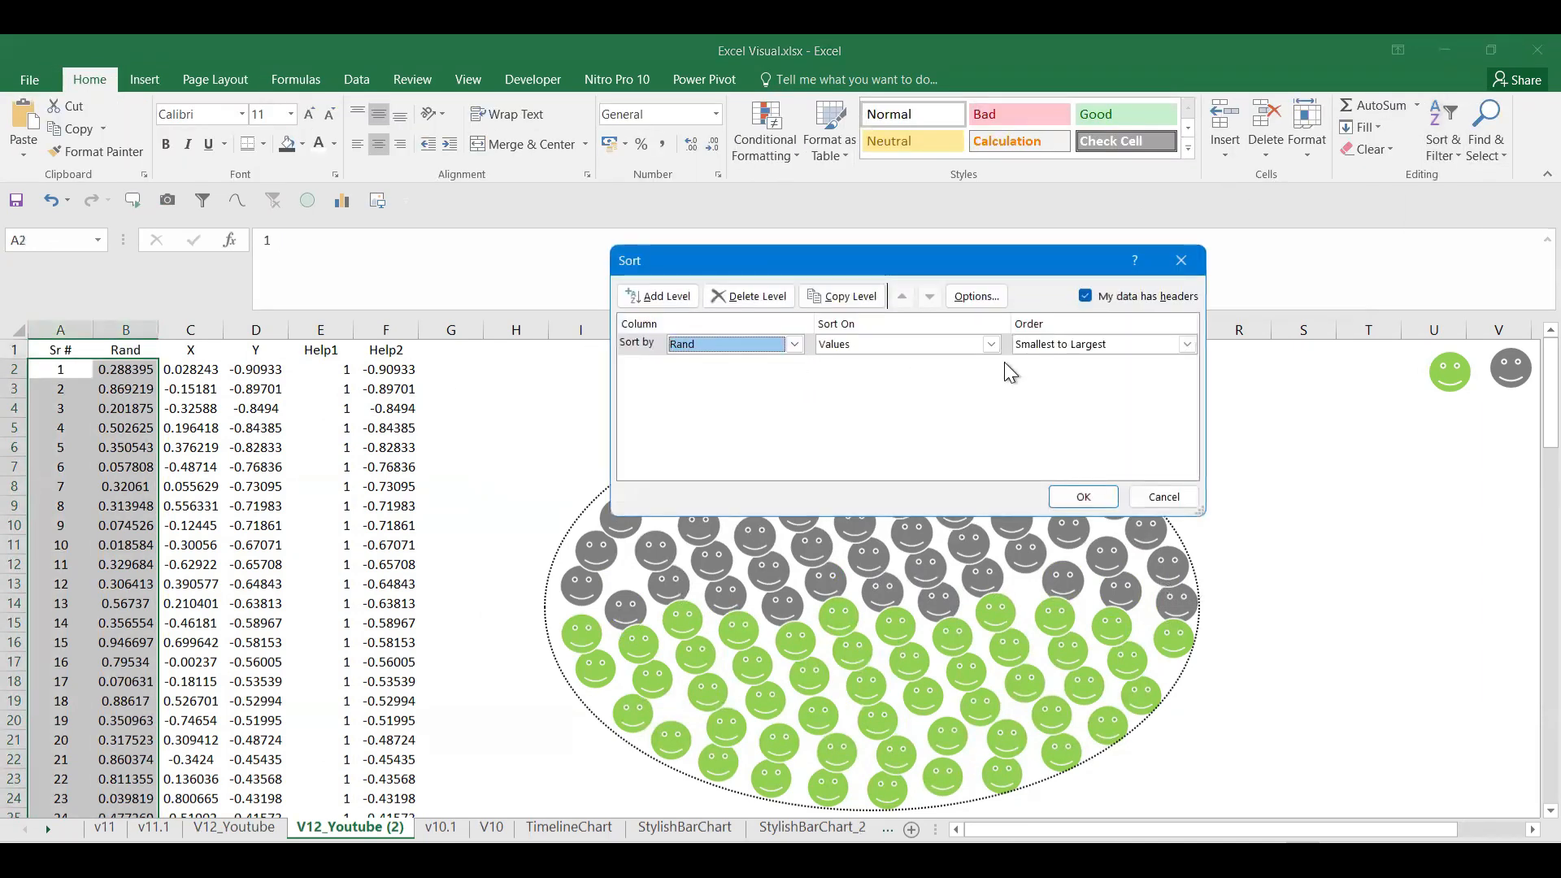
left_click(1084, 496)
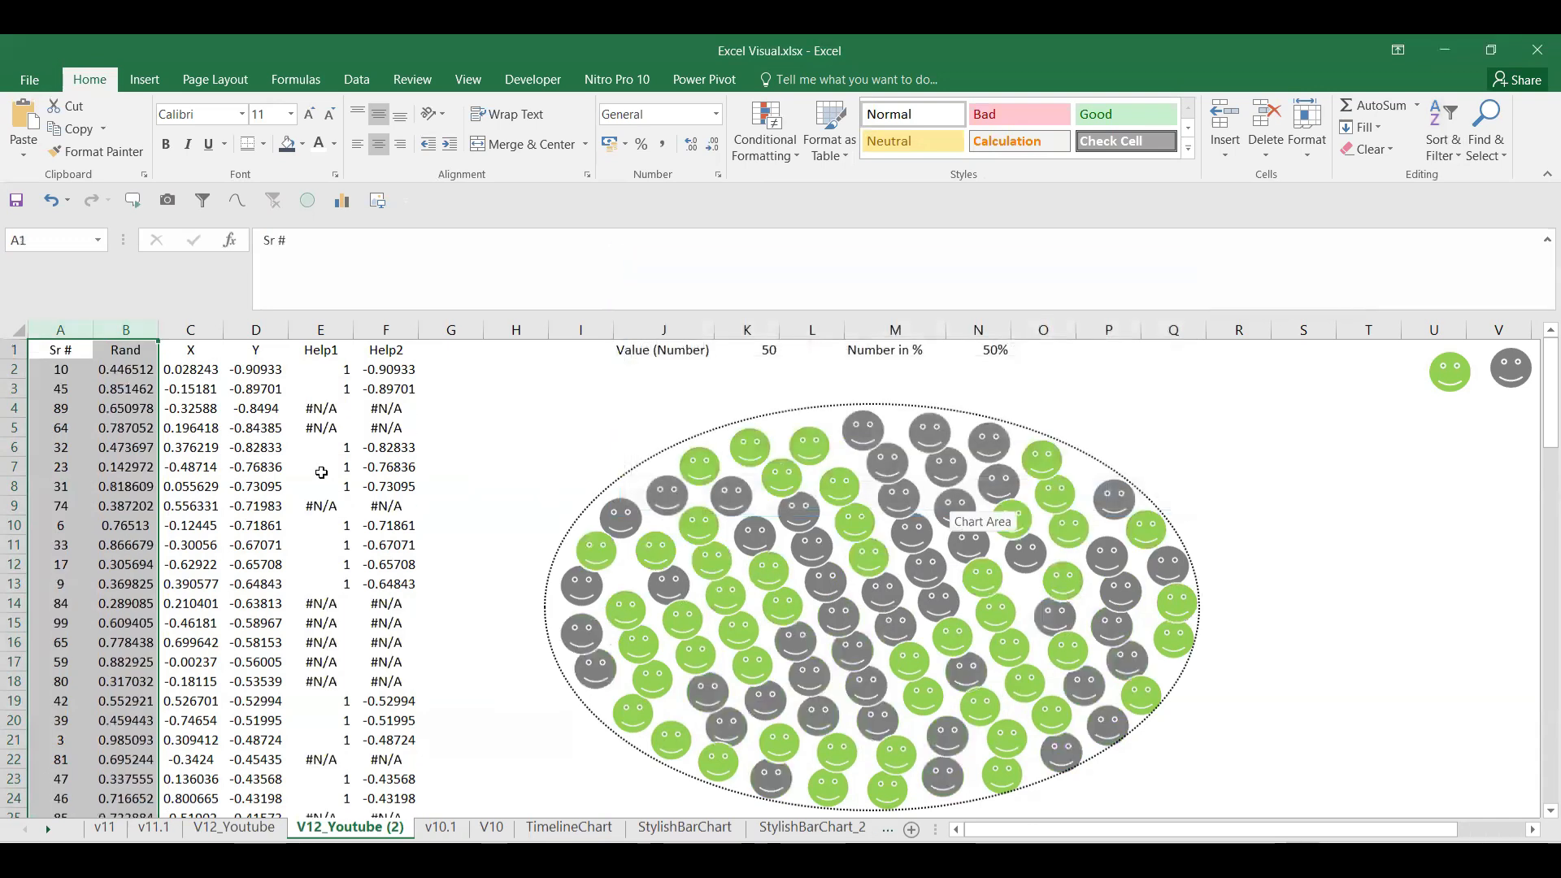
Step: Set N1 to 10% then 3%, and check V12_Youtube before returning to V12_Youtube (2)
left_click(999, 349)
type("10")
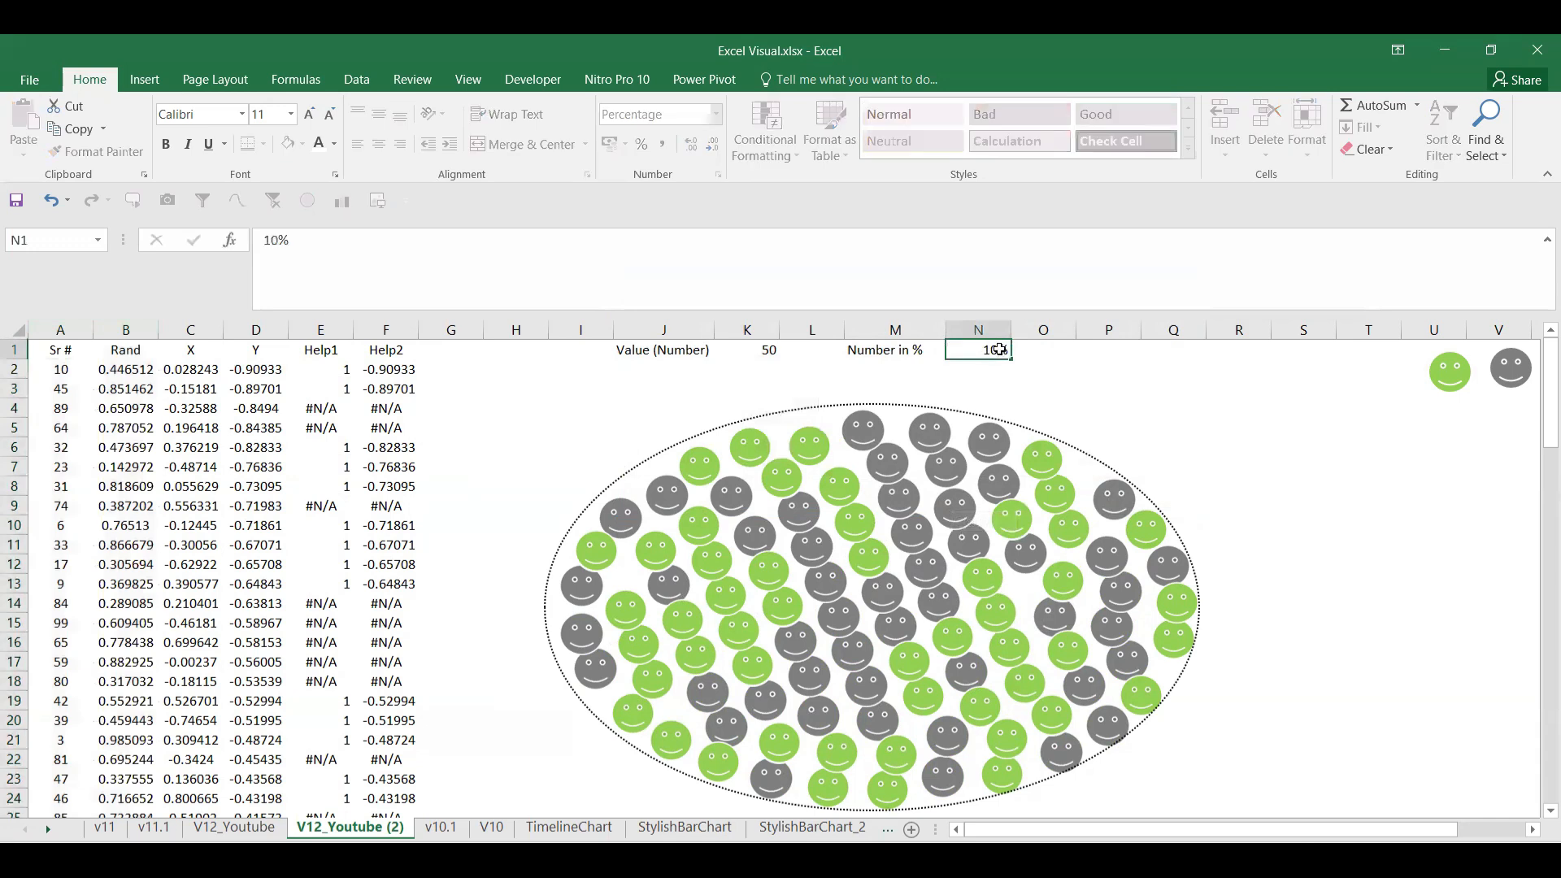
key("Return")
left_click(975, 347)
type("3")
key("Return")
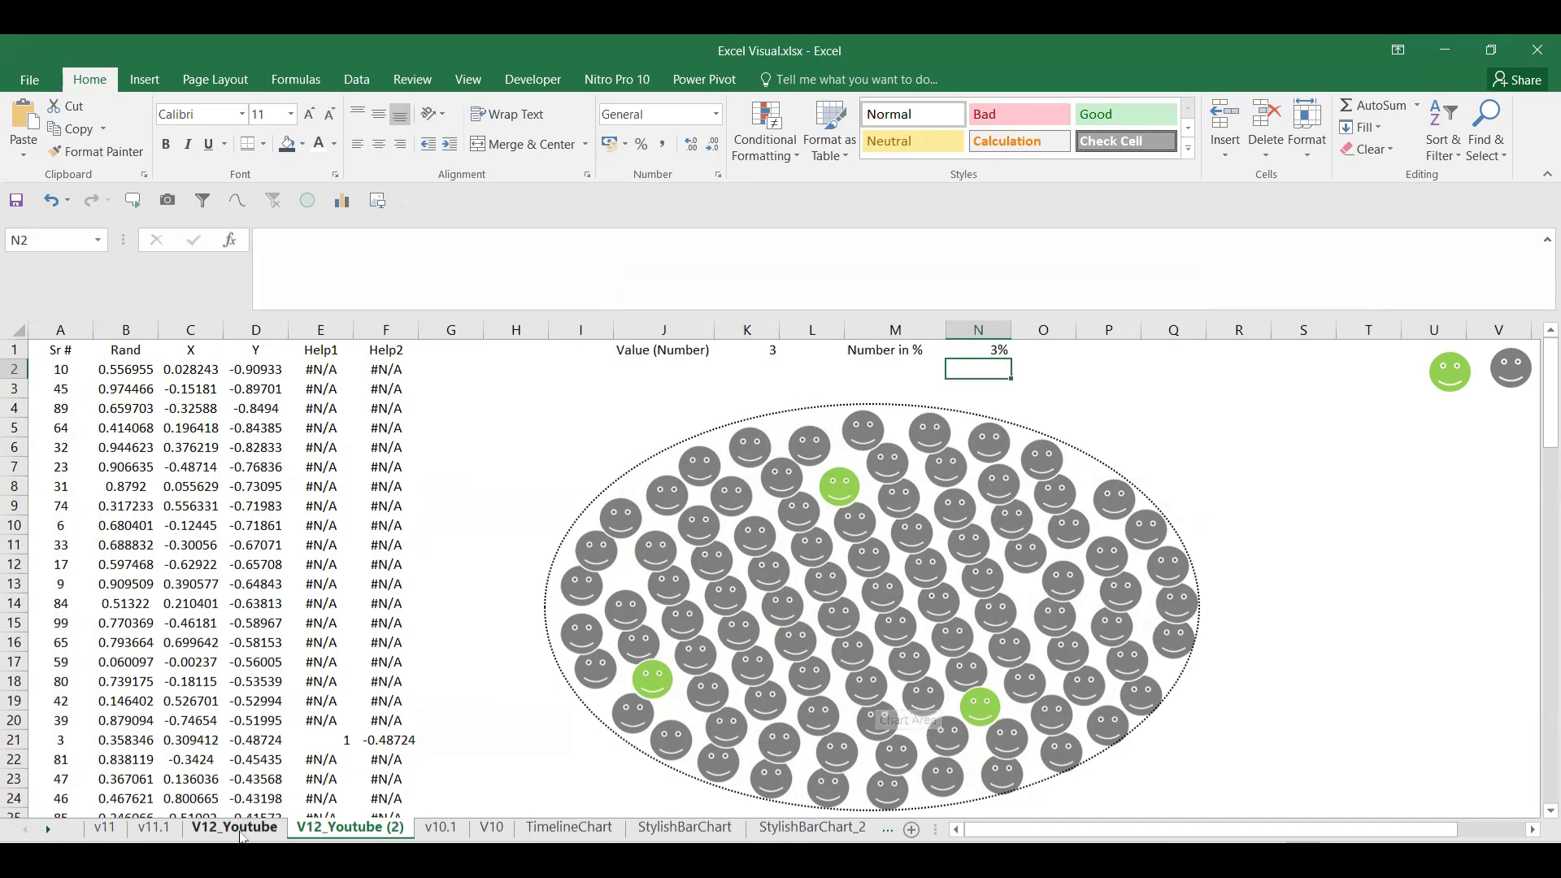
left_click(238, 828)
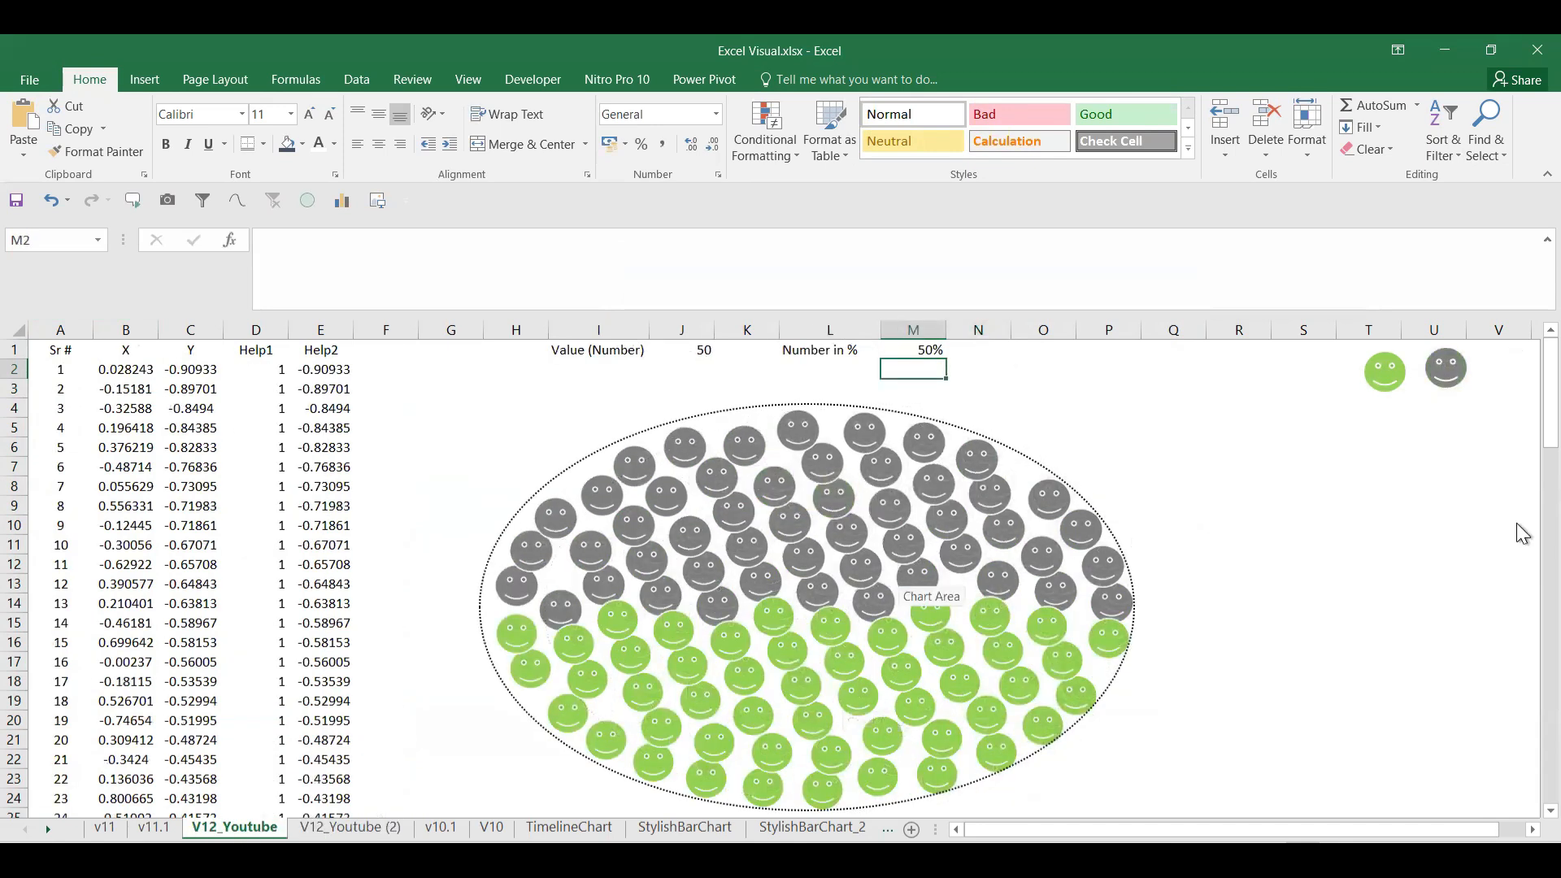
left_click(372, 829)
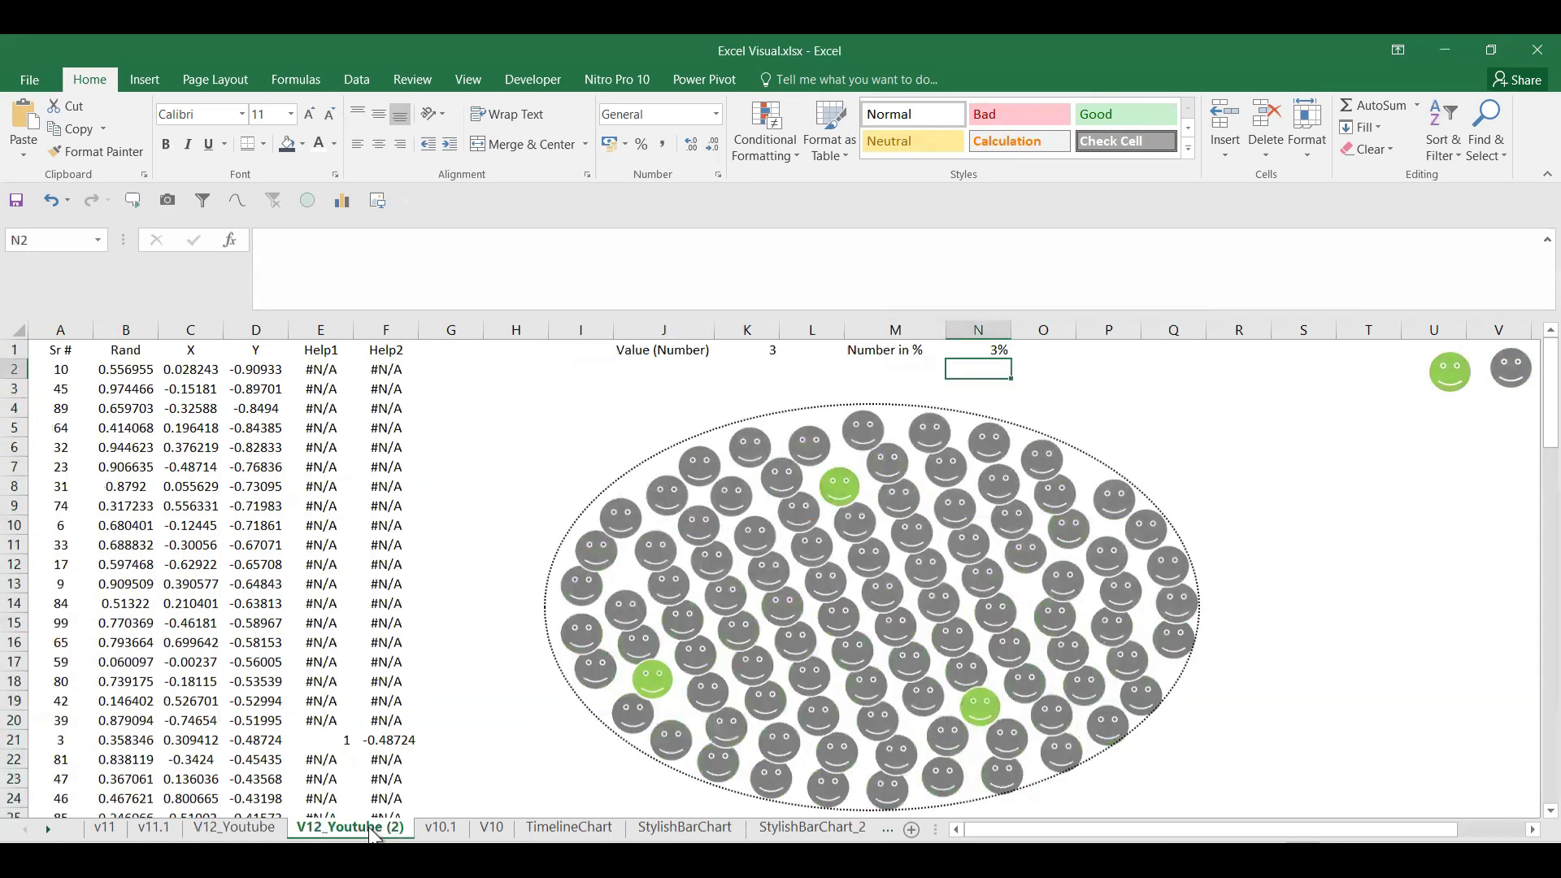
Step: View the v11.1 sheet's Step2 instruction, then switch to the v11 sheet
left_click(151, 828)
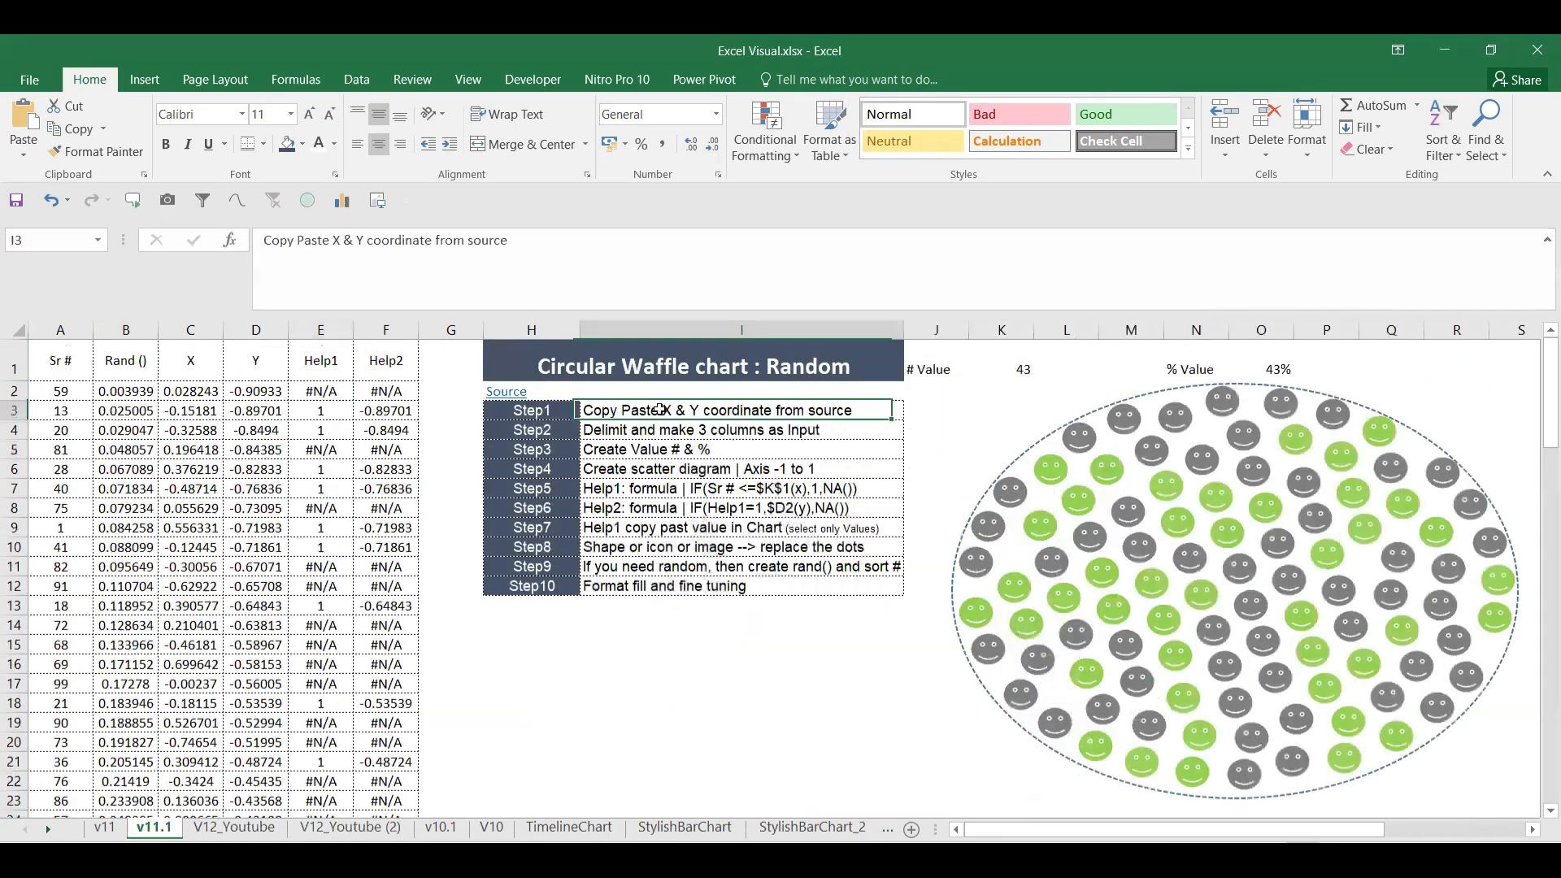
left_click(632, 428)
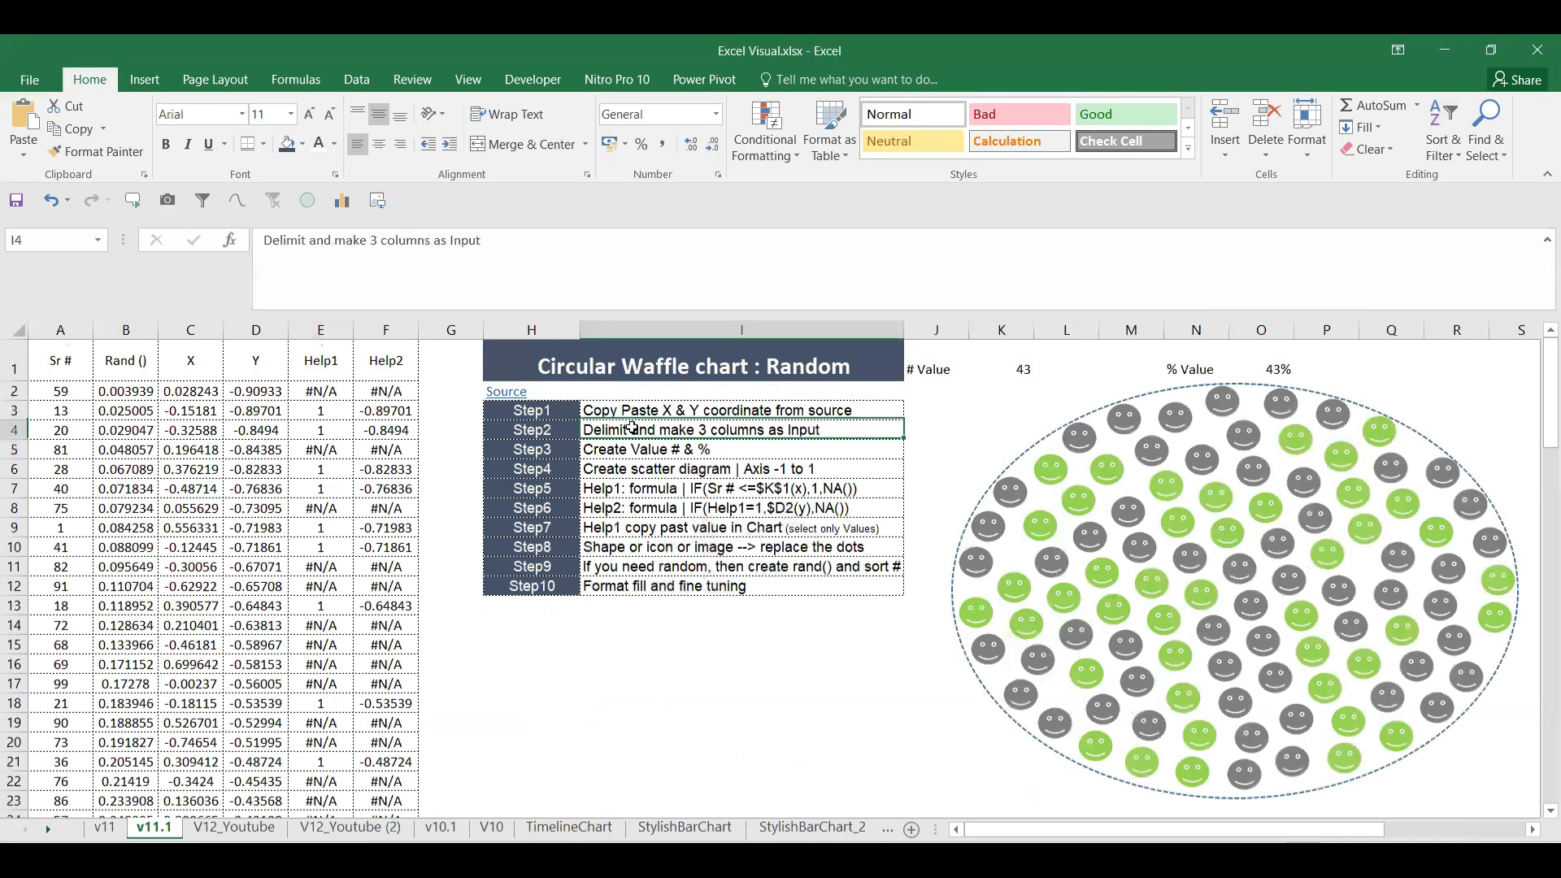
left_click(351, 827)
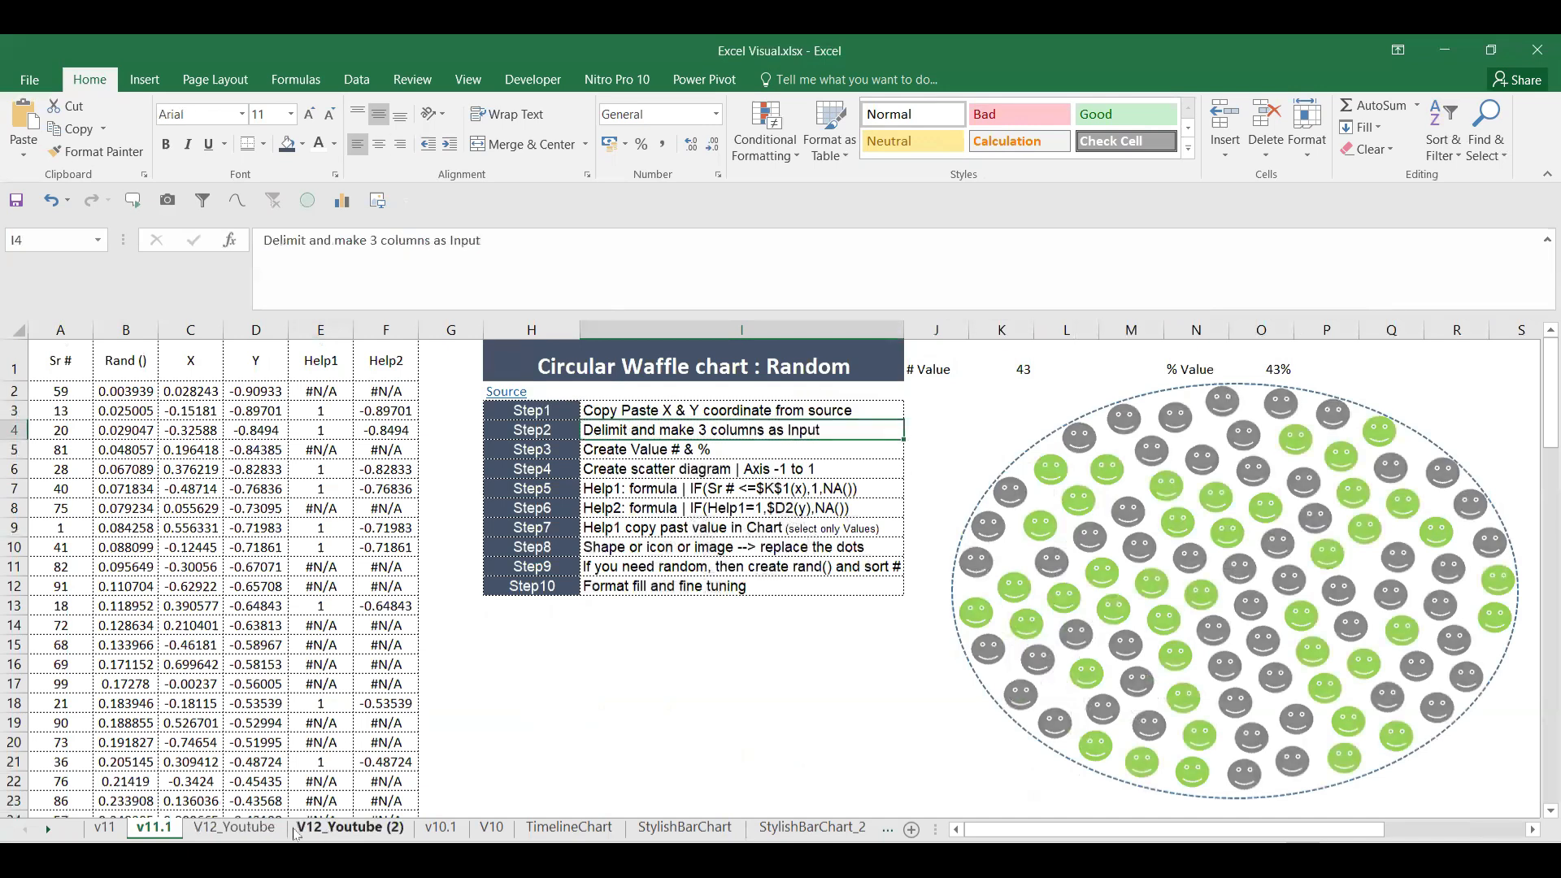
left_click(114, 830)
Step: Read through v11's Step3–Step9 instructions and inspect the chart's green smiley series
left_click(755, 454)
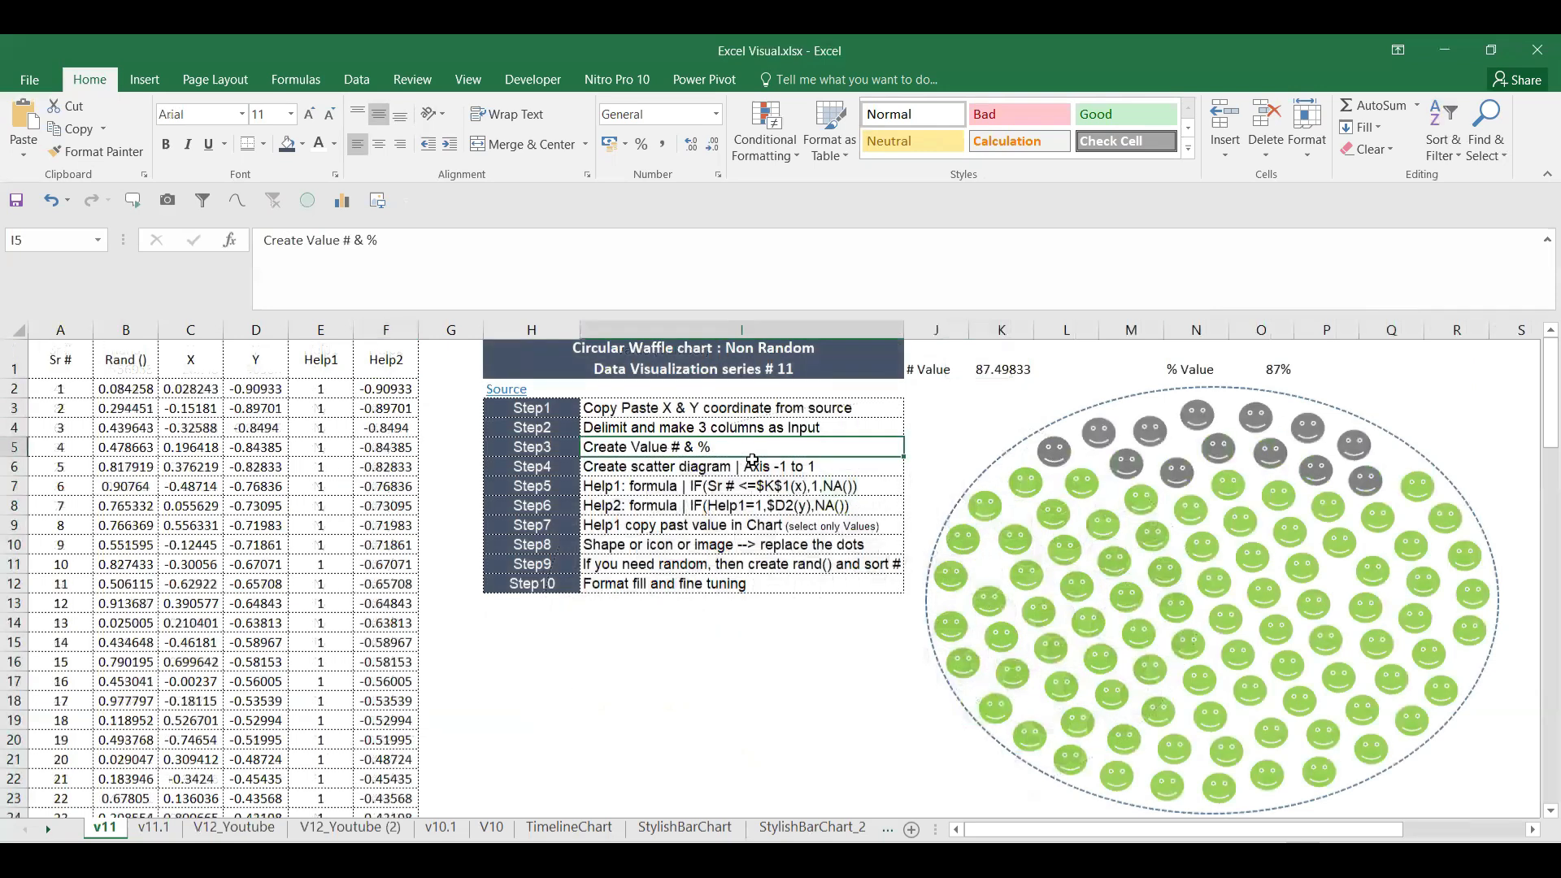
left_click(689, 466)
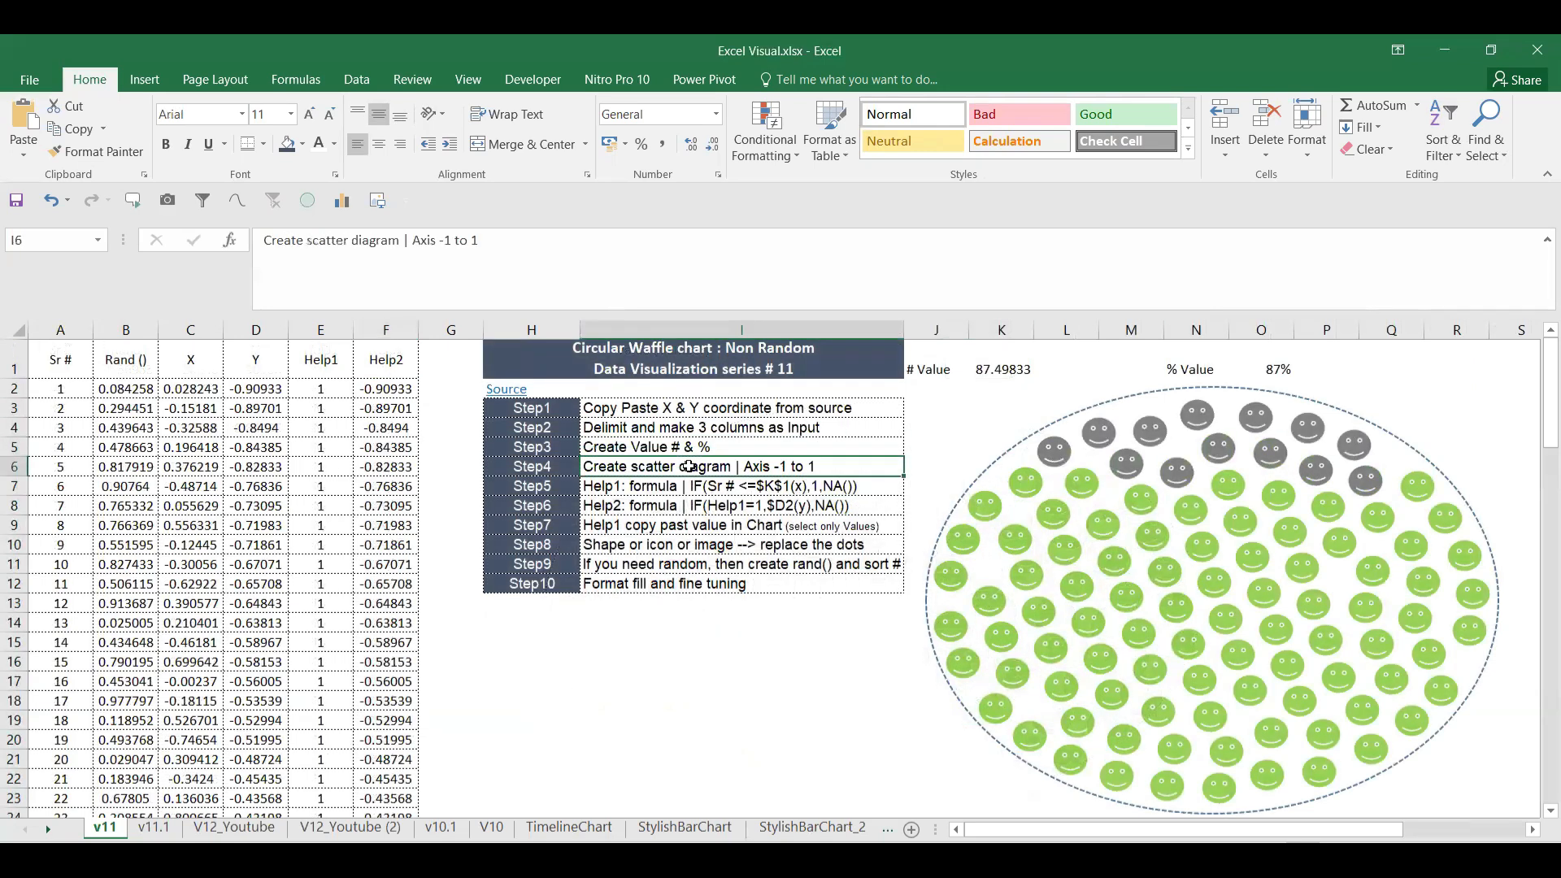
left_click(702, 487)
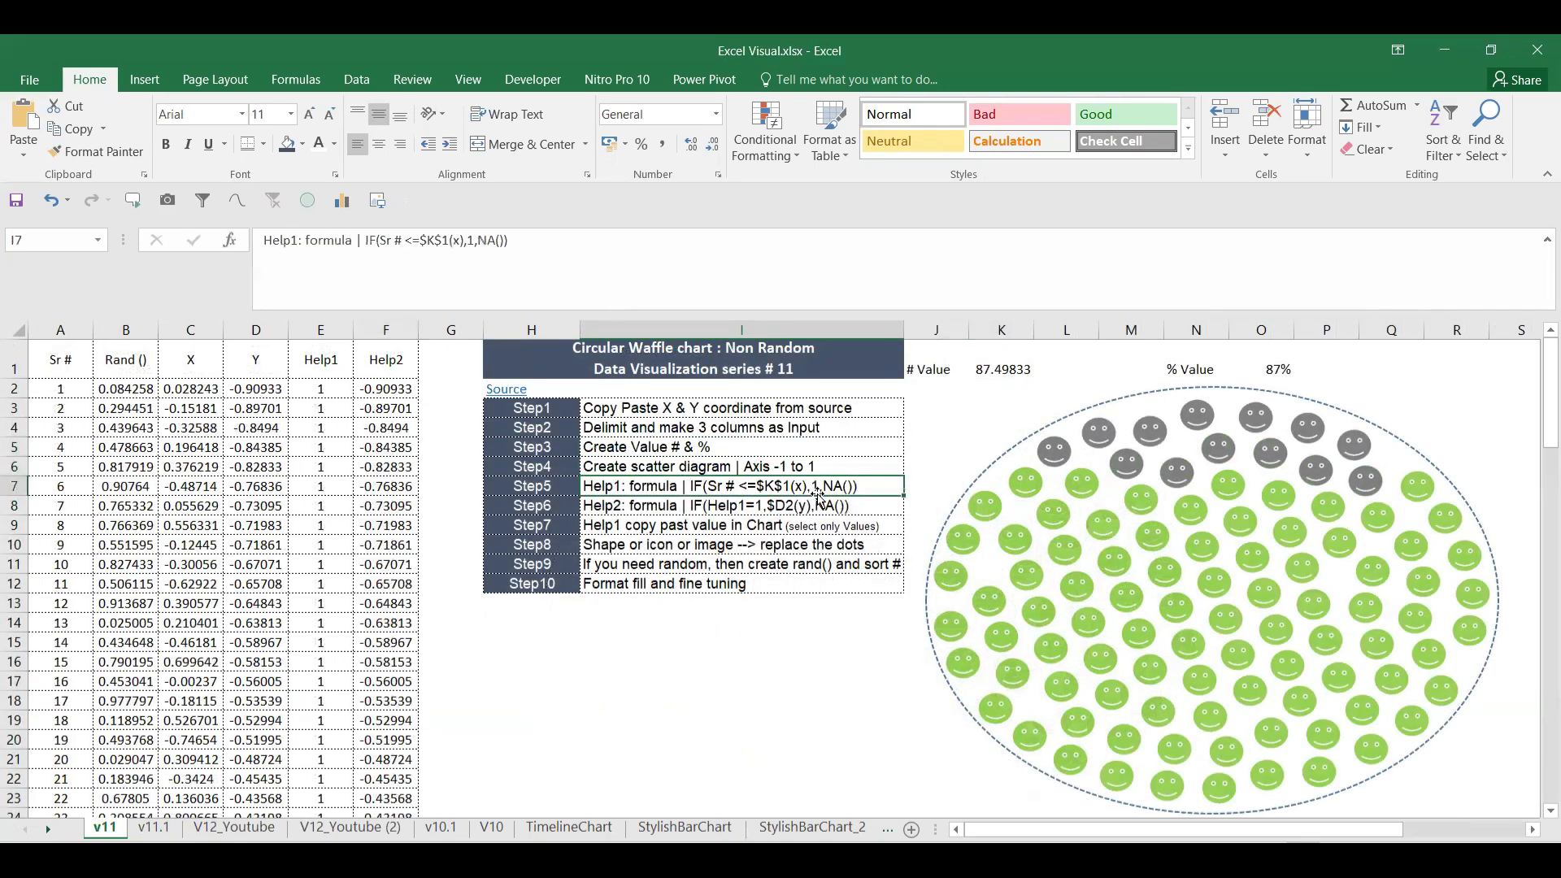
left_click(747, 505)
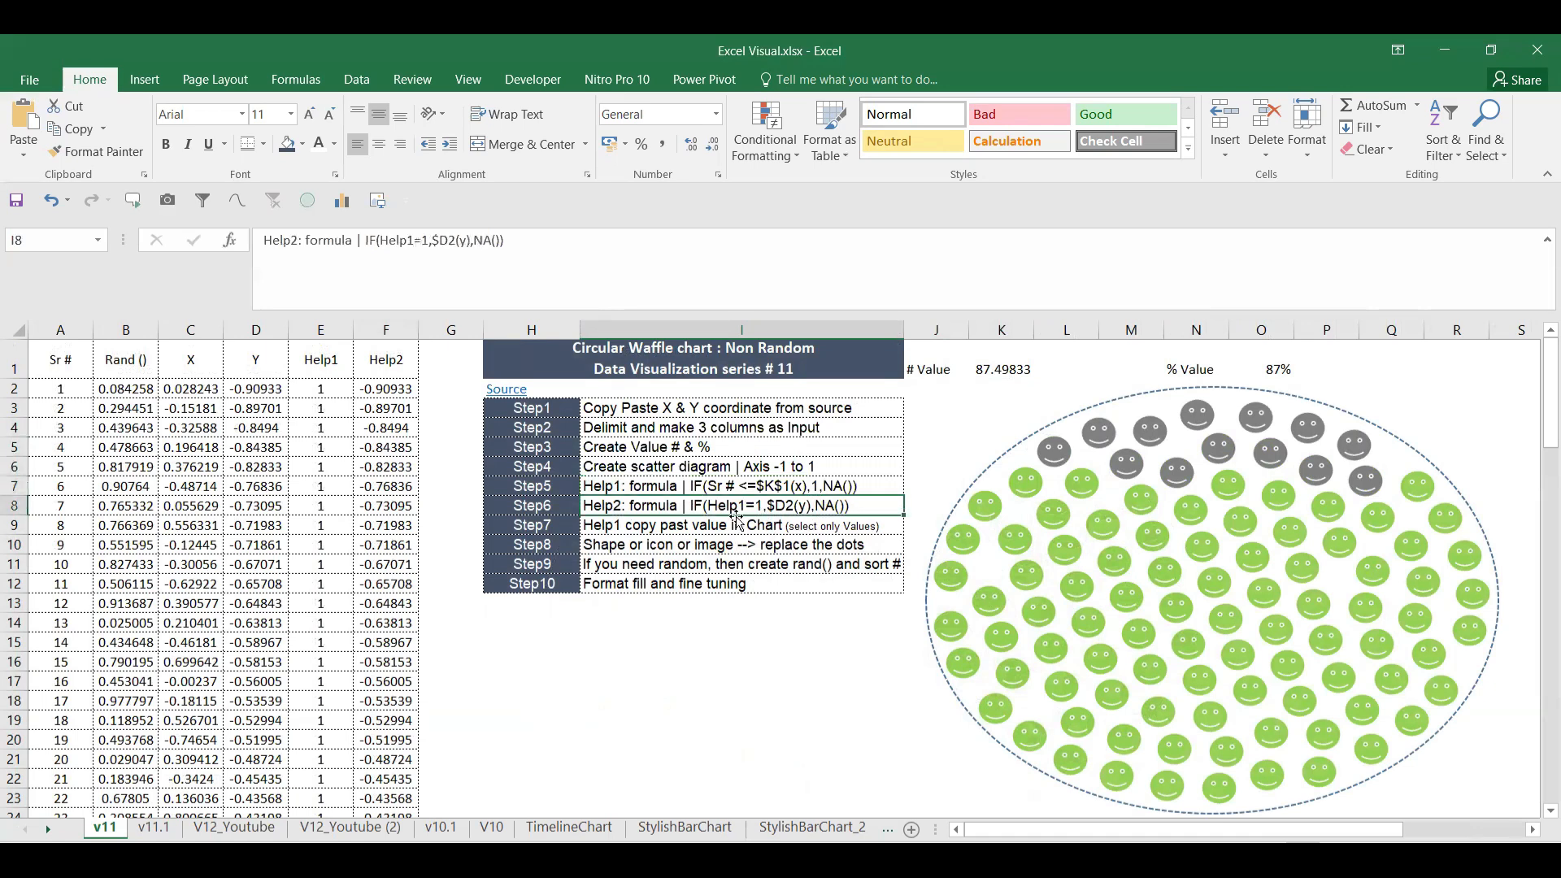
left_click(669, 524)
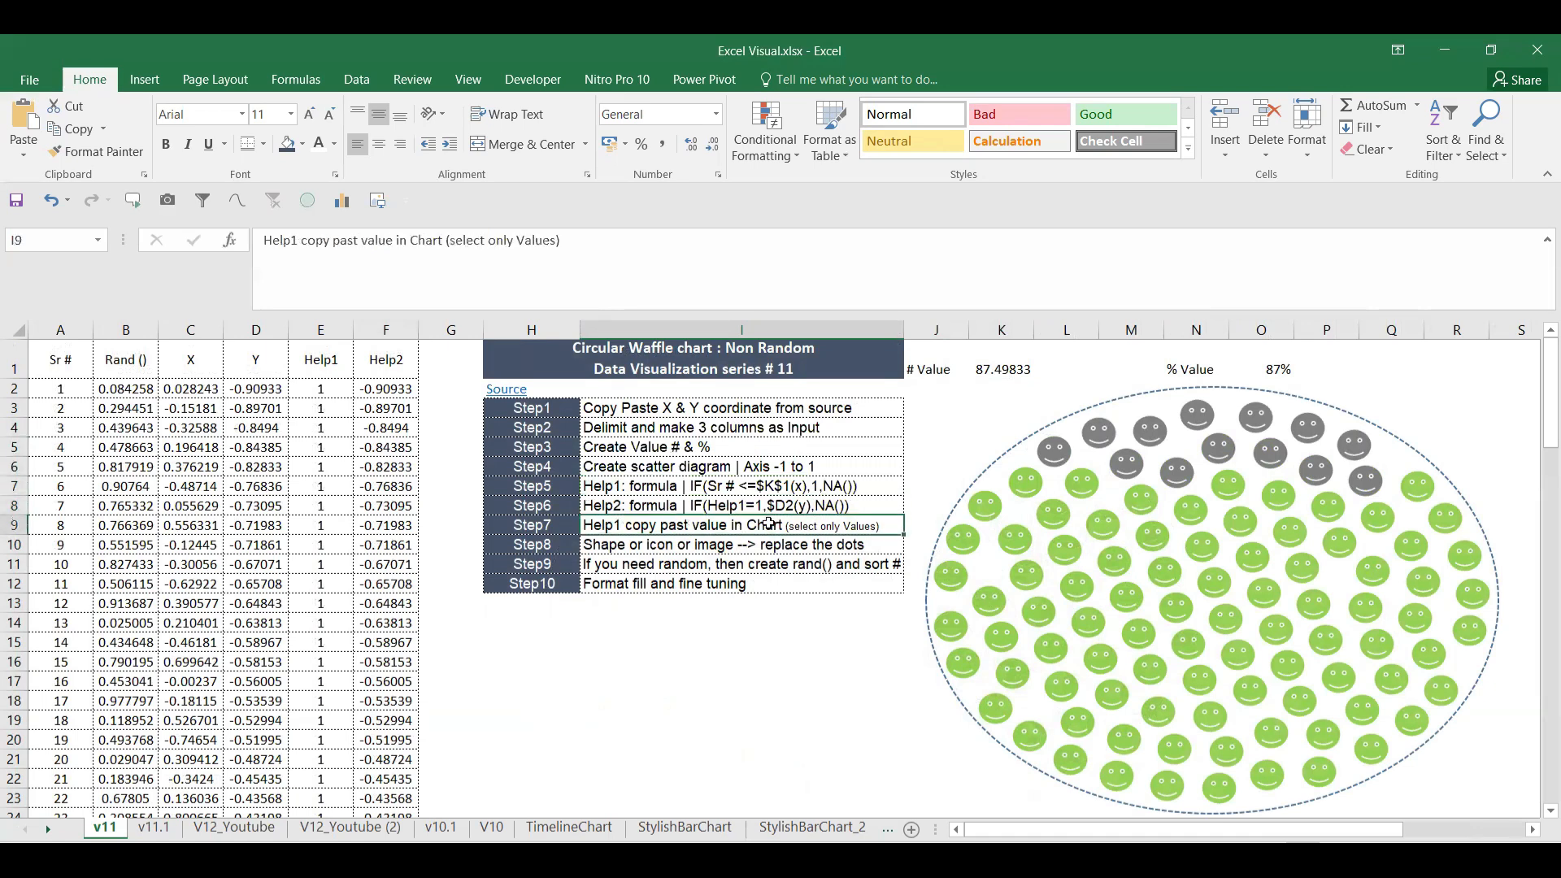
left_click(719, 549)
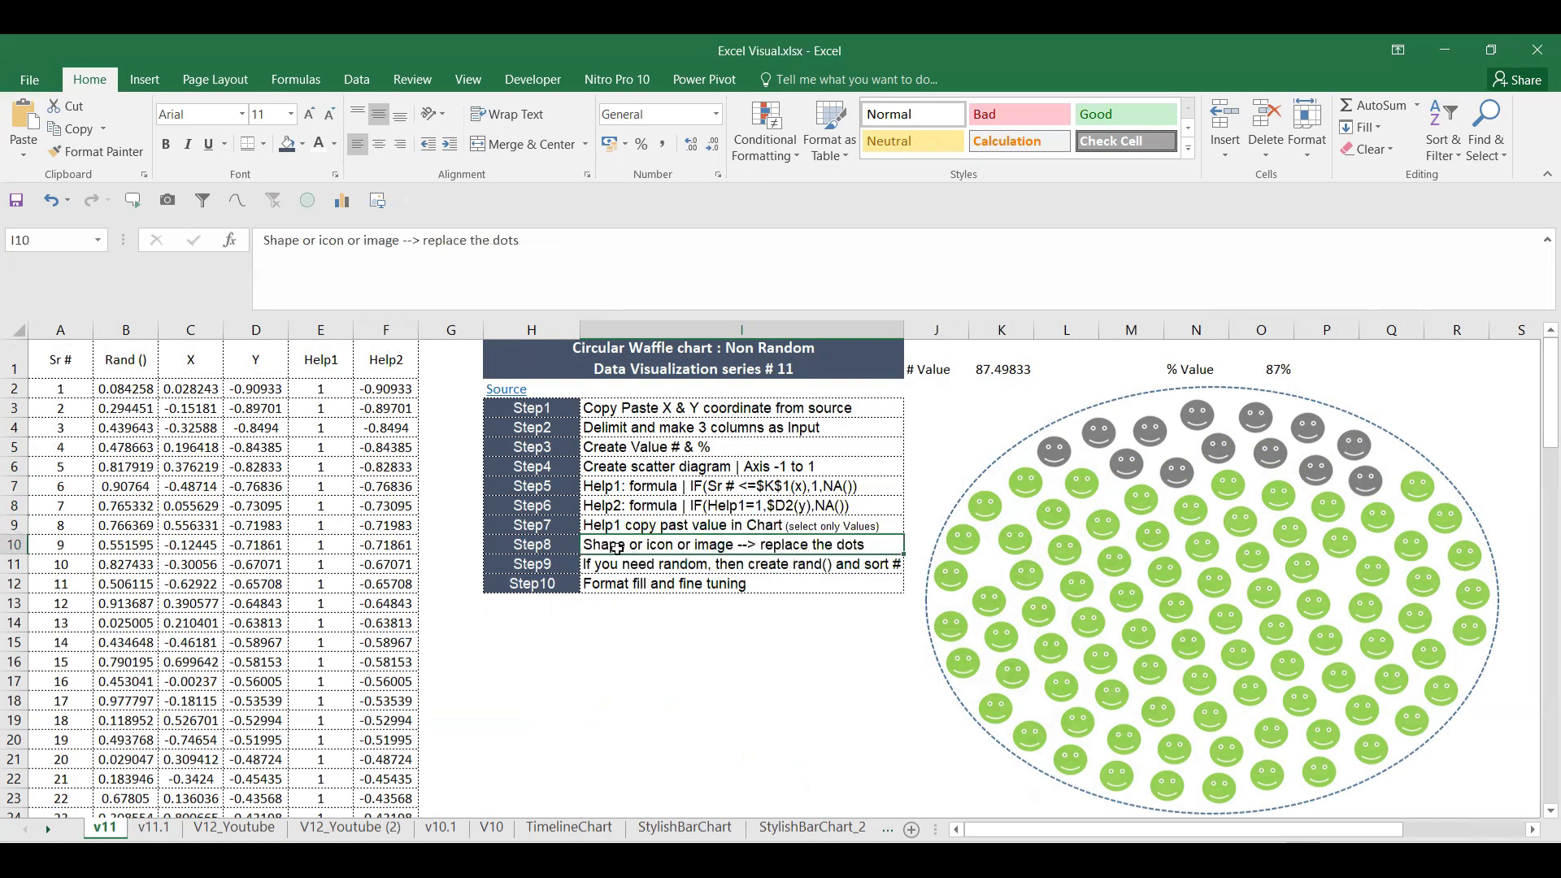
left_click(661, 570)
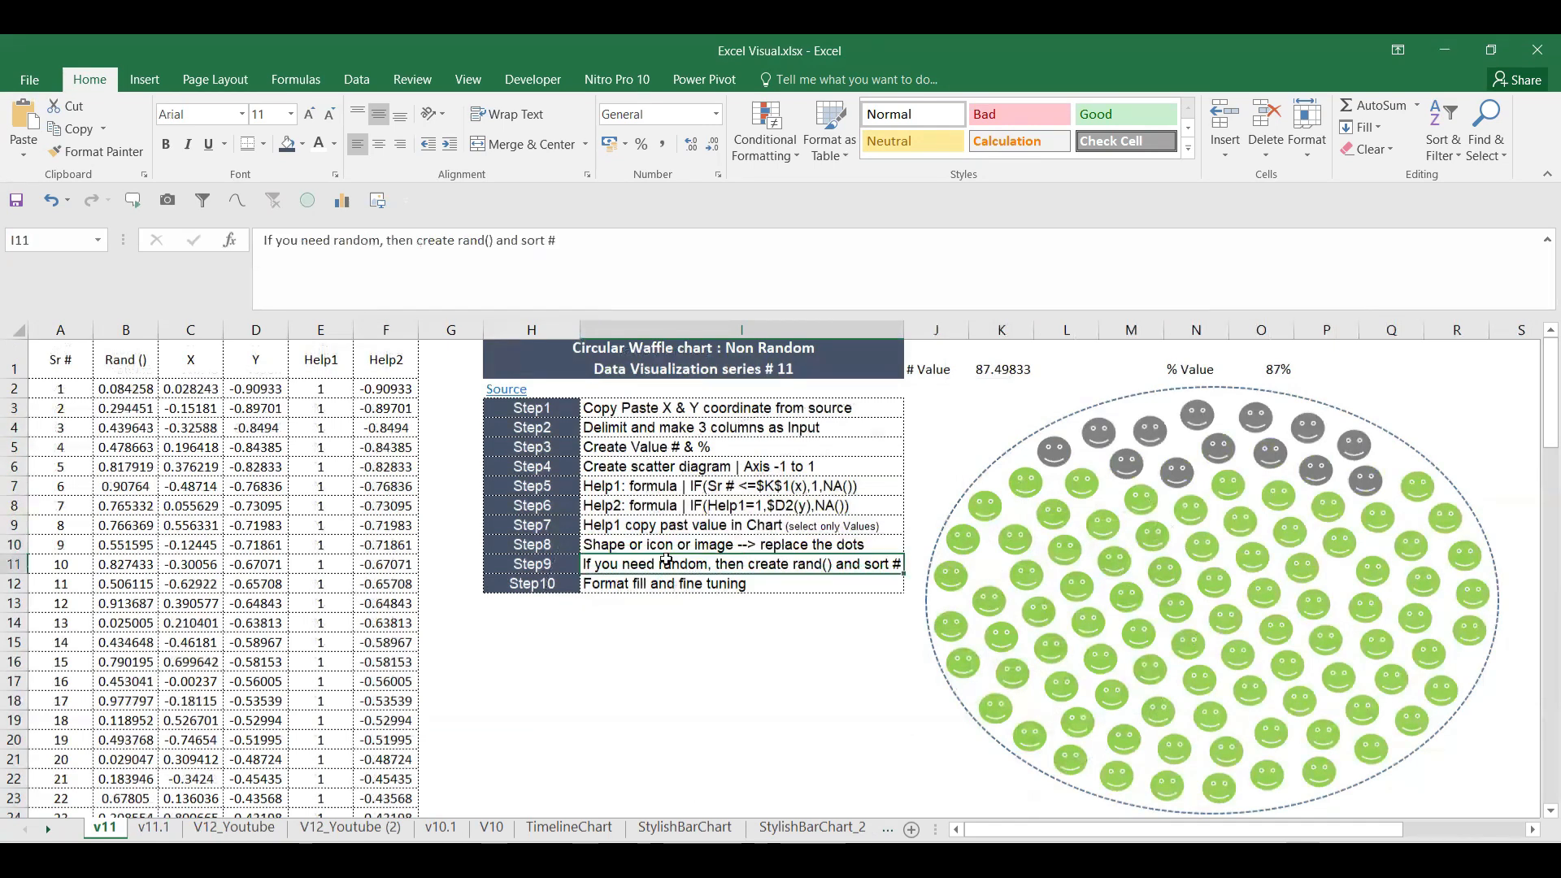
left_click(1030, 485)
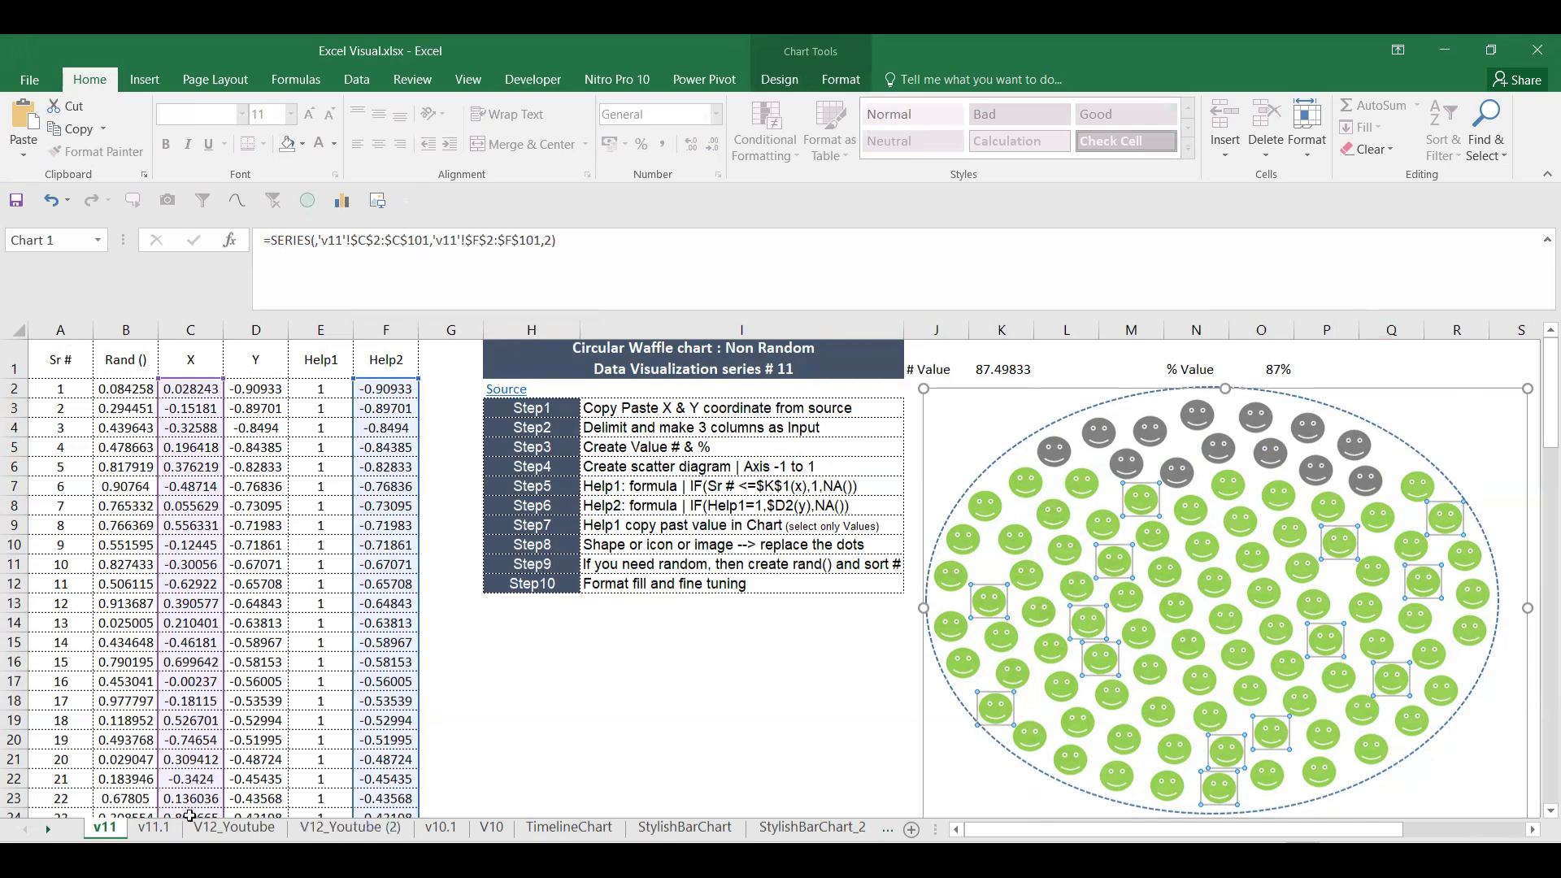
left_click(762, 718)
left_click_drag(1218, 835, 1419, 804)
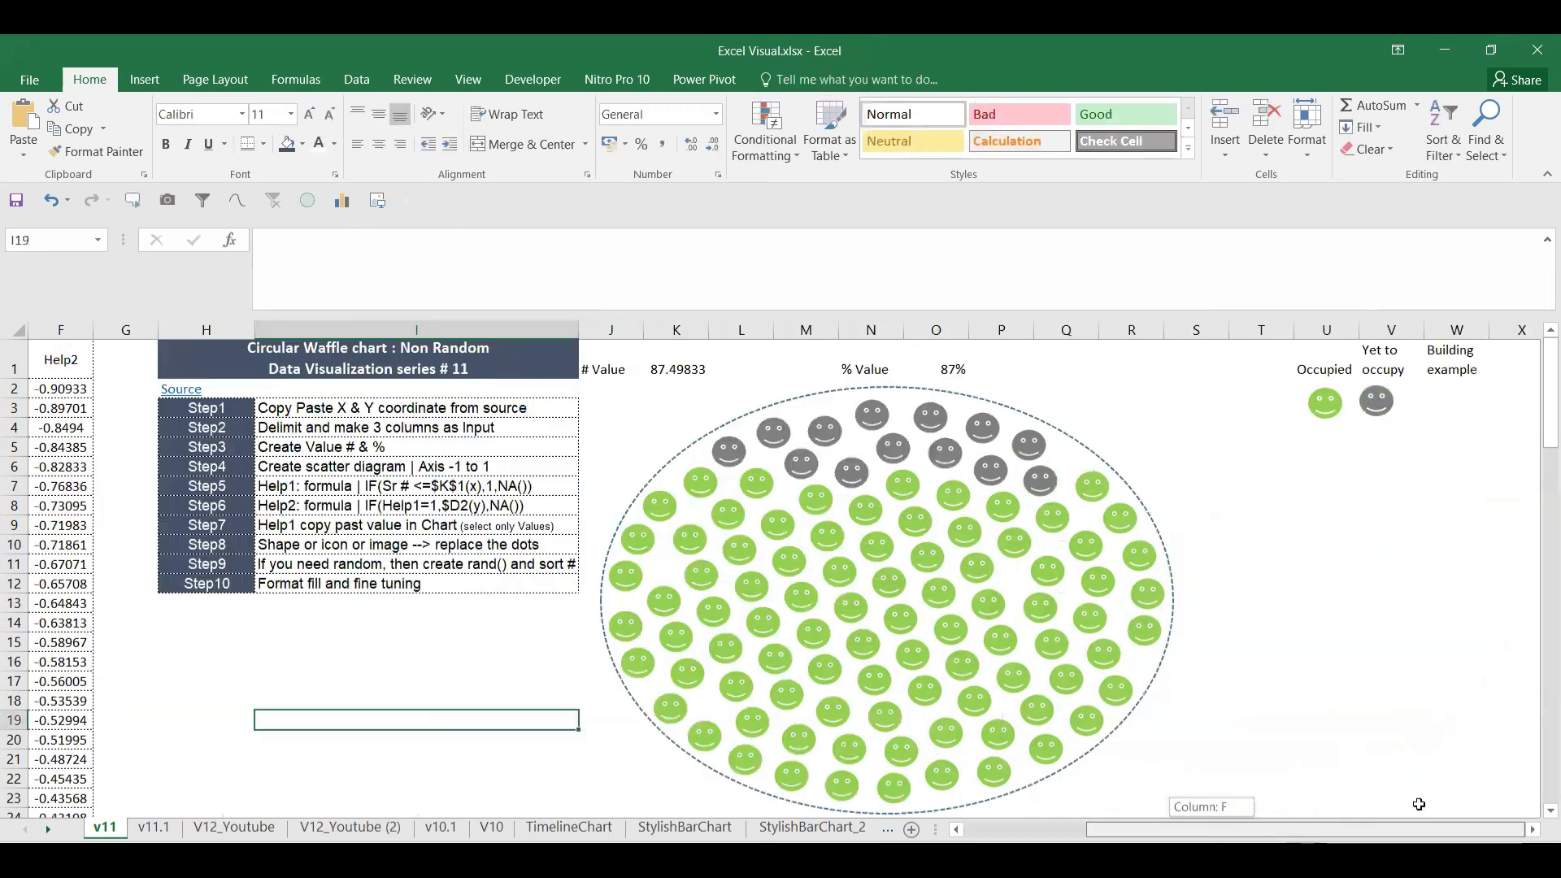
Step: Draw an explosion starburst below the Occupied smiley, filled light green with white outline
left_click(1315, 408)
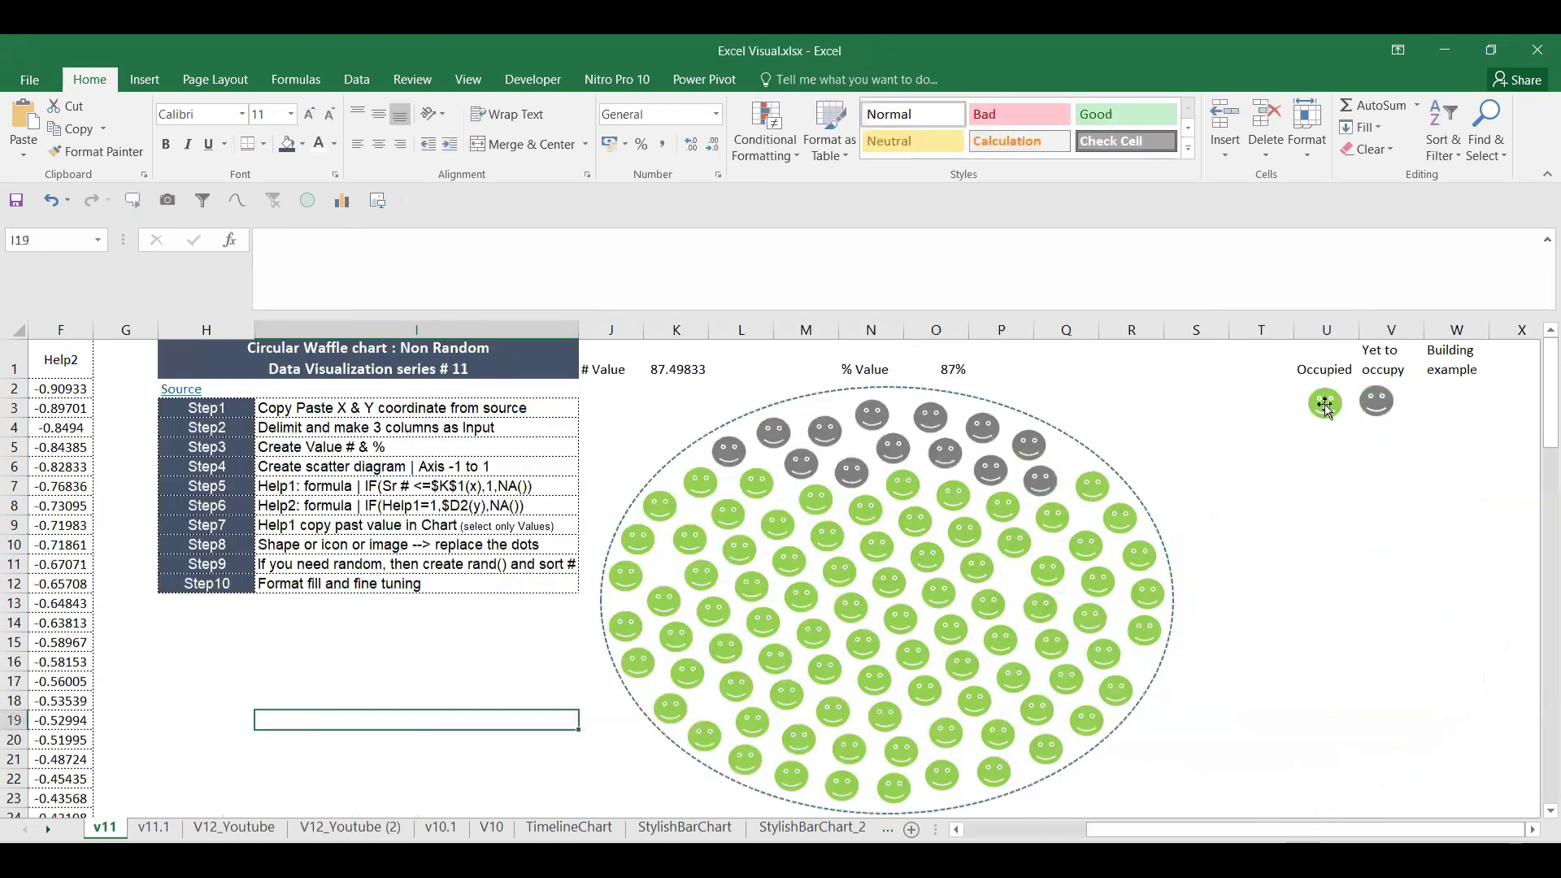
left_click(145, 79)
left_click(342, 106)
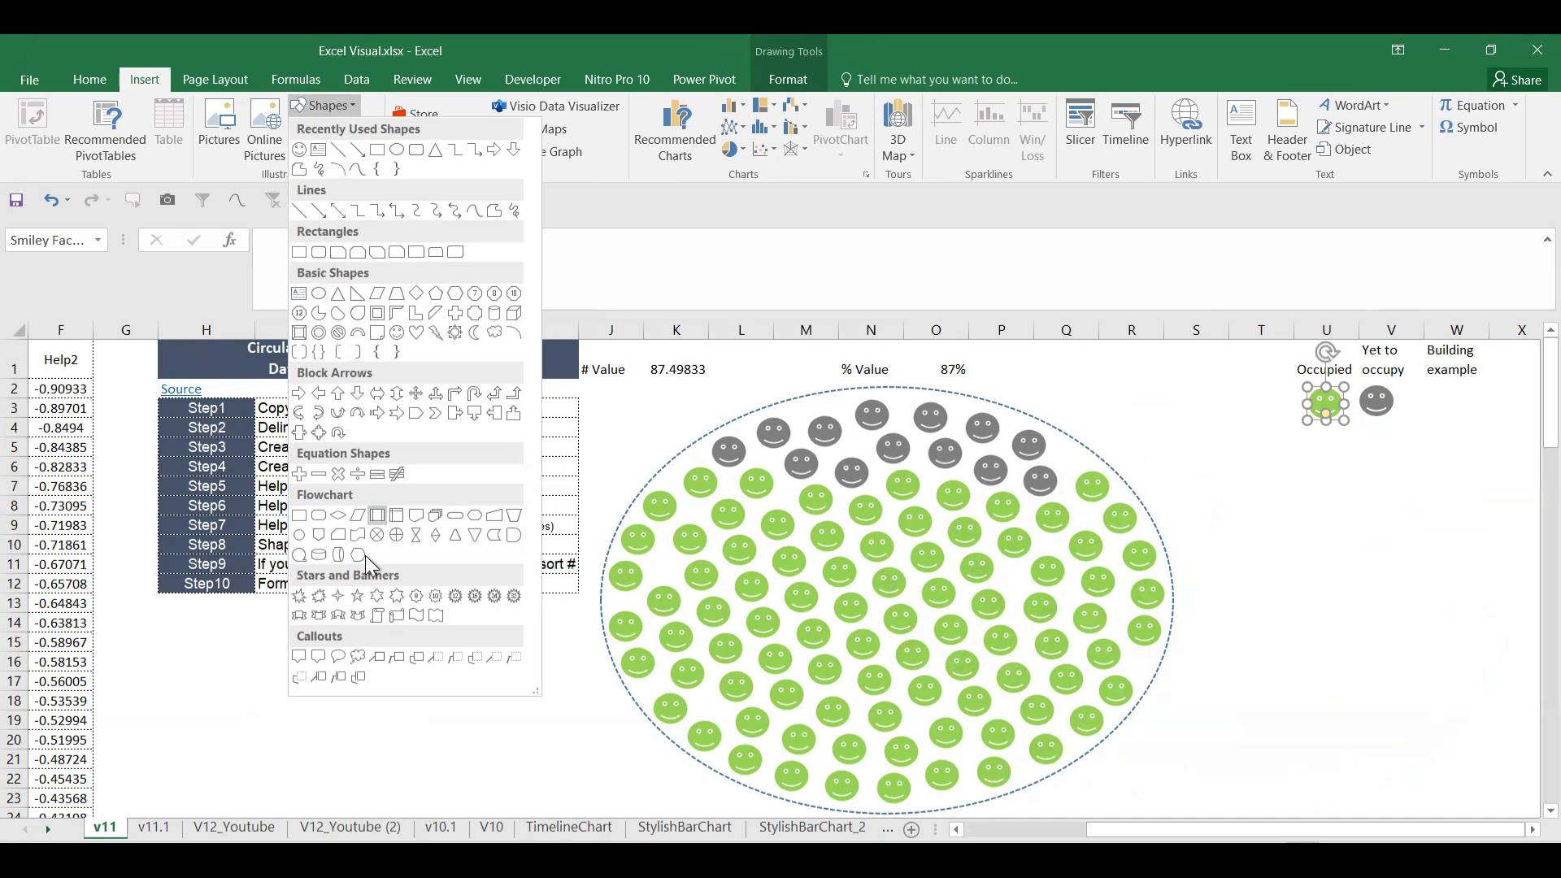
left_click(298, 597)
mouse_move(1333, 444)
left_mouse_down()
mouse_move(1383, 502)
mouse_move(1311, 489)
mouse_move(1312, 502)
mouse_move(1346, 471)
left_mouse_up()
left_click(701, 105)
left_click(729, 281)
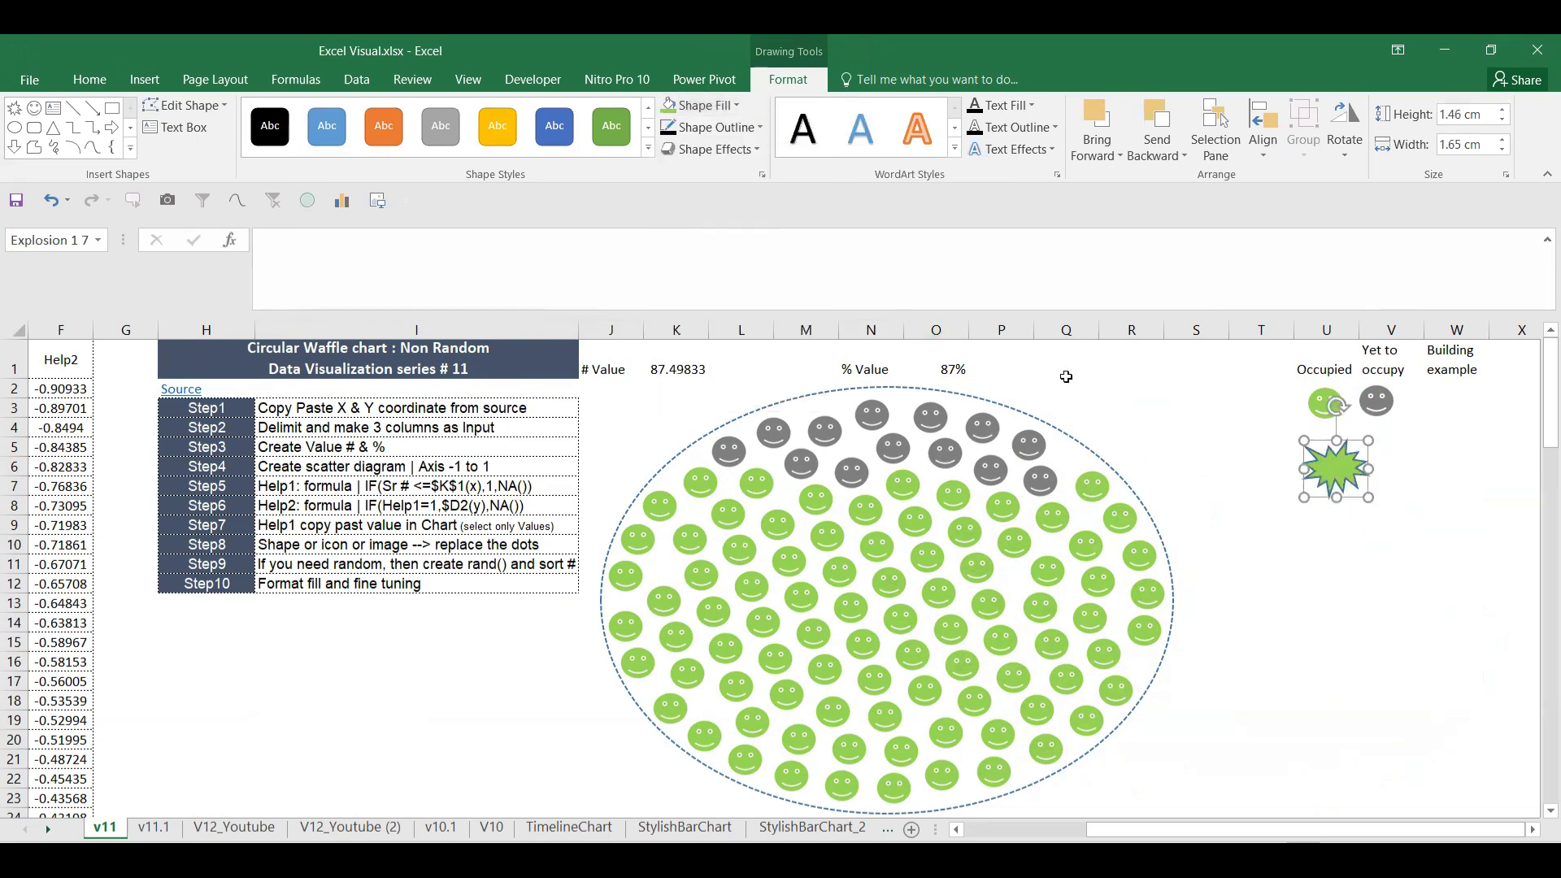
left_click(715, 127)
left_click(670, 189)
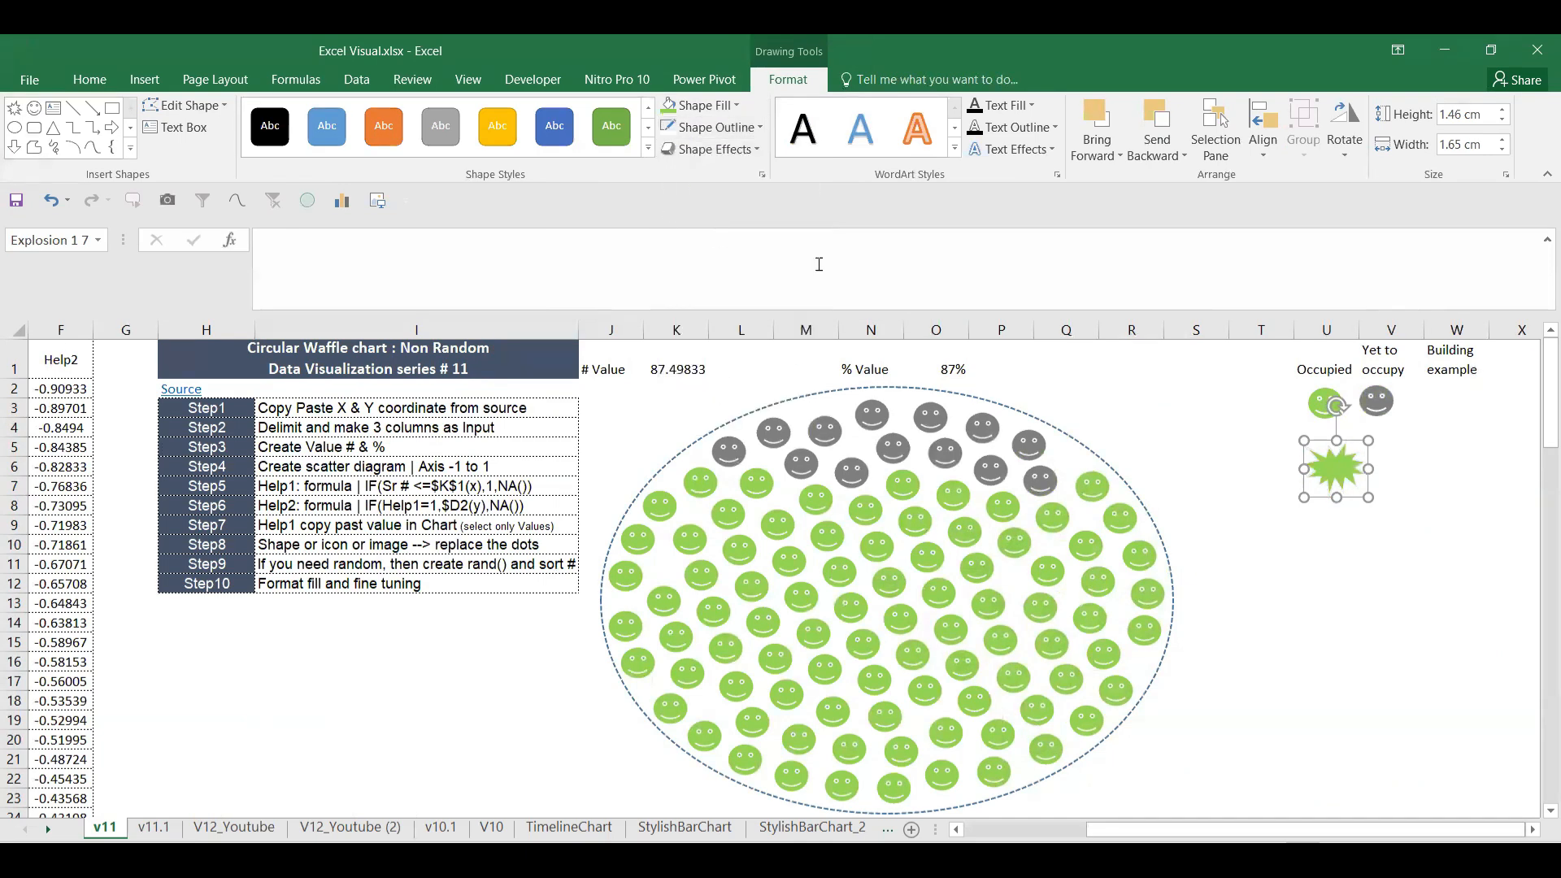
left_click(1291, 554)
Step: Duplicate the starburst to its right and fill the copy dark grey
left_click(1339, 480)
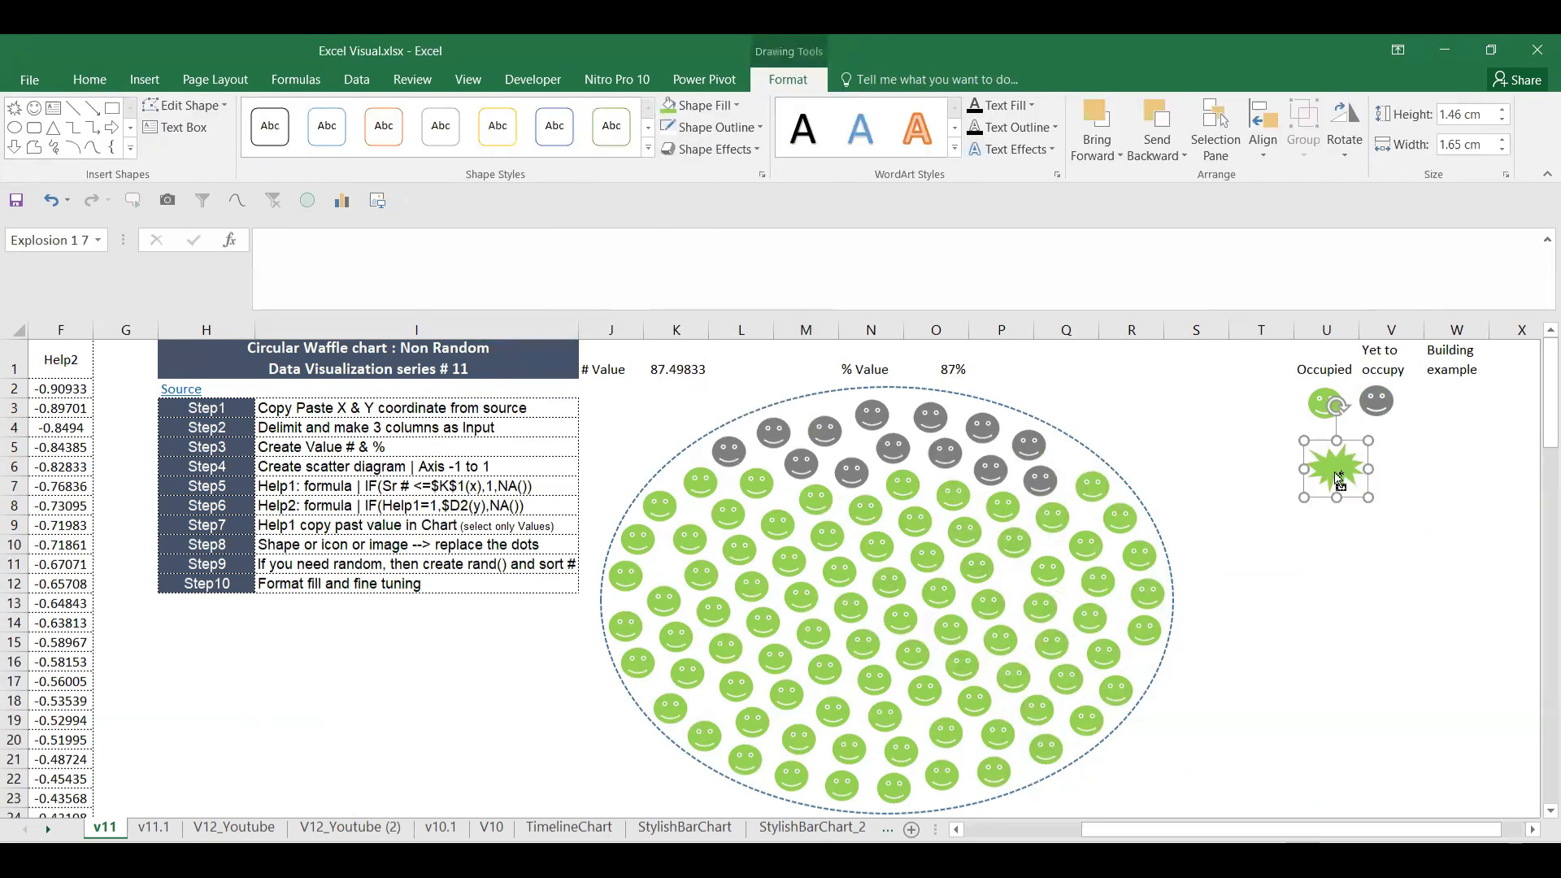
left_click_drag(1340, 481, 1385, 481)
left_click(701, 105)
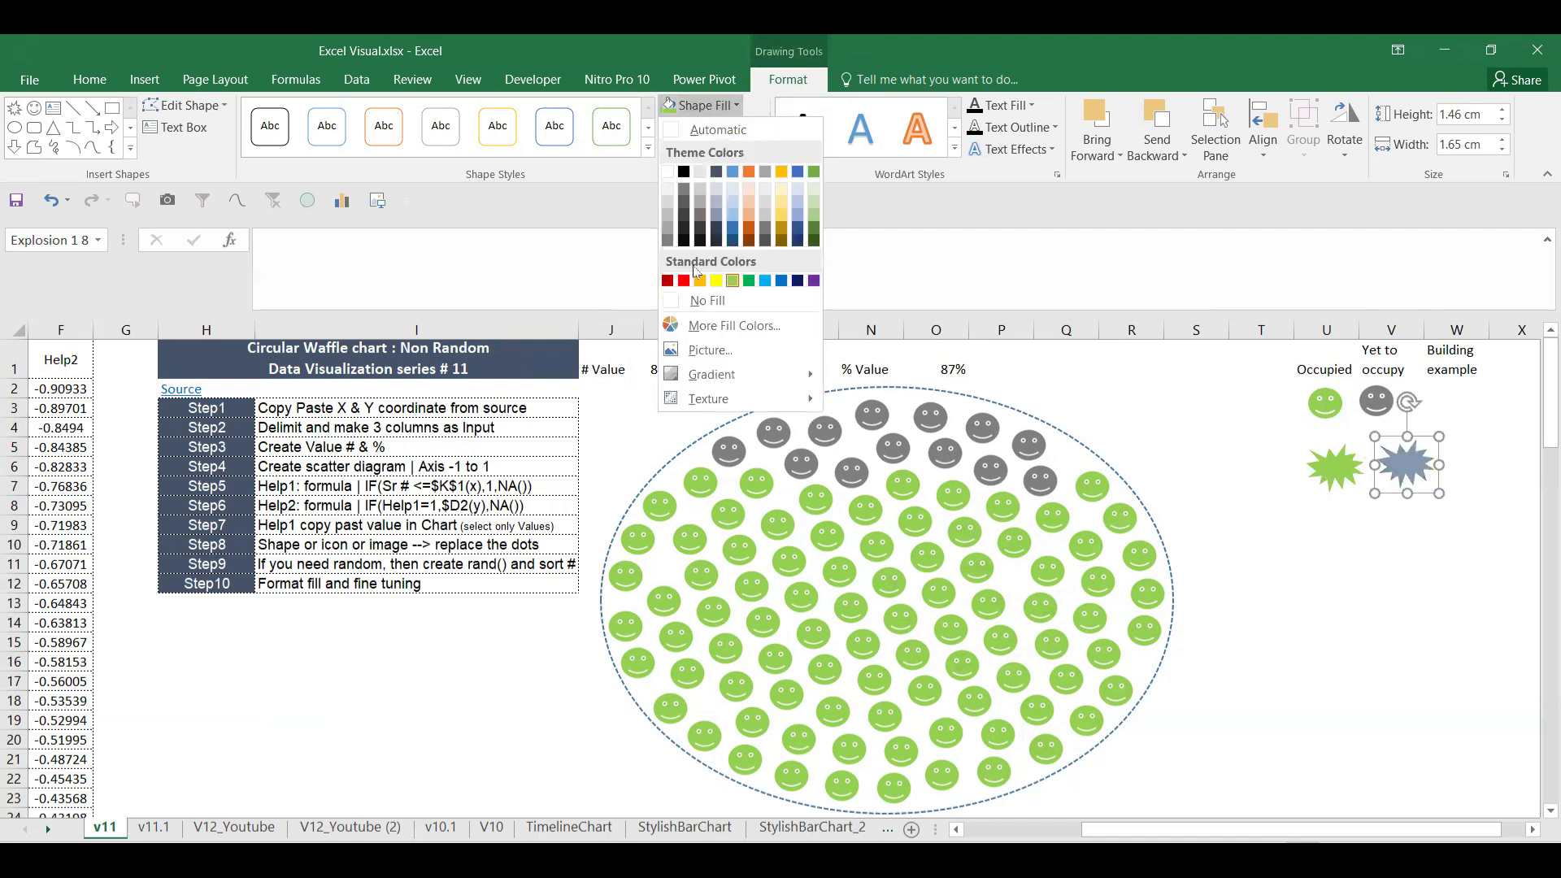
left_click(670, 244)
left_click(1281, 496)
Step: Paste the green starburst as the markers of the chart's green series
left_click(1337, 480)
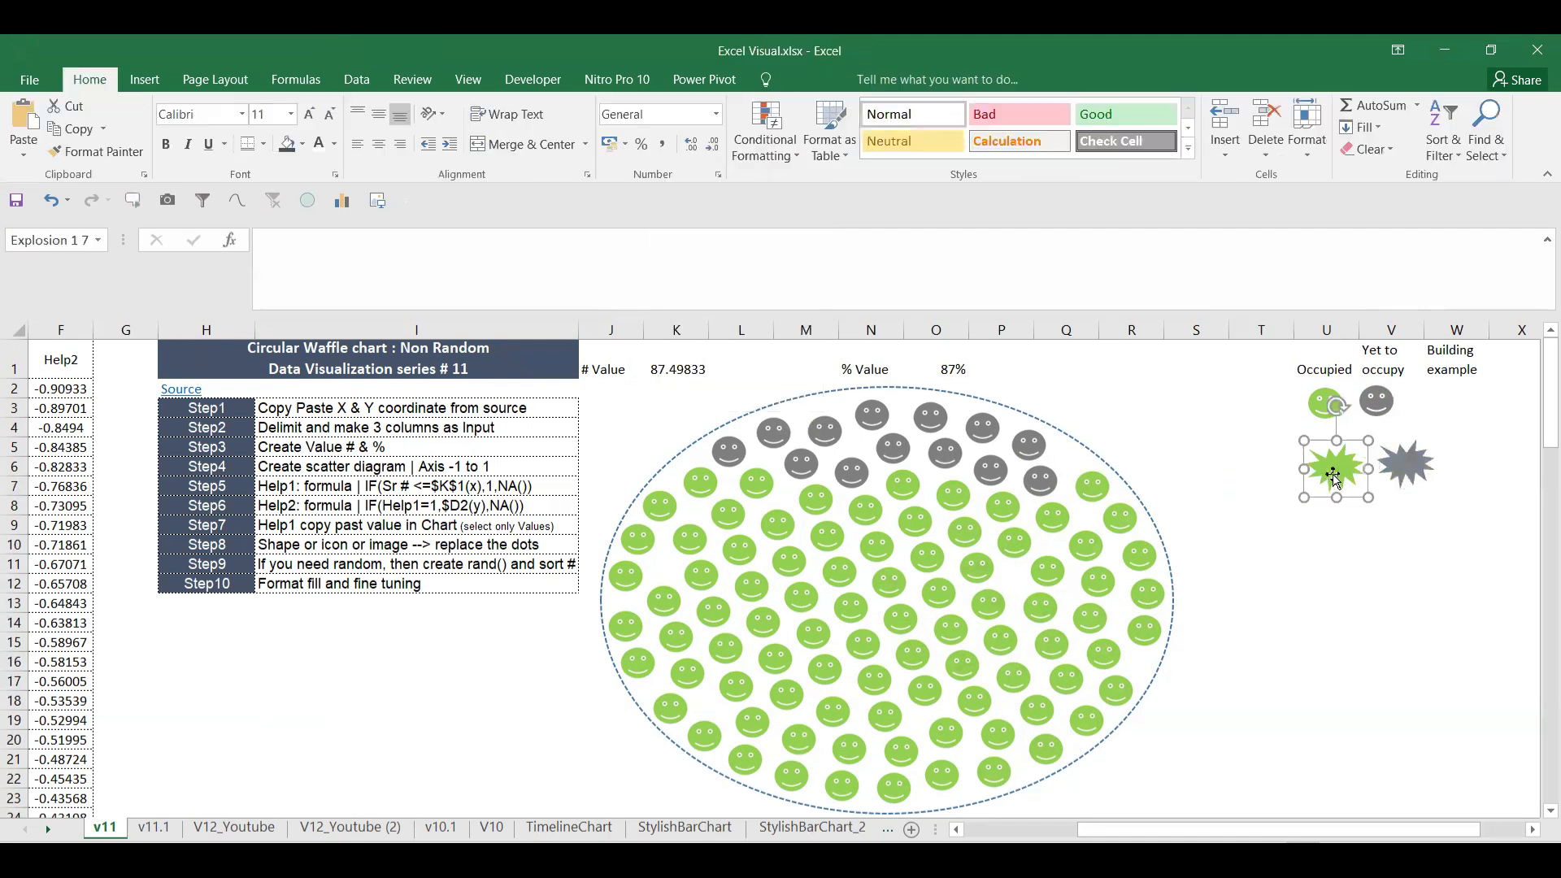
left_click(822, 538)
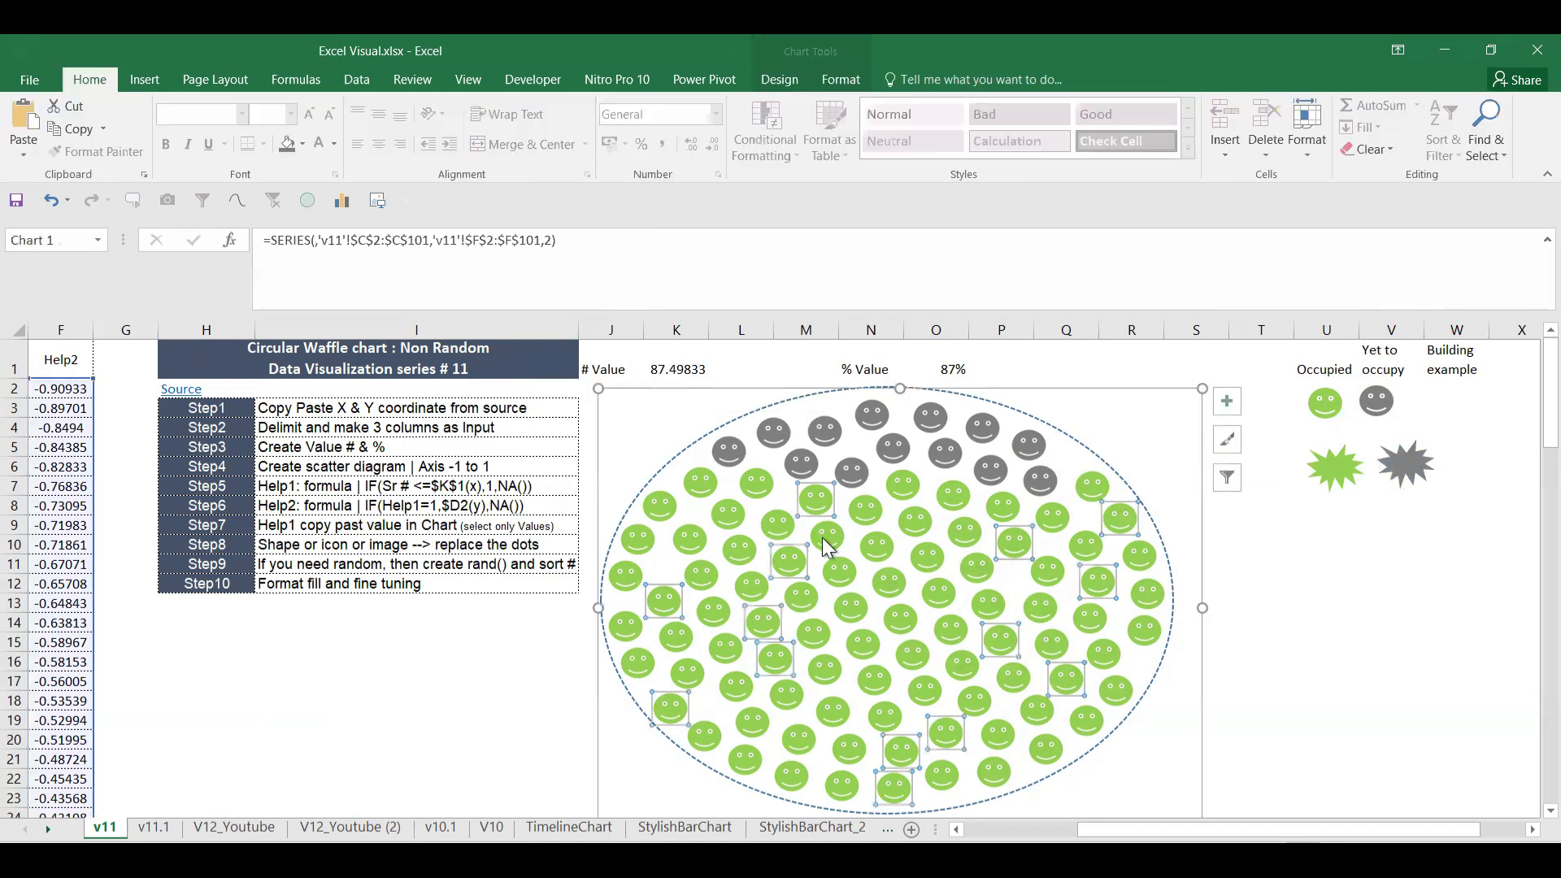
key("ctrl+v")
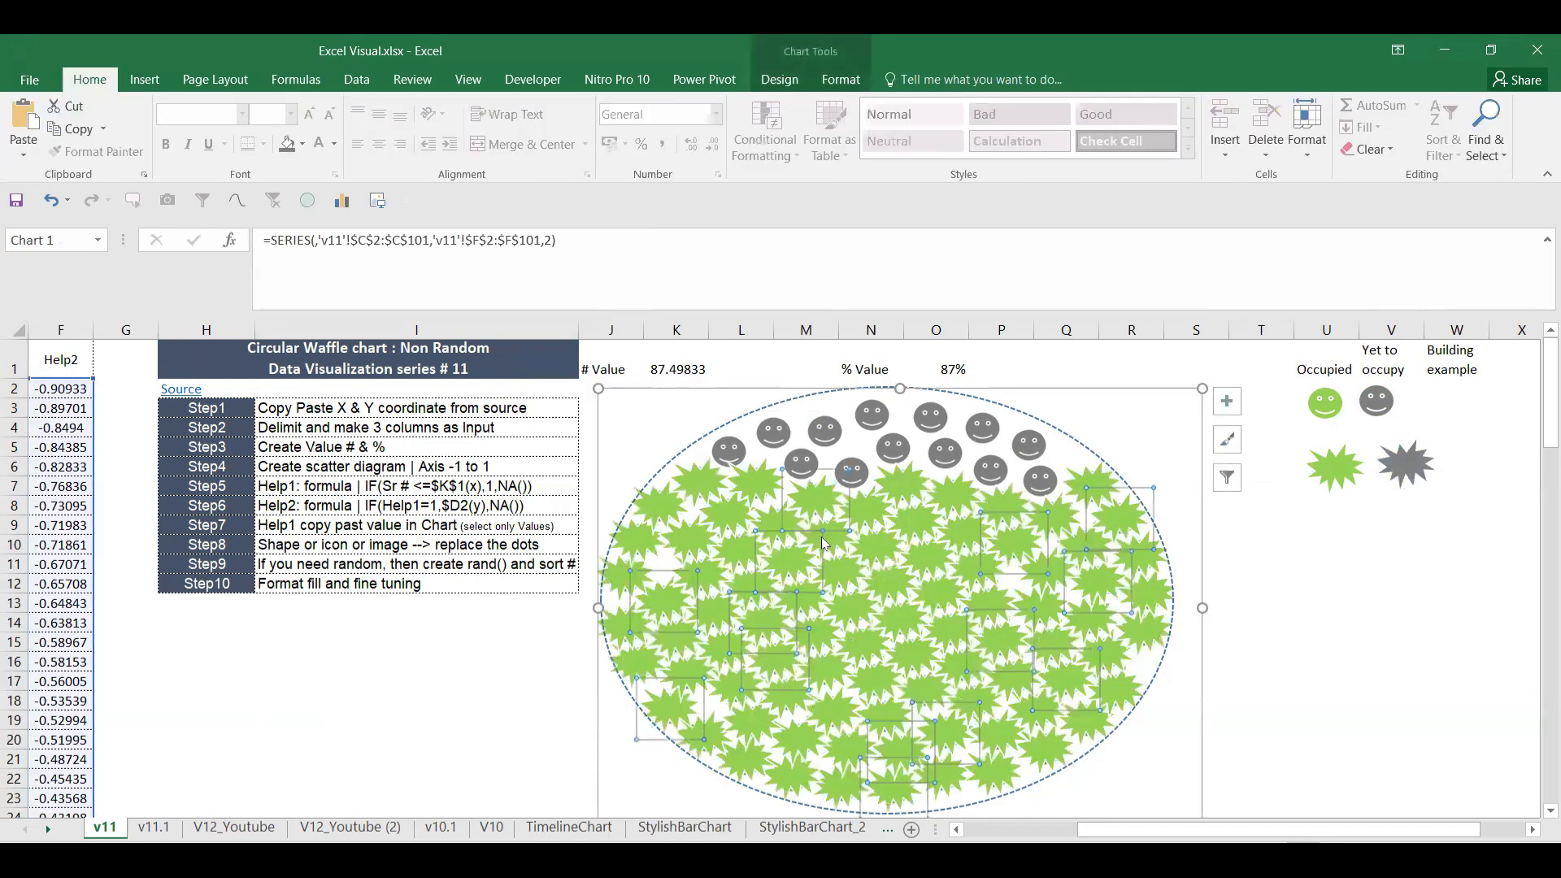
Step: Paste the grey explosion shape as the markers of the chart's grey series
left_click(1414, 467)
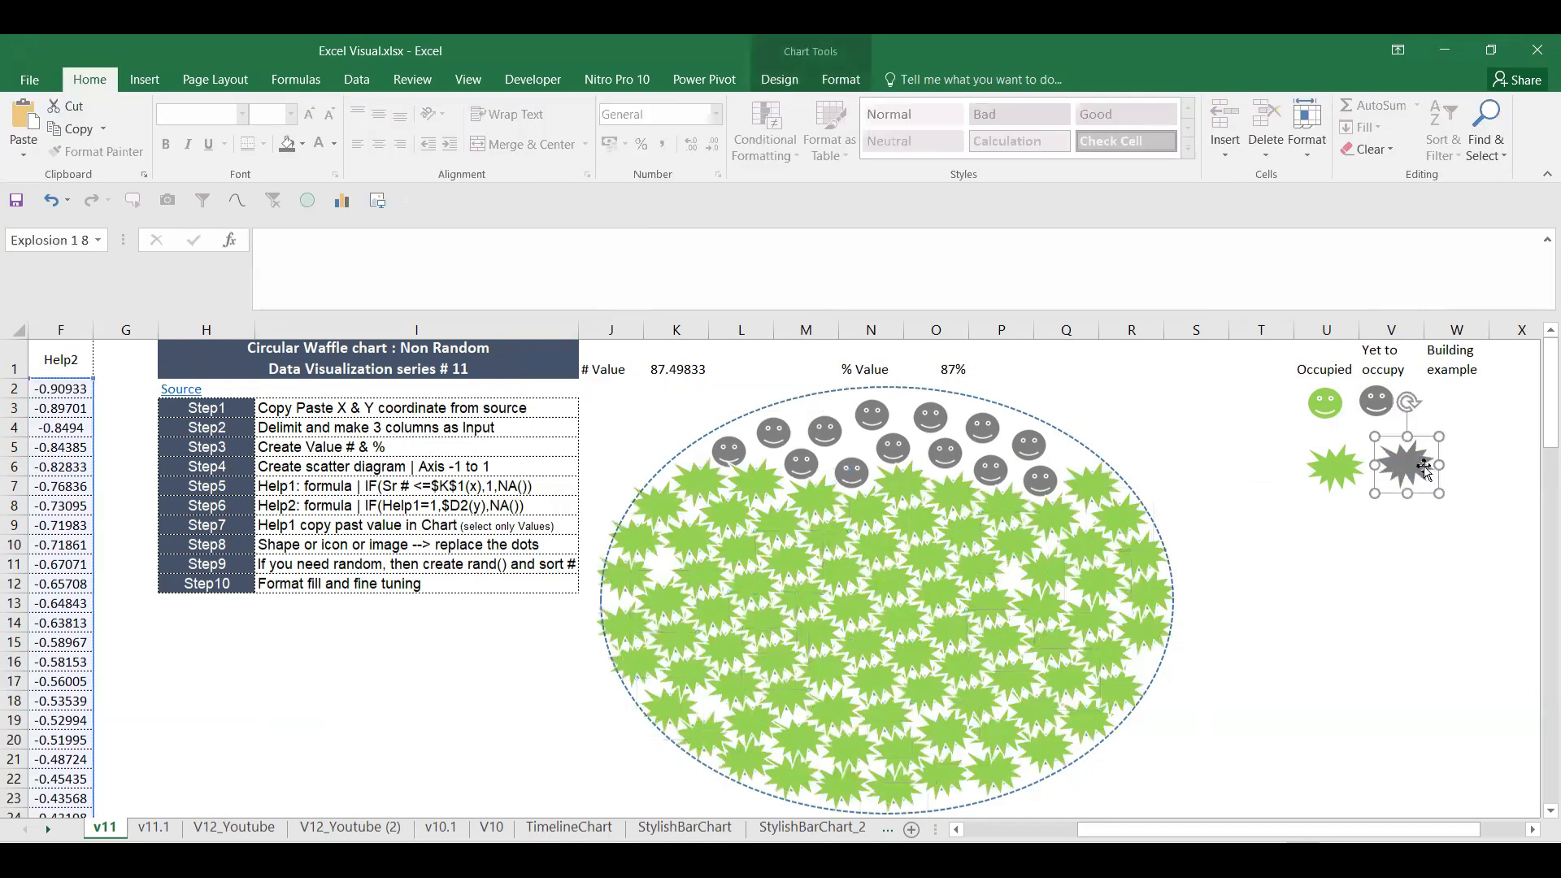
left_click(950, 454)
key("Tab")
key("Tab")
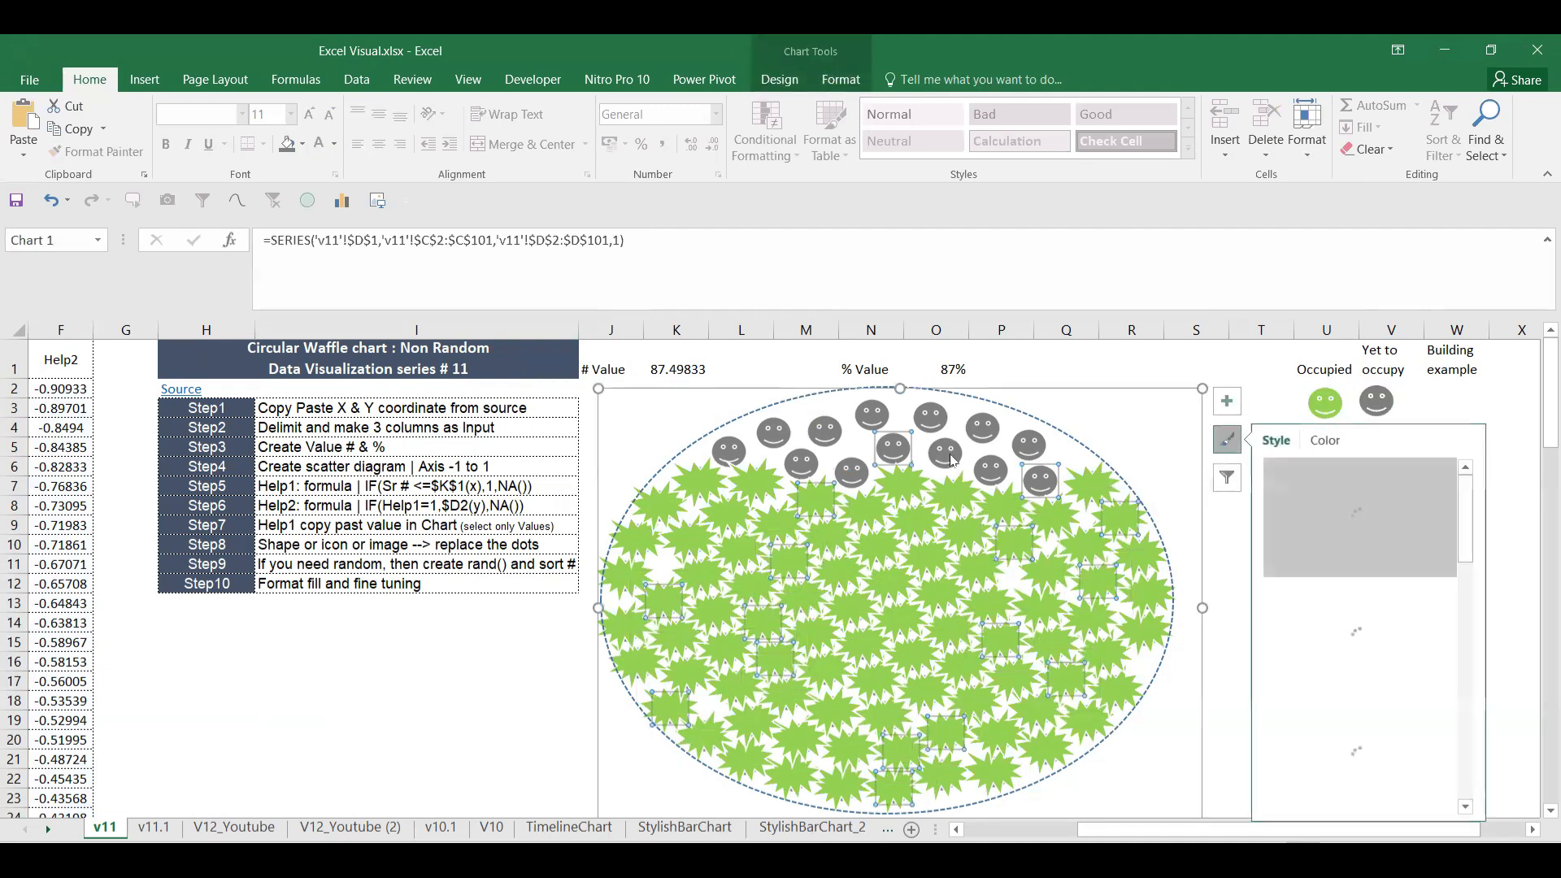
left_click(940, 421)
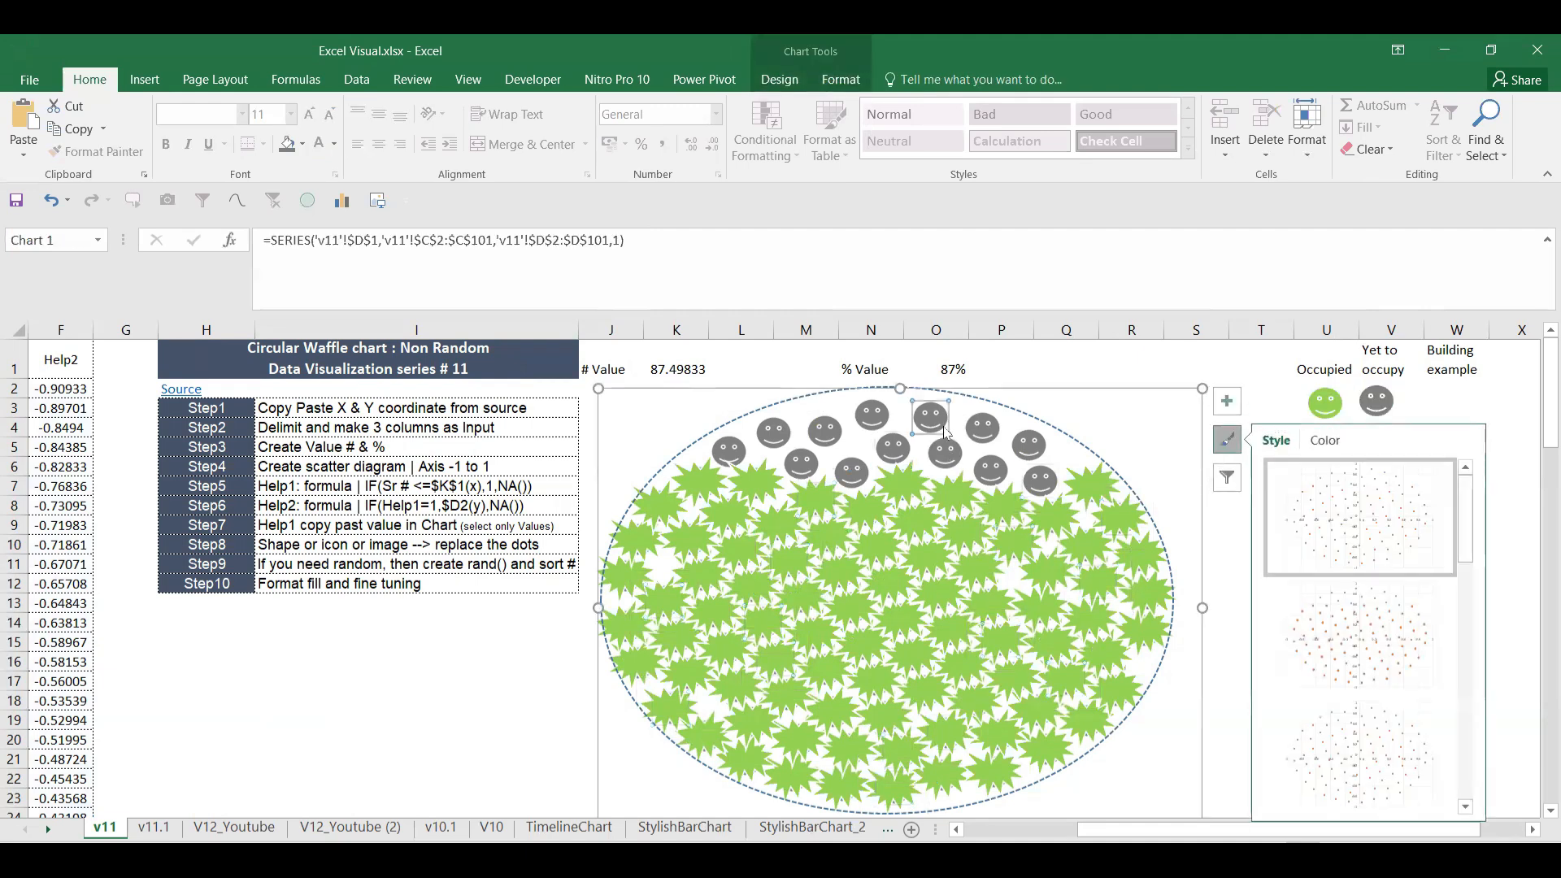
left_click(1395, 404)
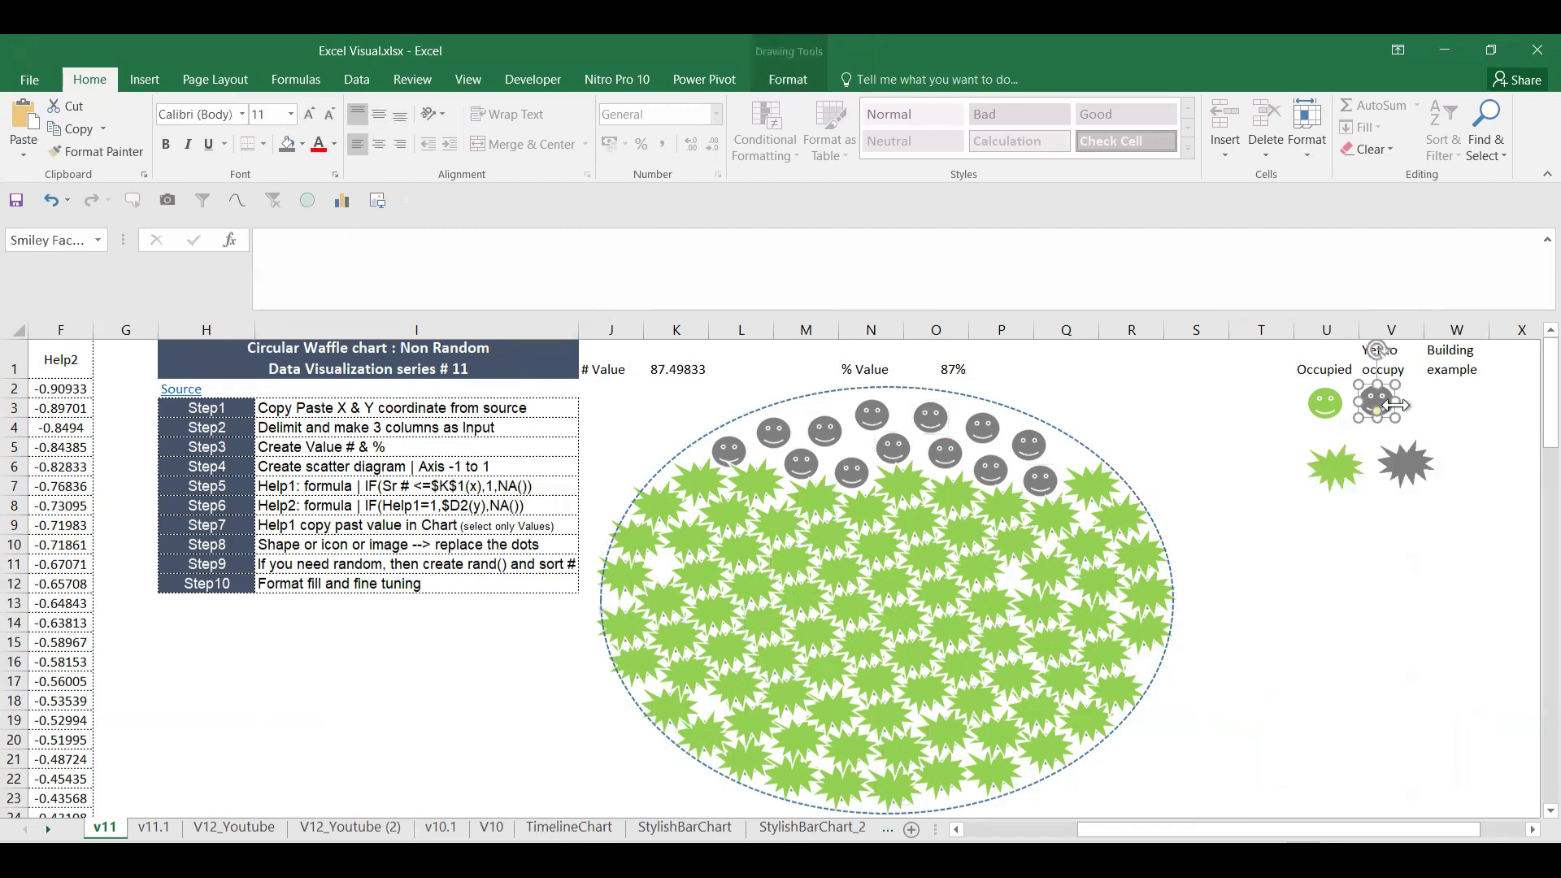
left_click(1412, 457)
left_click(939, 419)
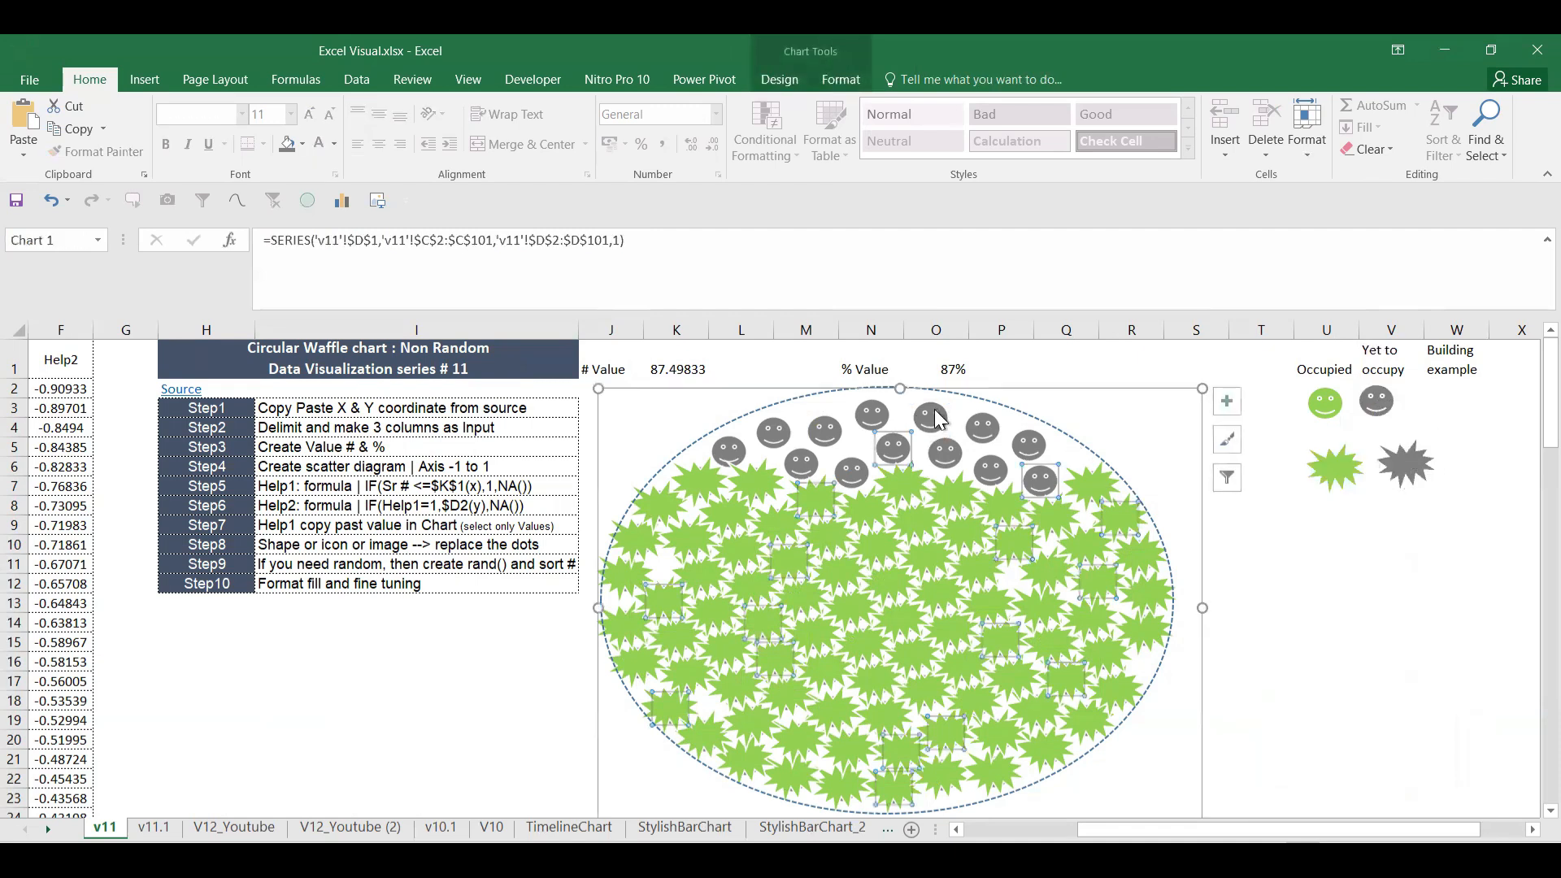
key("ctrl+v")
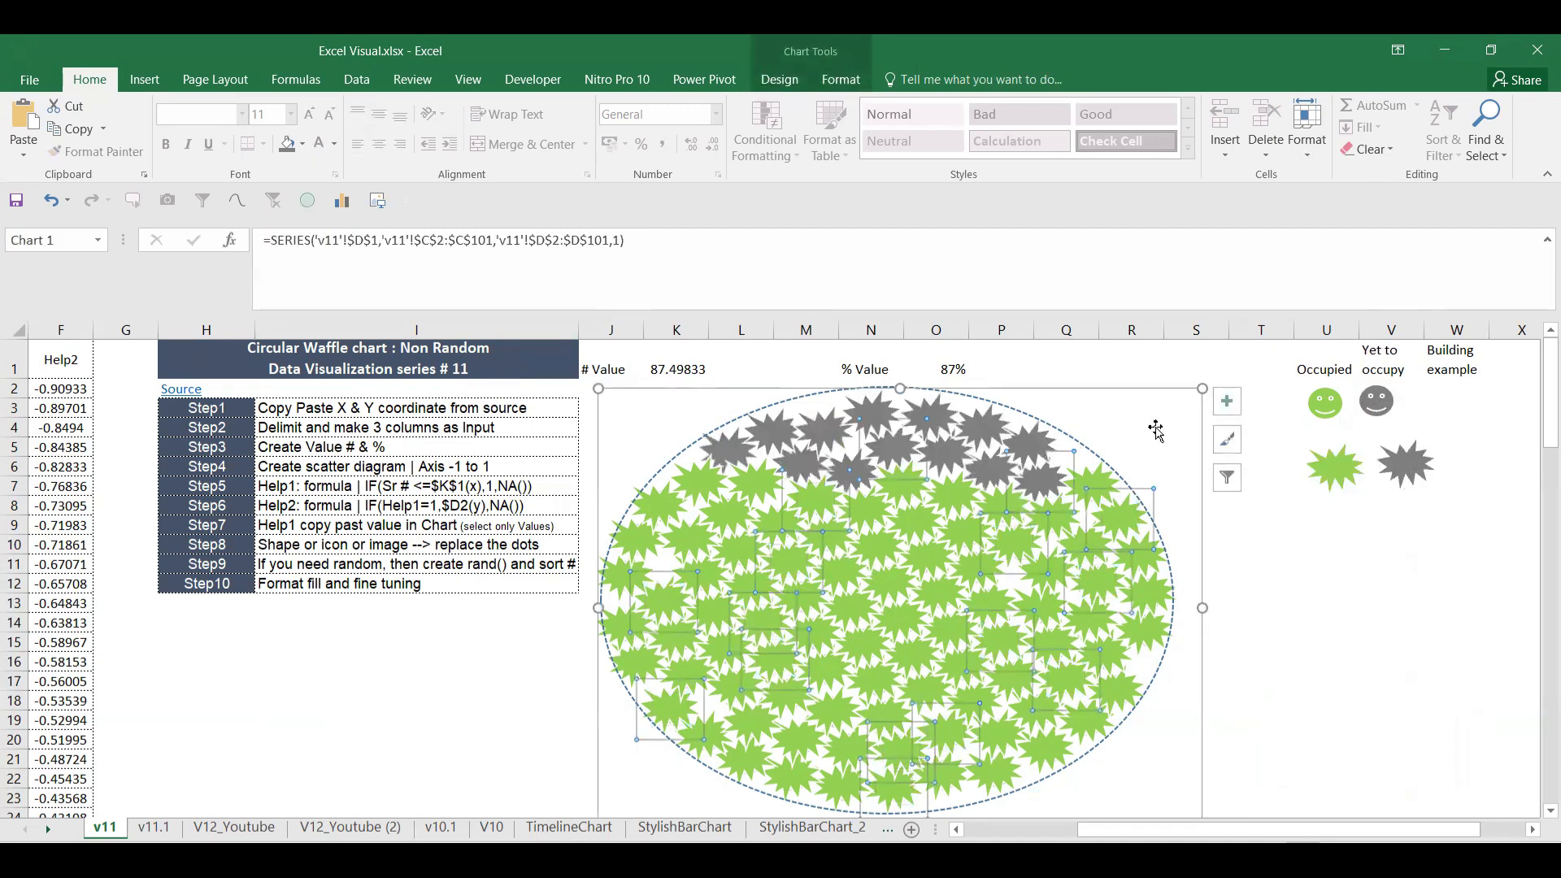
left_click(1282, 560)
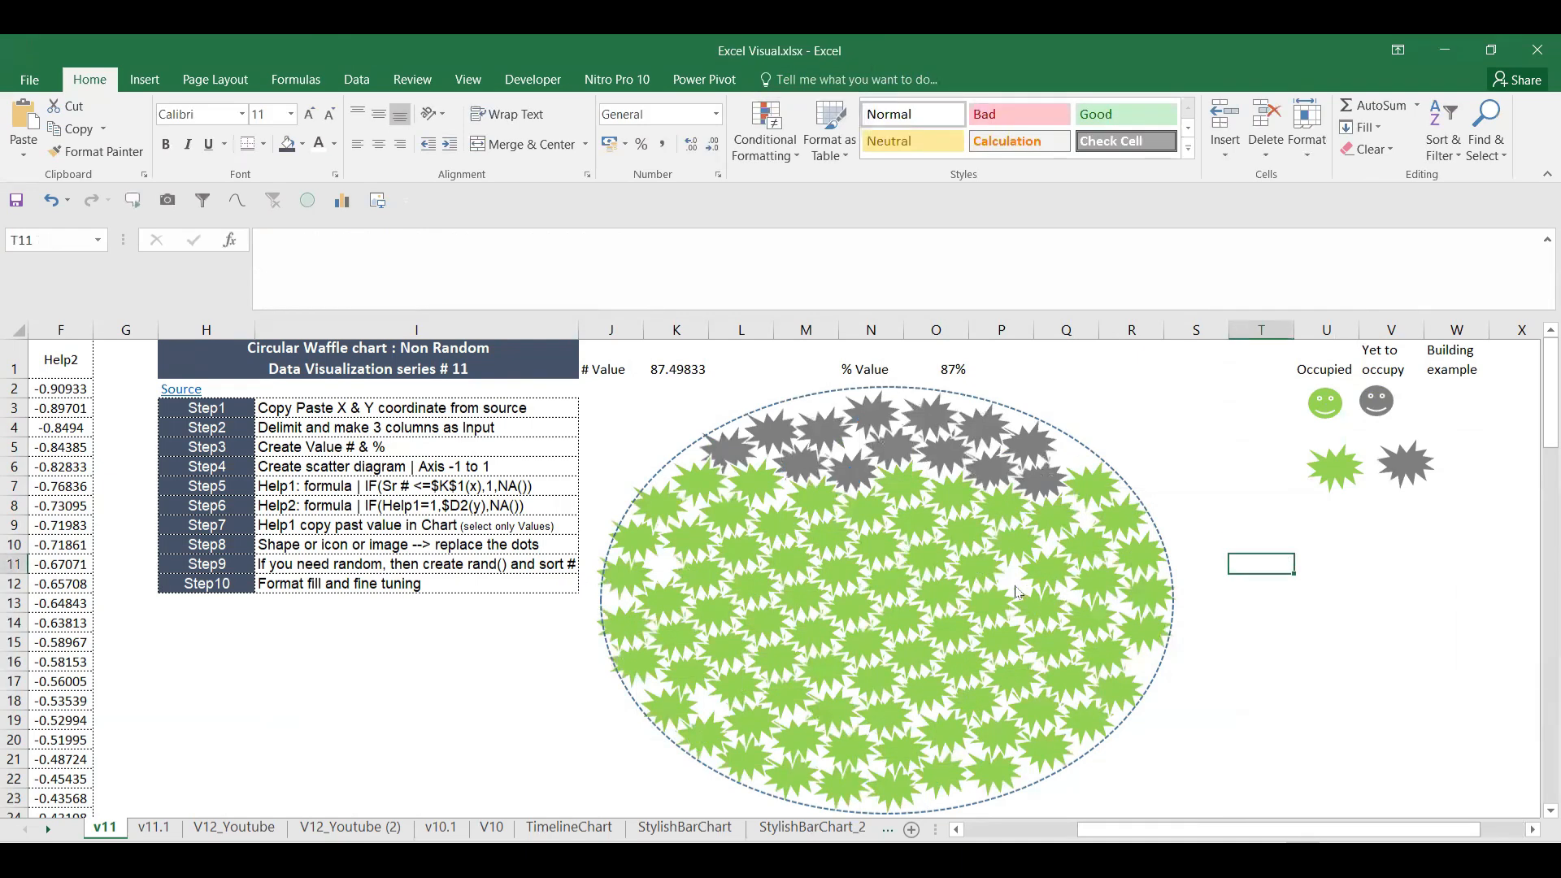
Step: Recalculate the random percentage with F9 until it reads 43%
left_click(934, 366)
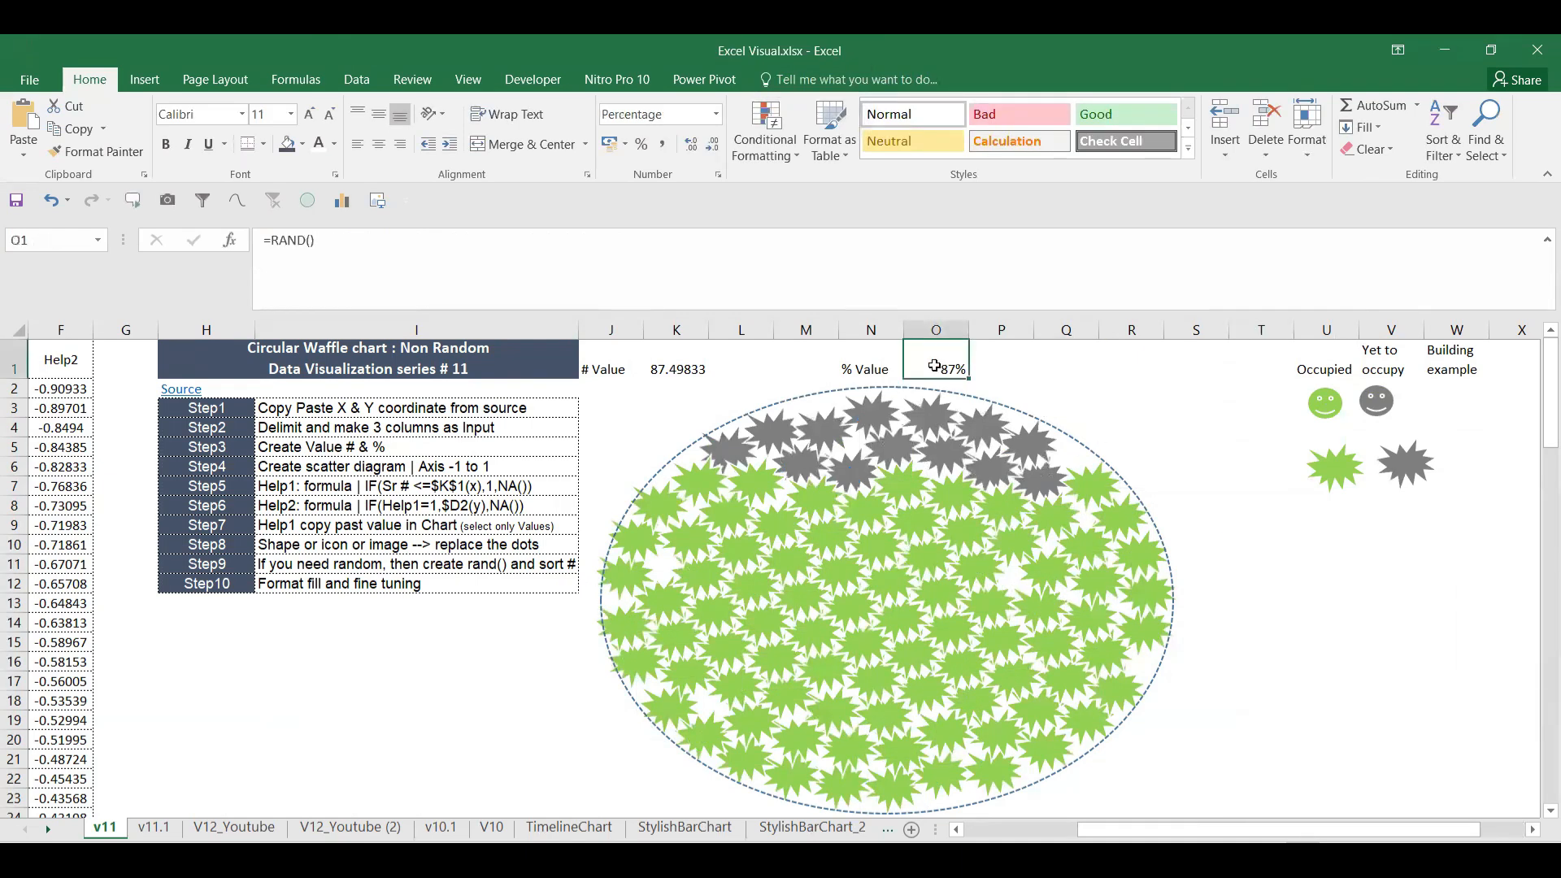
left_click(1064, 366)
key("F9")
key("F9")
key("F9")
key("F9")
key("F9")
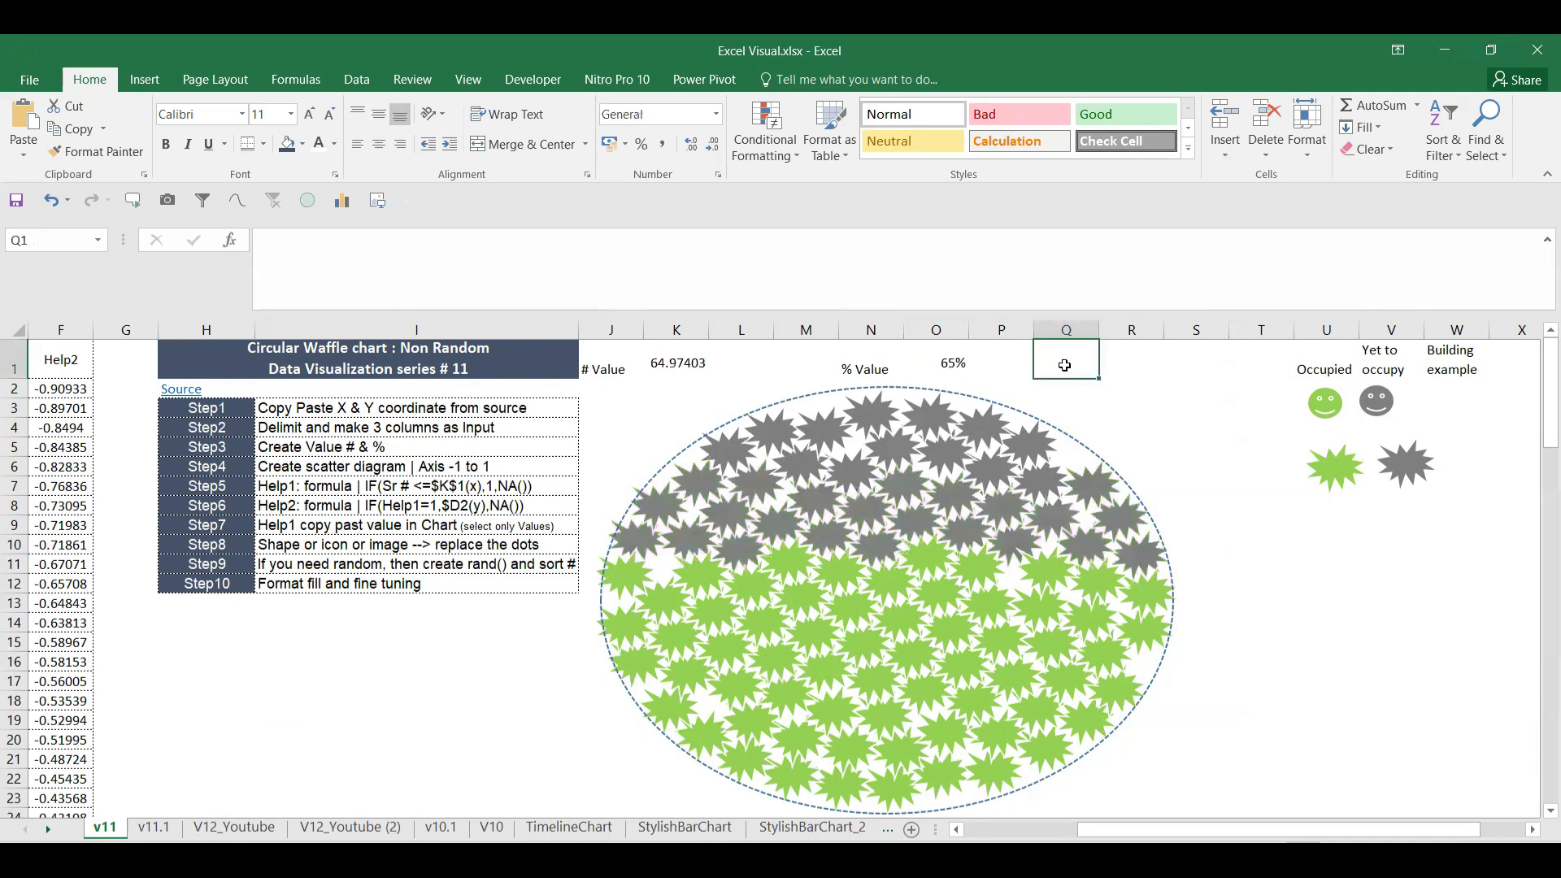
key("F9")
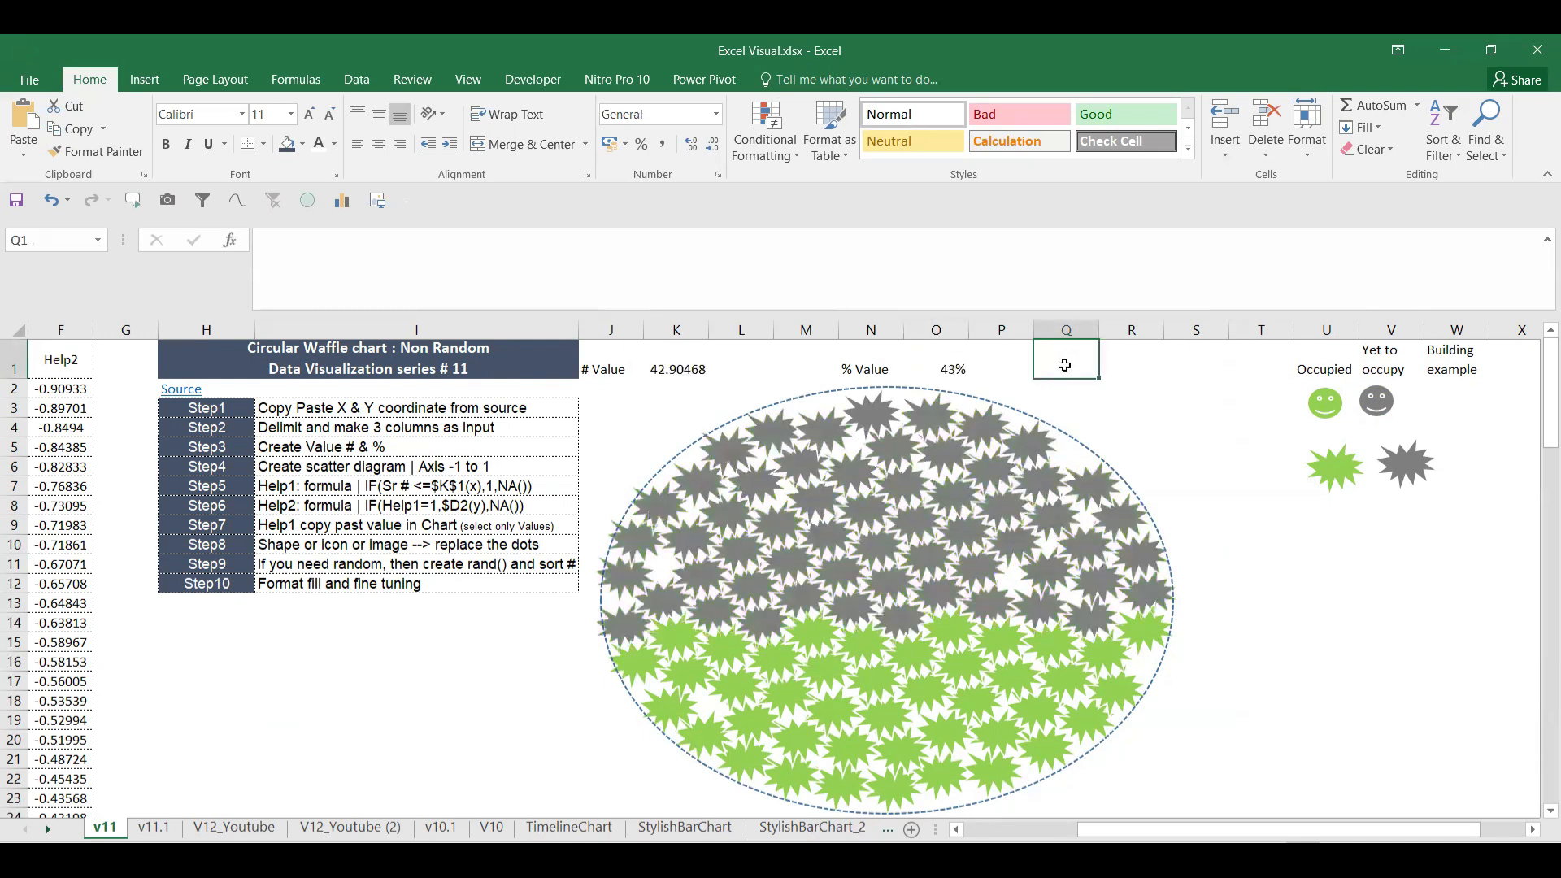
left_click(1327, 476)
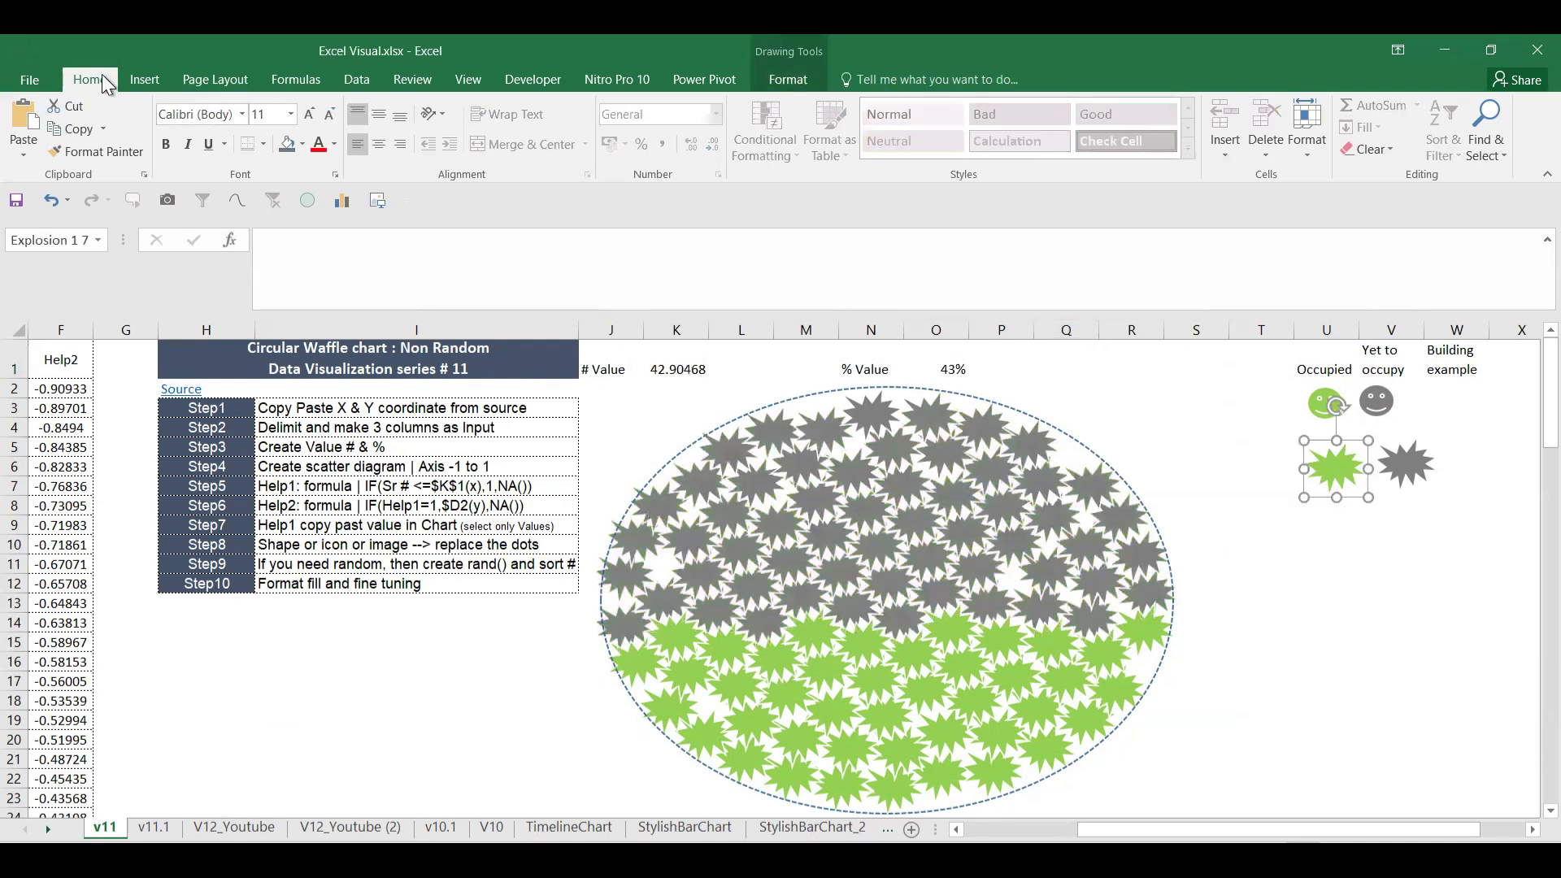
Step: Draw a Flowchart: Summing Junction shape below the green explosion, filled light green with a white outline
left_click(147, 81)
left_click(338, 110)
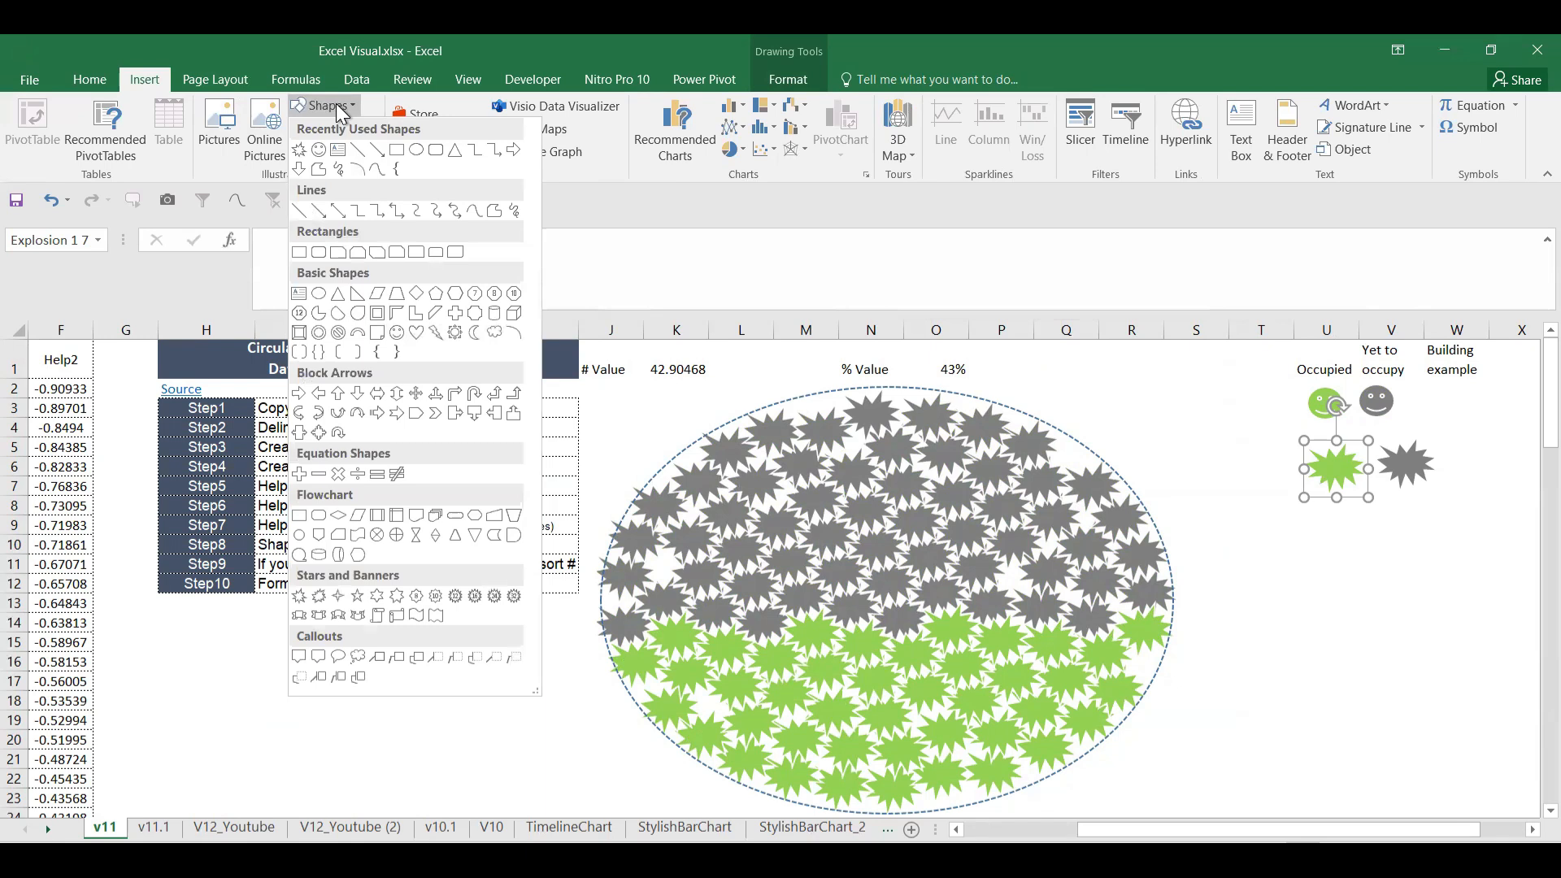
left_click(341, 112)
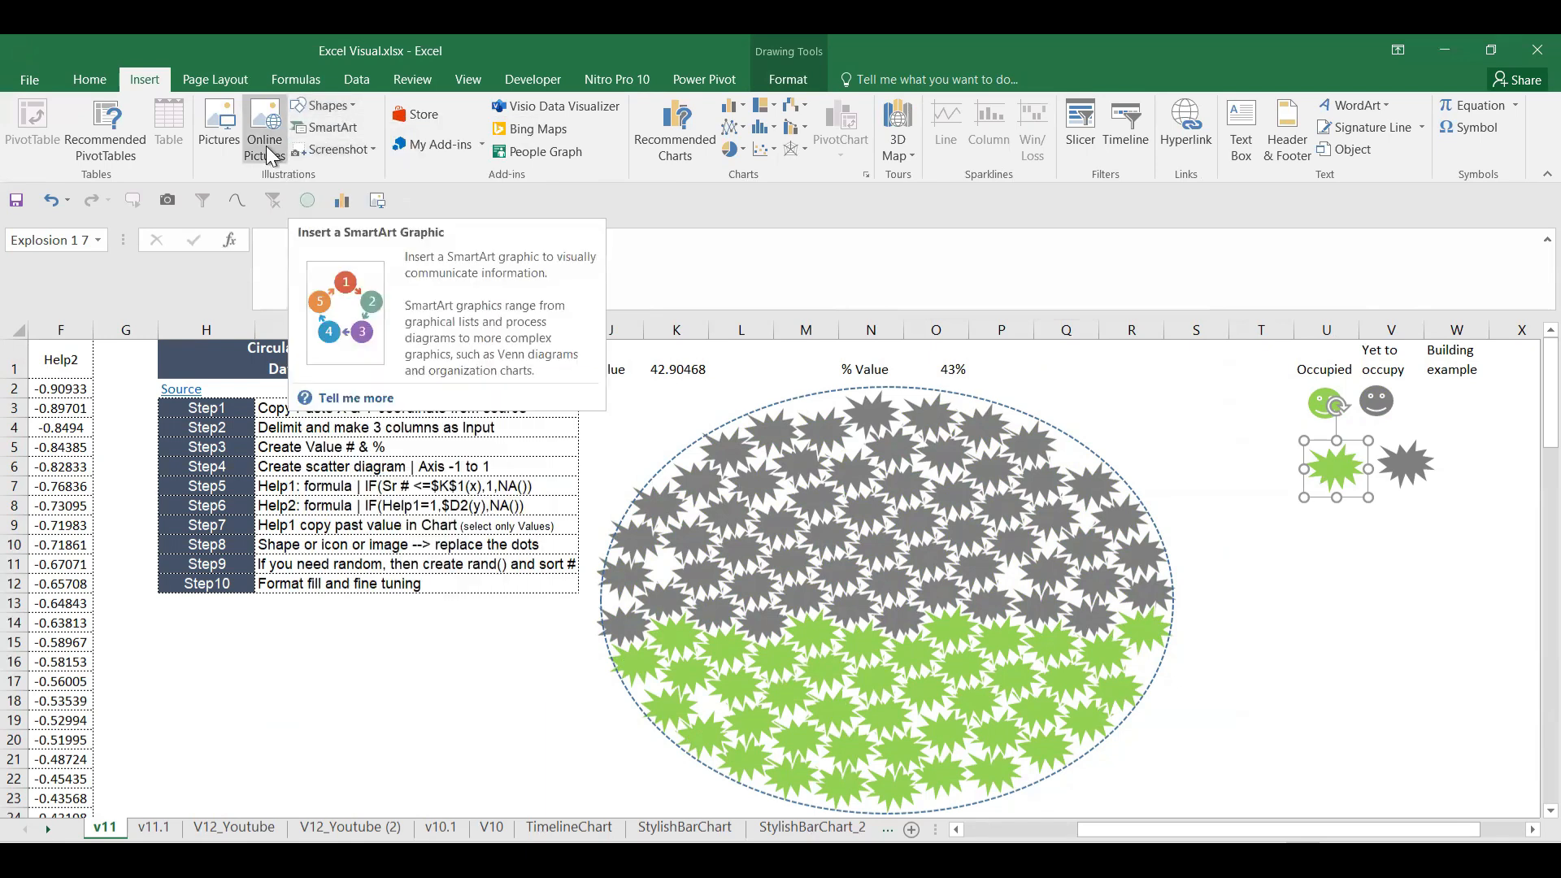
left_click(333, 105)
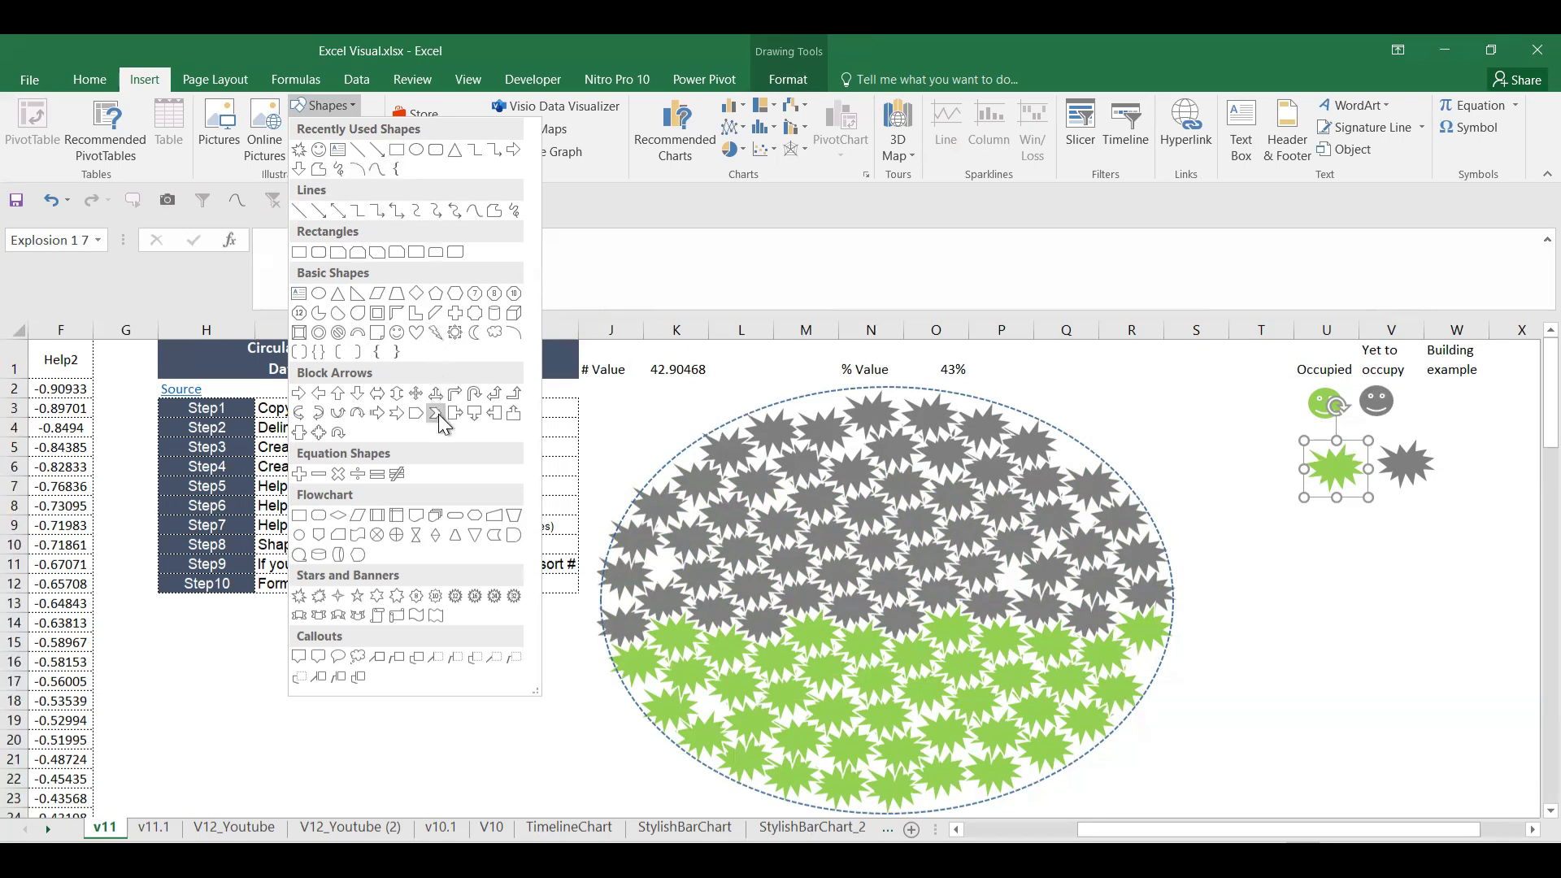
left_click(377, 541)
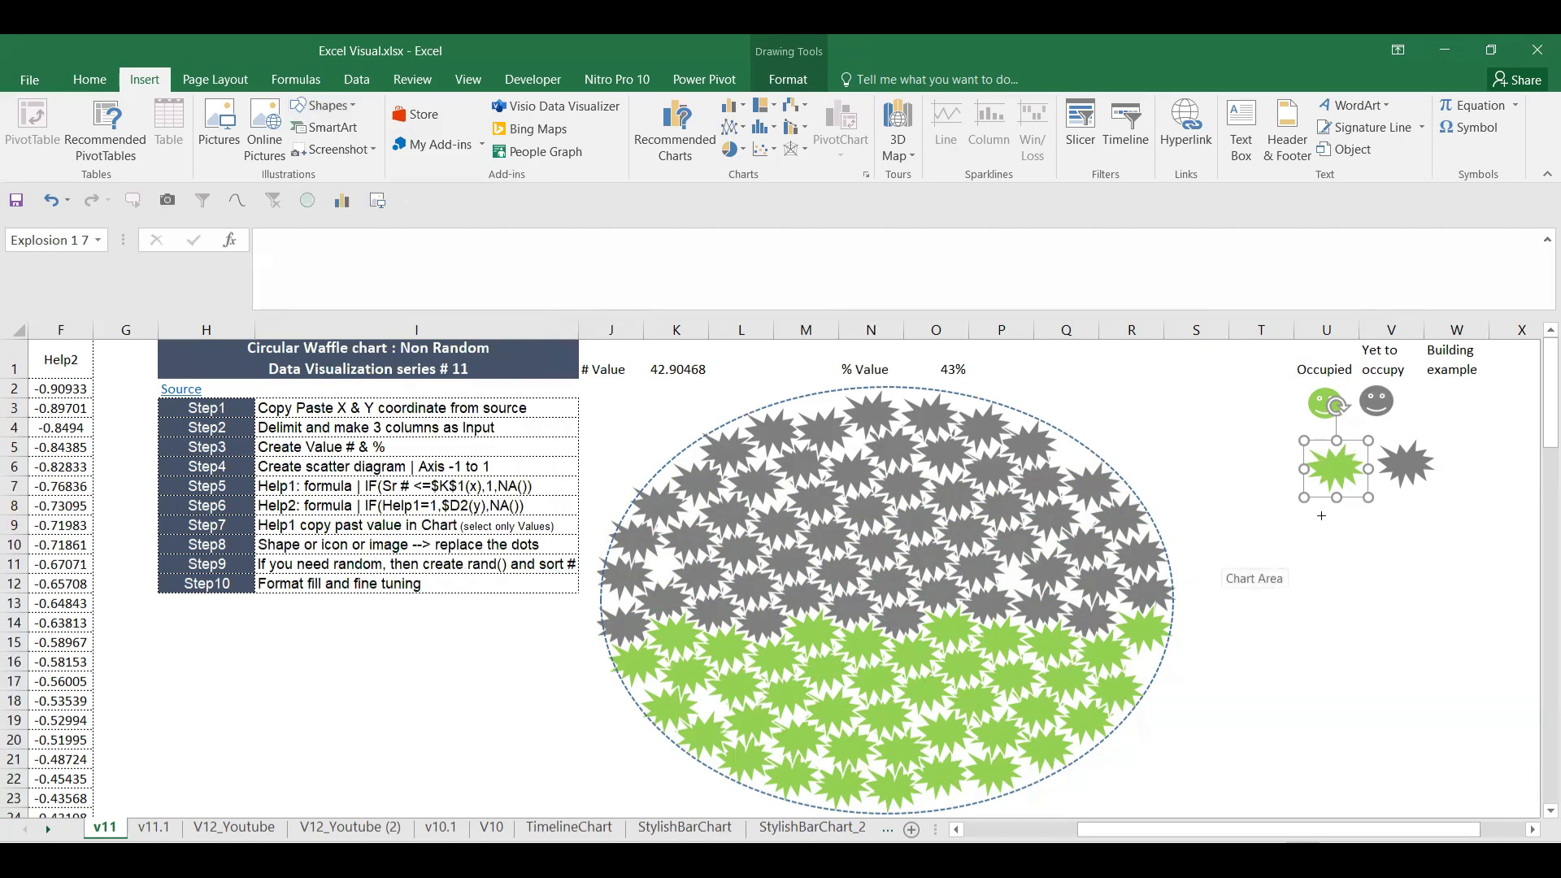
left_click_drag(1320, 515, 1374, 558)
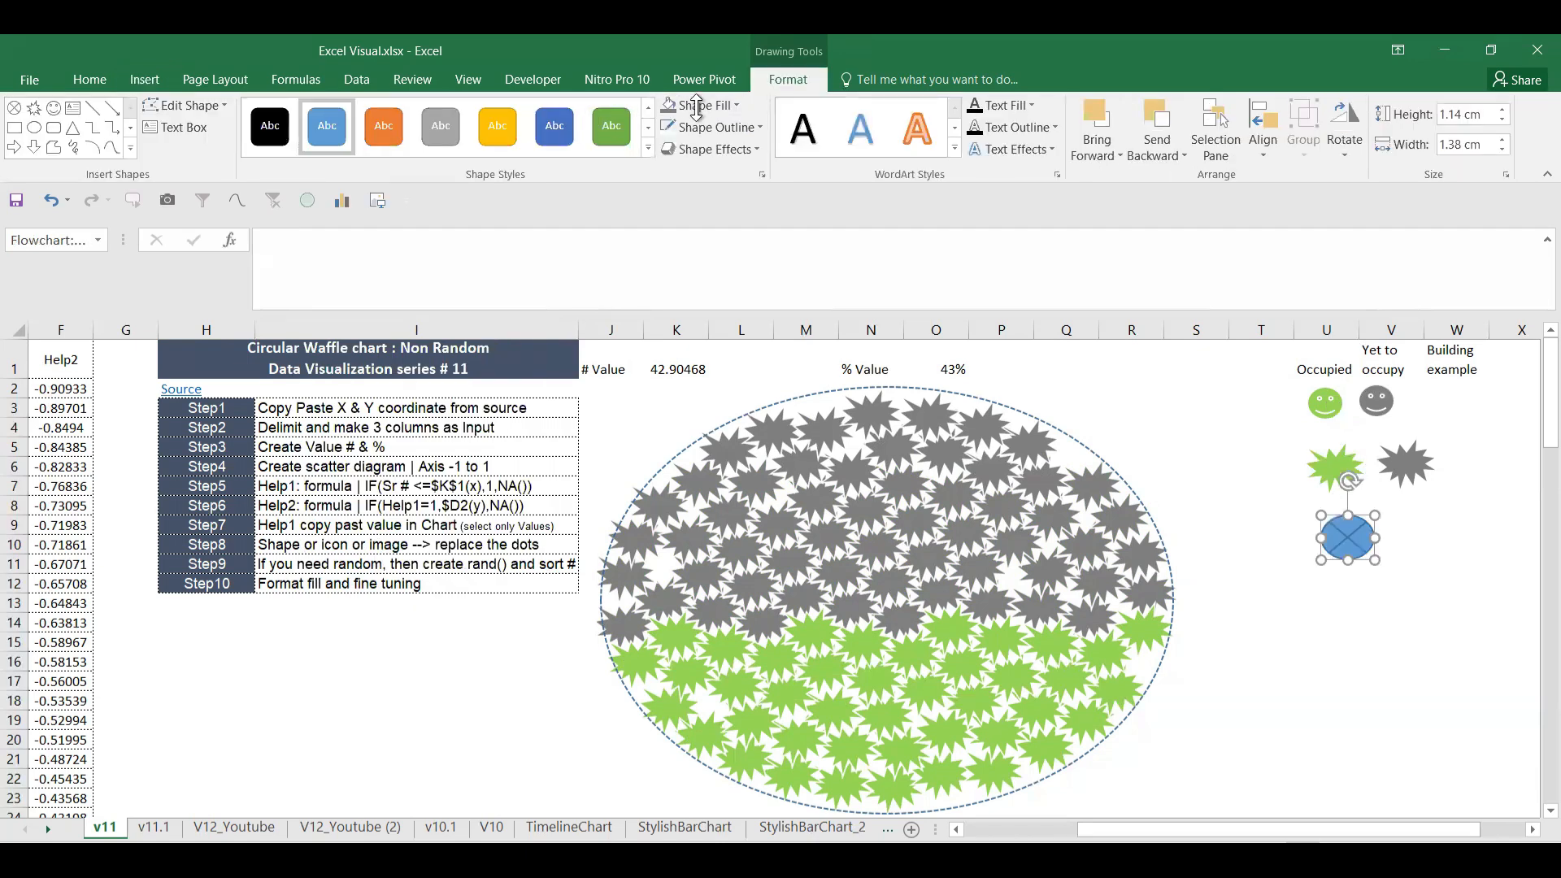
left_click(707, 105)
left_click(733, 281)
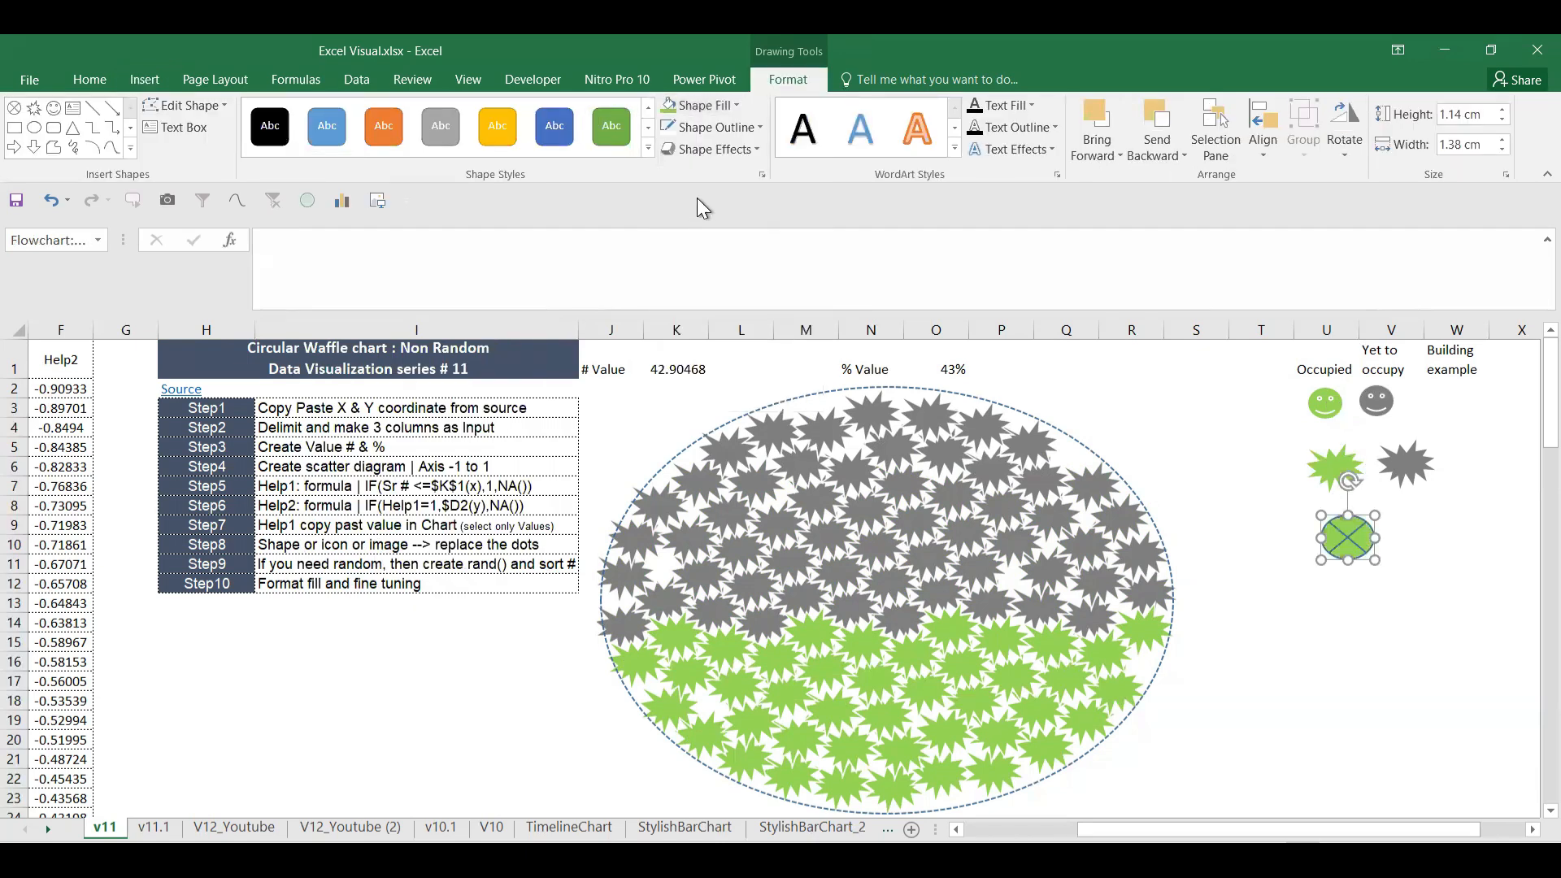
left_click(712, 126)
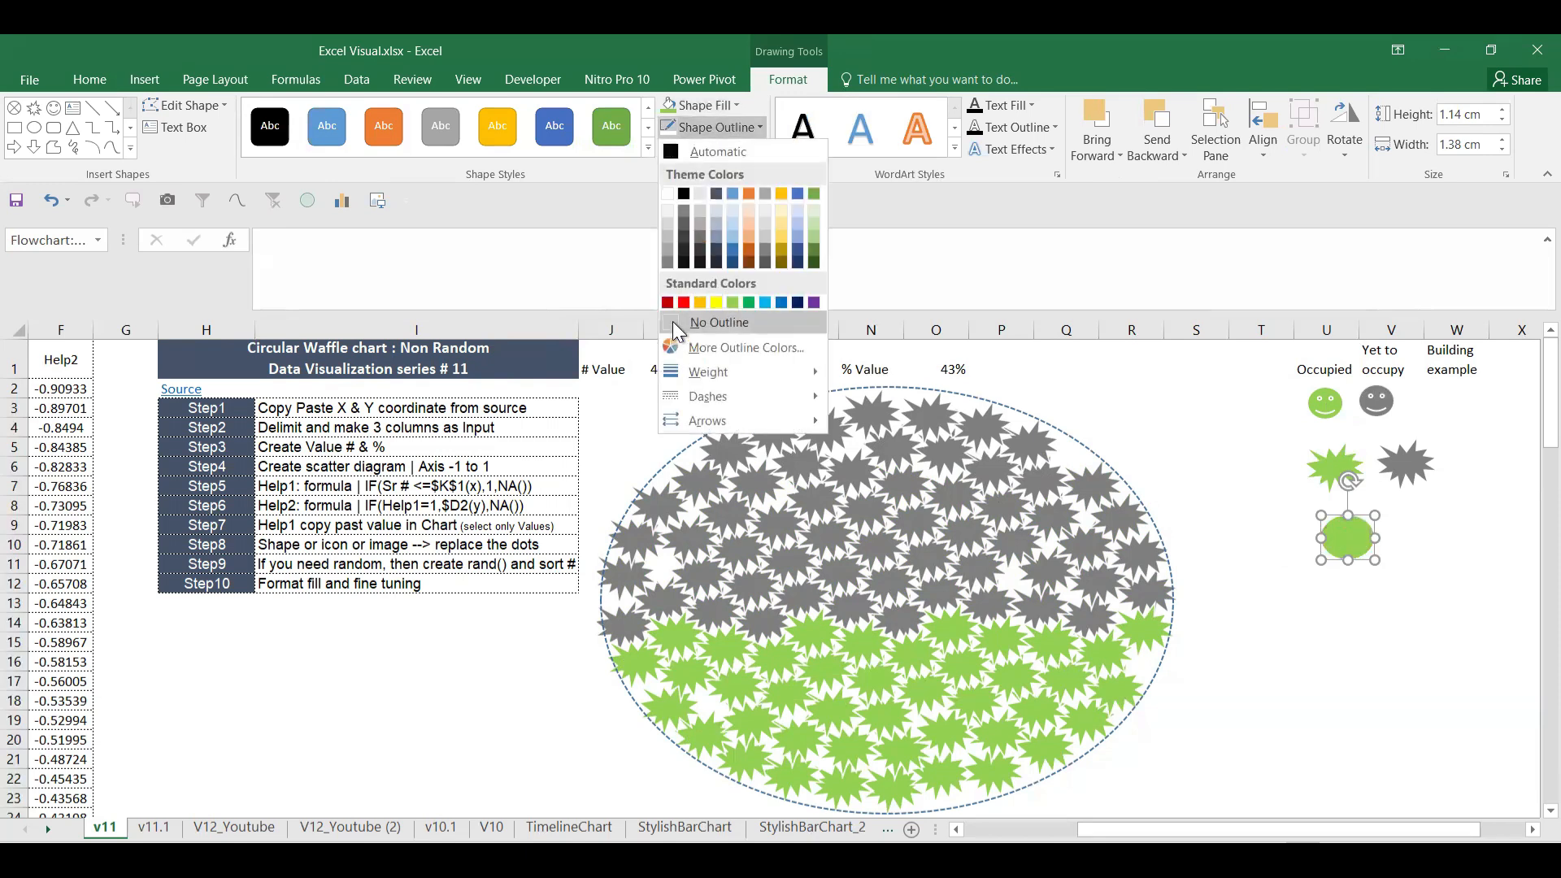
left_click(668, 194)
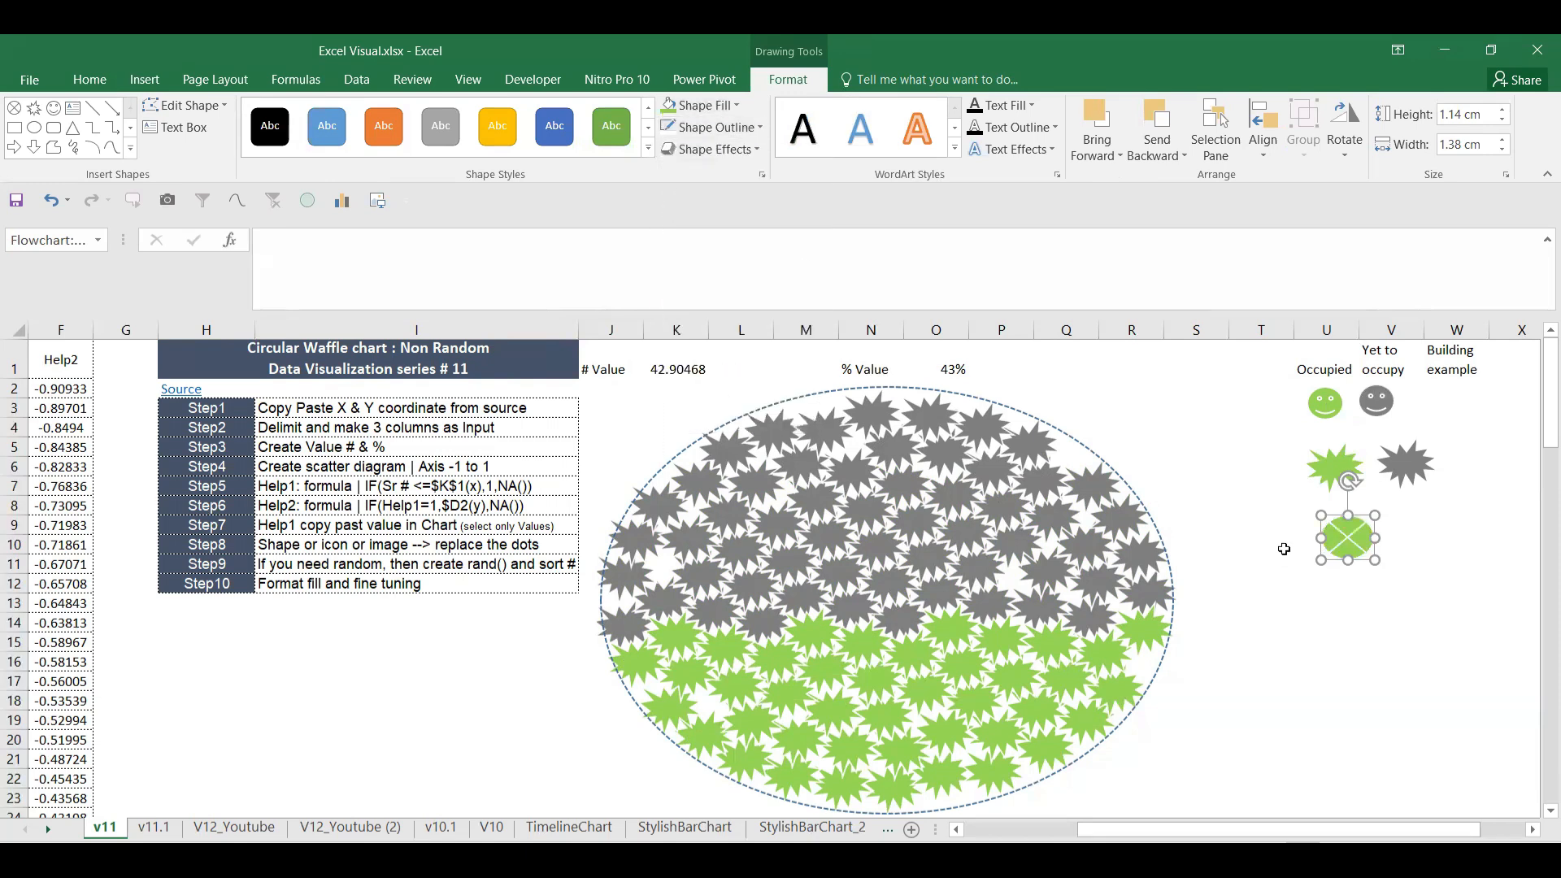
Step: Shrink the crossed oval to marker size and fill its copy grey
left_click(1306, 562)
left_click(1360, 546)
left_click_drag(1375, 560, 1412, 535)
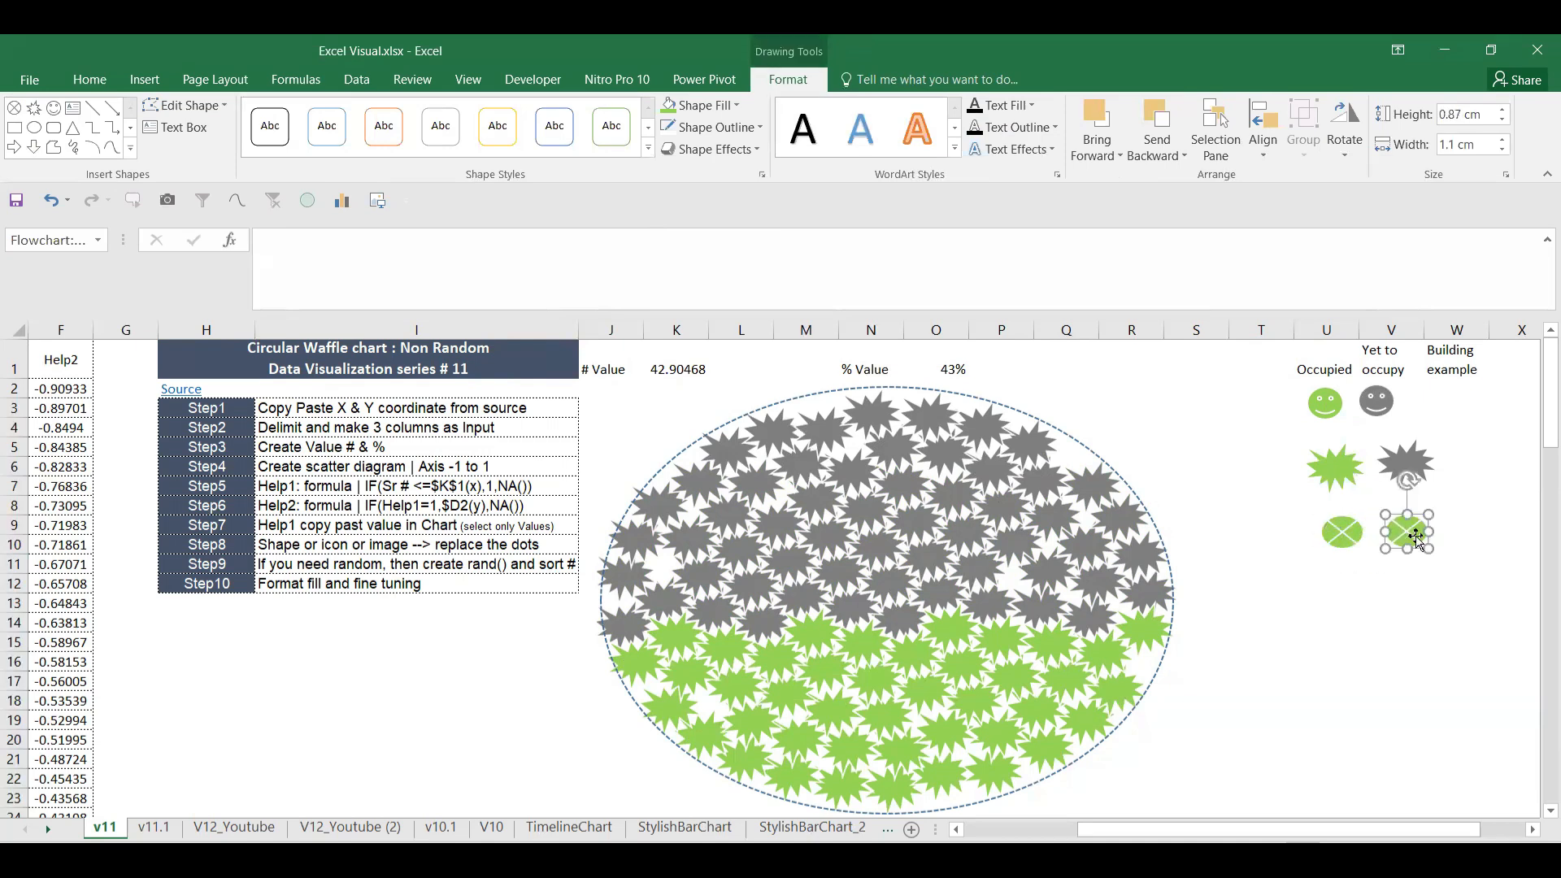
left_click(703, 105)
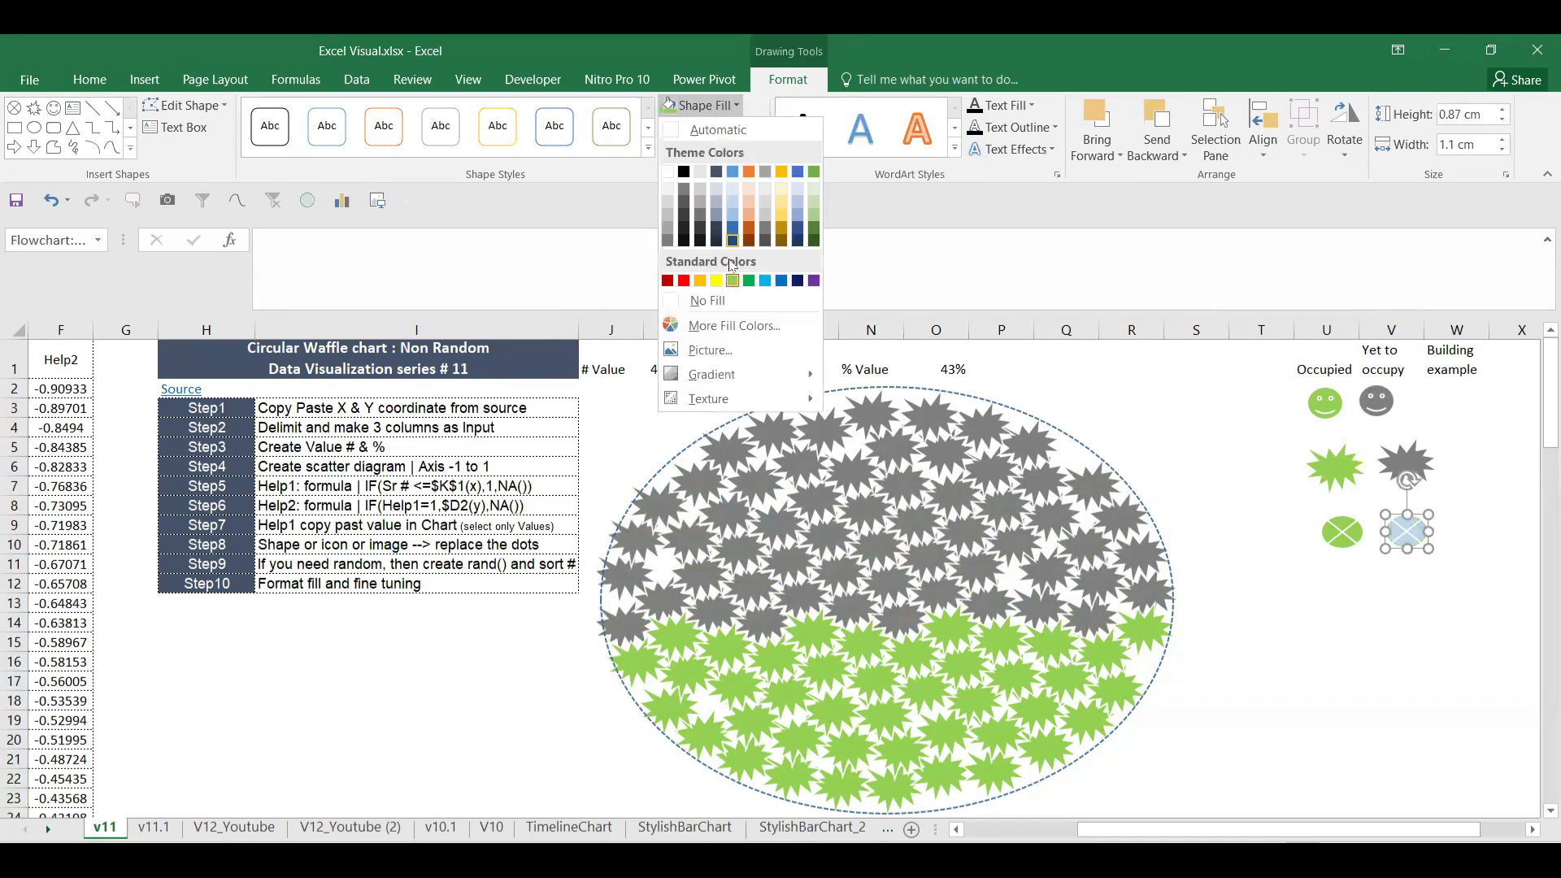
left_click(668, 241)
left_click(1262, 586)
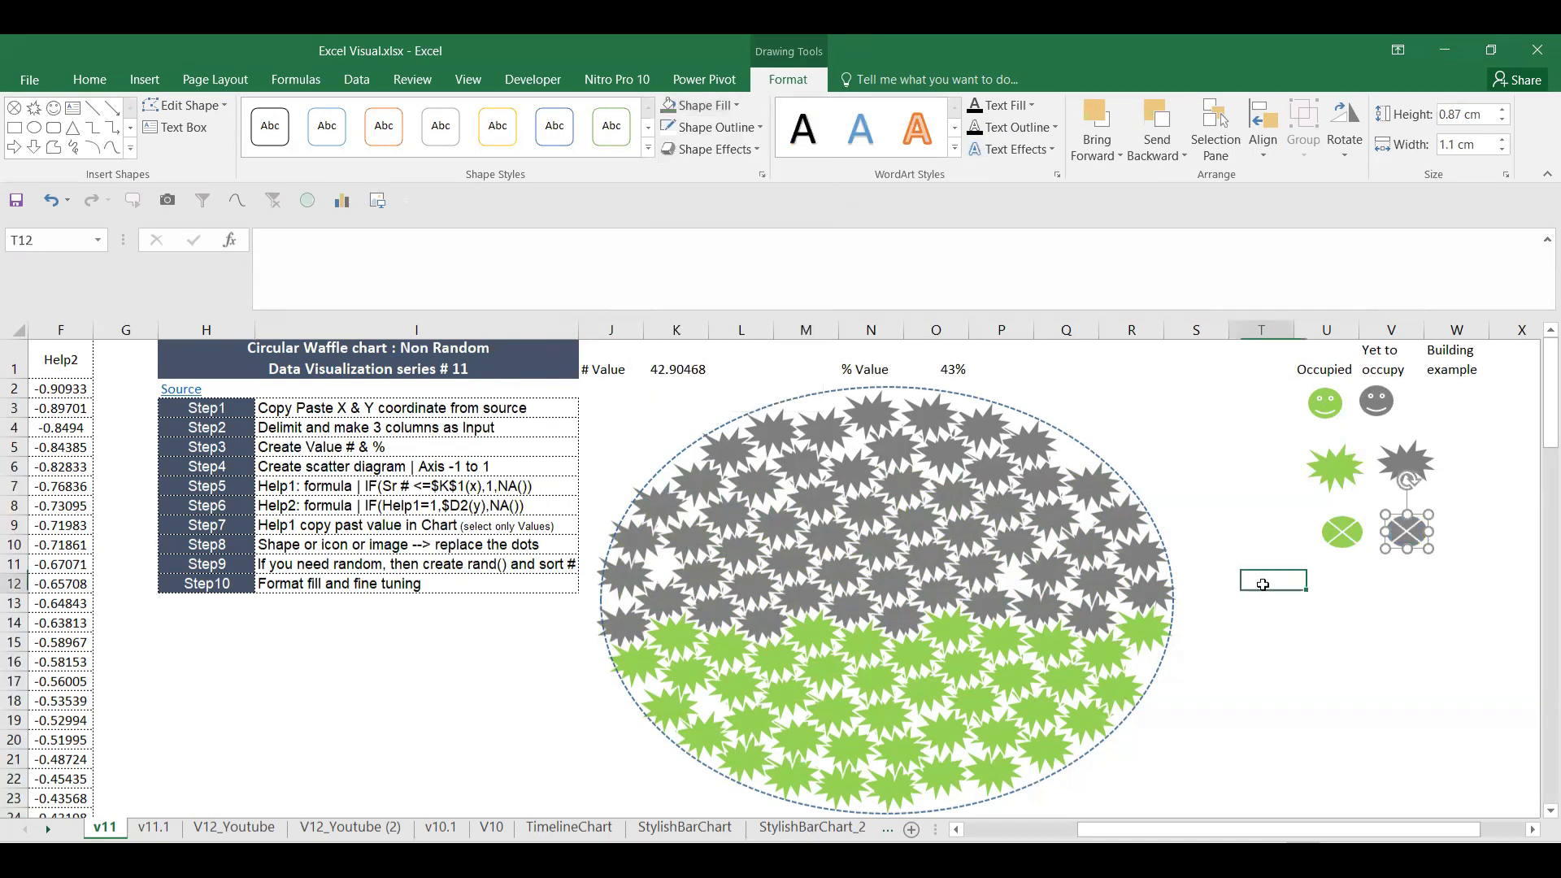
Step: Replace the chart's green explosion markers with the green crossed oval
left_click(1340, 536)
left_click(1020, 670)
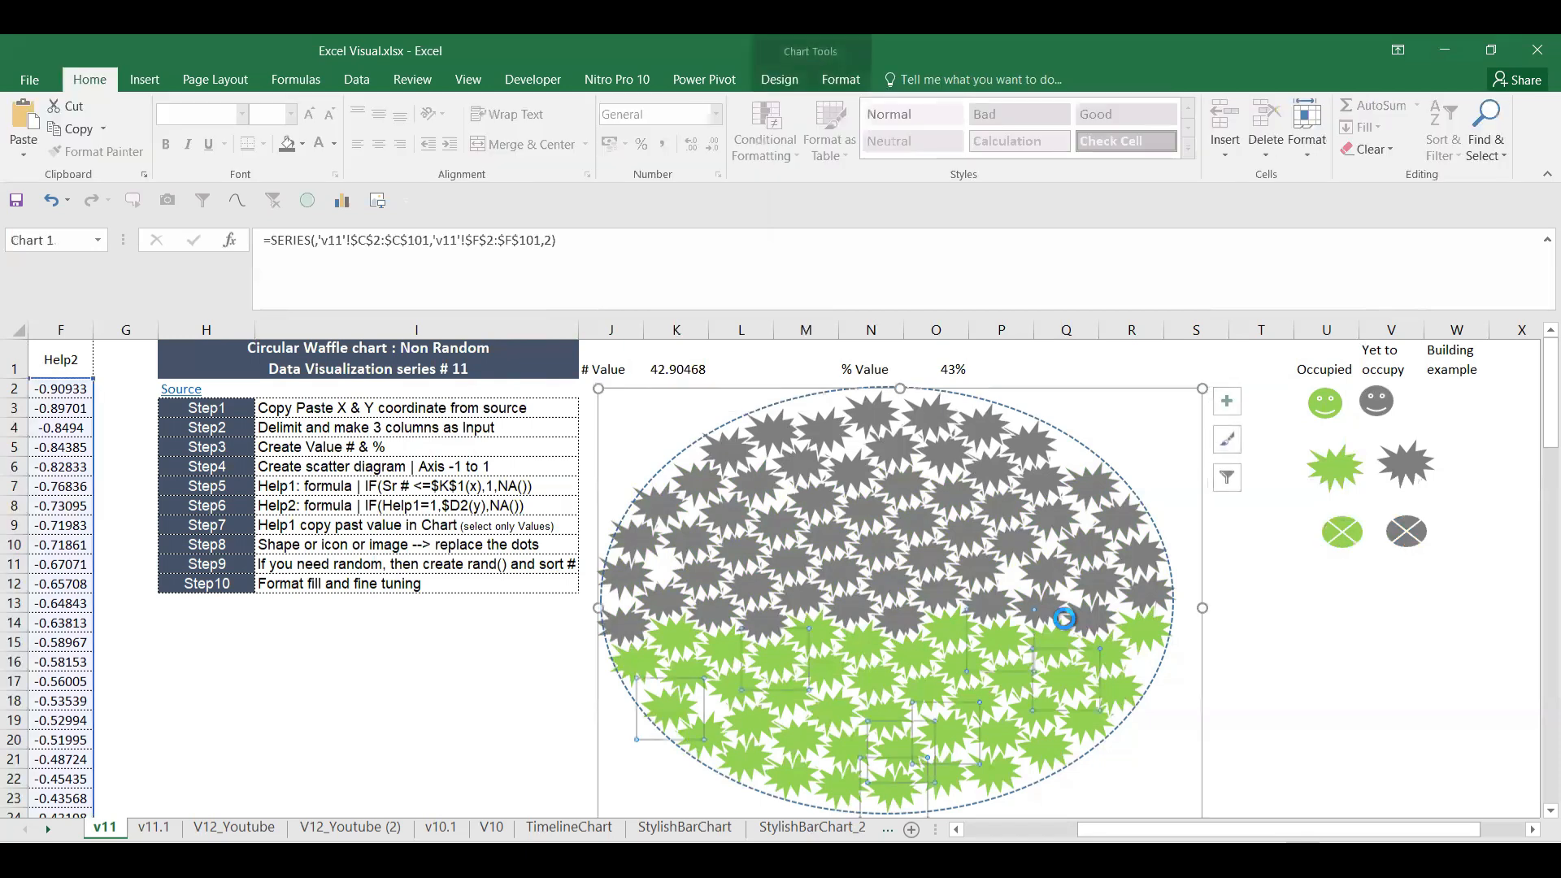
key("ctrl+v")
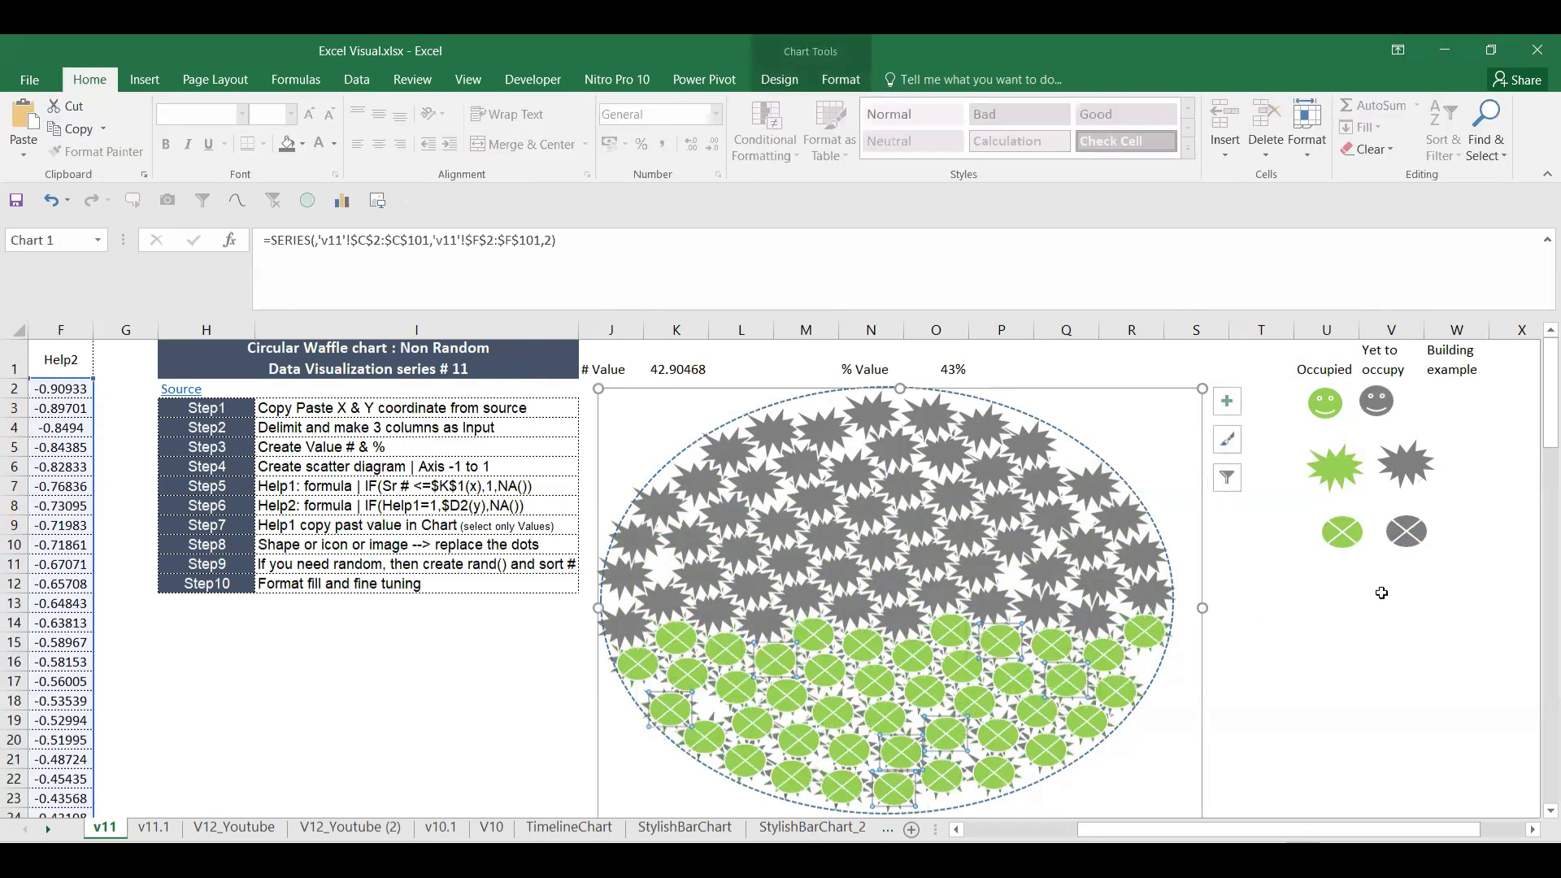
left_click(1315, 666)
Step: Copy the grey crossed oval and paste it over the chart's grey explosion series markers
left_click(1401, 480)
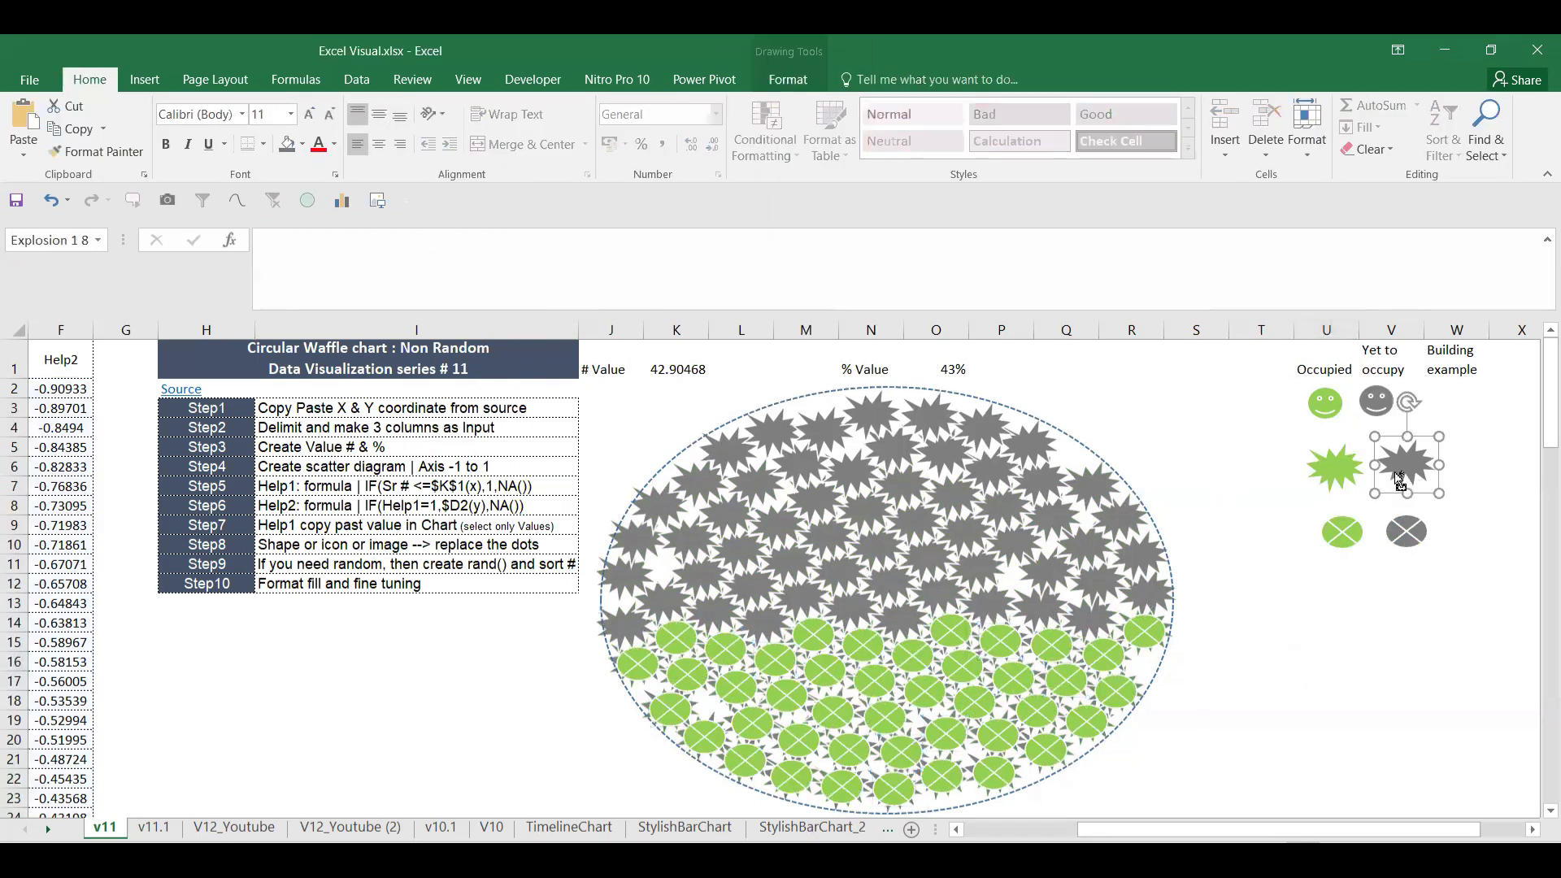
left_click(1401, 532)
key("ctrl+c")
left_click(955, 500)
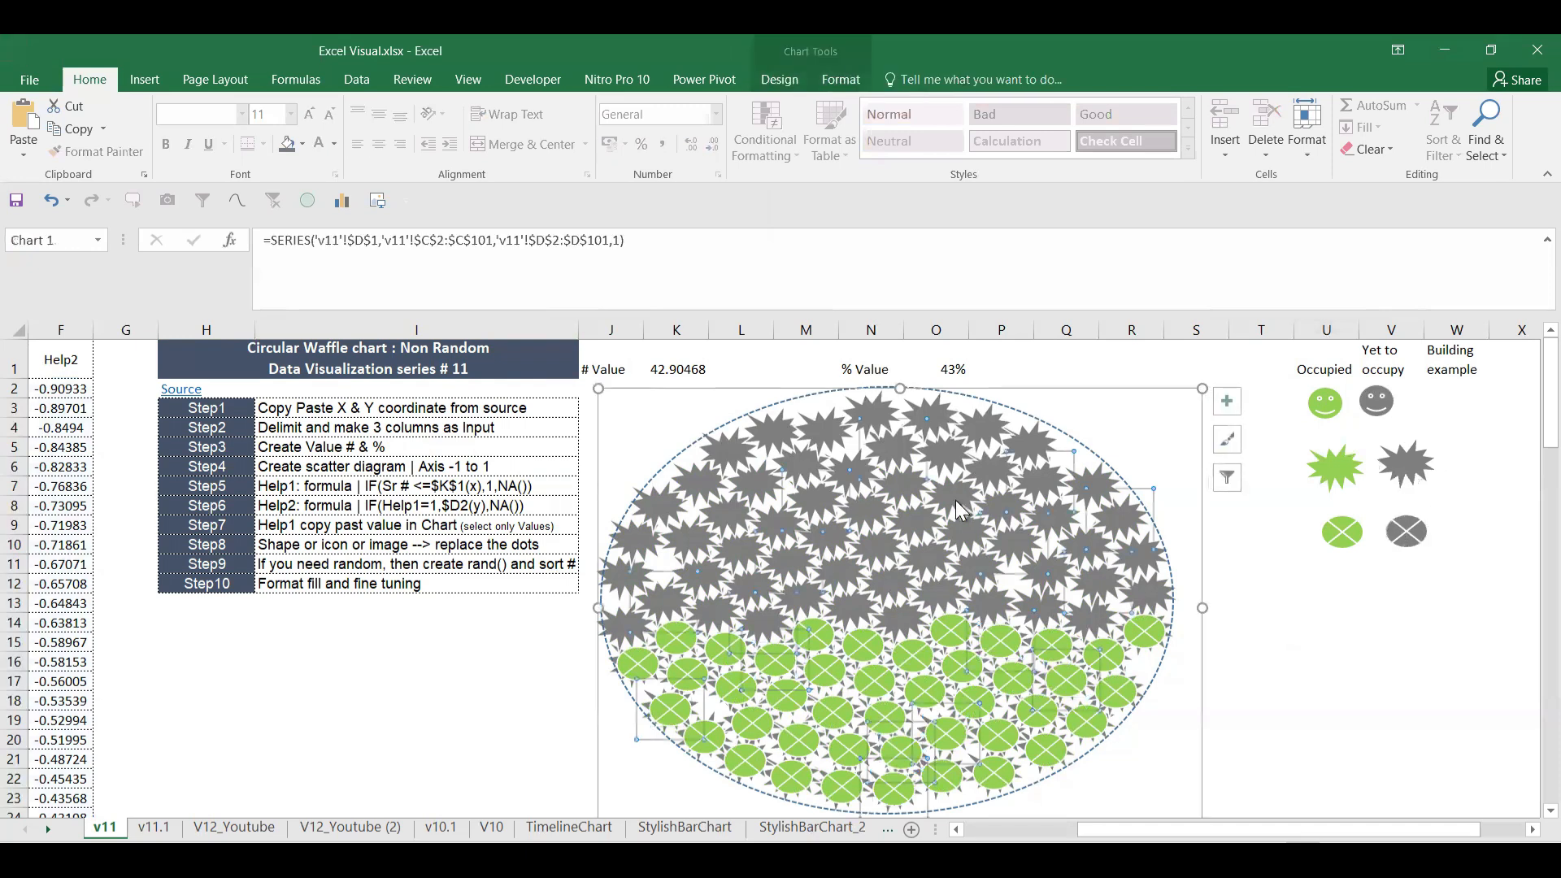
key("ctrl+v")
left_click(1298, 648)
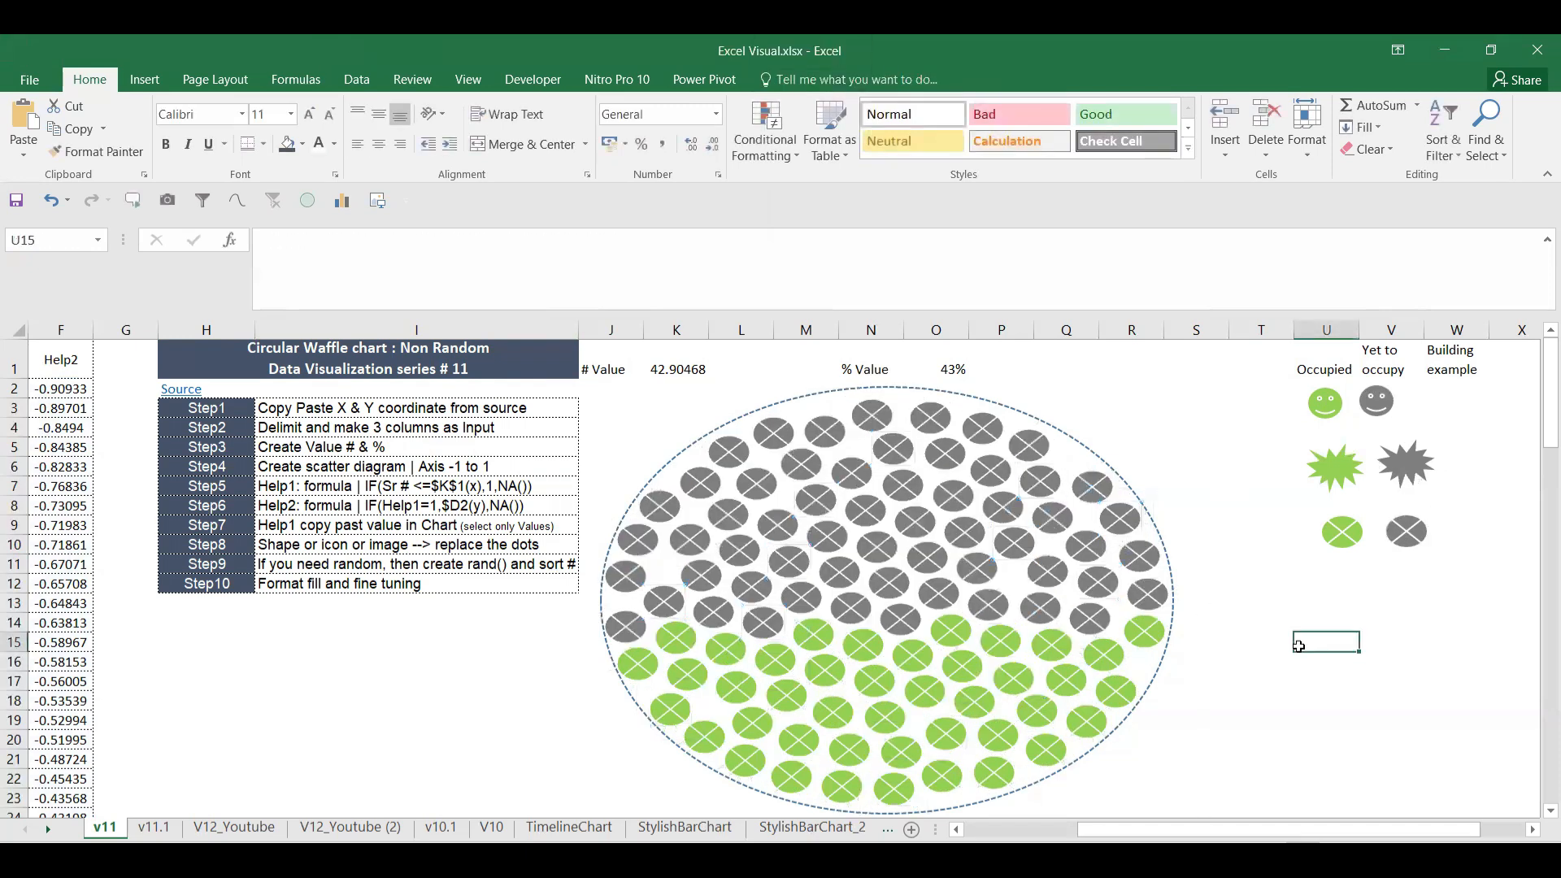